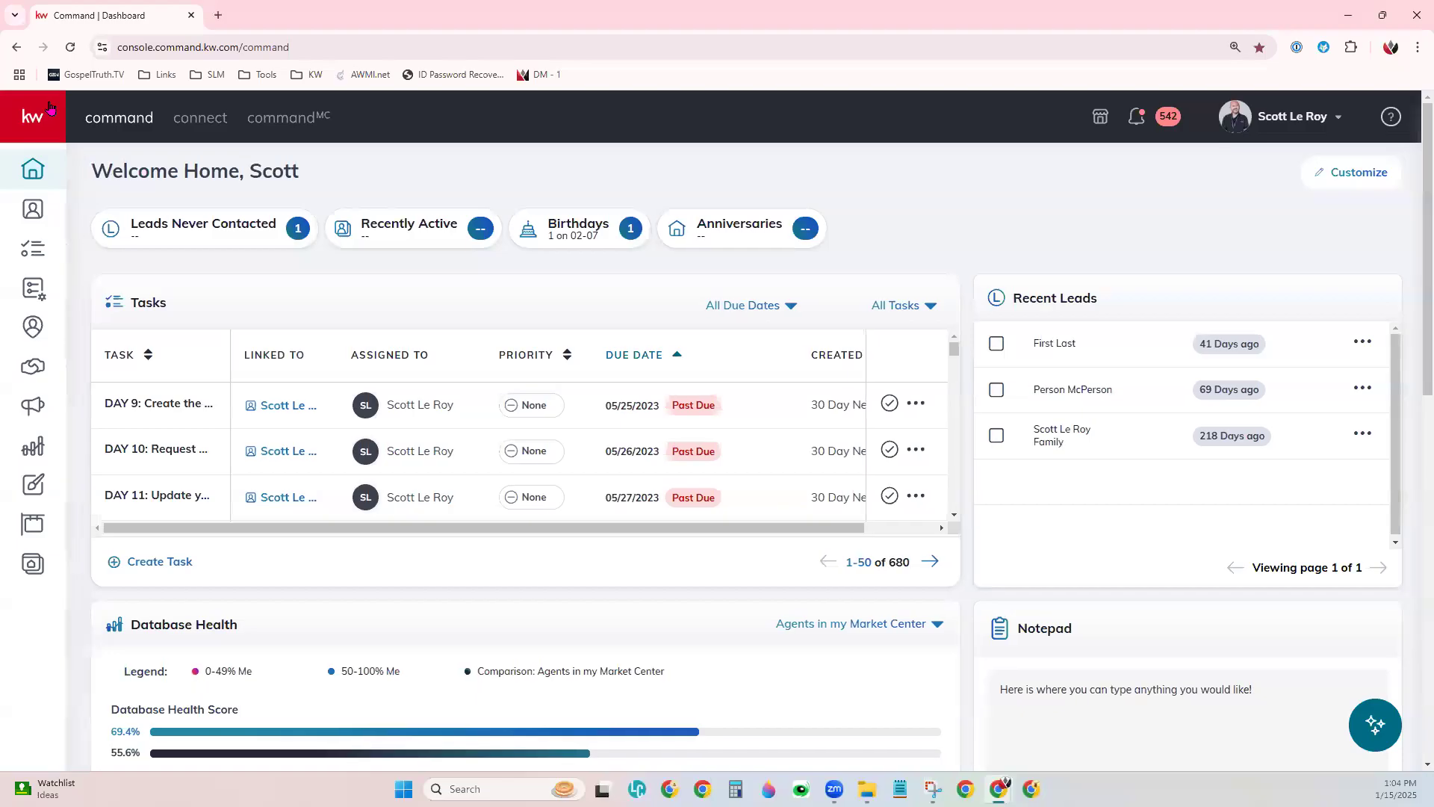
- Open the Campaigns area, and from there go to the account's settings page listing connected applications
mouse_move(98, 249)
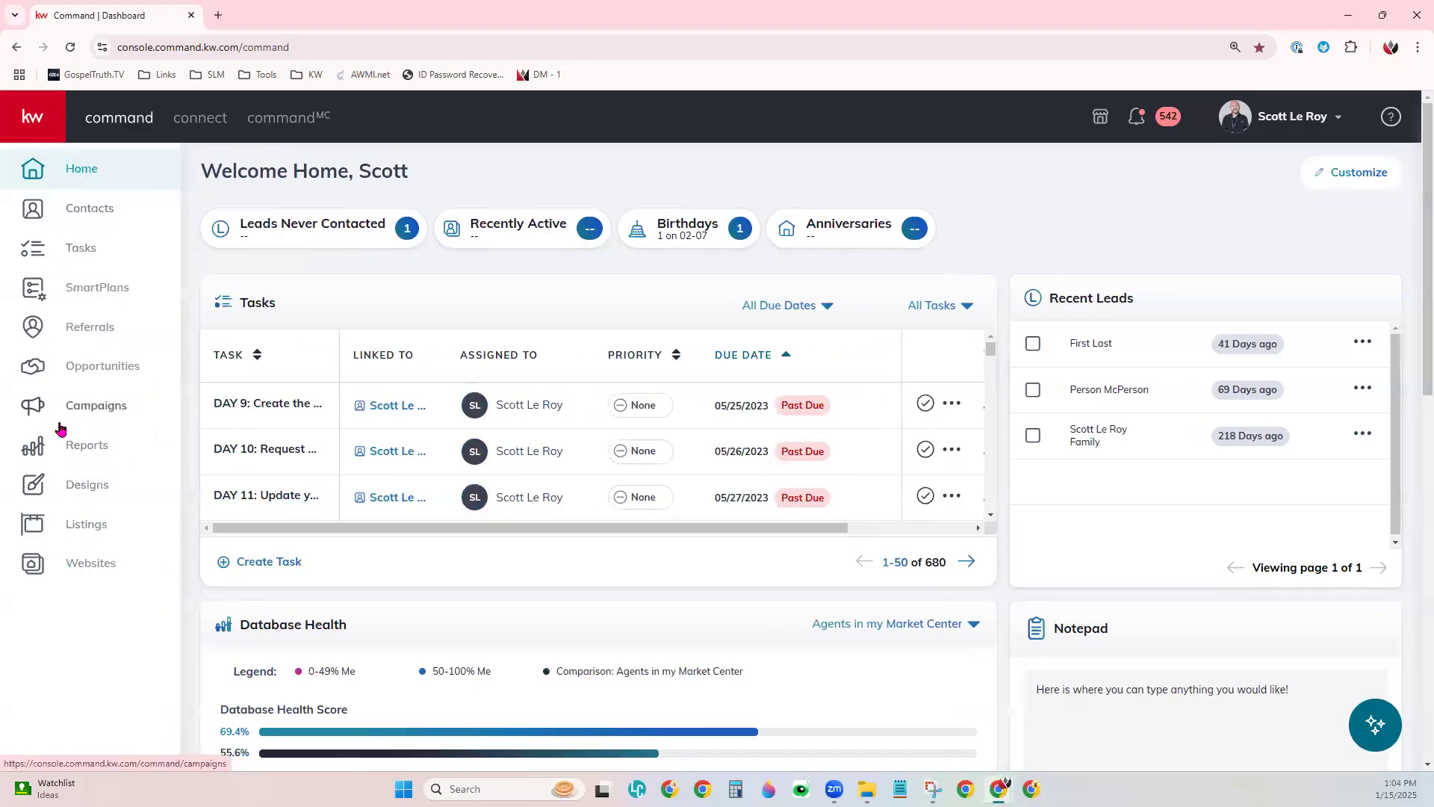
click(94, 406)
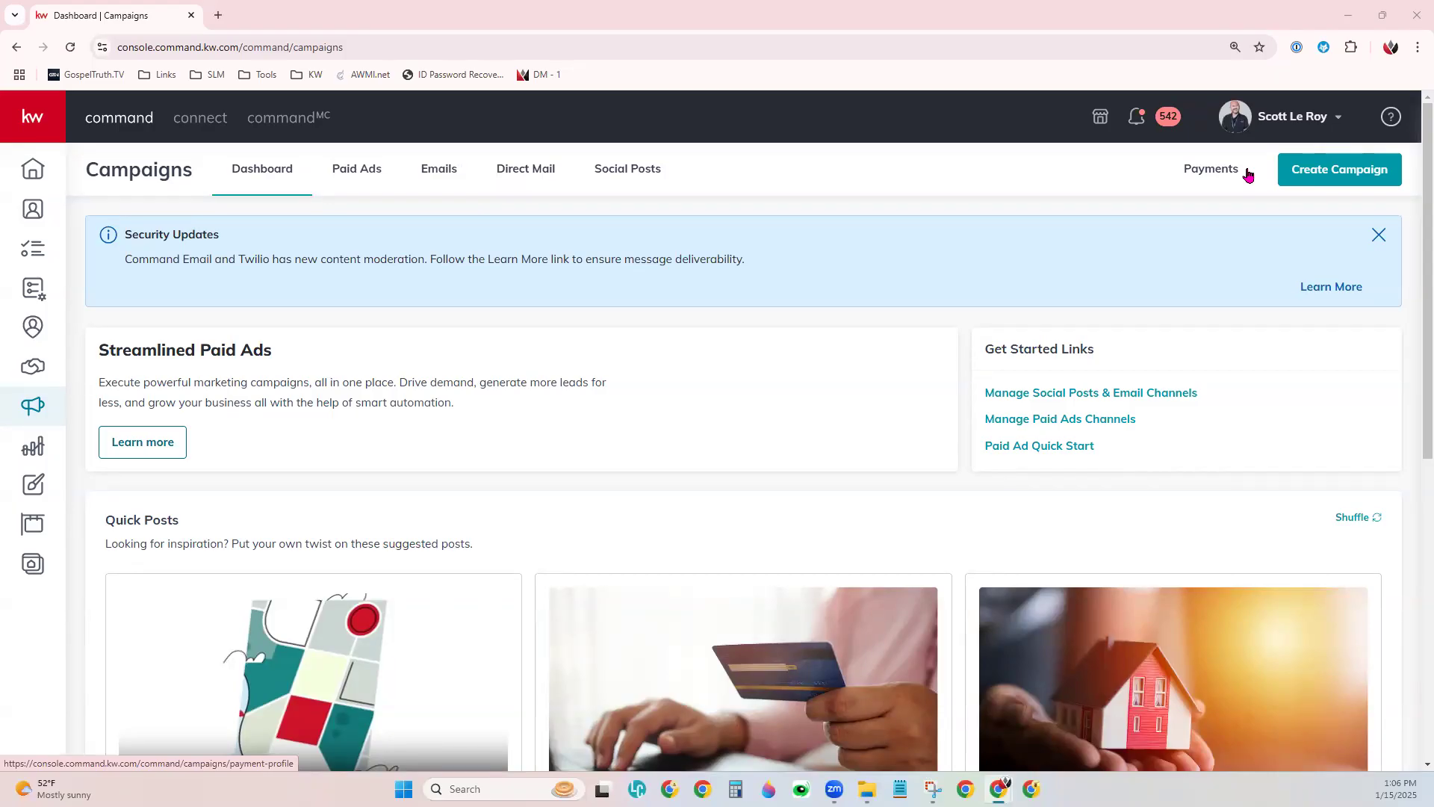
click(1276, 138)
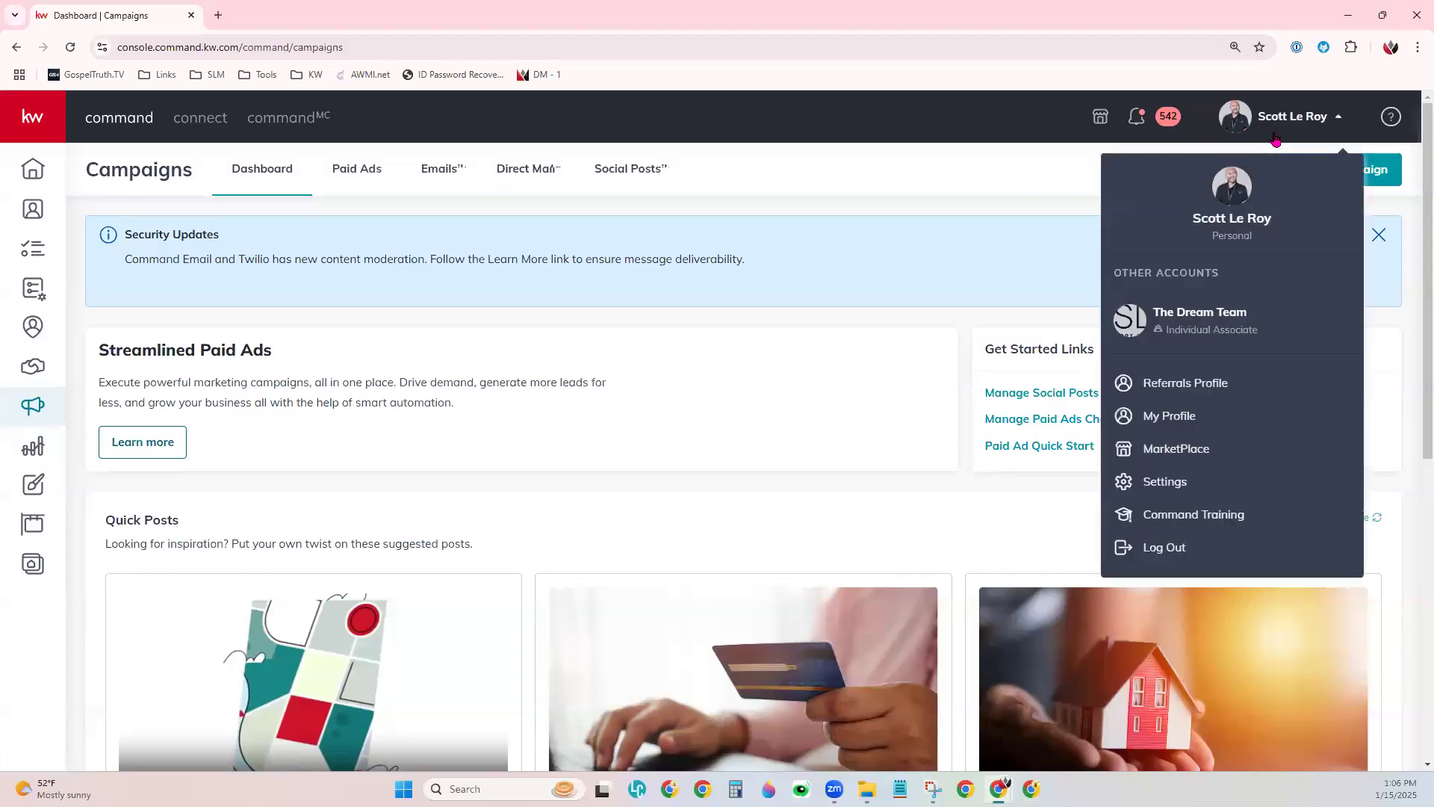
click(1200, 487)
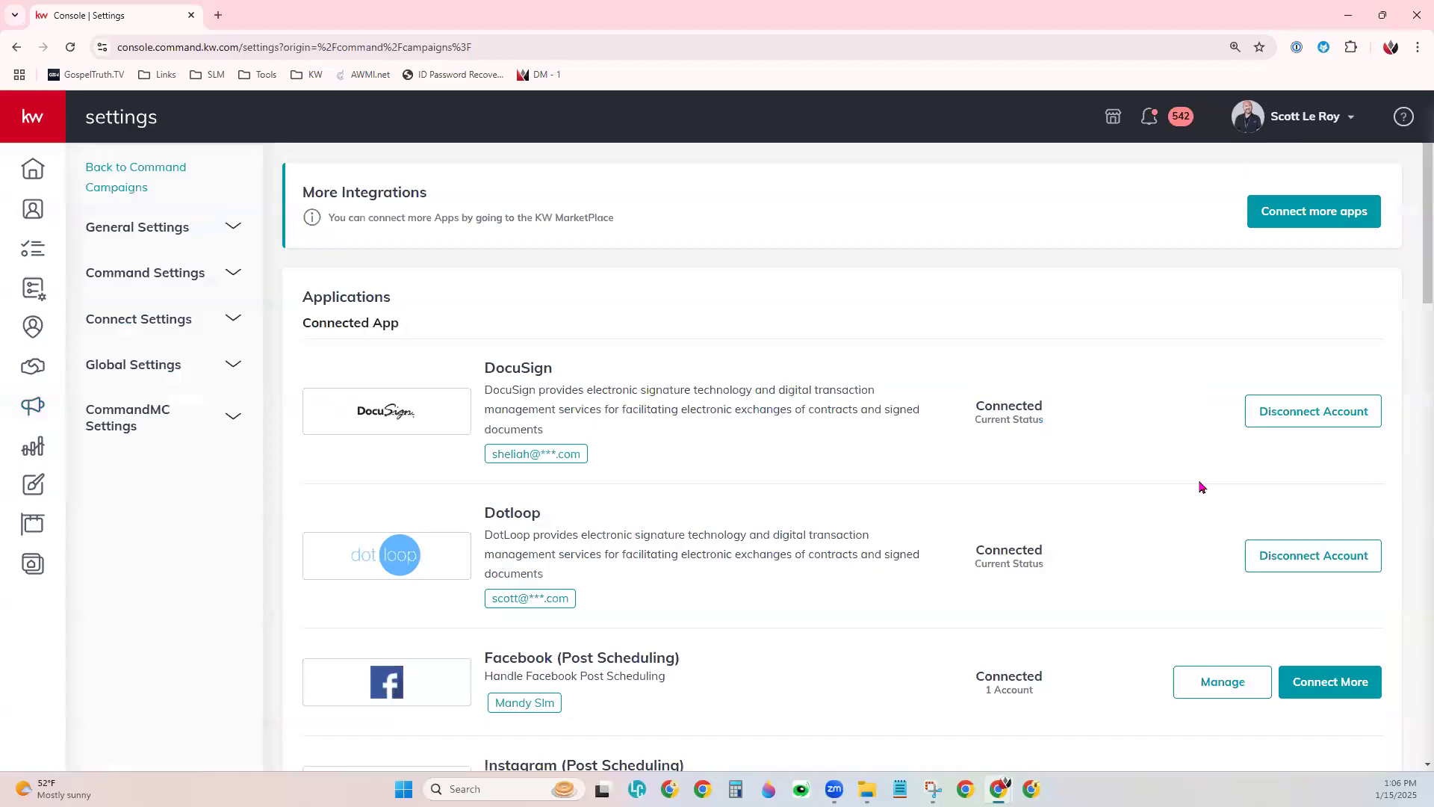
- Examine the connected applications for Facebook and Instagram post scheduling, the Facebook Ads Manager entry and its notice about Paid Ad settings
drag(302, 323, 408, 327)
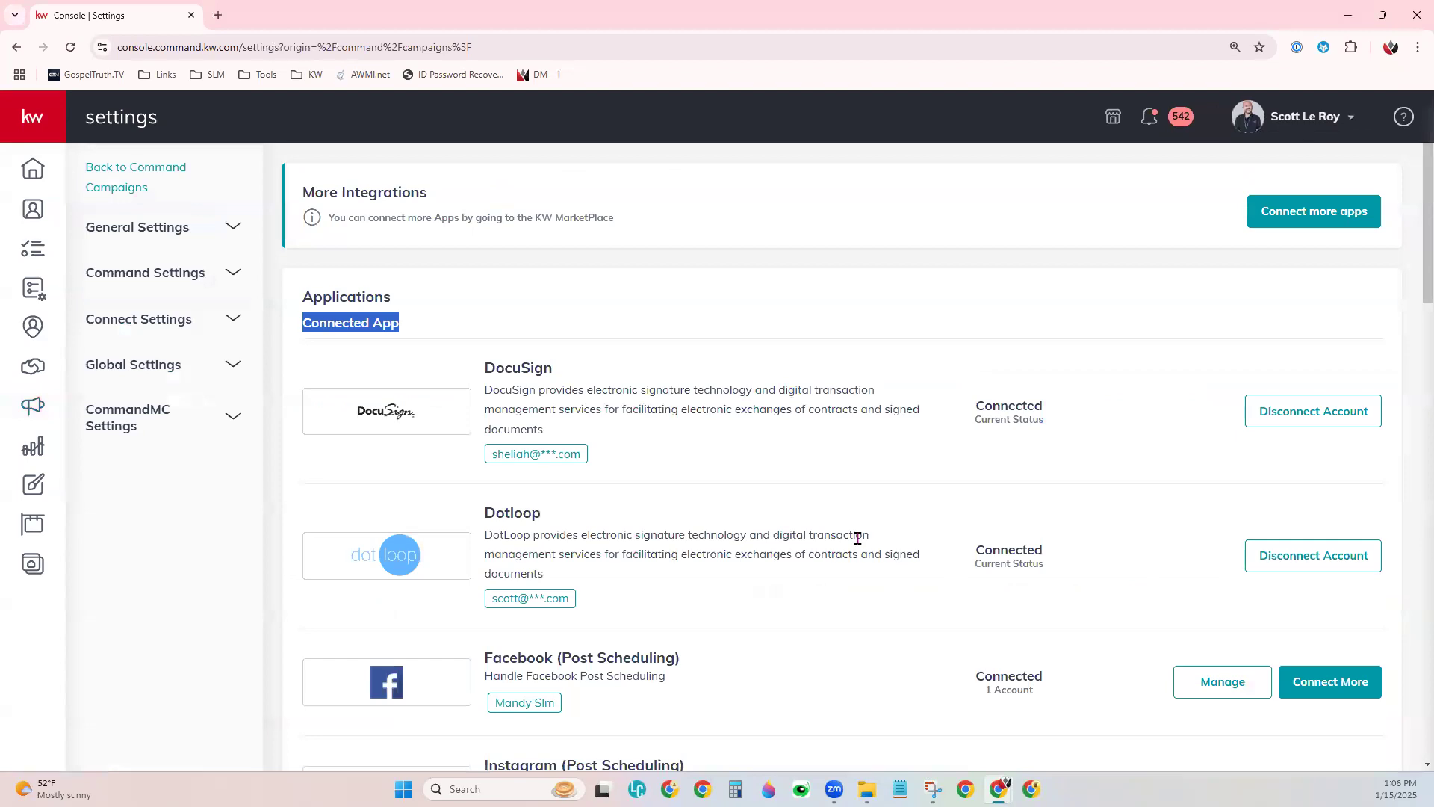
scroll(857, 538, down, 5)
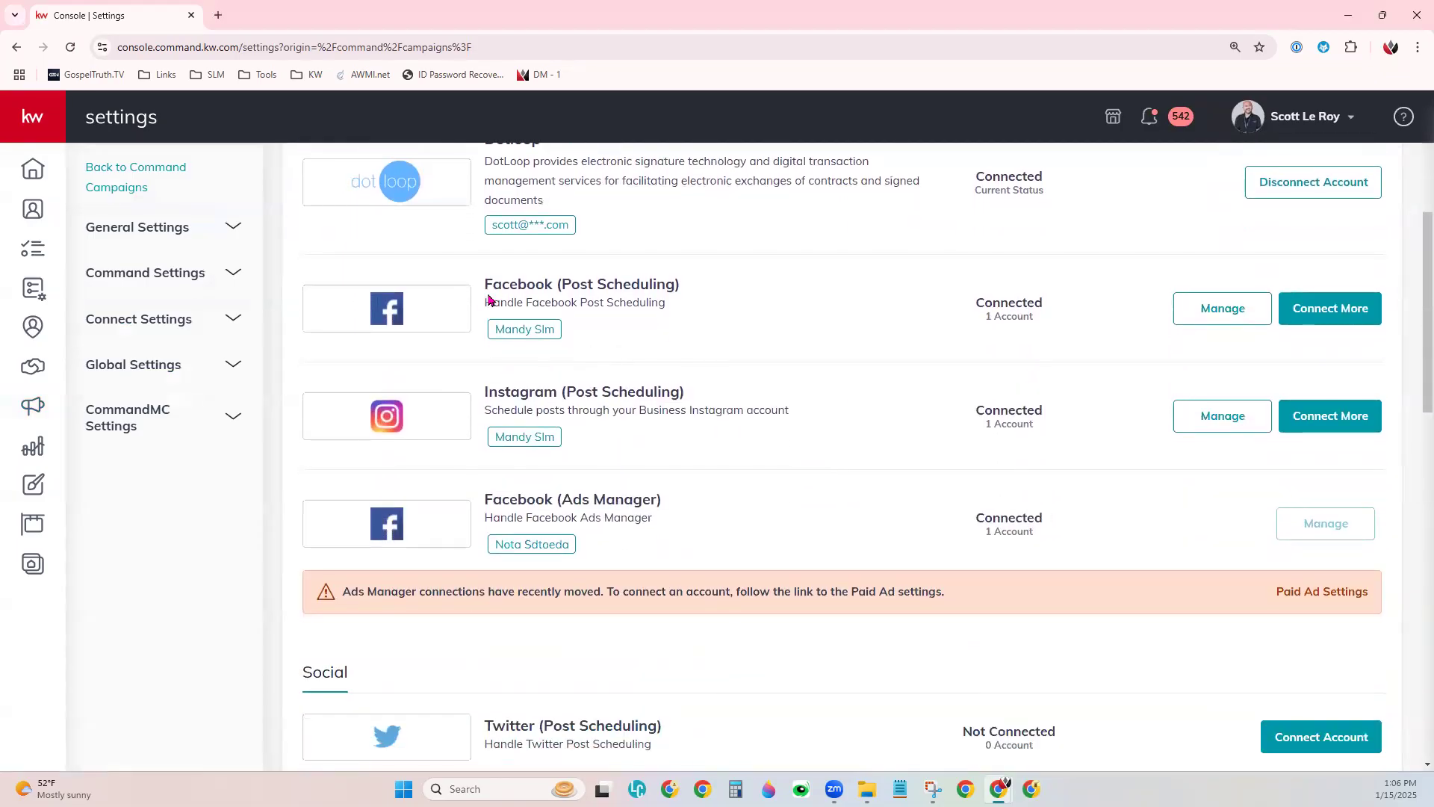
drag(484, 285, 681, 285)
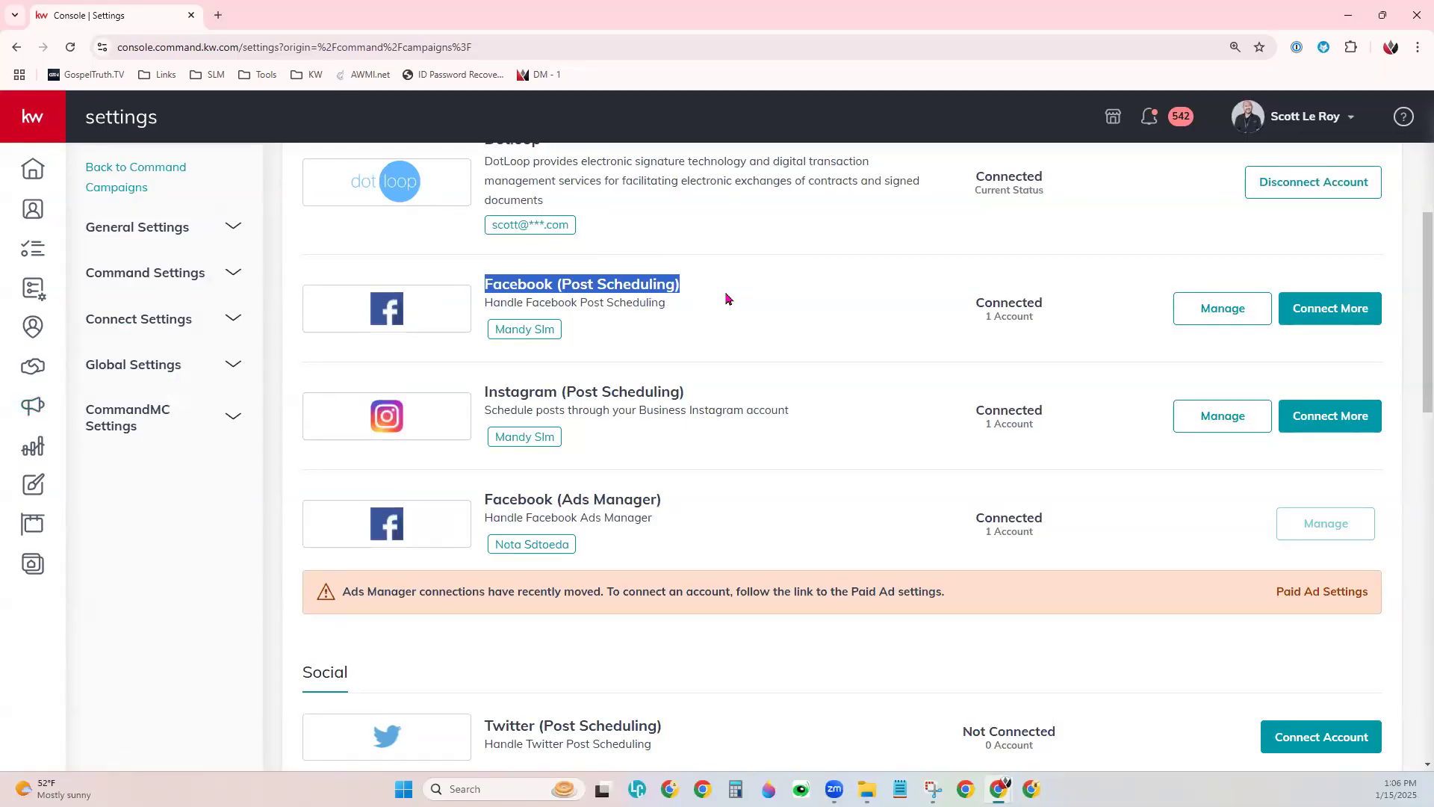
click(1006, 782)
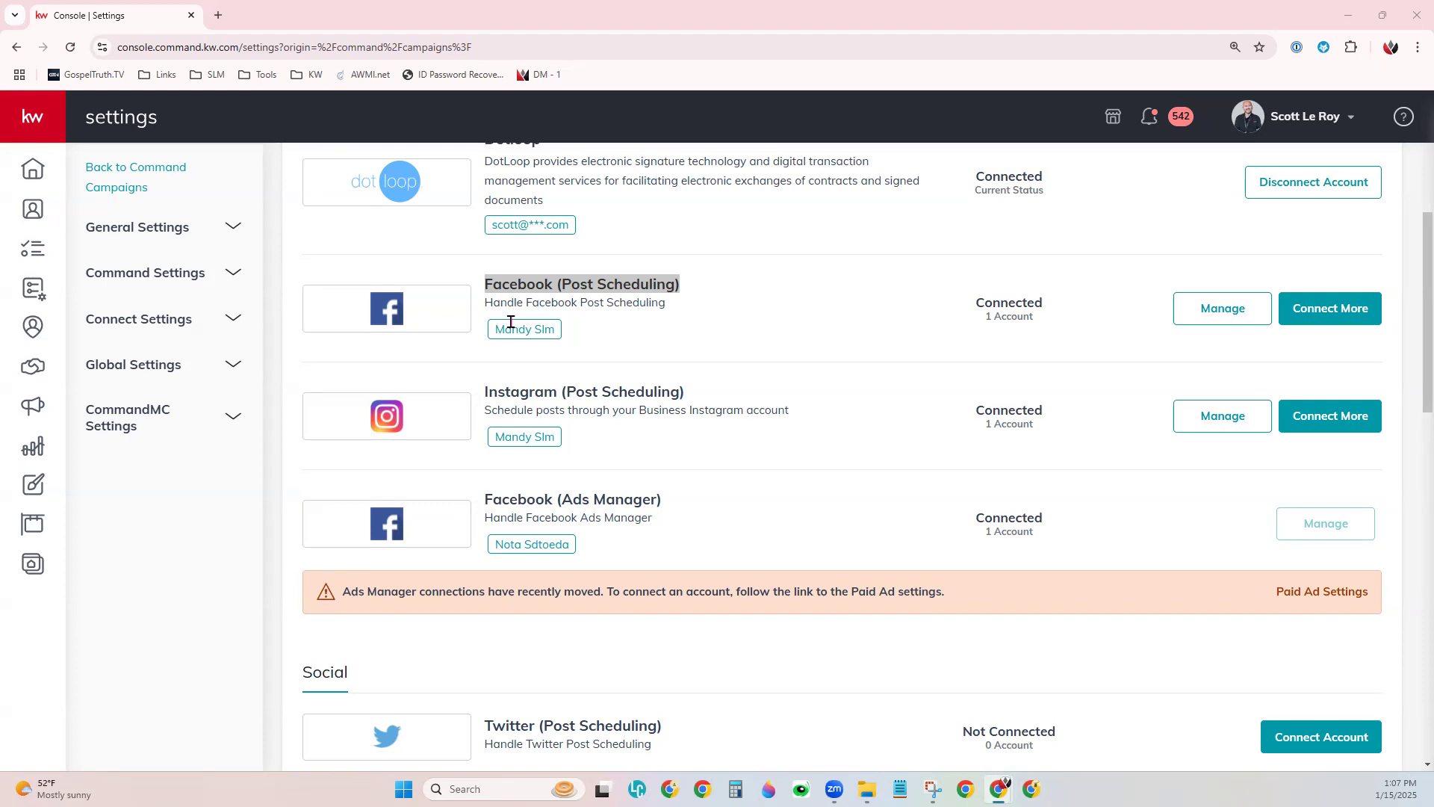
drag(488, 286, 541, 284)
click(797, 396)
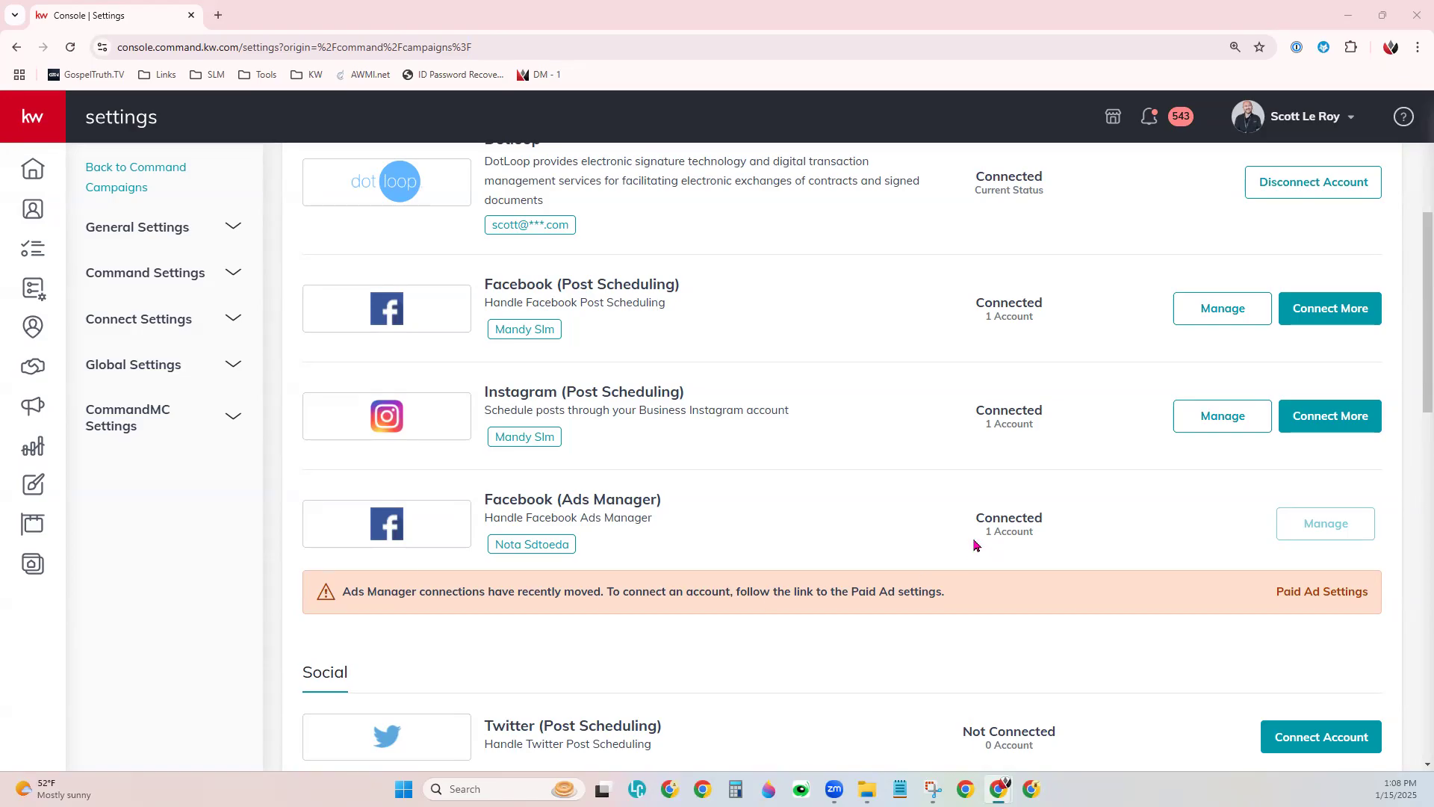
scroll(918, 519, down, 1)
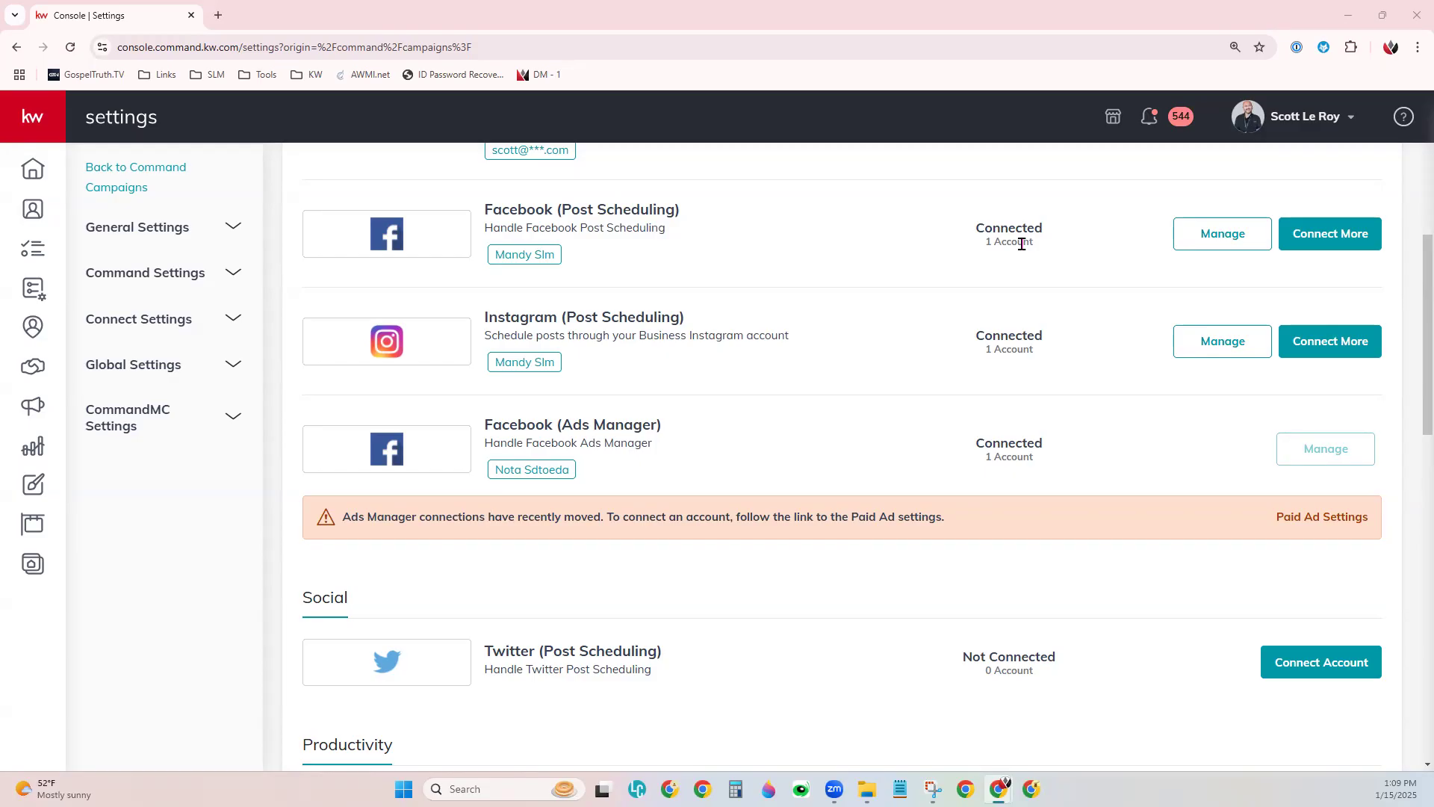
drag(485, 426, 677, 430)
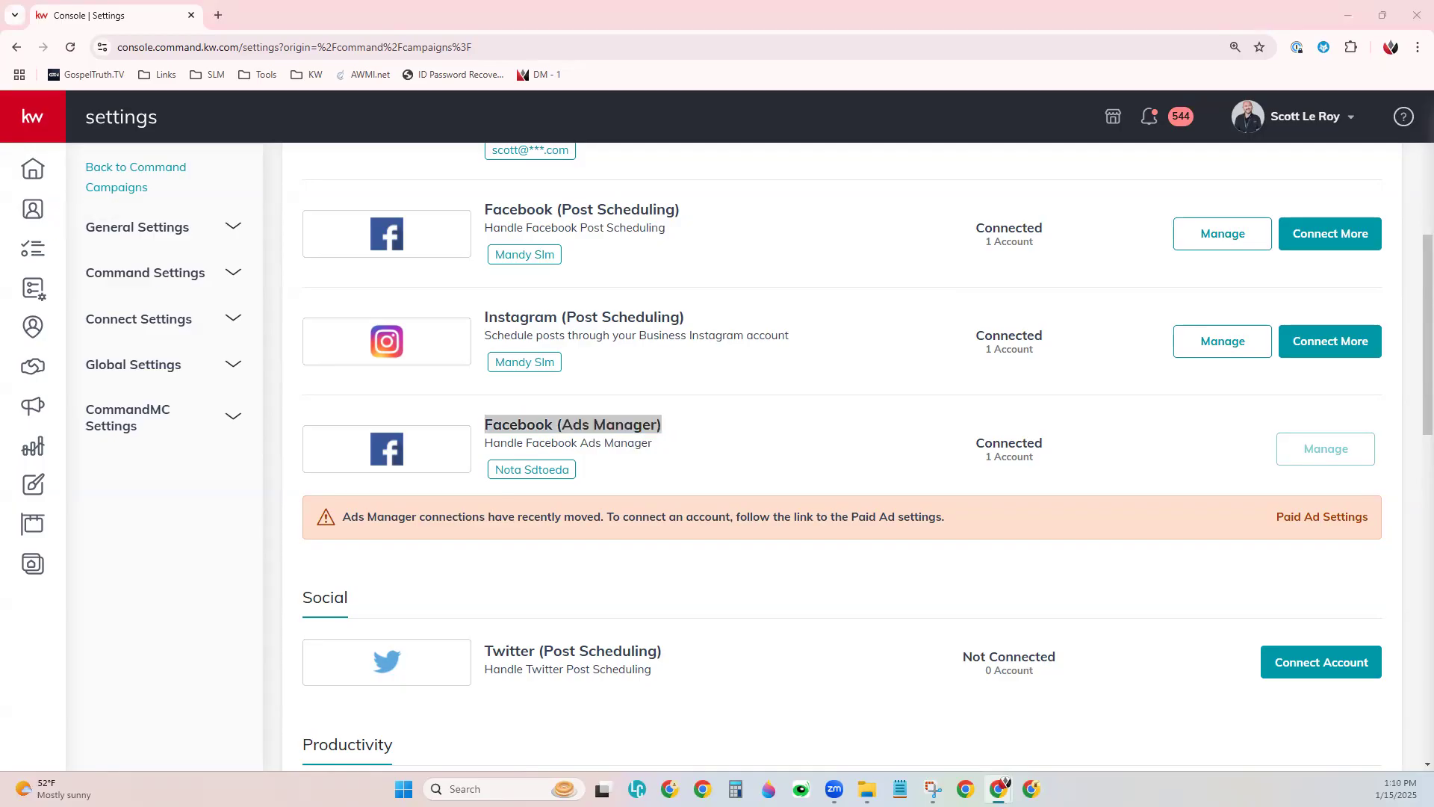
click(871, 437)
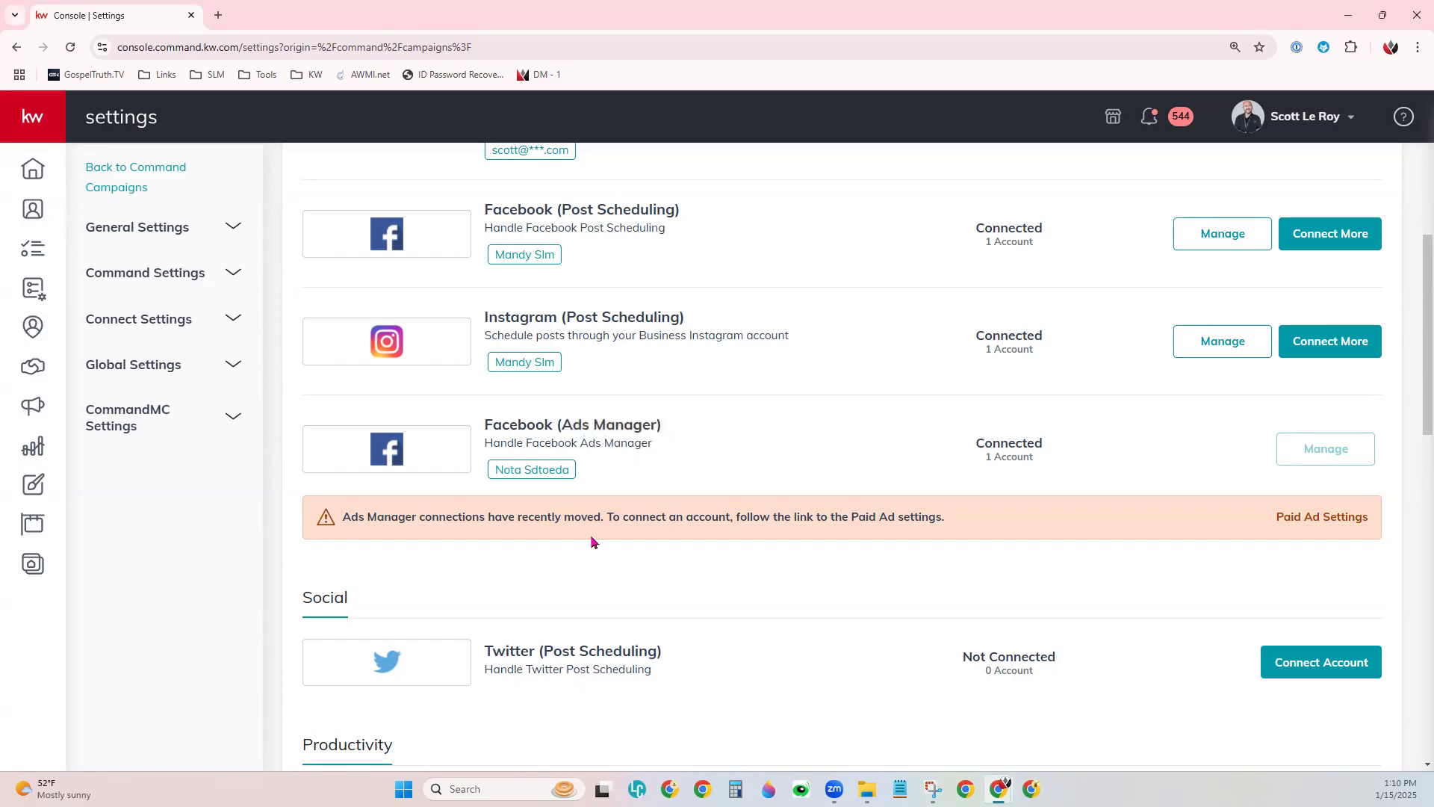
drag(342, 525, 952, 541)
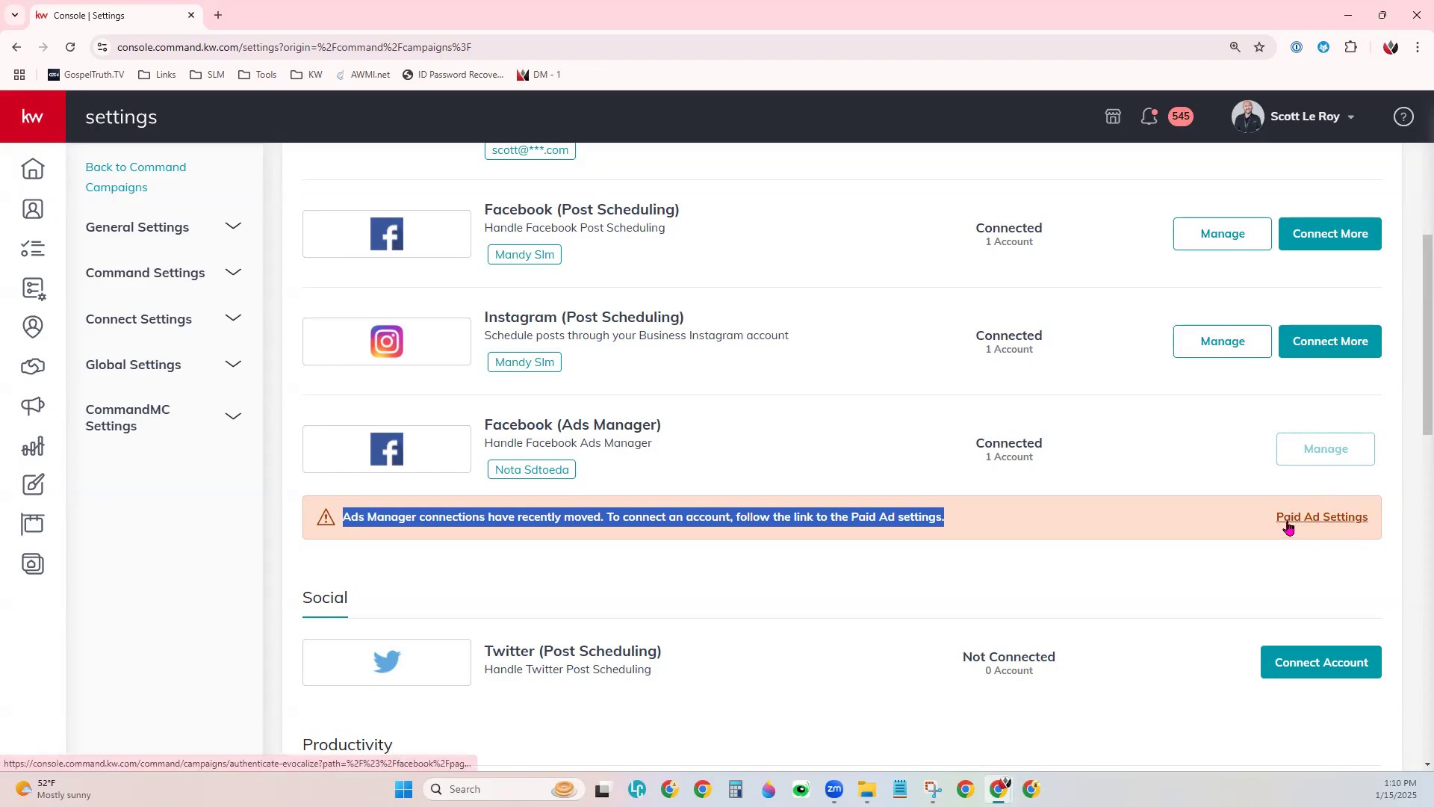
- Start adding a Facebook page from the Paid Ad Settings, continuing with the offered Facebook account to edit its previous connection settings
click(1338, 518)
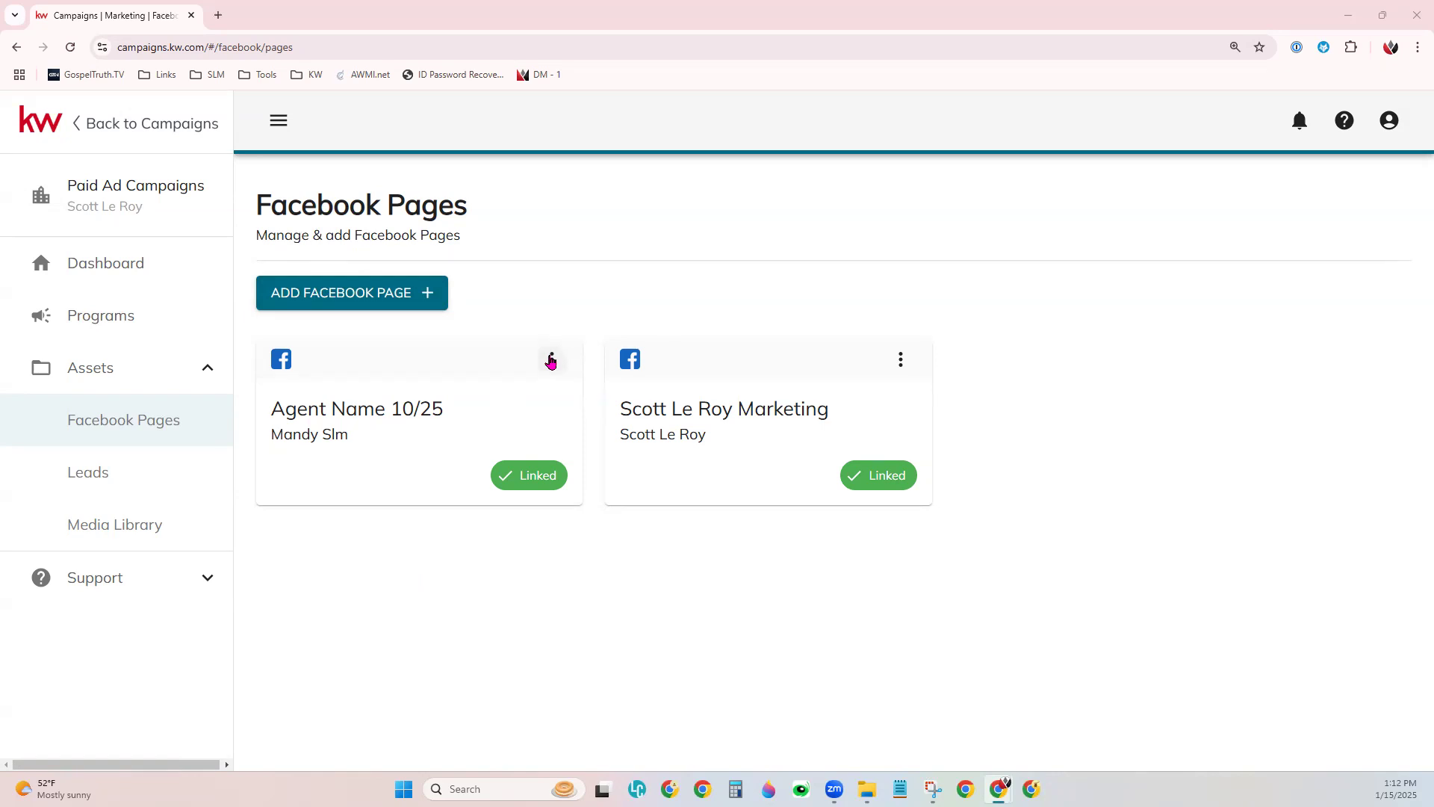
click(367, 302)
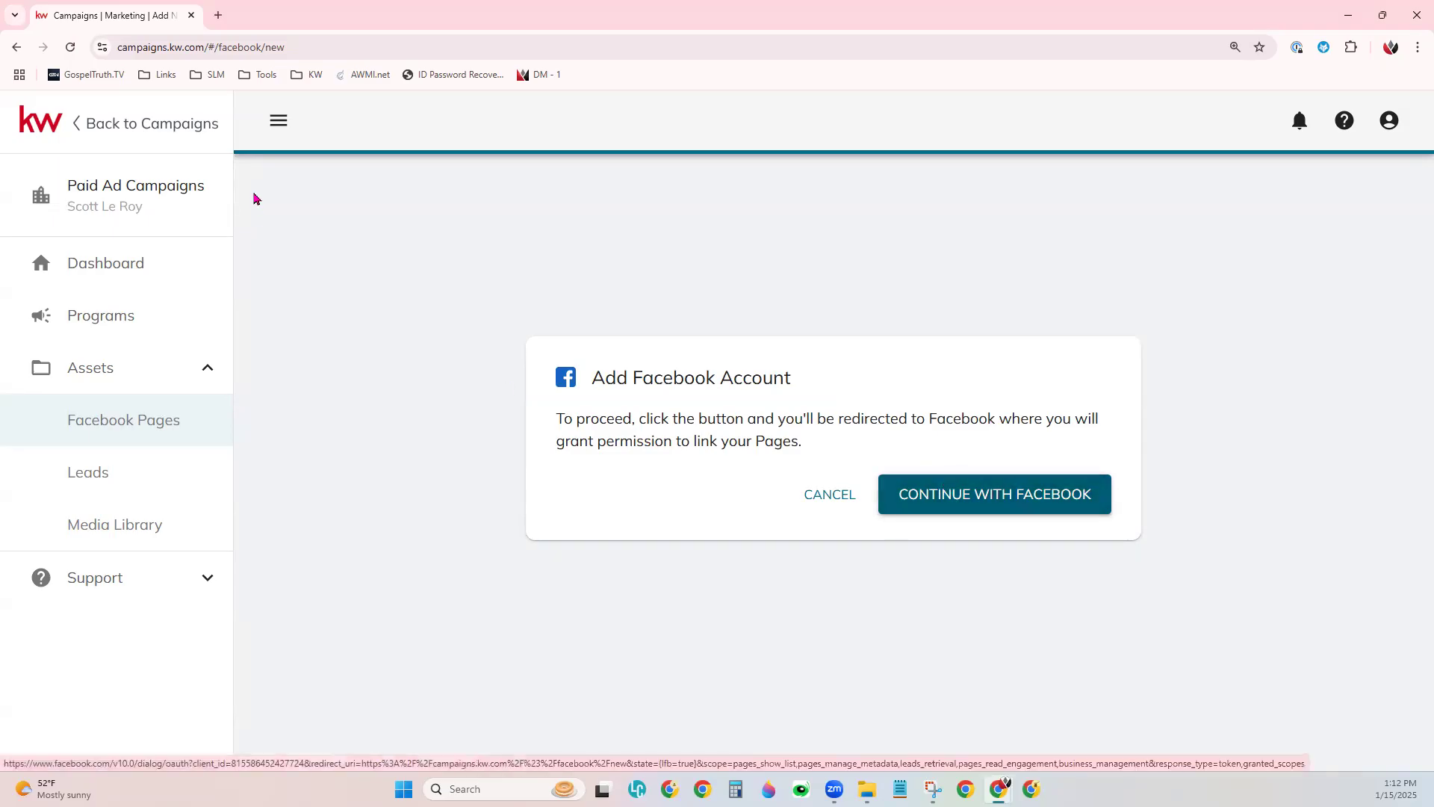
click(1044, 501)
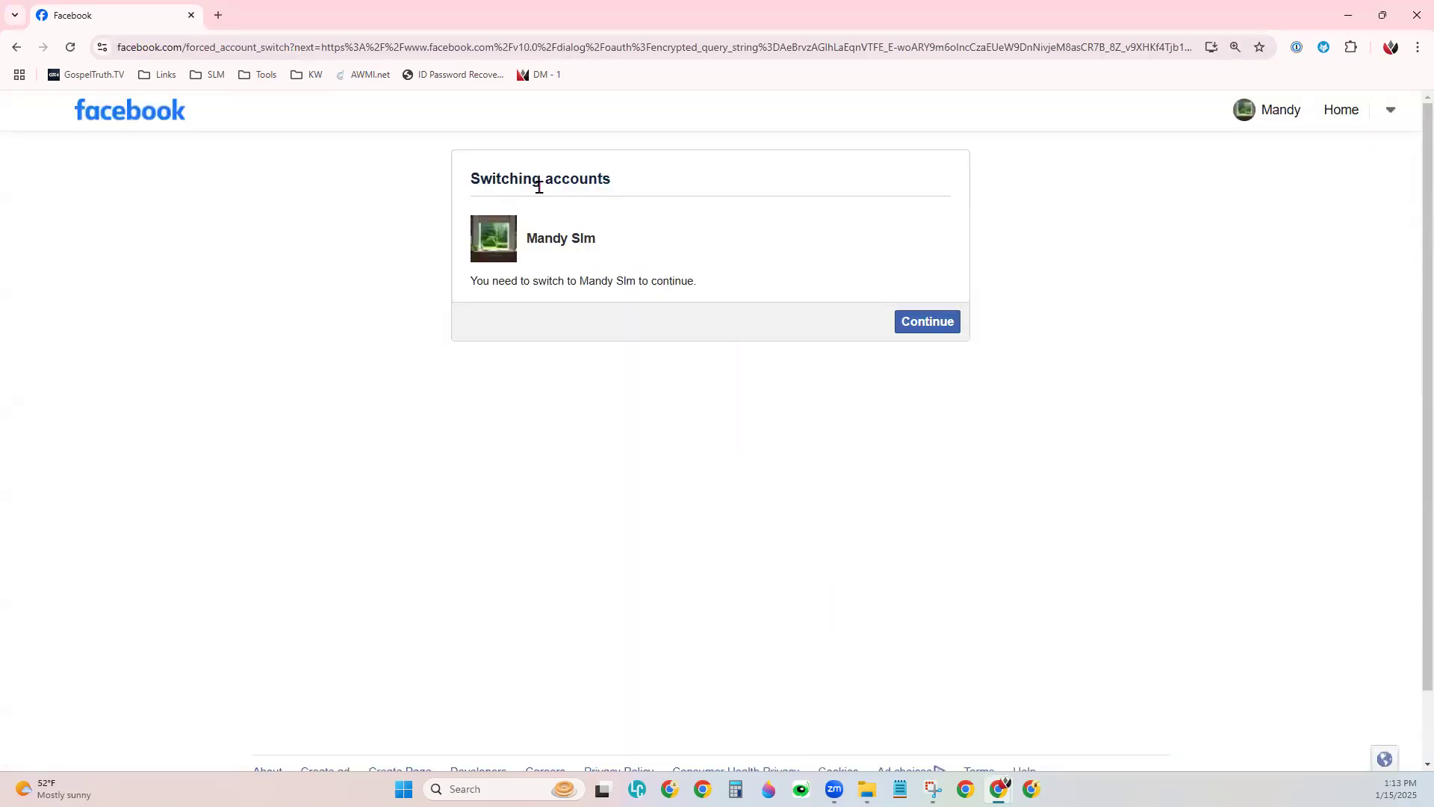
click(938, 324)
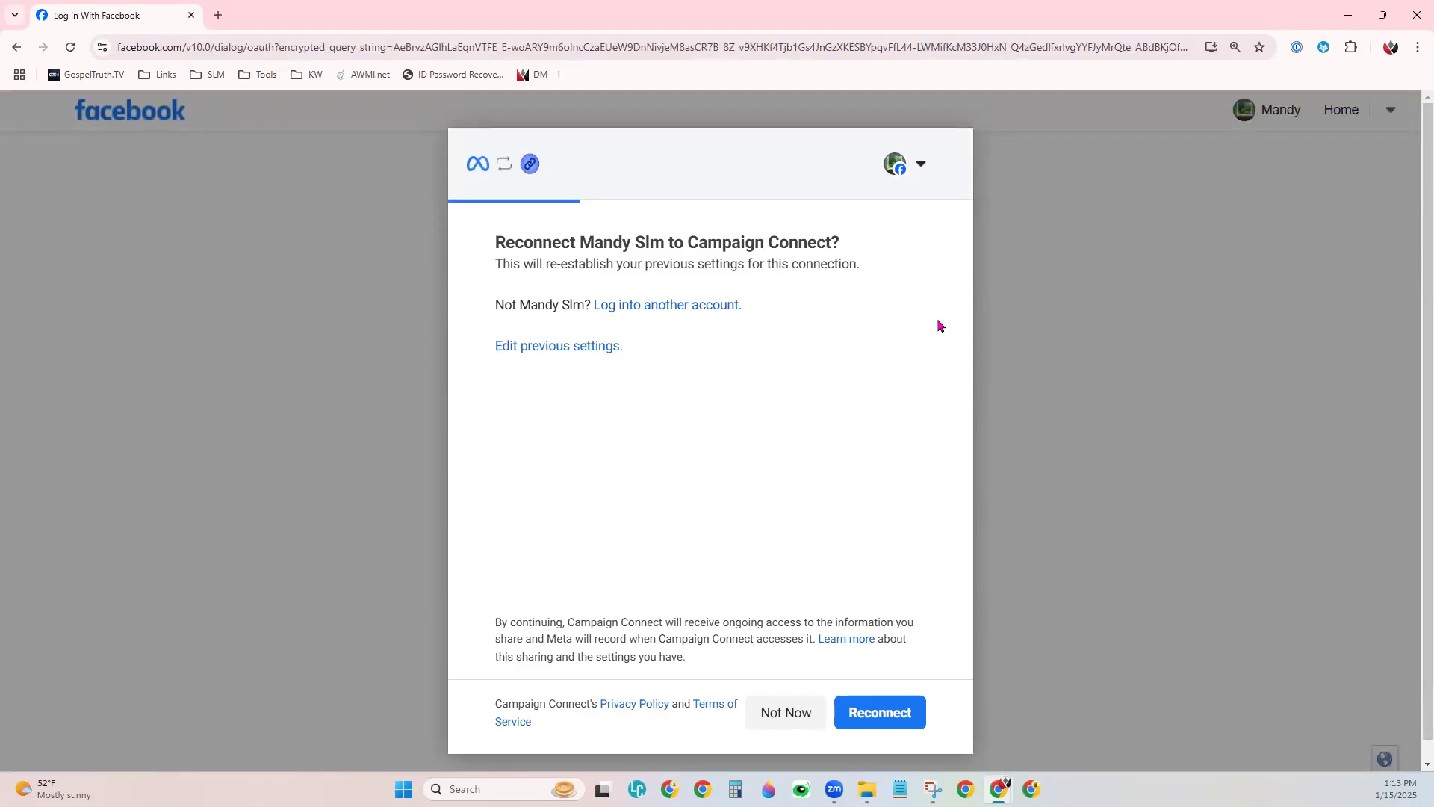
click(573, 346)
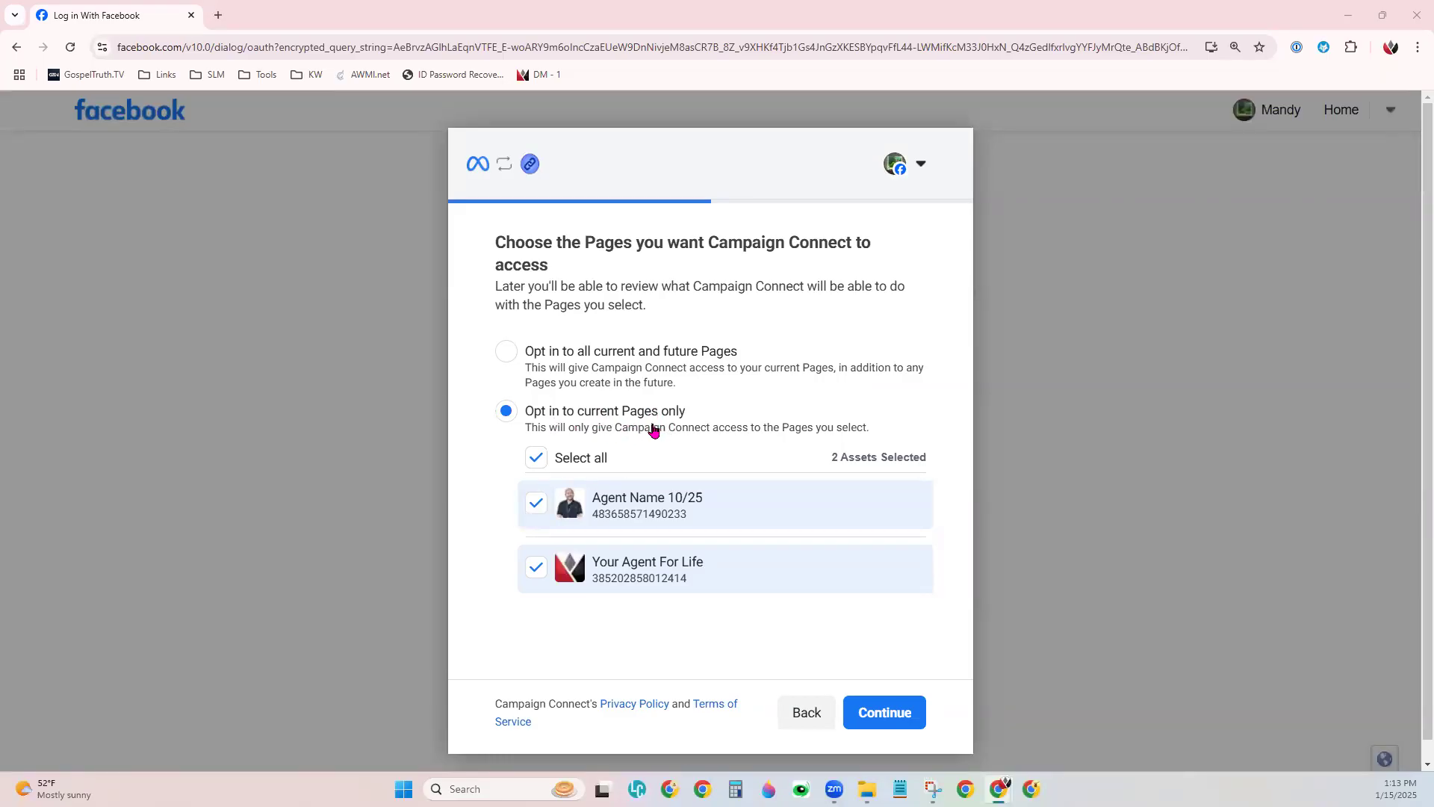
- Try switching access for the Agent Name 10/25 and Your Agent For Life pages off and back on
click(536, 502)
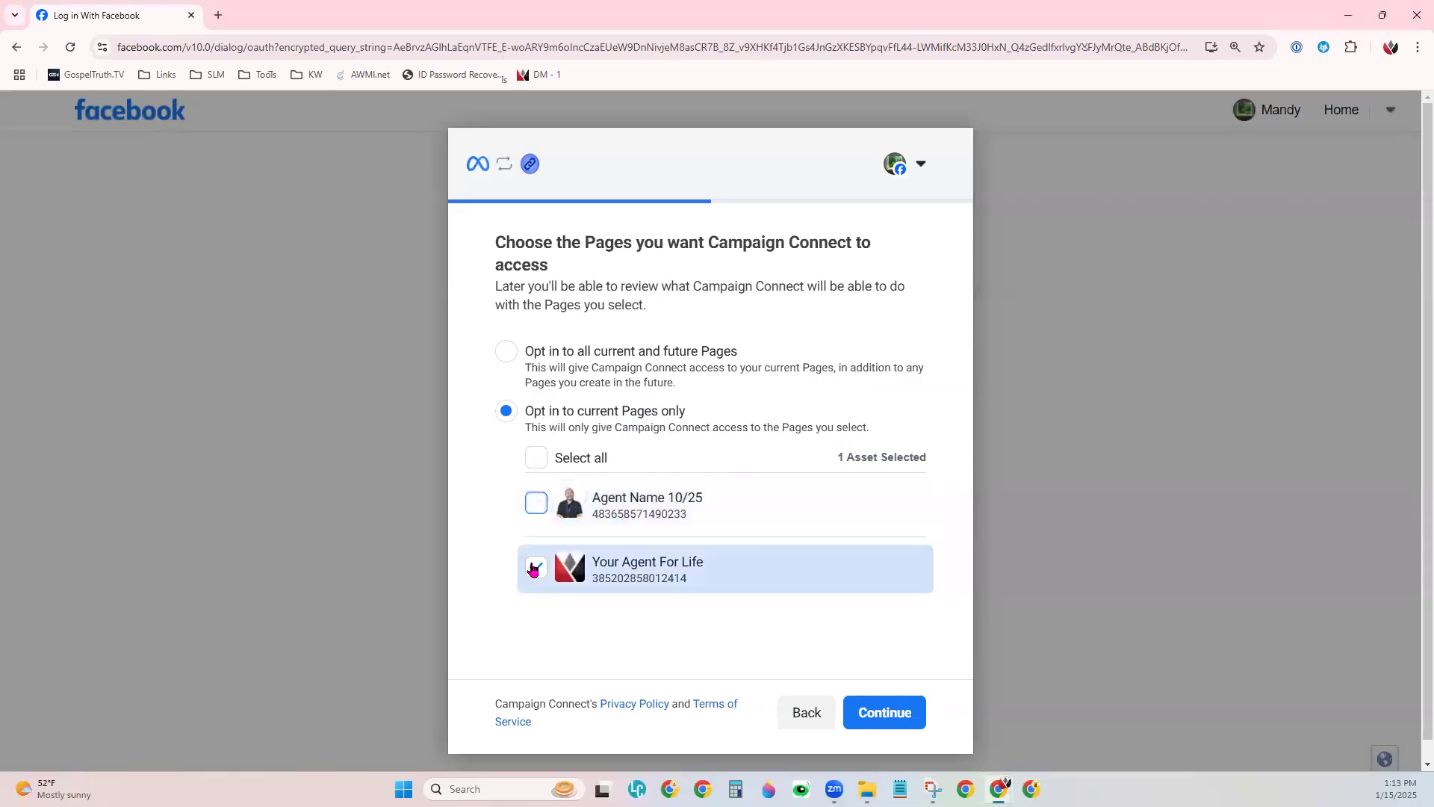
click(532, 570)
click(537, 502)
click(537, 567)
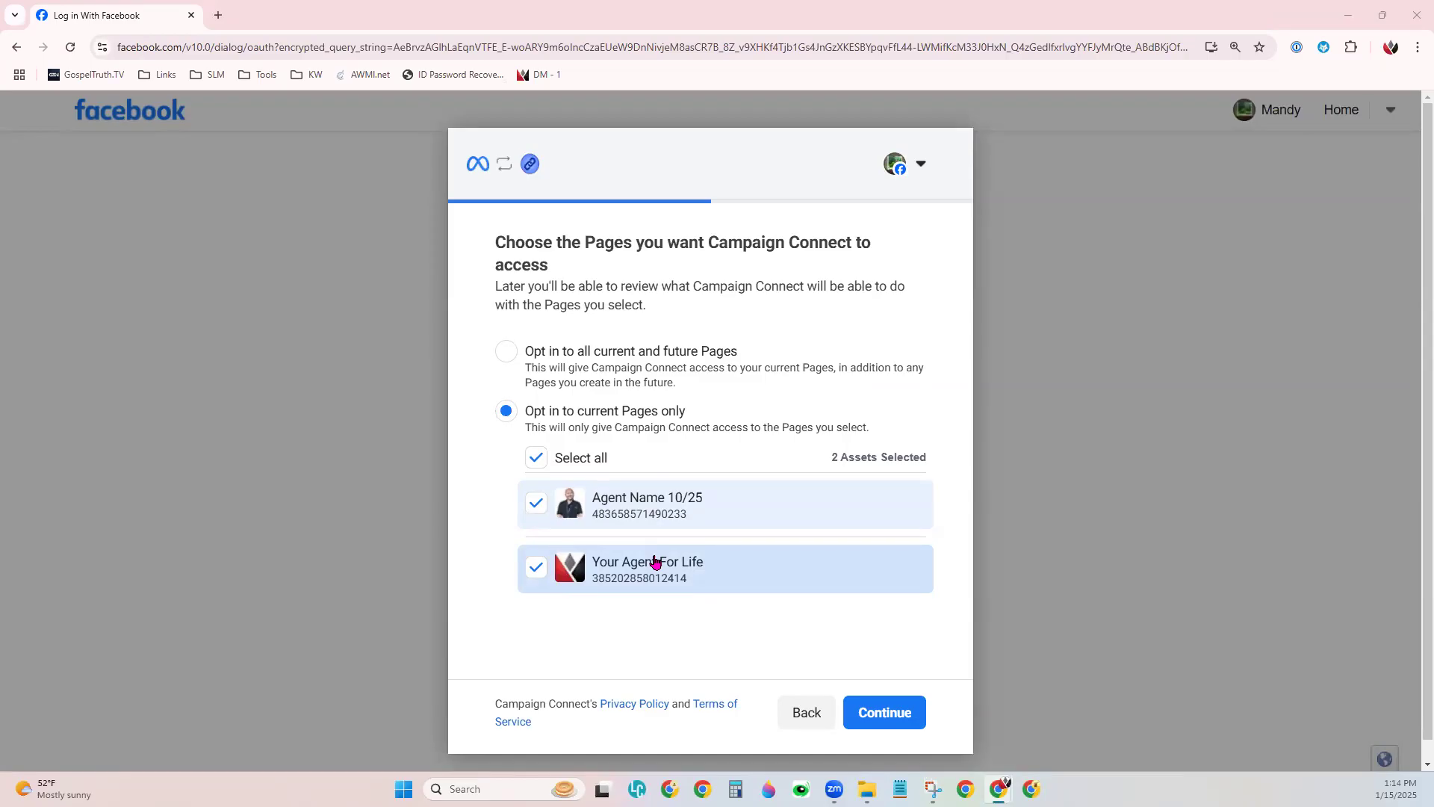
click(536, 504)
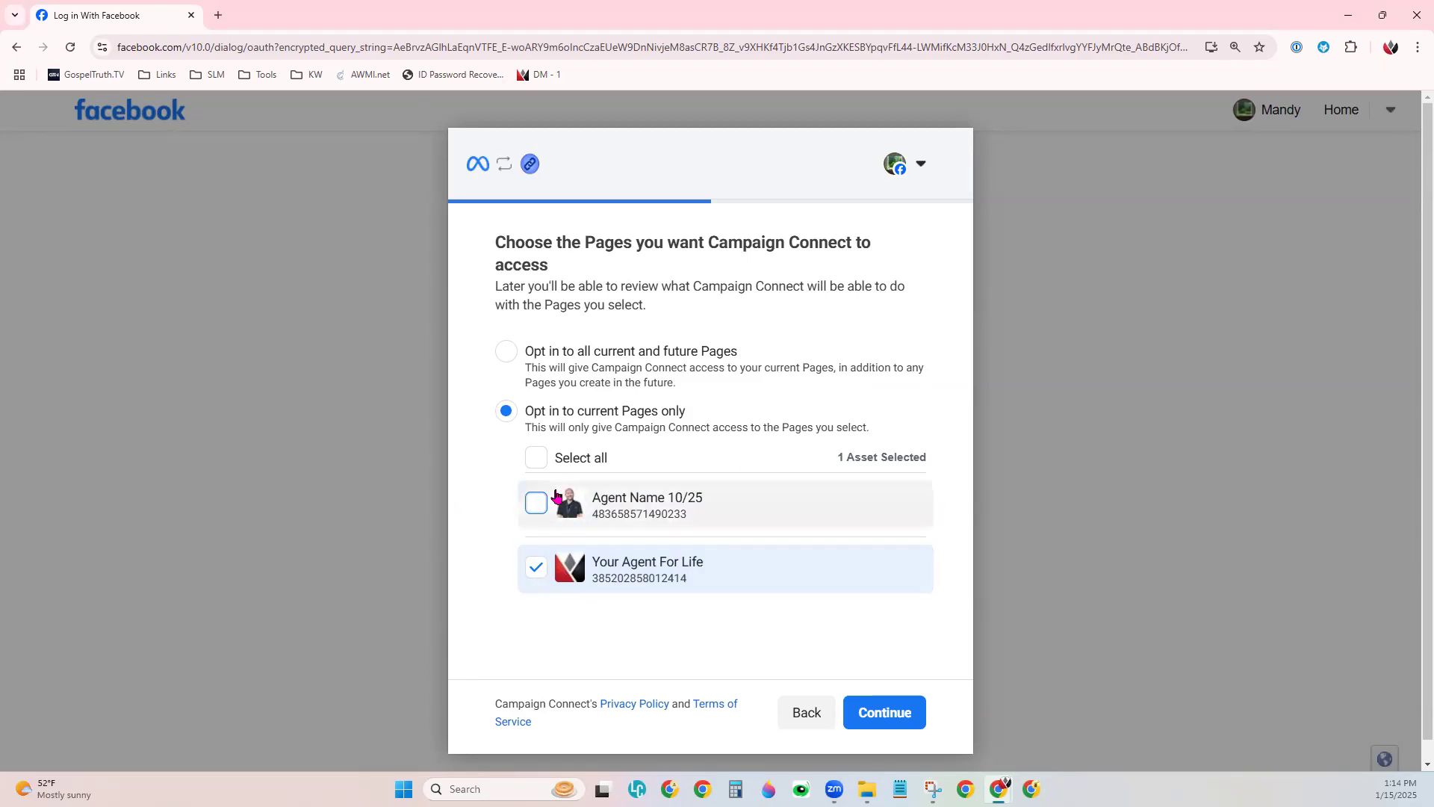
click(536, 502)
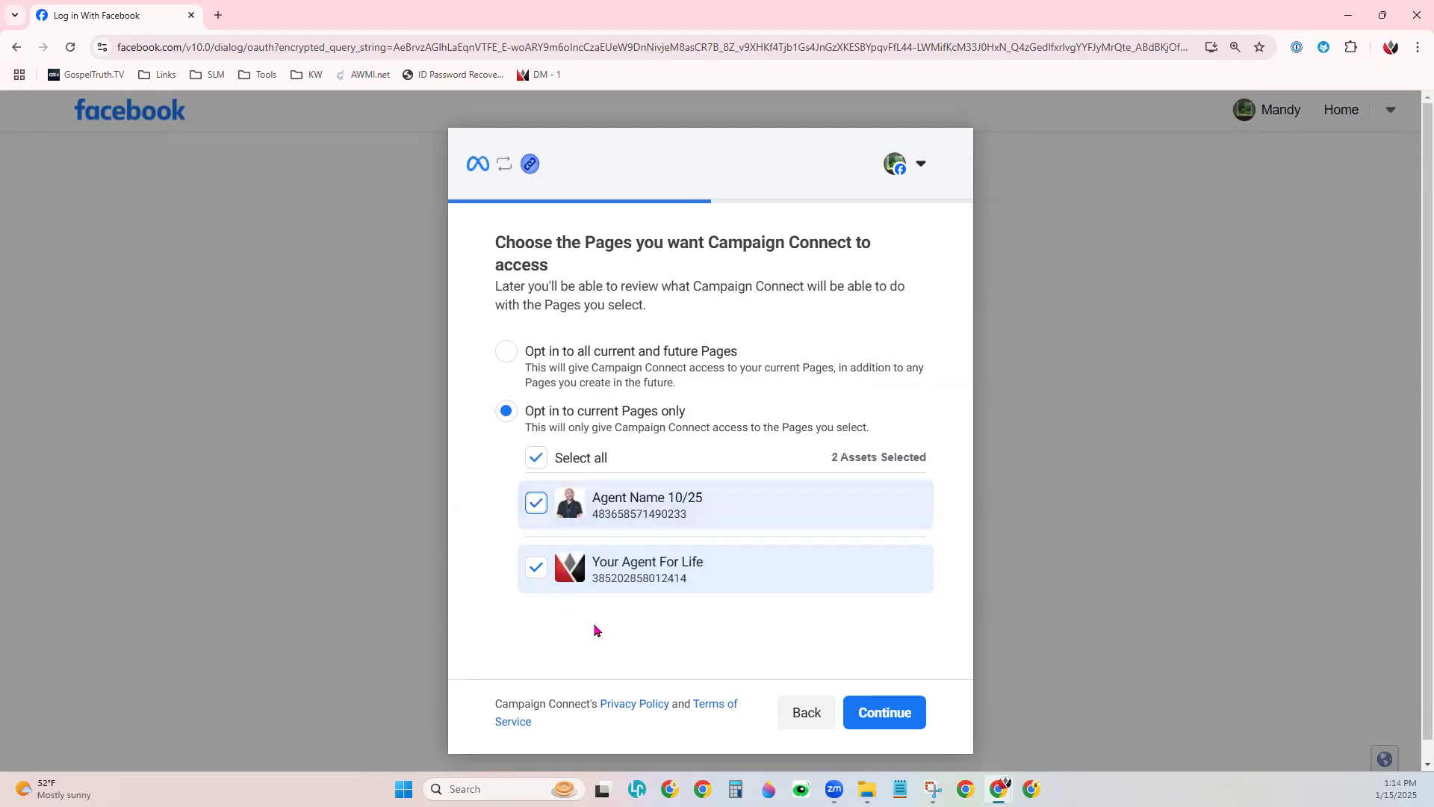
- Grant Campaign Connect access to both selected pages and both selected businesses, and save the access request
click(885, 713)
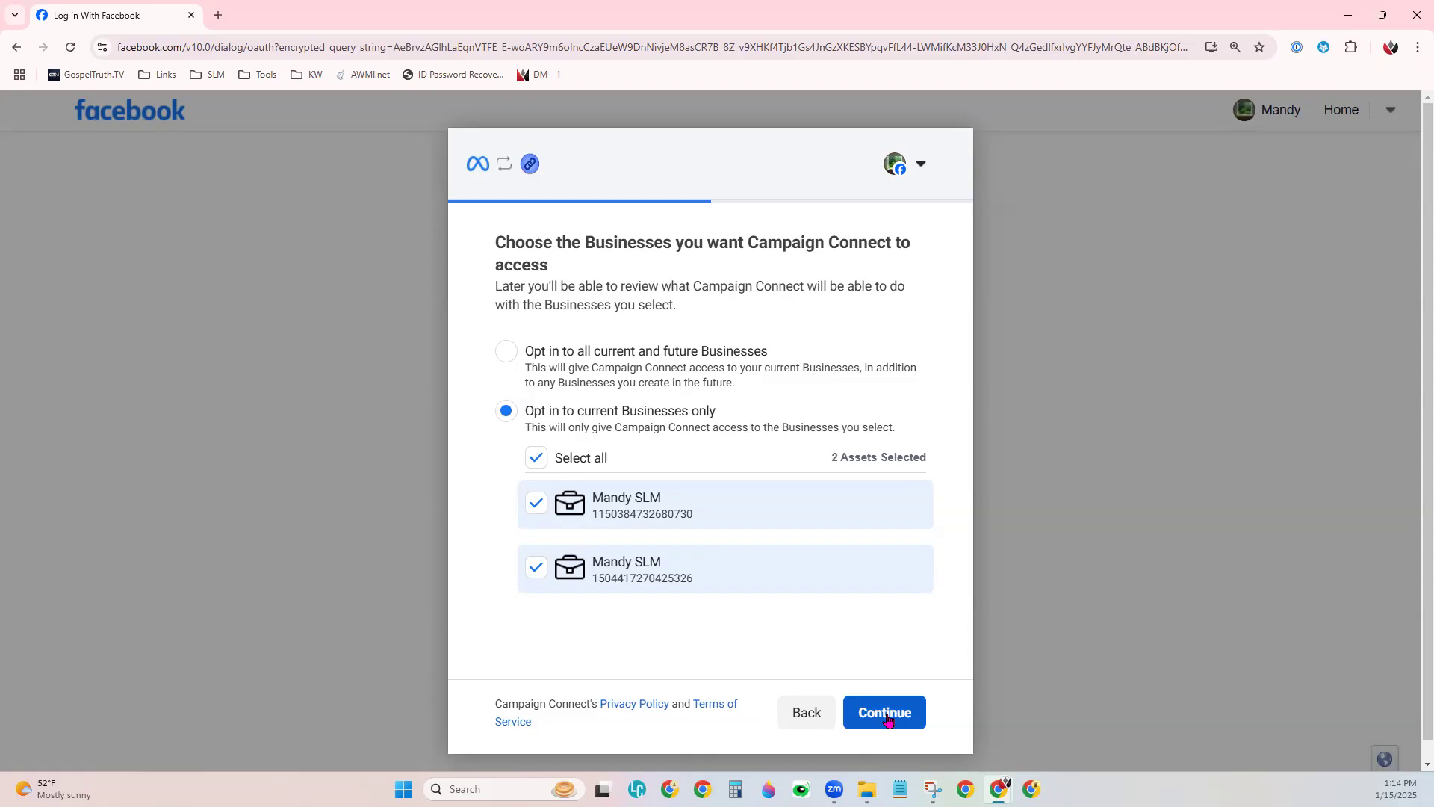
click(888, 720)
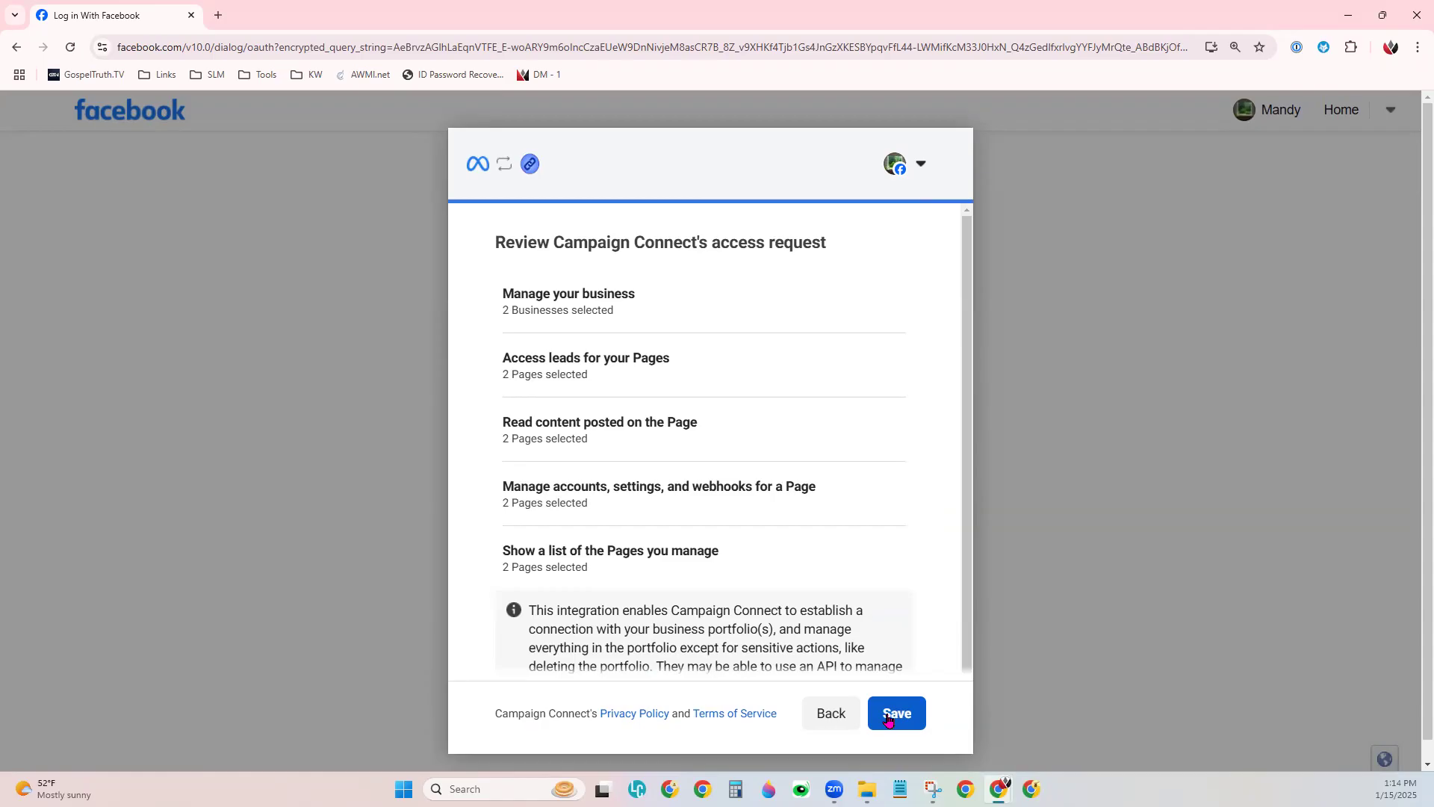
click(888, 718)
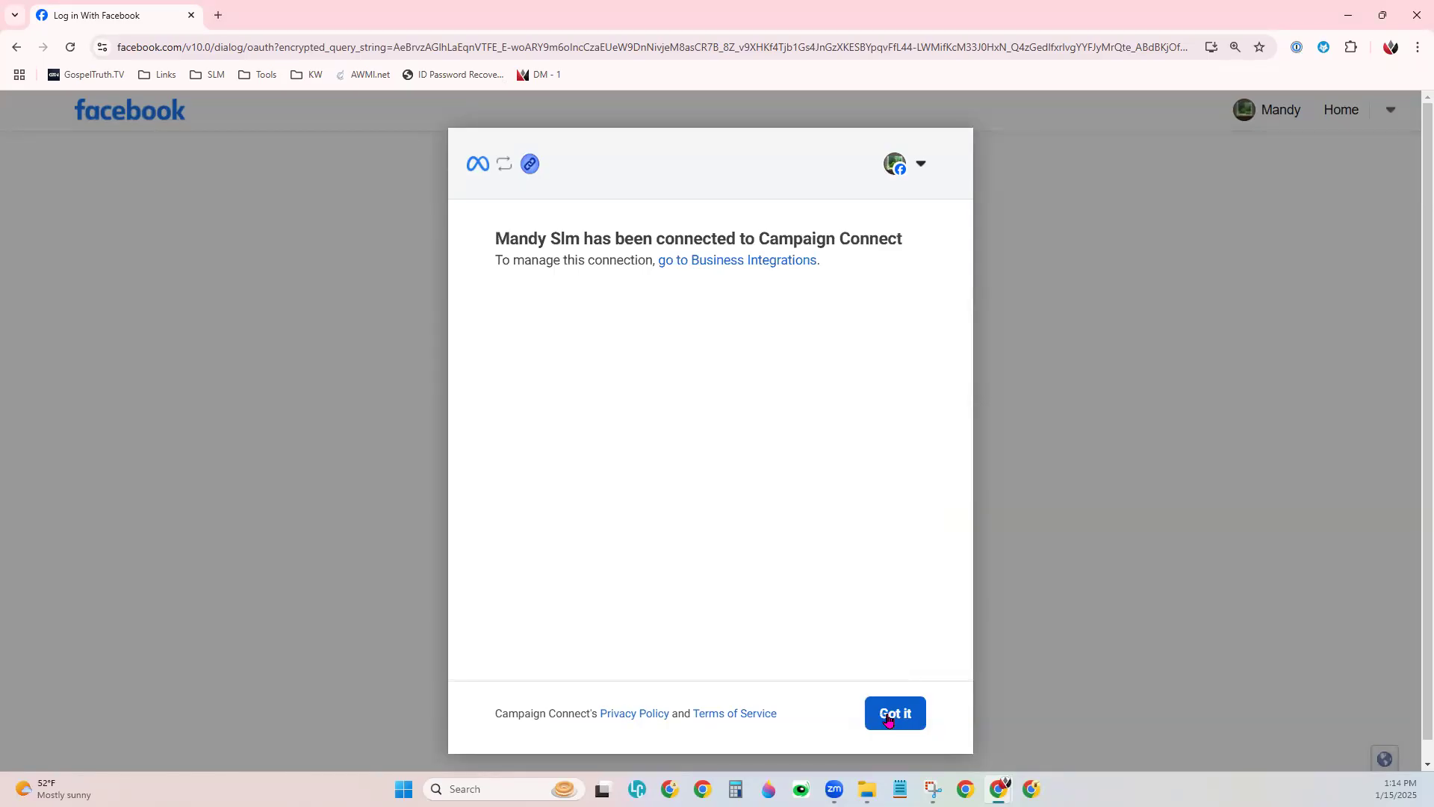
click(888, 719)
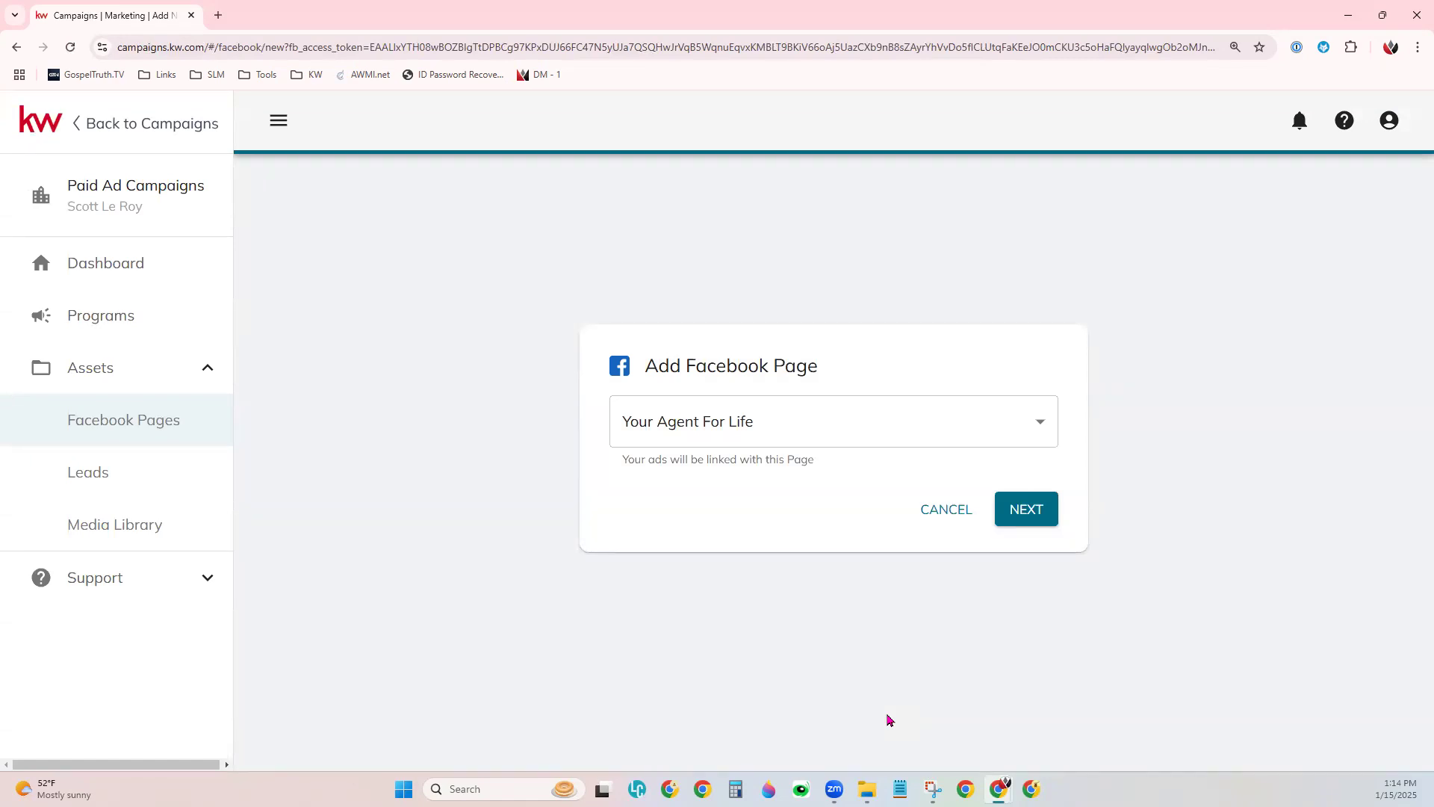
- Choose Your Agent For Life as the Facebook page linked with the ads and add it
click(706, 442)
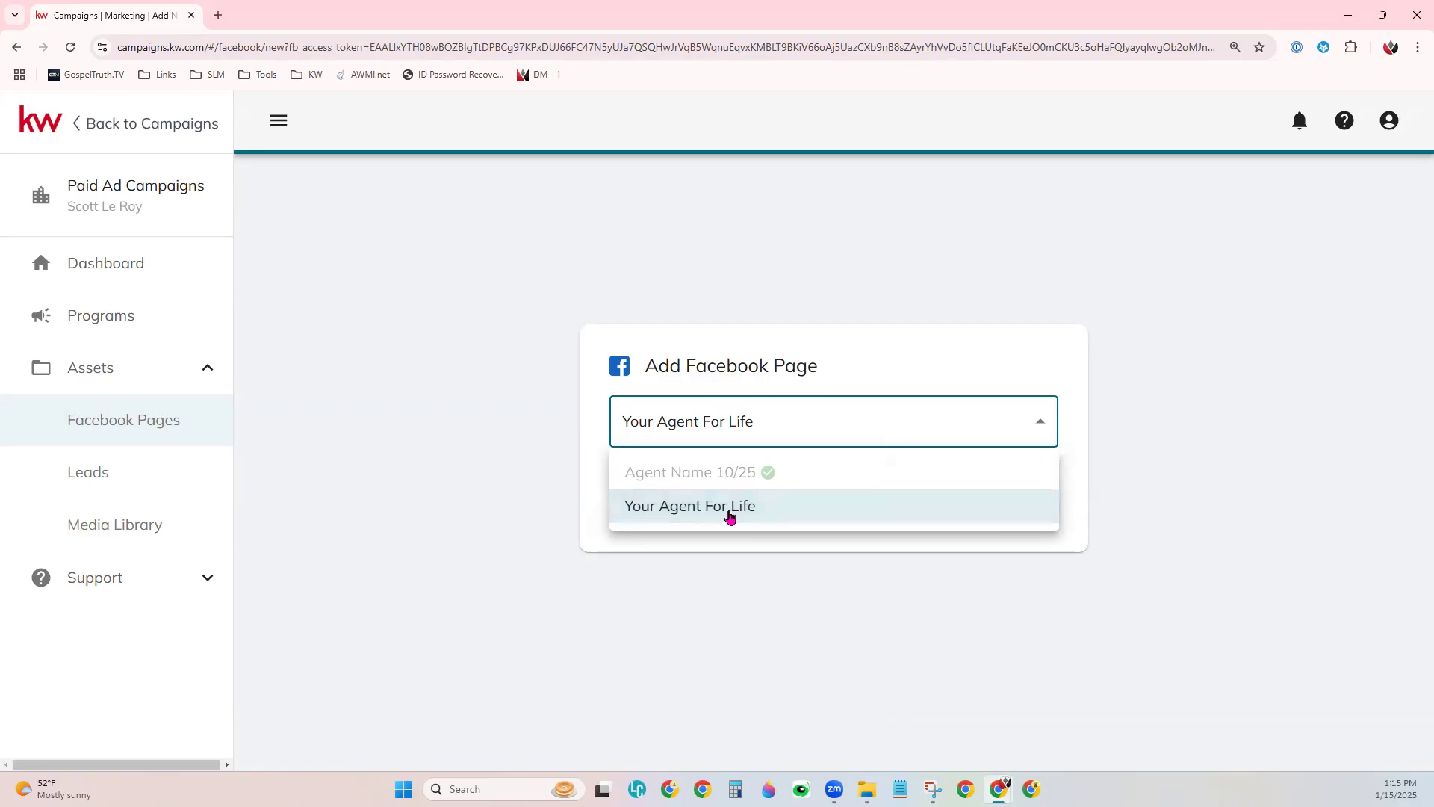
click(729, 516)
click(1056, 516)
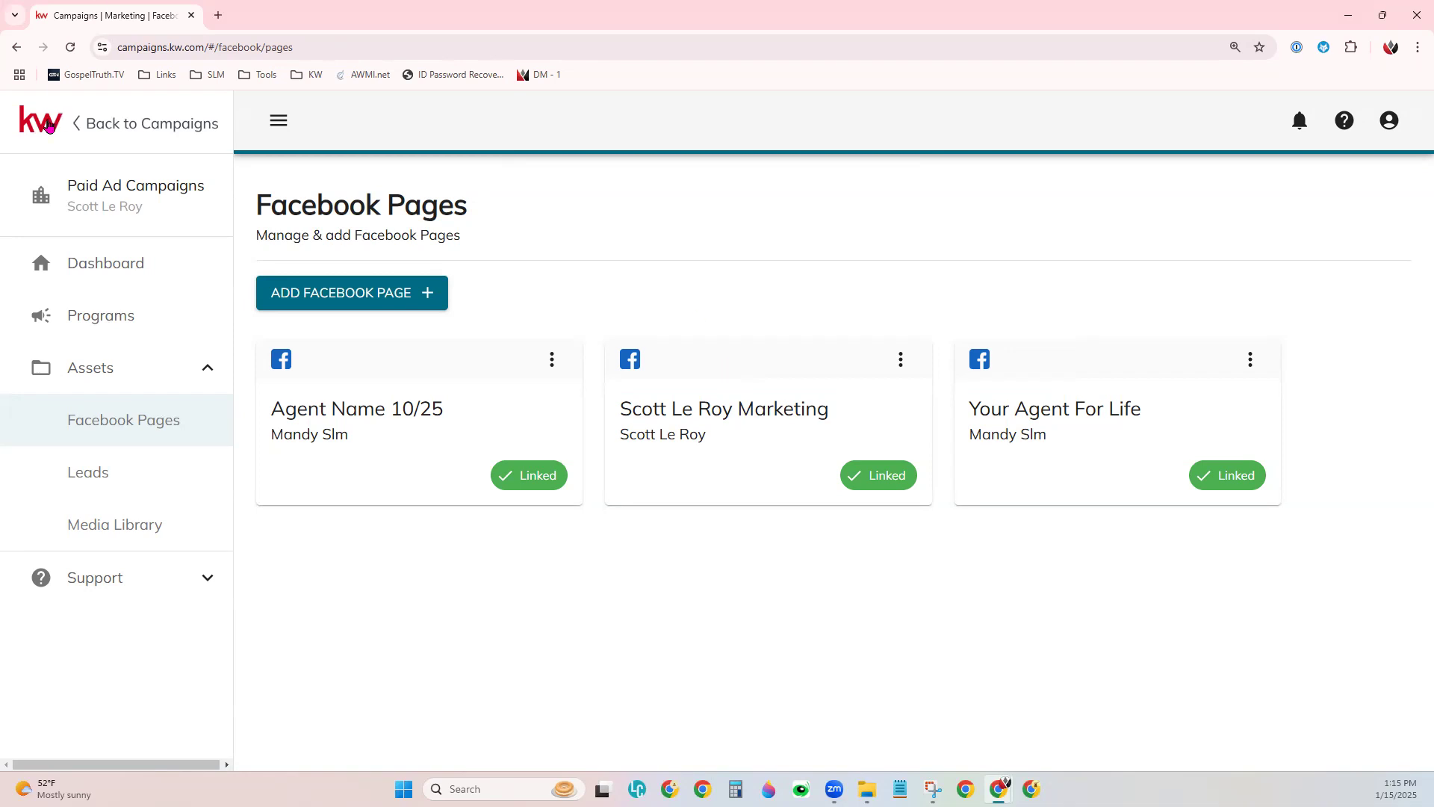
- Return to the Paid Ads campaigns page and view the campaign types offered for a new campaign without choosing one
click(48, 126)
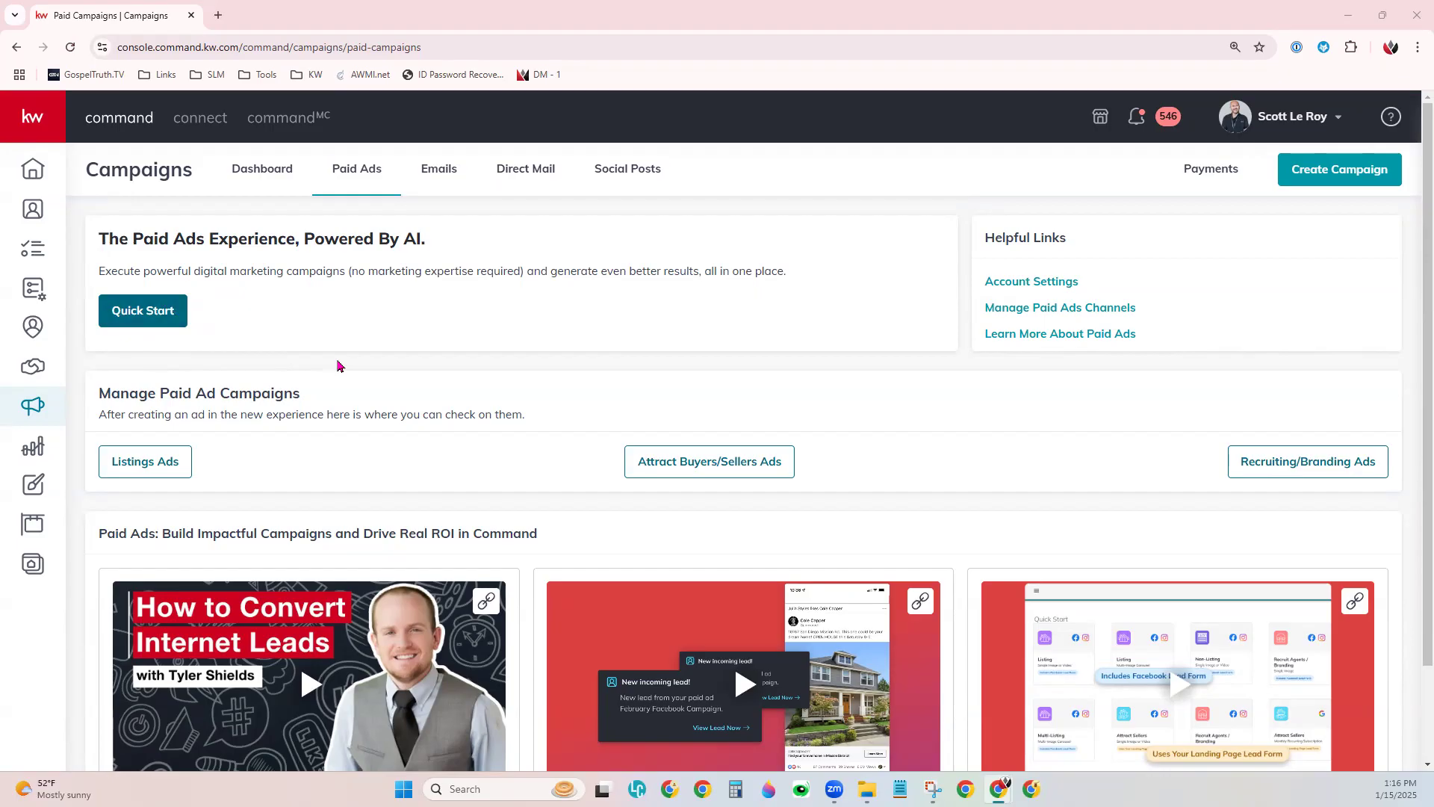
click(1342, 171)
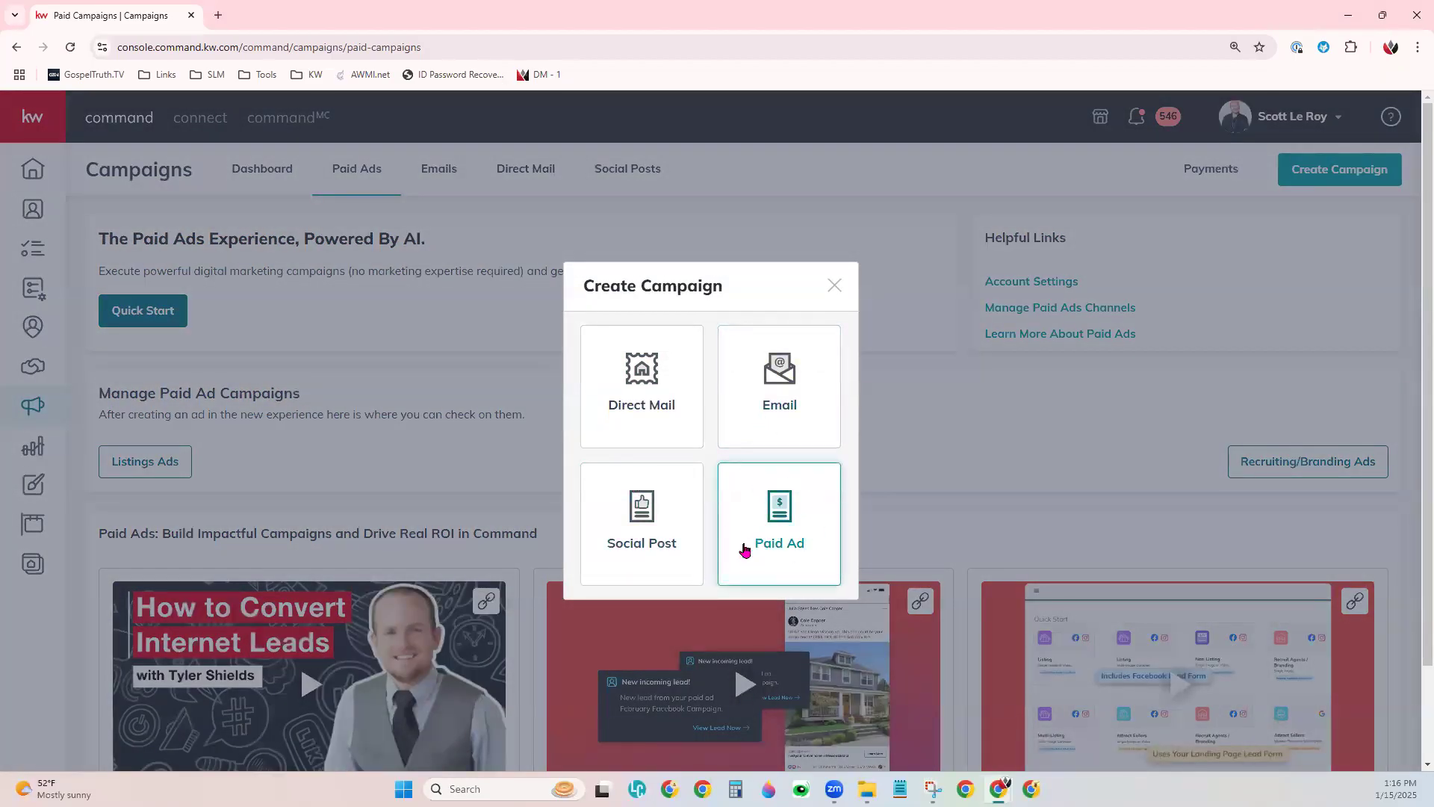
click(934, 464)
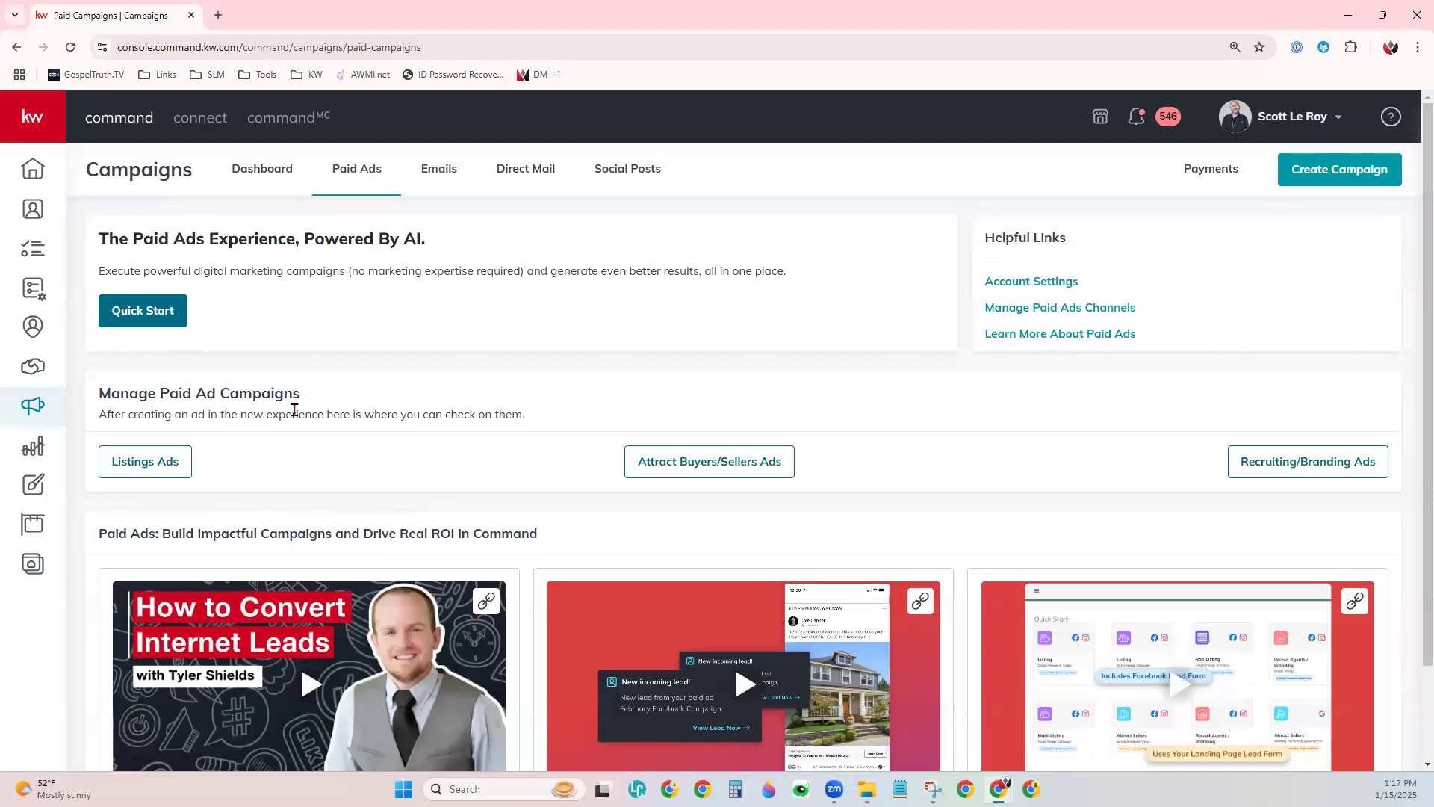
- Look over the Manage Paid Ad Campaigns section and open the paid ads Quick Start
scroll(422, 437, down, 1)
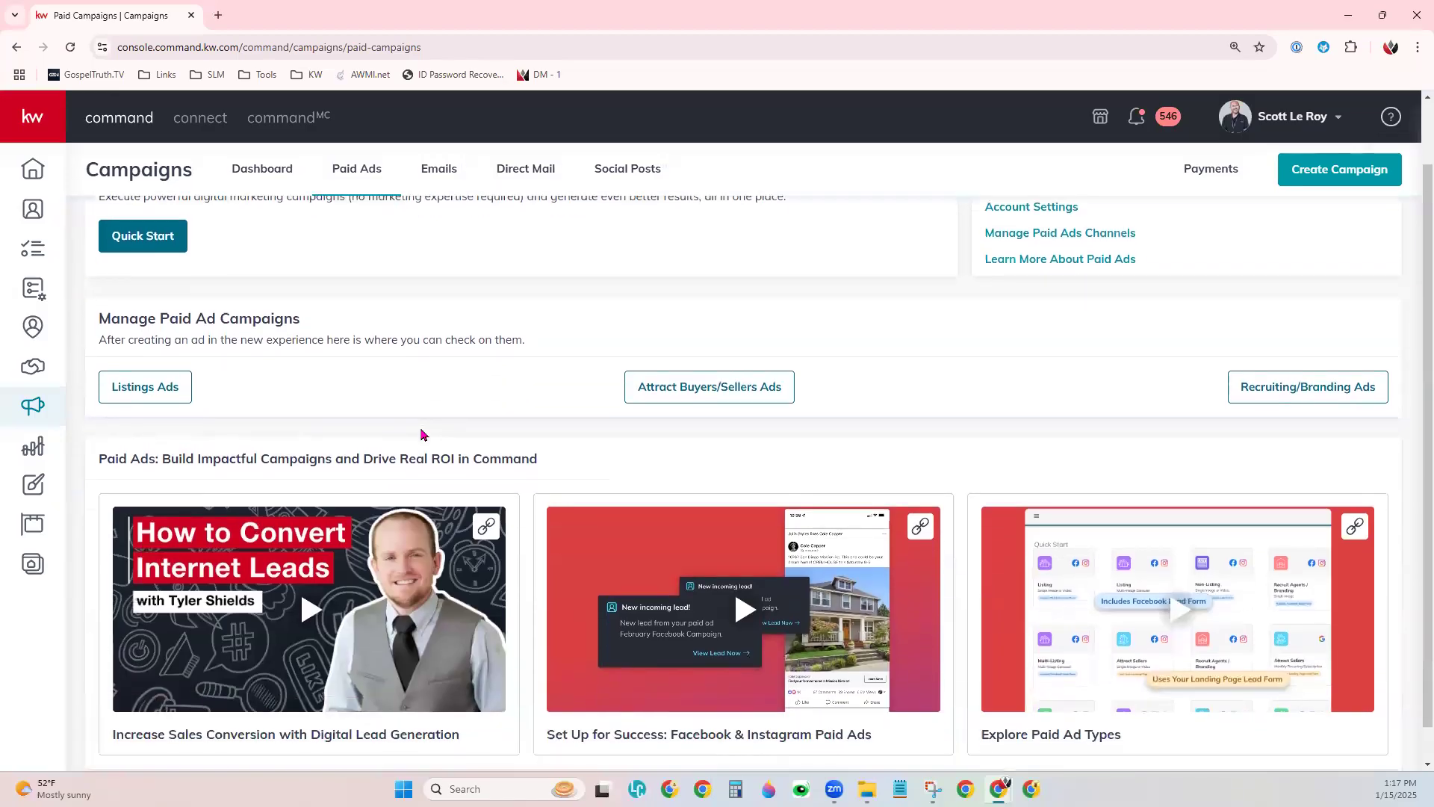
scroll(424, 413, down, 1)
drag(150, 281, 307, 295)
click(430, 389)
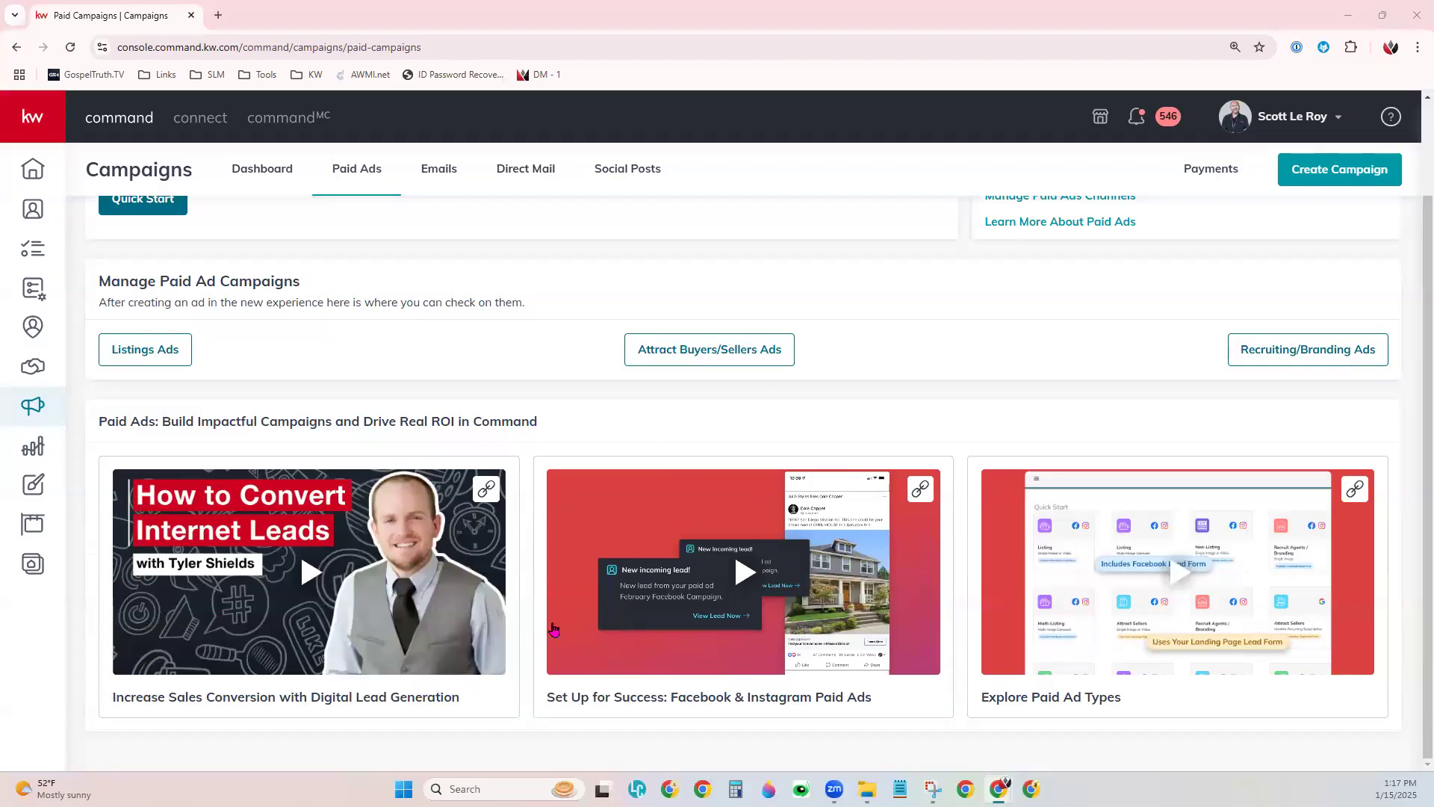
scroll(619, 531, up, 3)
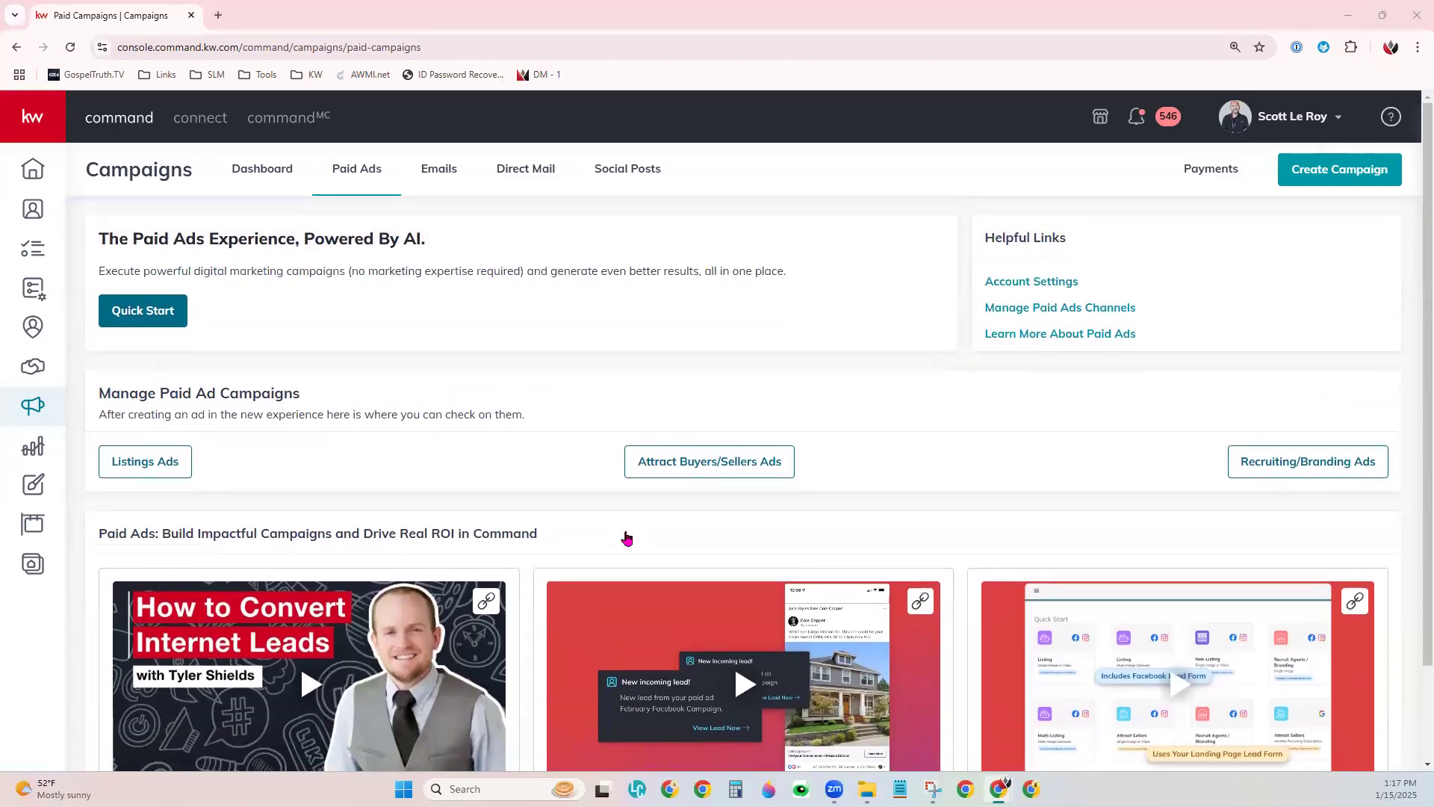
click(128, 323)
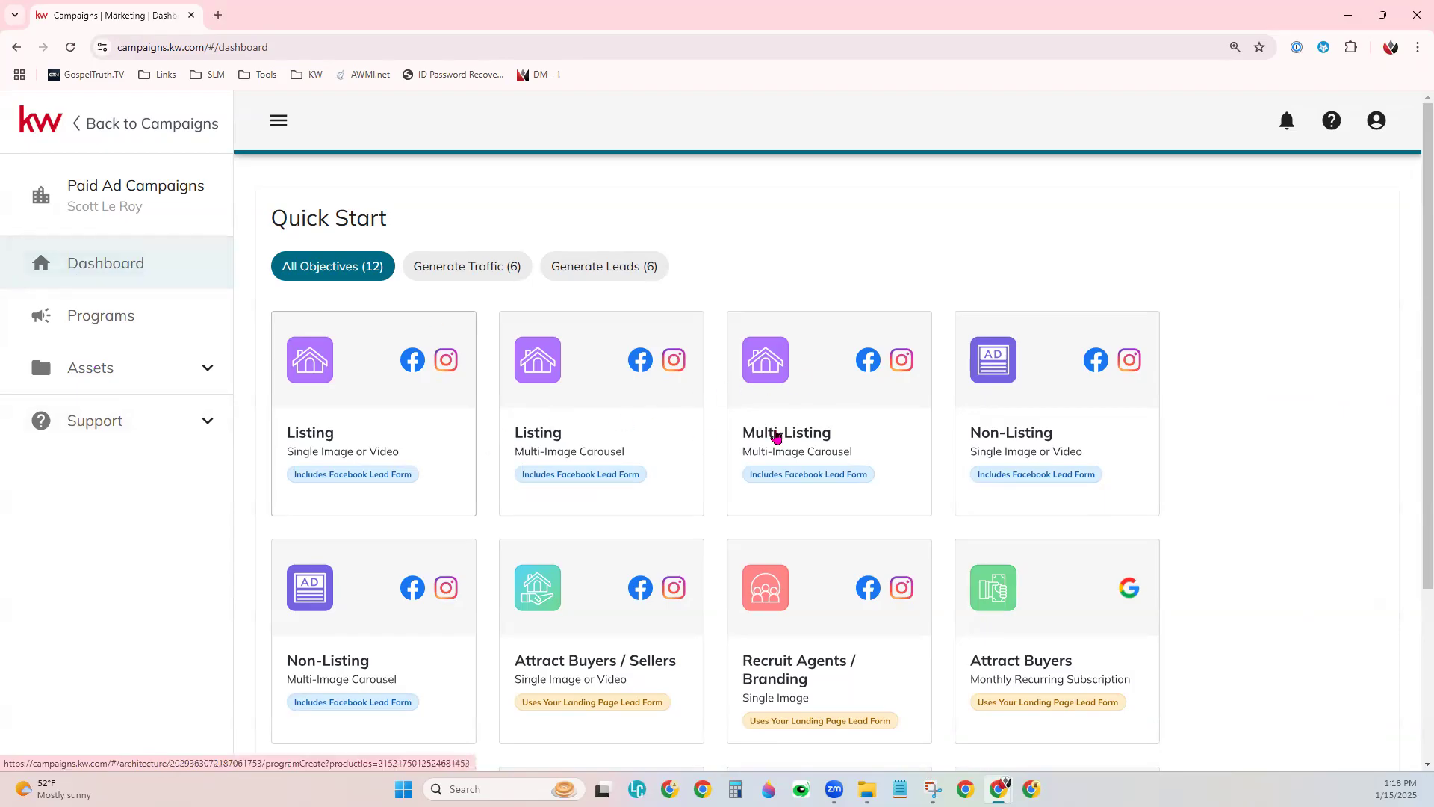
- Look over the Quick Start ad types and enlarge the page zoom to 150%
scroll(1245, 523, down, 3)
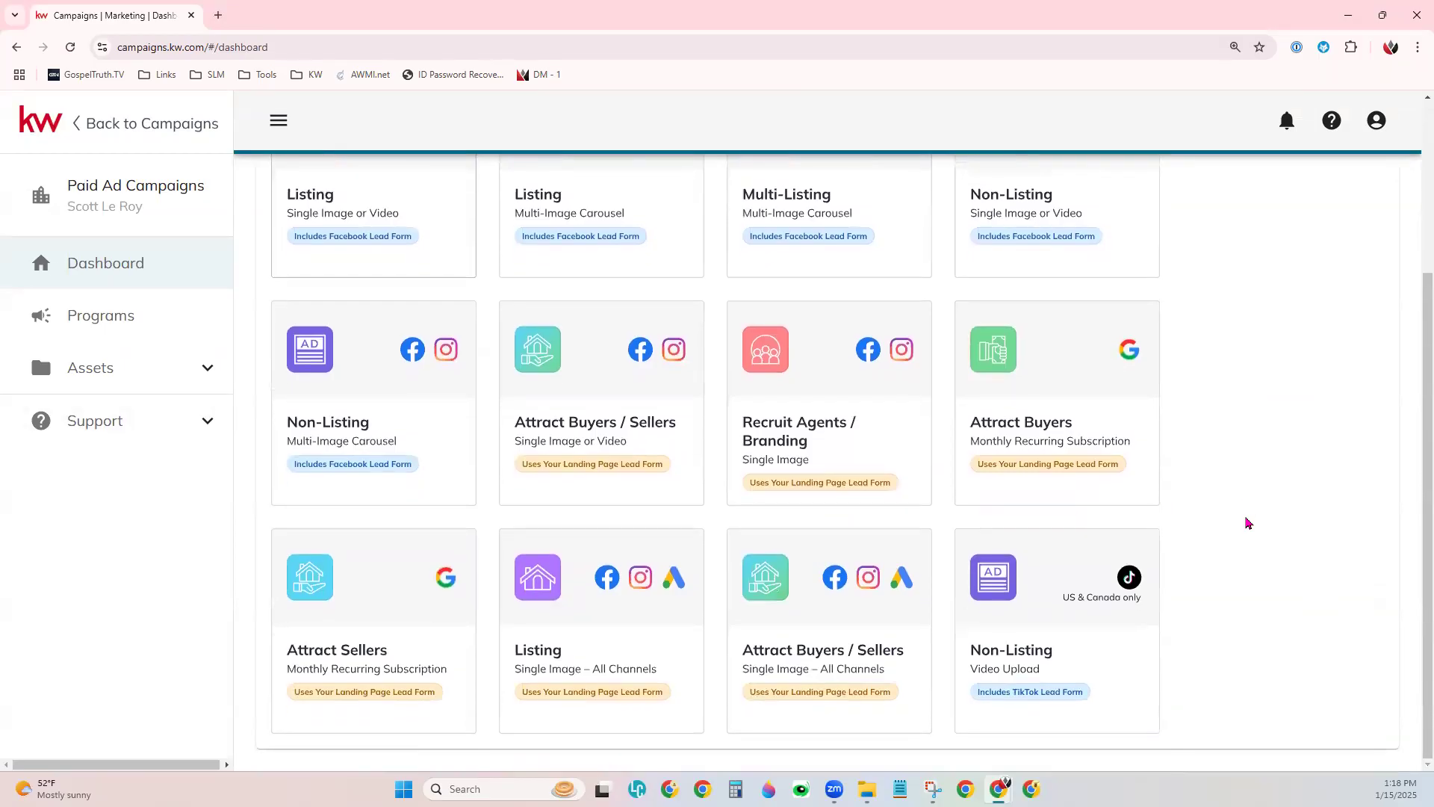
scroll(1245, 523, up, 2)
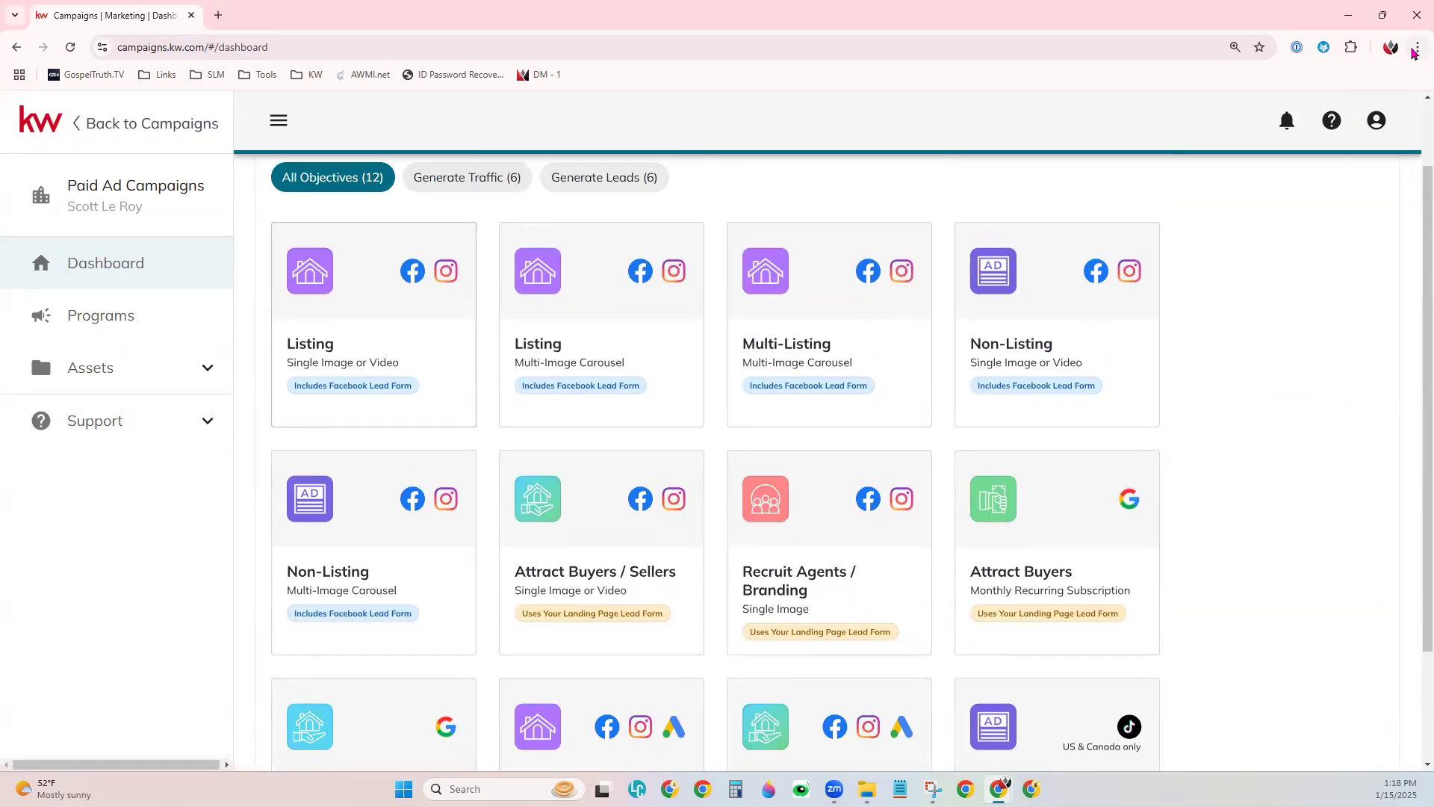
click(1417, 47)
click(1376, 346)
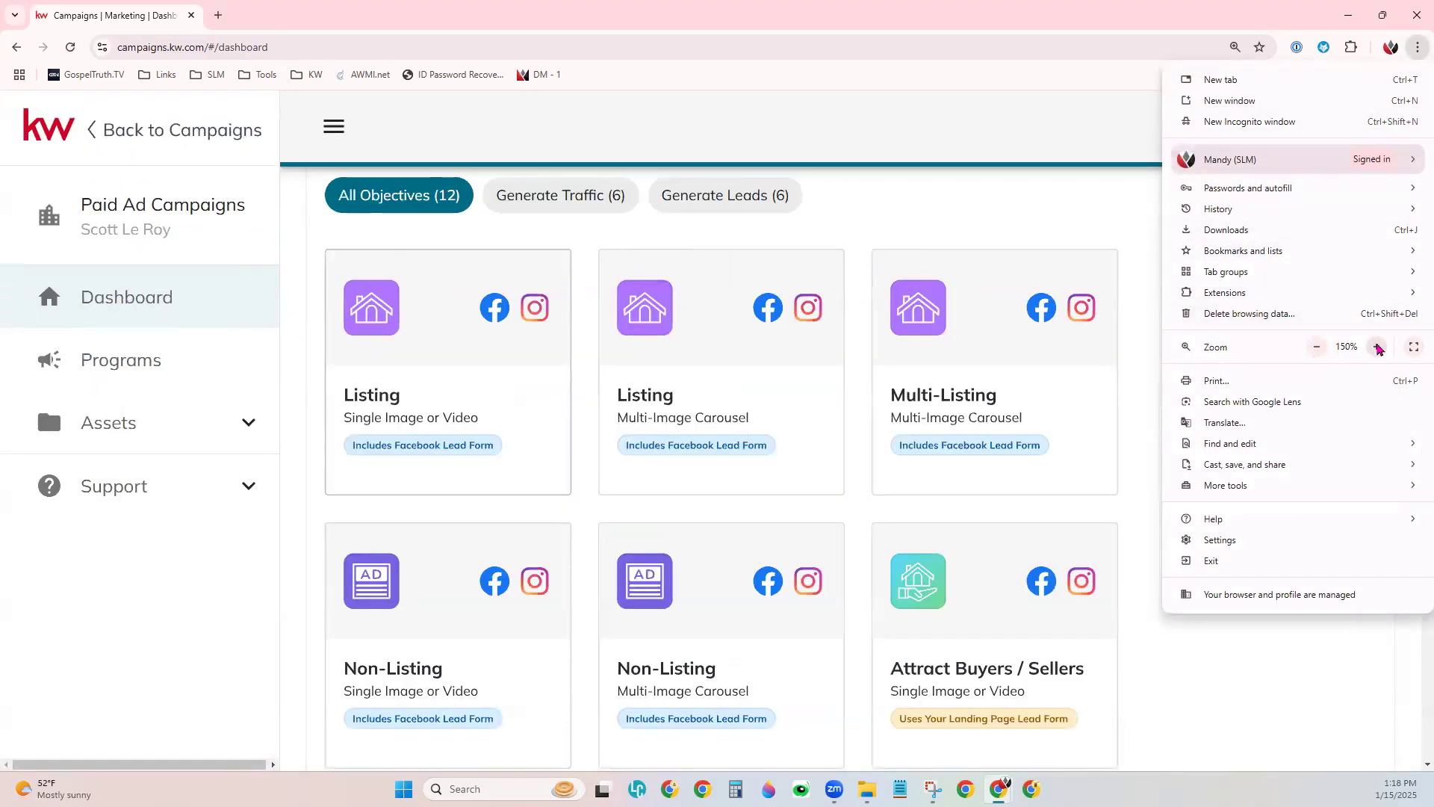
click(1141, 224)
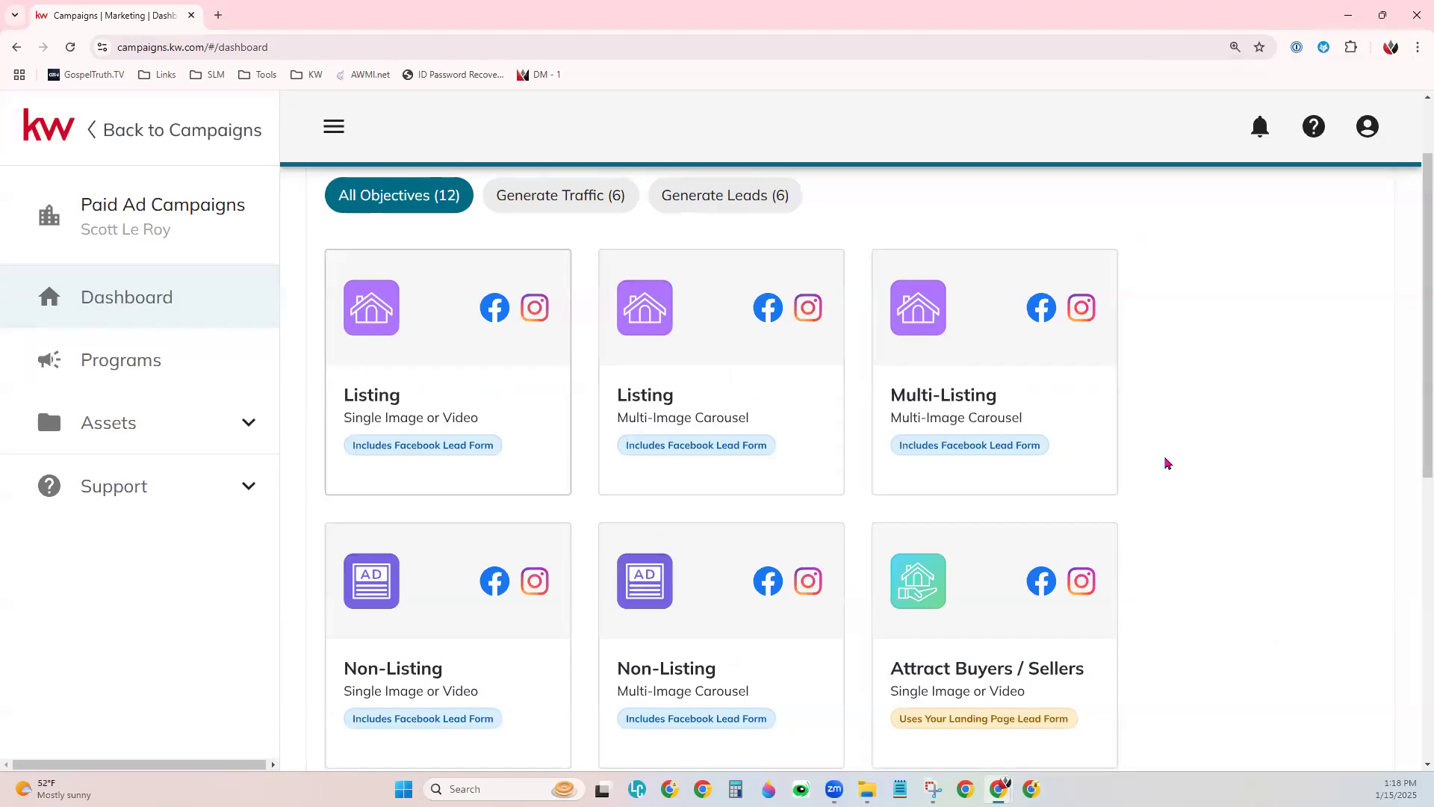
scroll(1168, 463, up, 2)
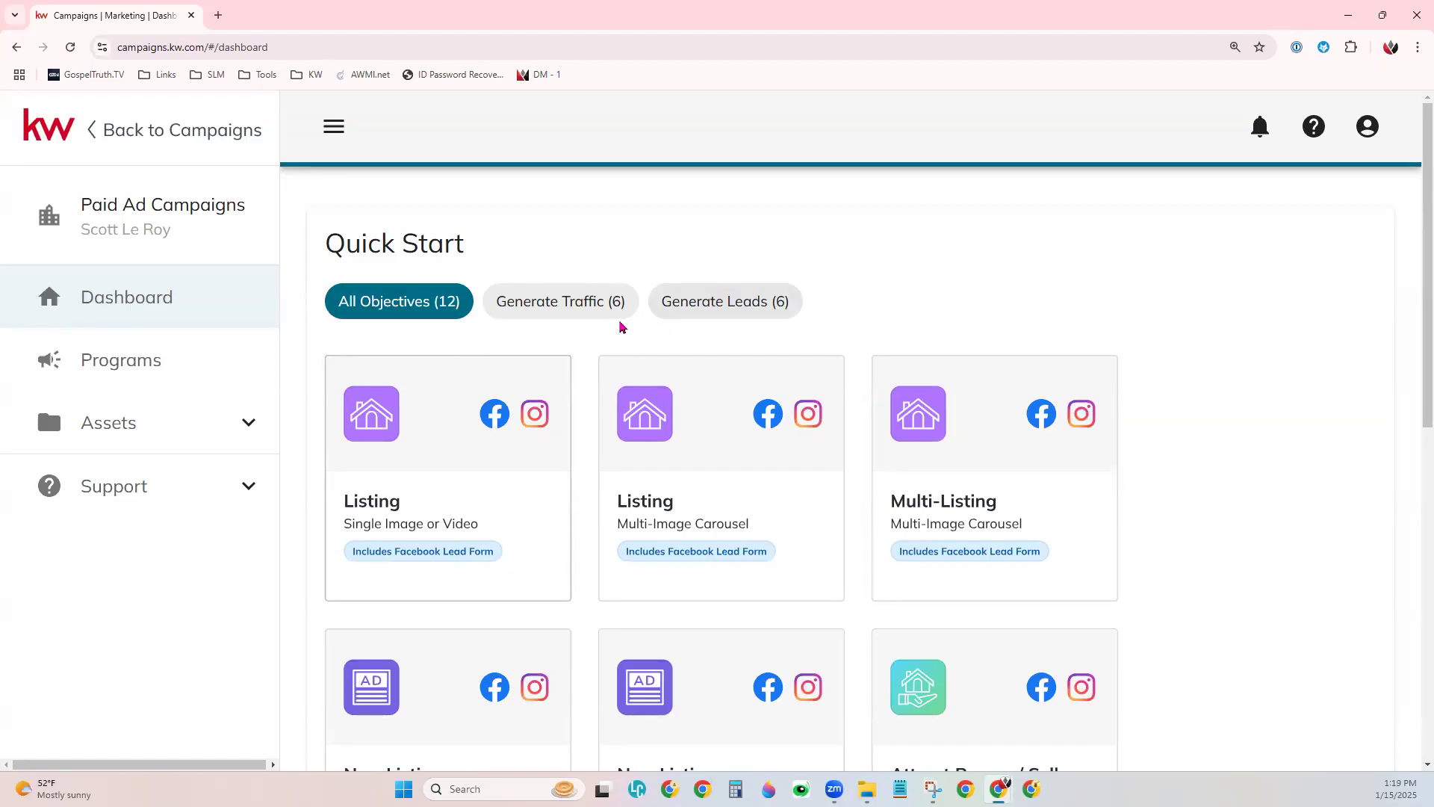
- View the Quick Start ad types for Generate Traffic and for Generate Leads, and return to showing All Objectives
click(530, 306)
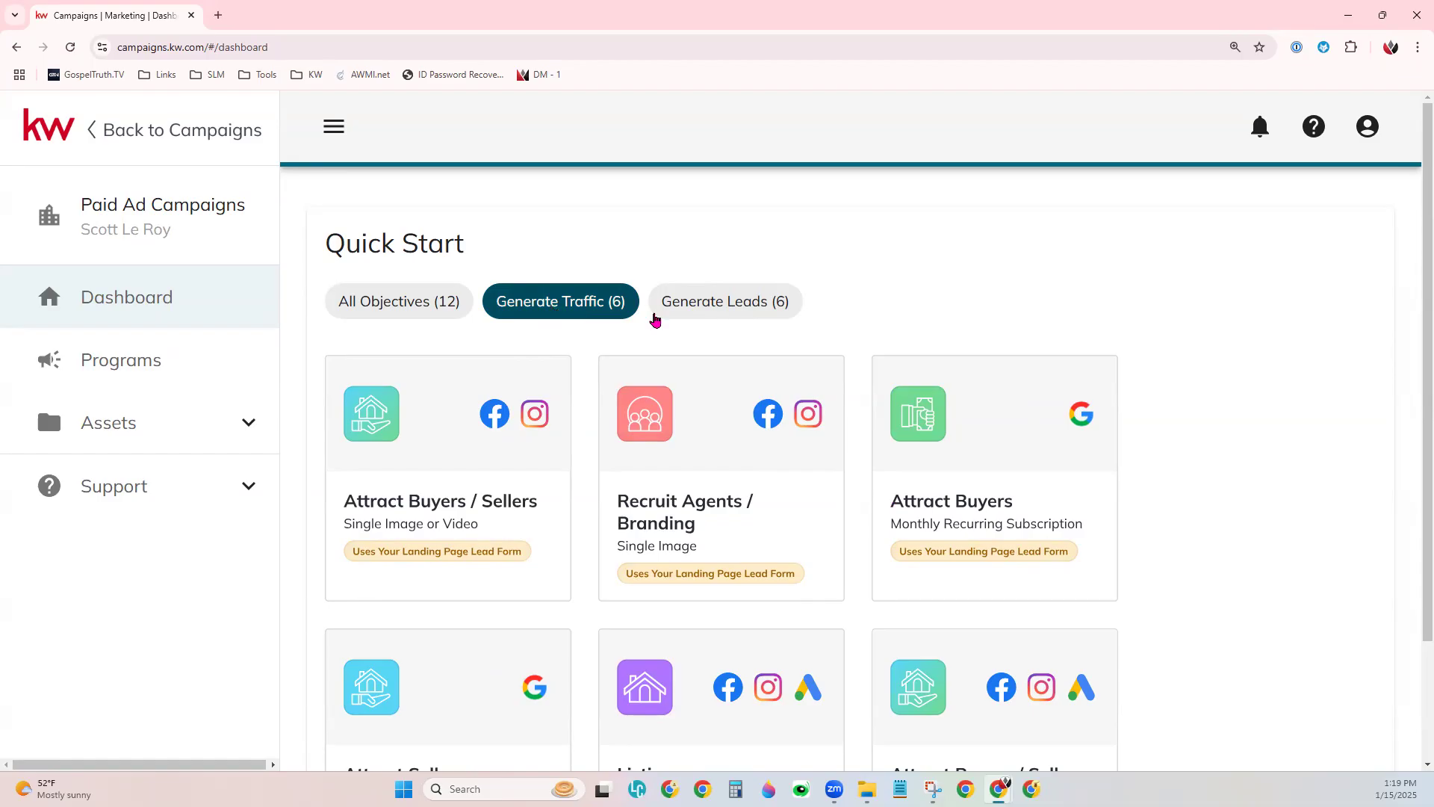
click(735, 302)
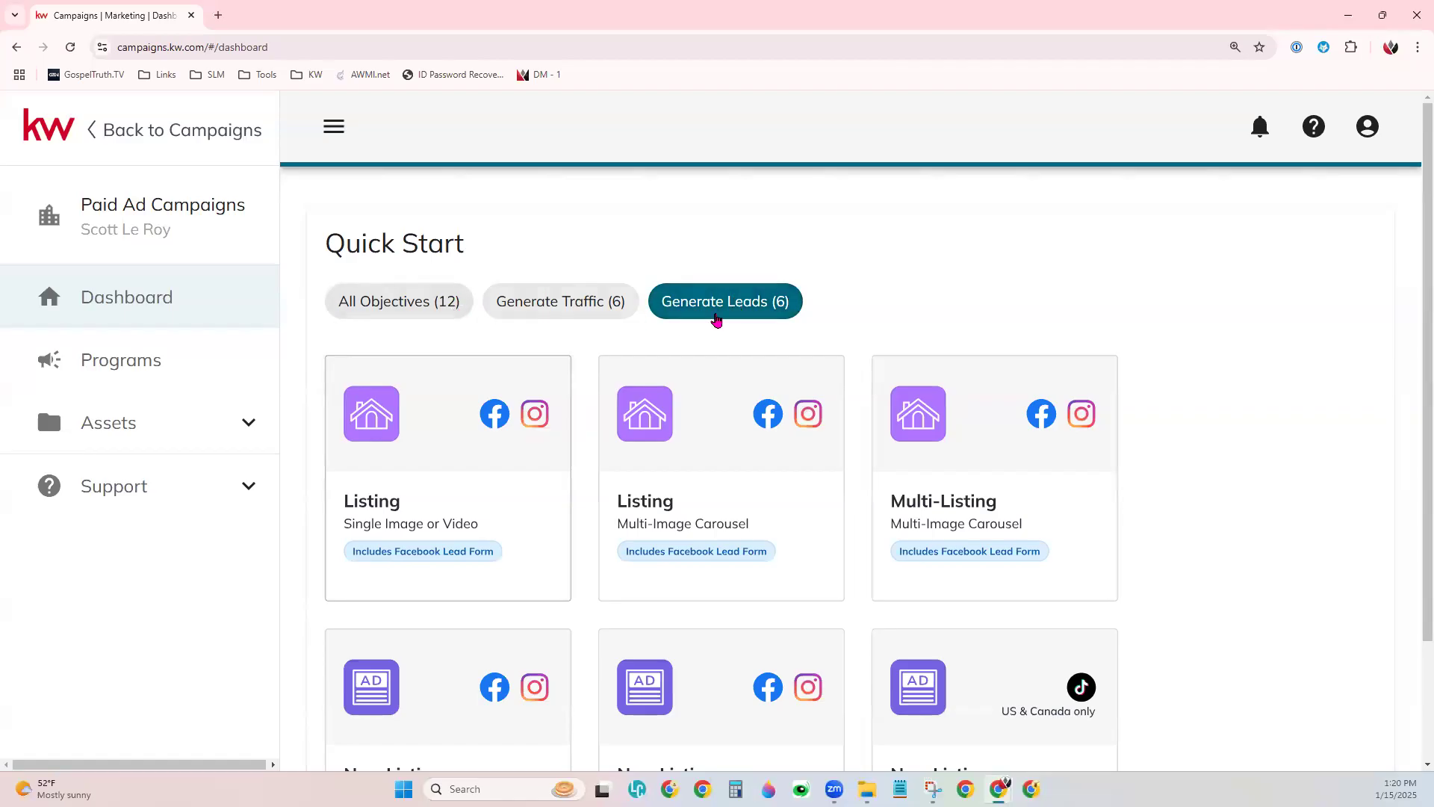
scroll(1197, 368, down, 1)
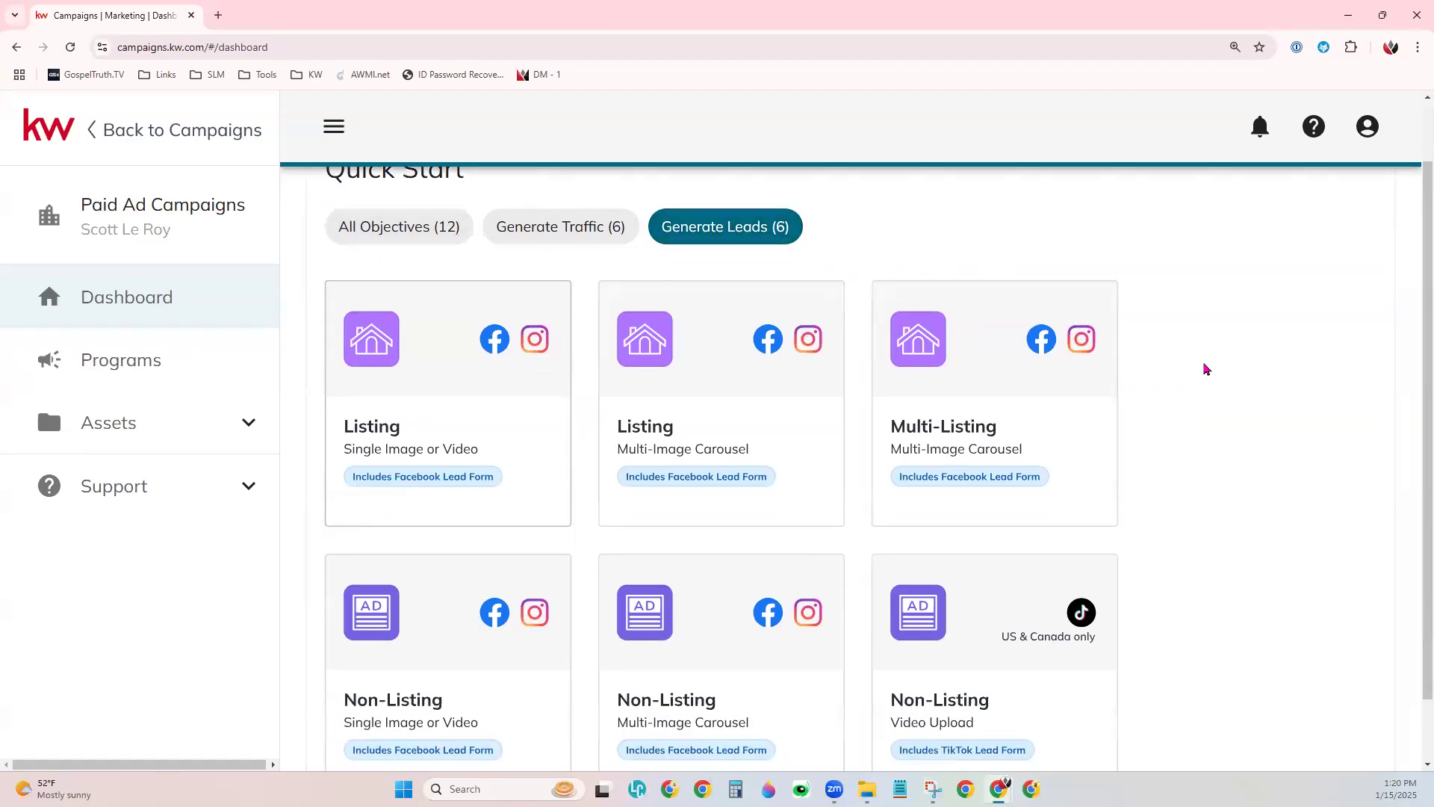
scroll(1188, 356, down, 1)
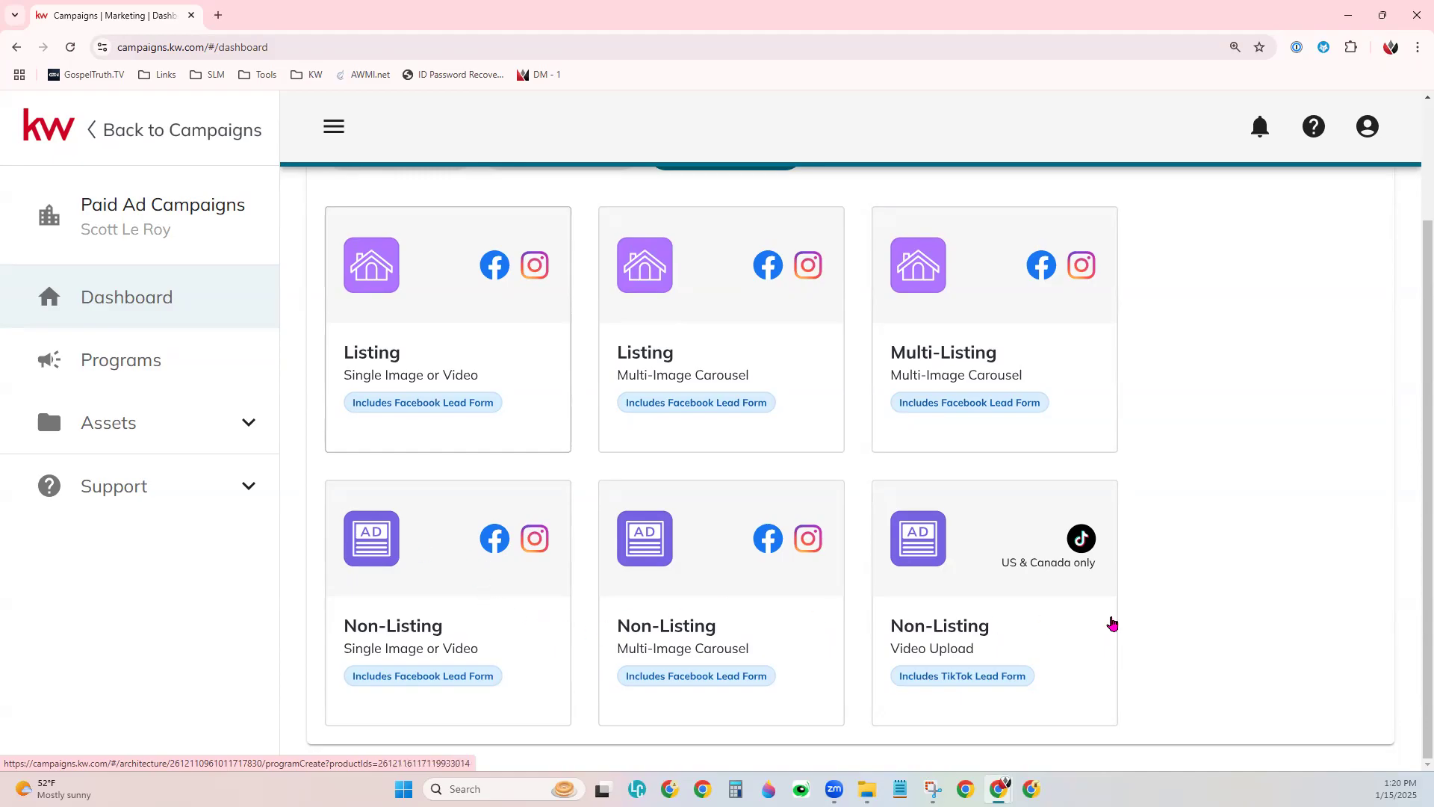
scroll(1169, 600, up, 2)
click(452, 299)
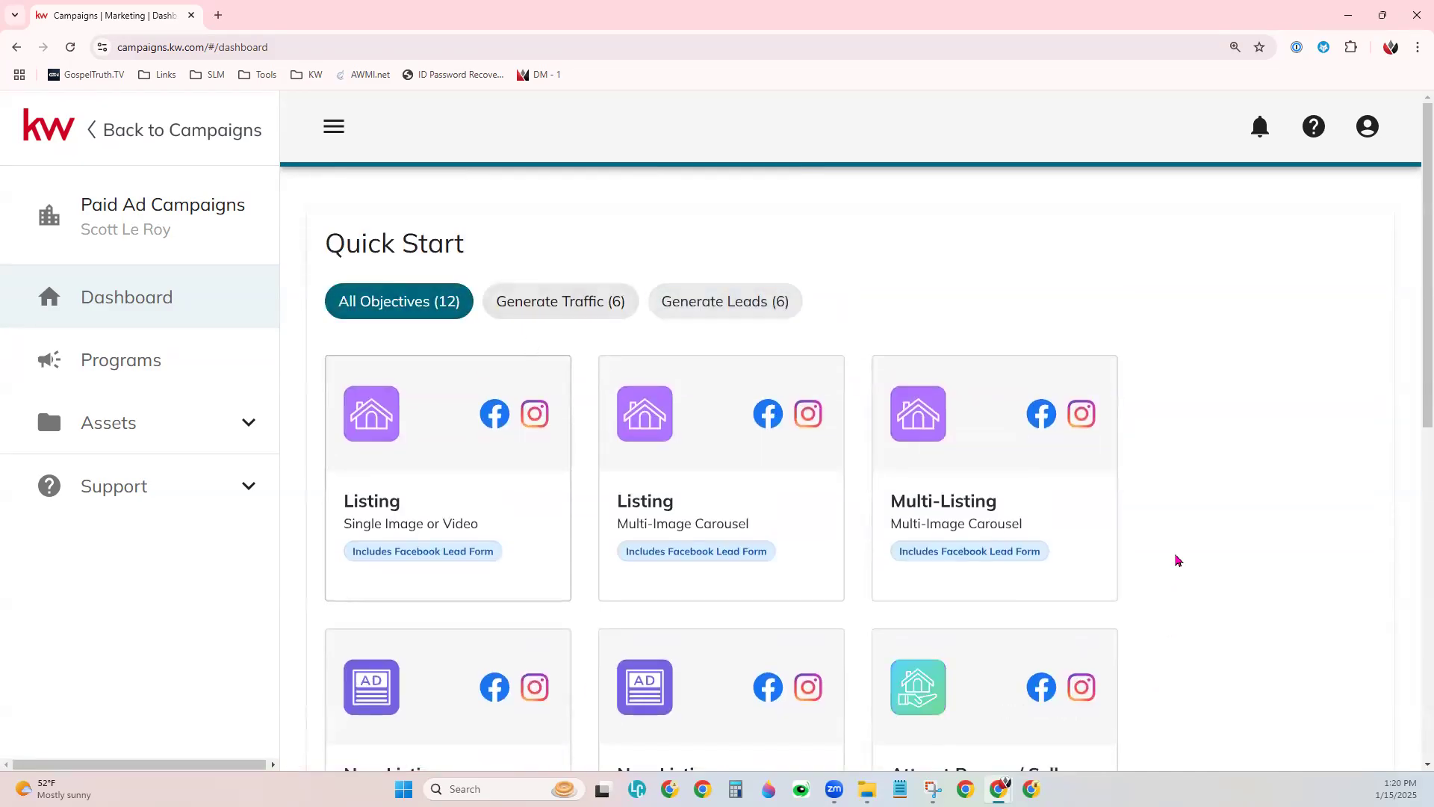
- Examine all the Quick Start ad types, comparing their channels, image or video formats and lead form types
scroll(1159, 574, down, 6)
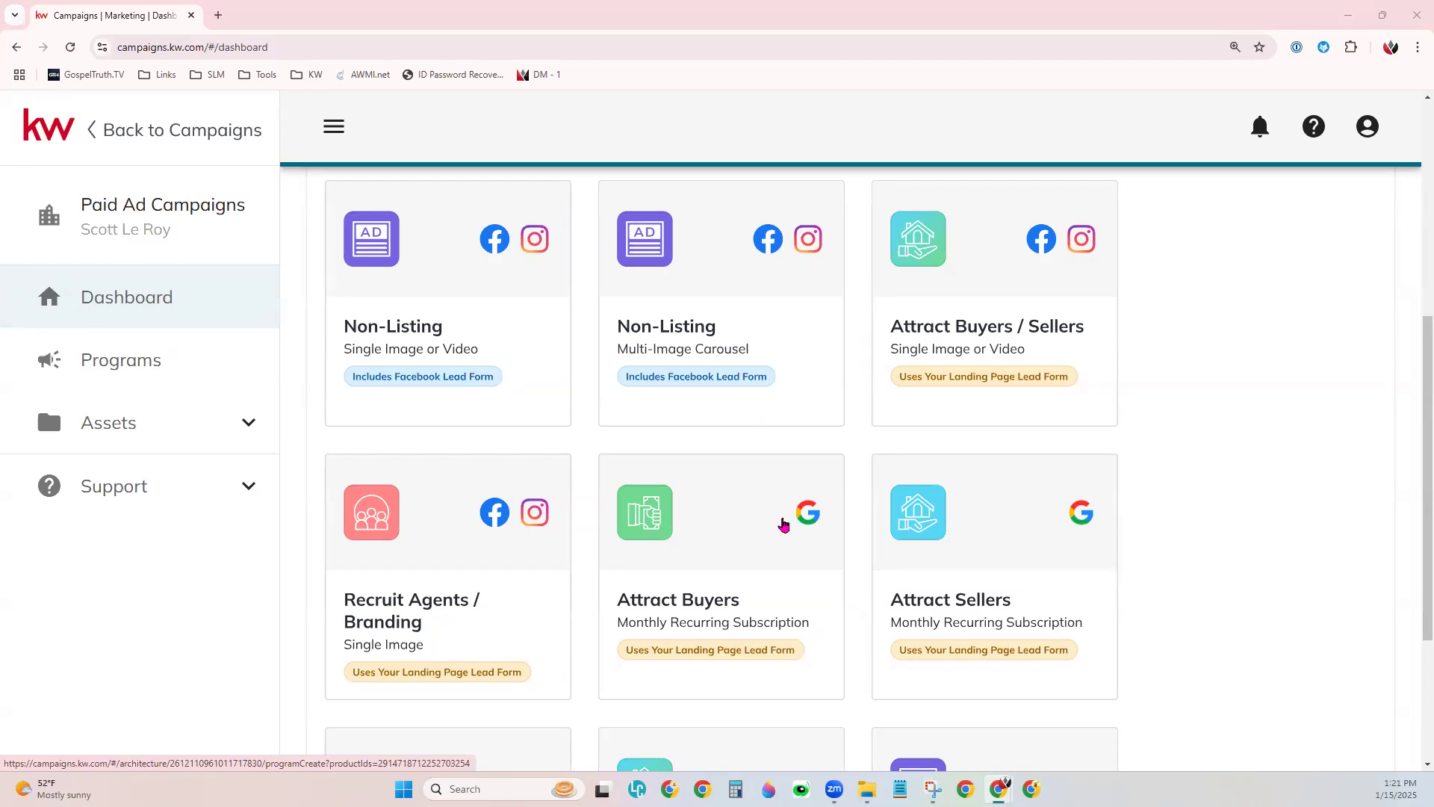
scroll(781, 522, down, 3)
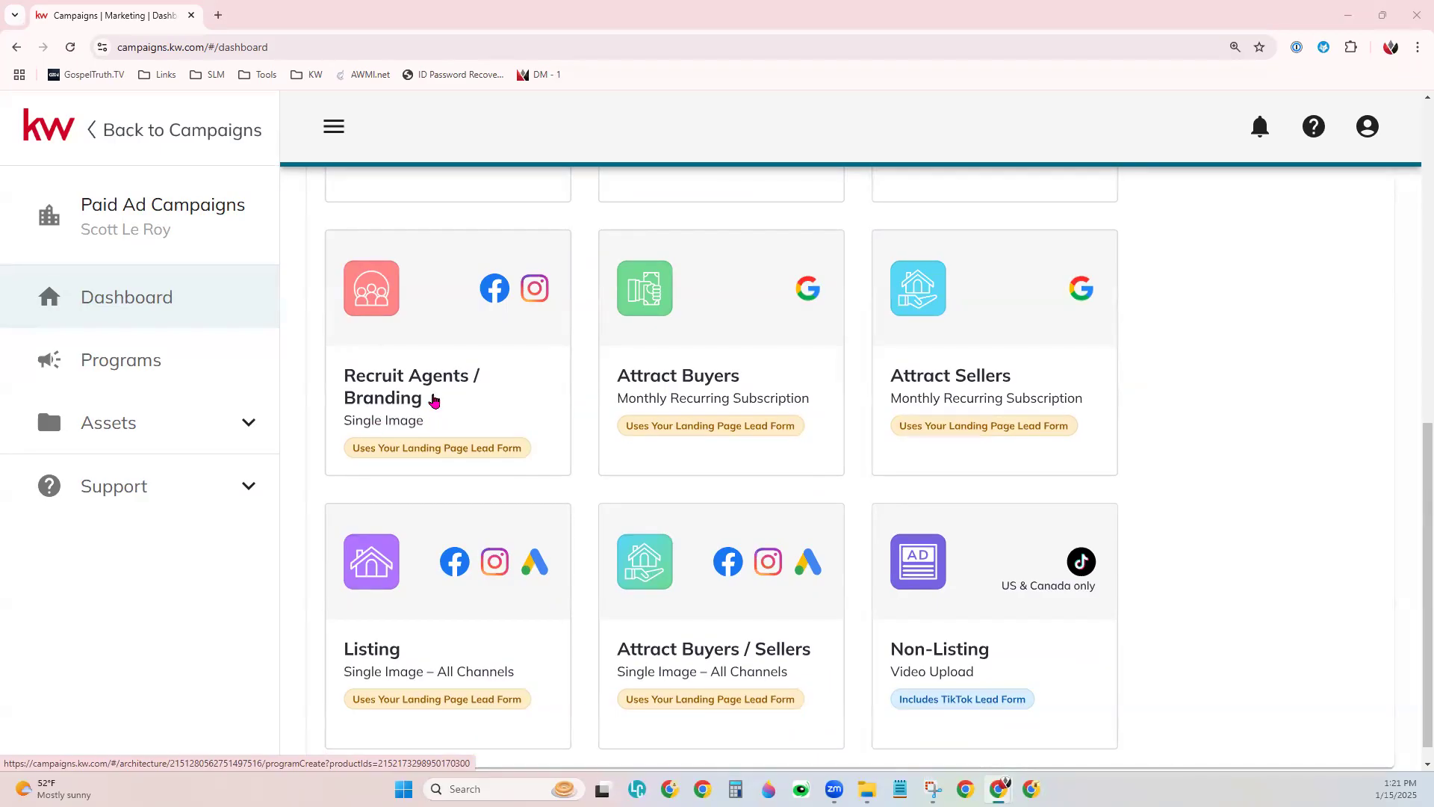
scroll(709, 515, down, 1)
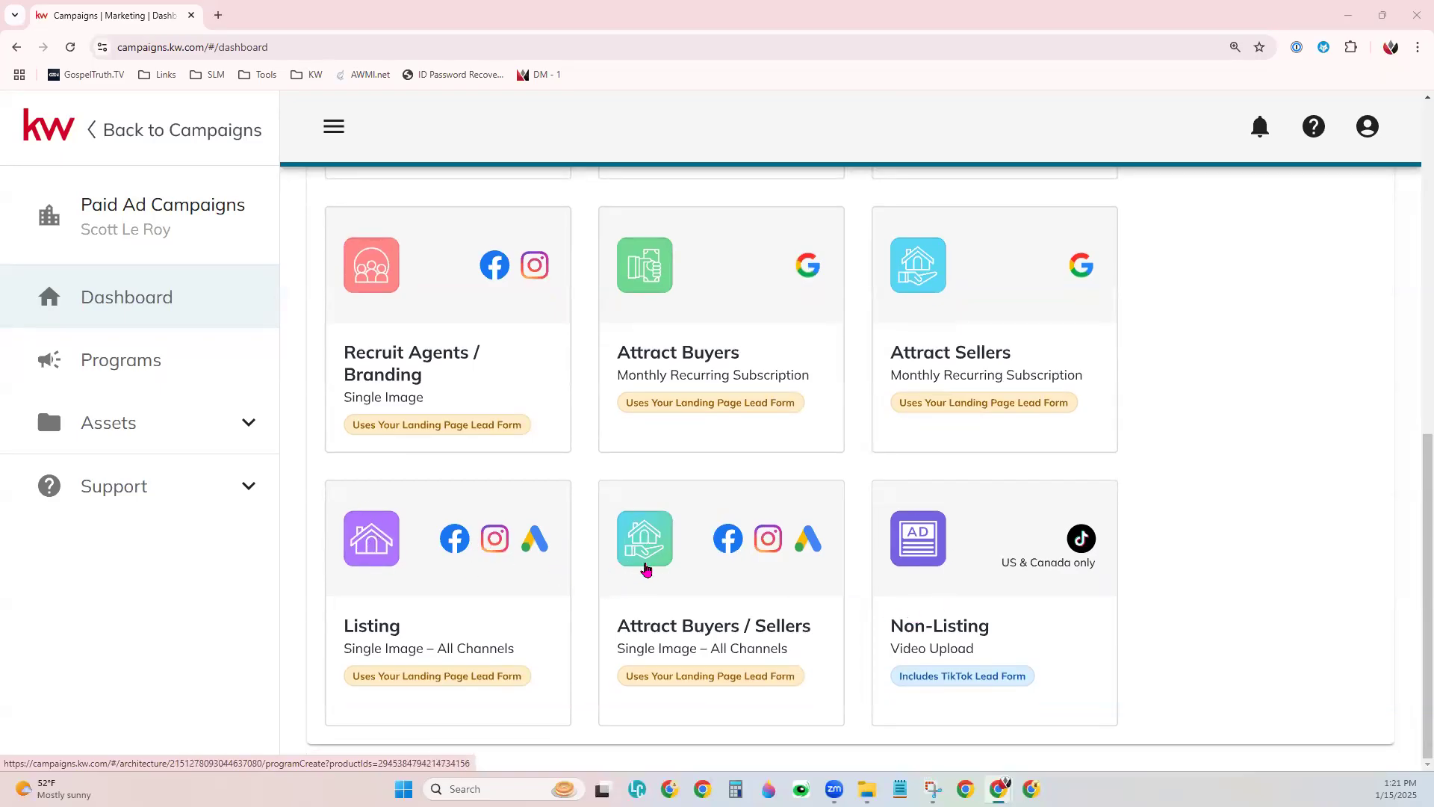
scroll(688, 551, up, 9)
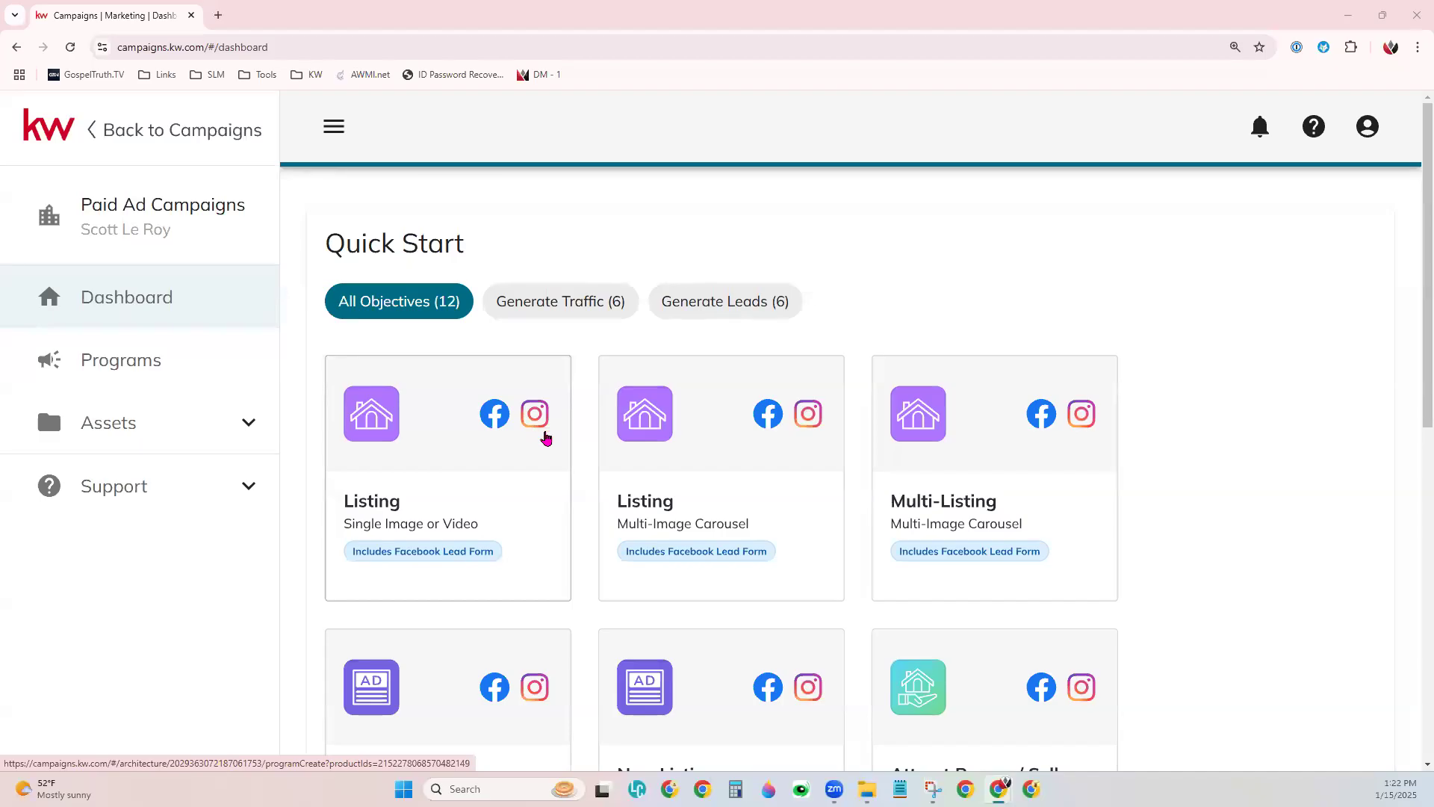
scroll(546, 438, down, 4)
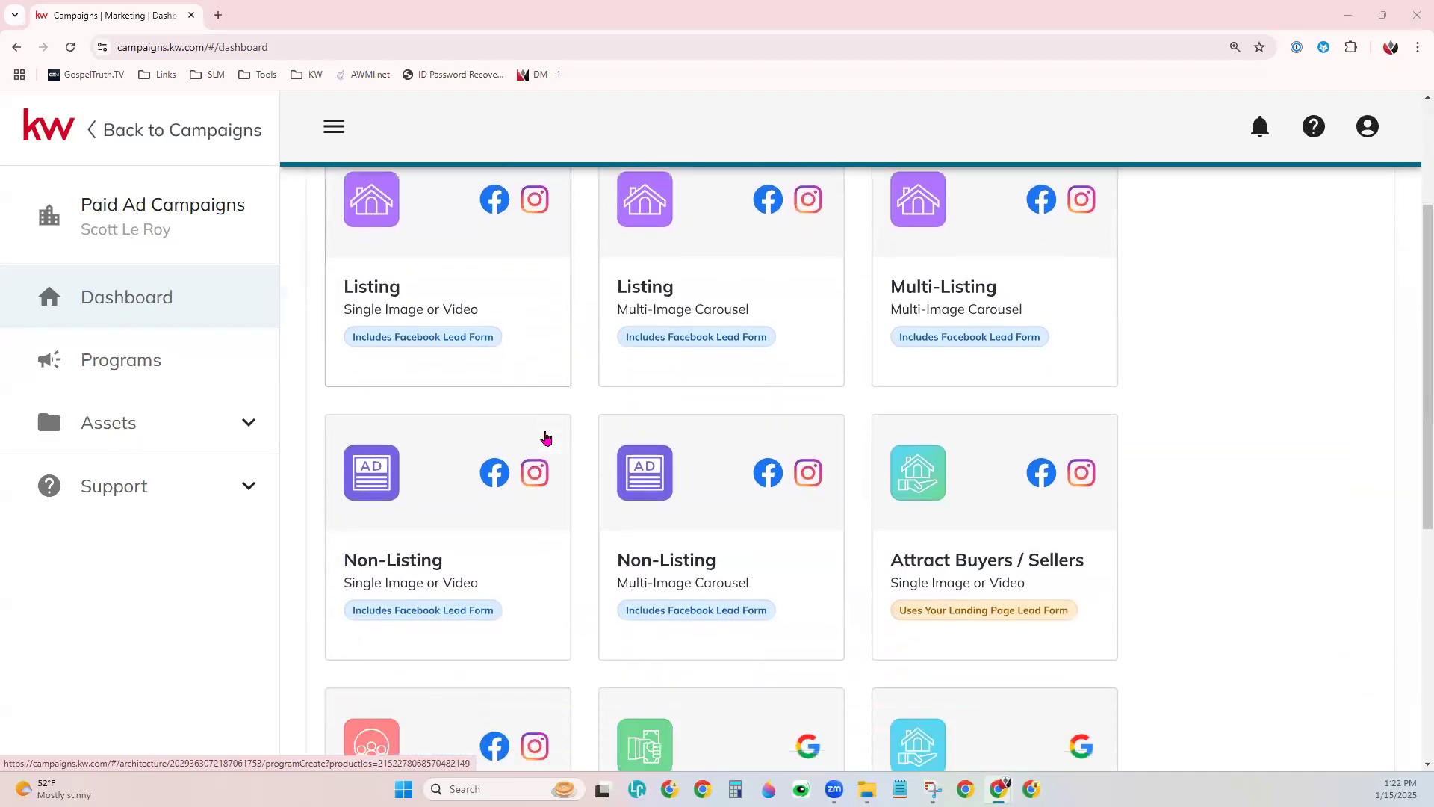
scroll(546, 439, down, 1)
scroll(546, 438, down, 2)
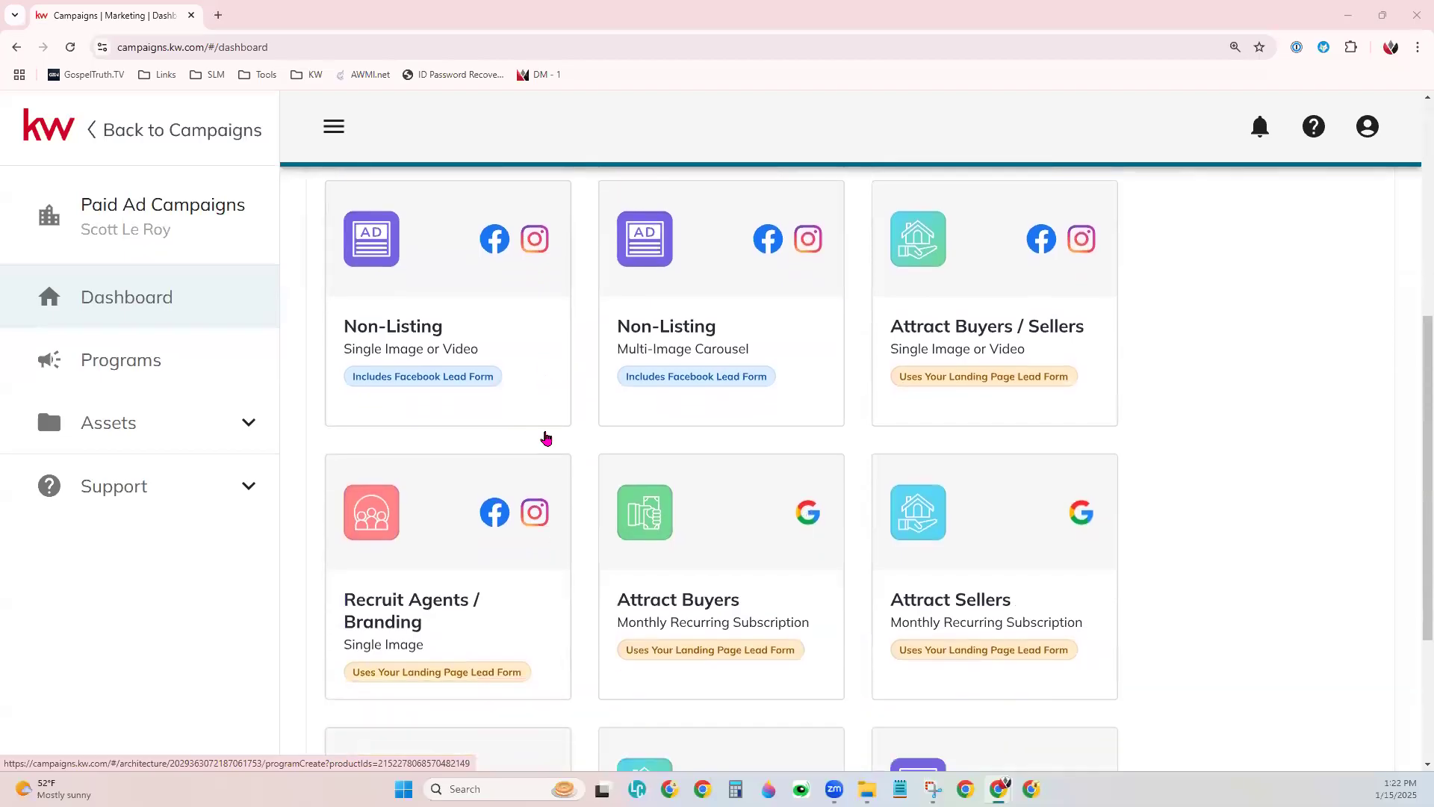
scroll(546, 438, down, 2)
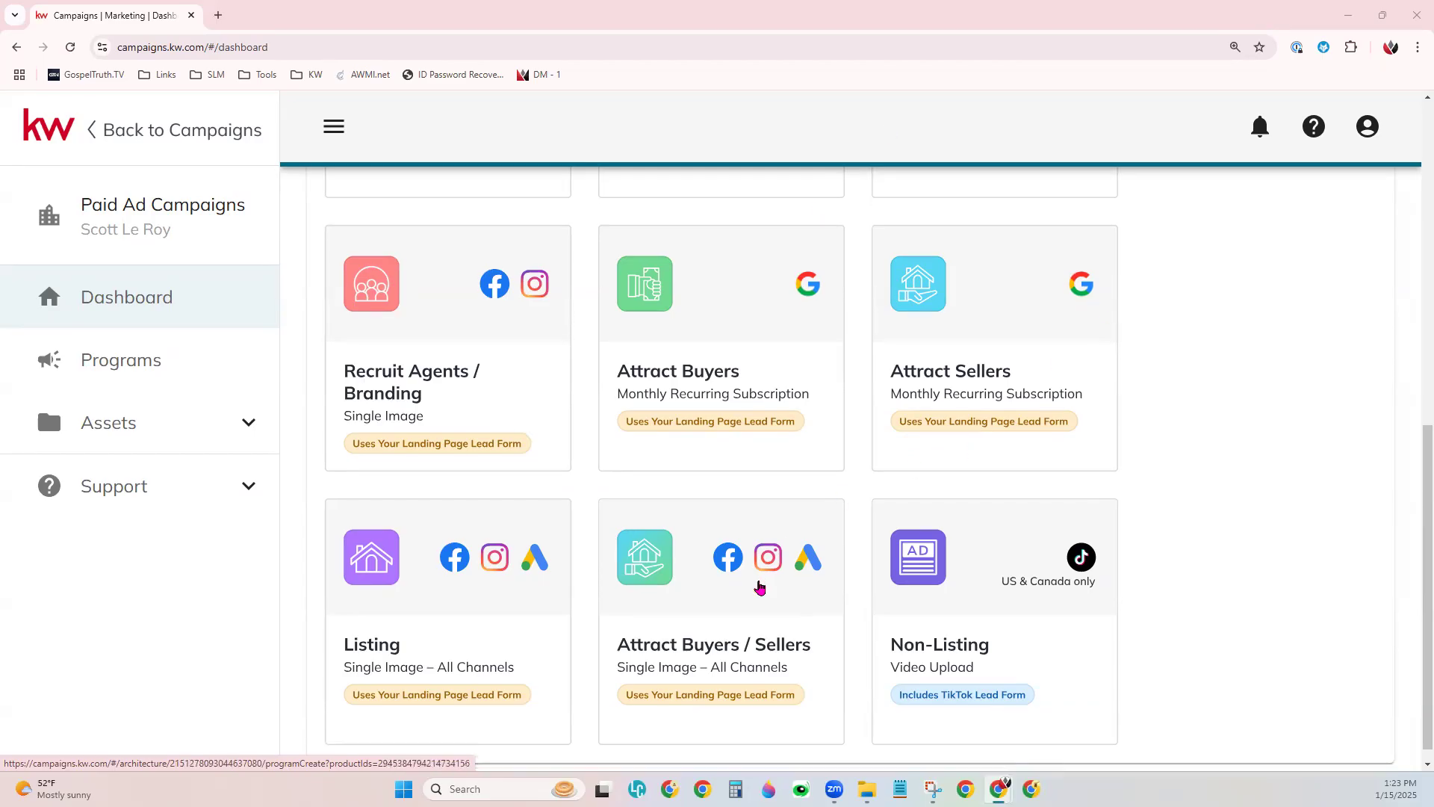
scroll(673, 579, down, 1)
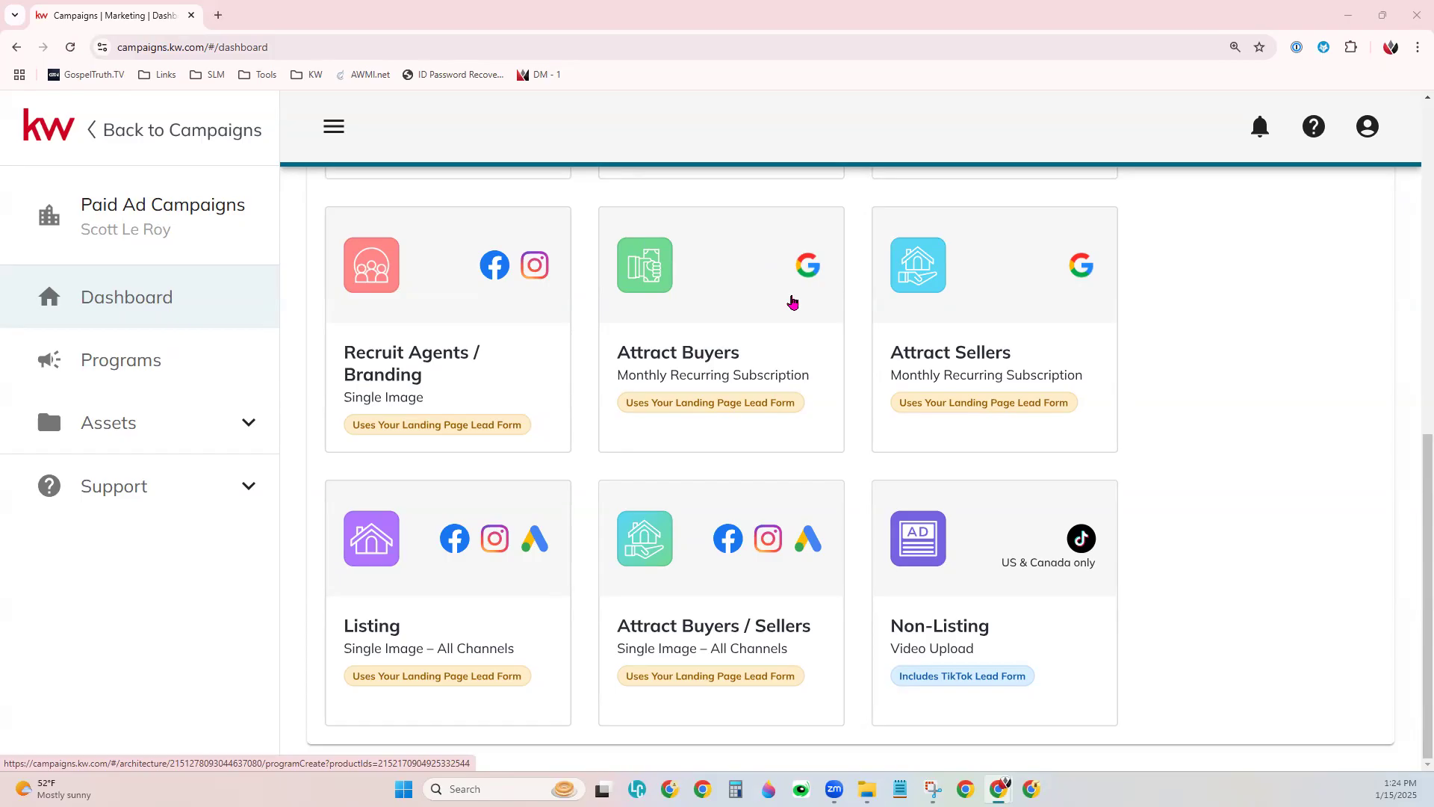
scroll(869, 446, up, 1)
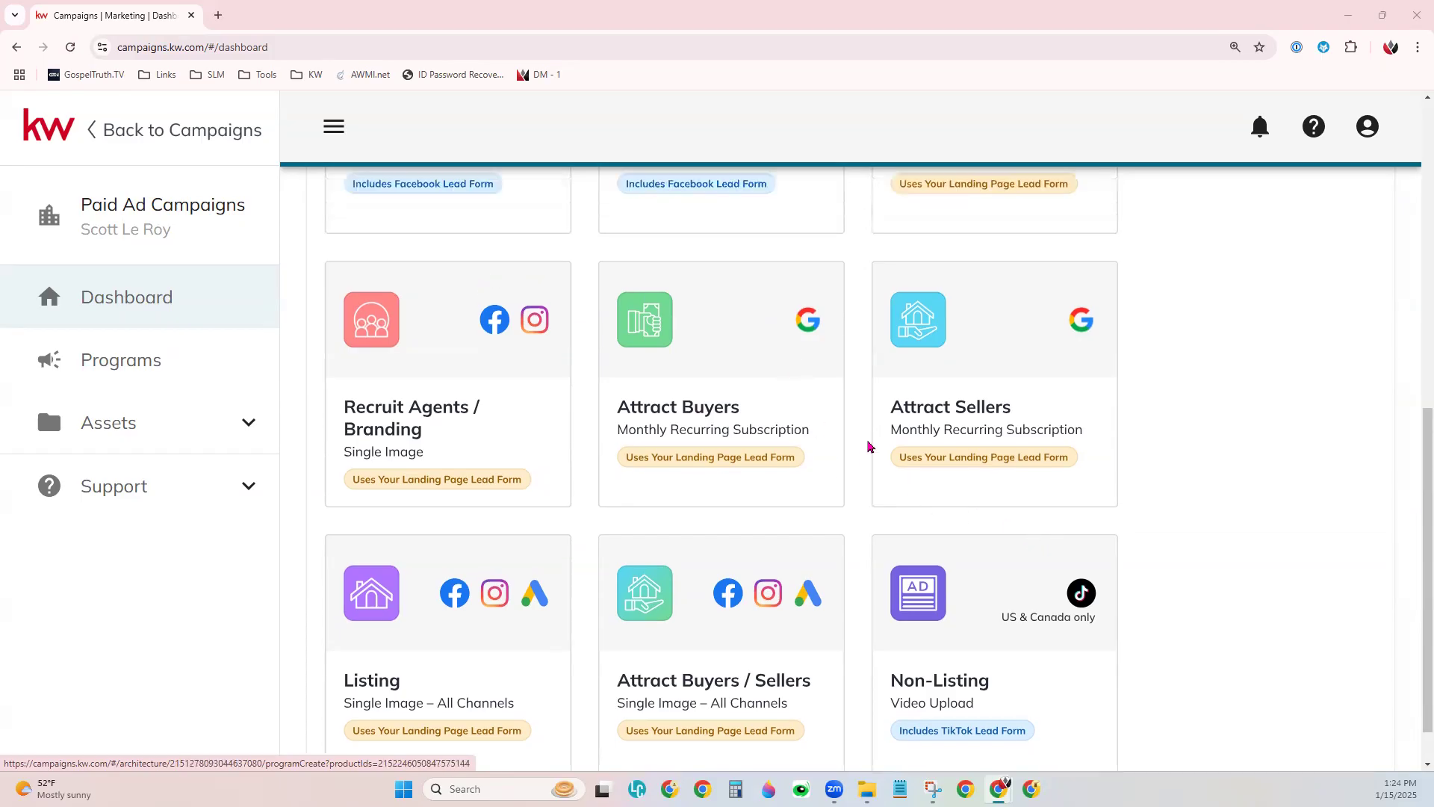
scroll(869, 446, up, 8)
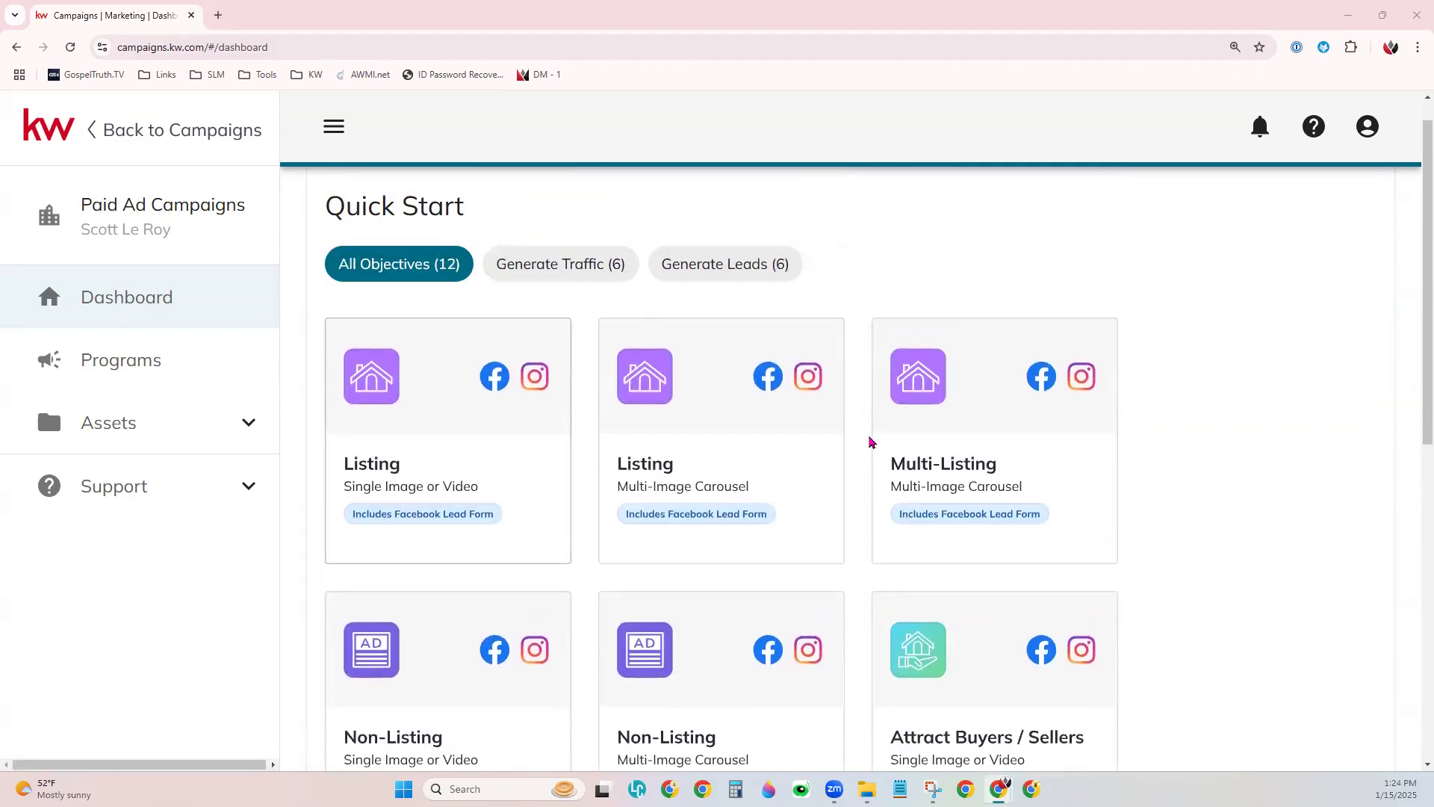
scroll(866, 448, down, 2)
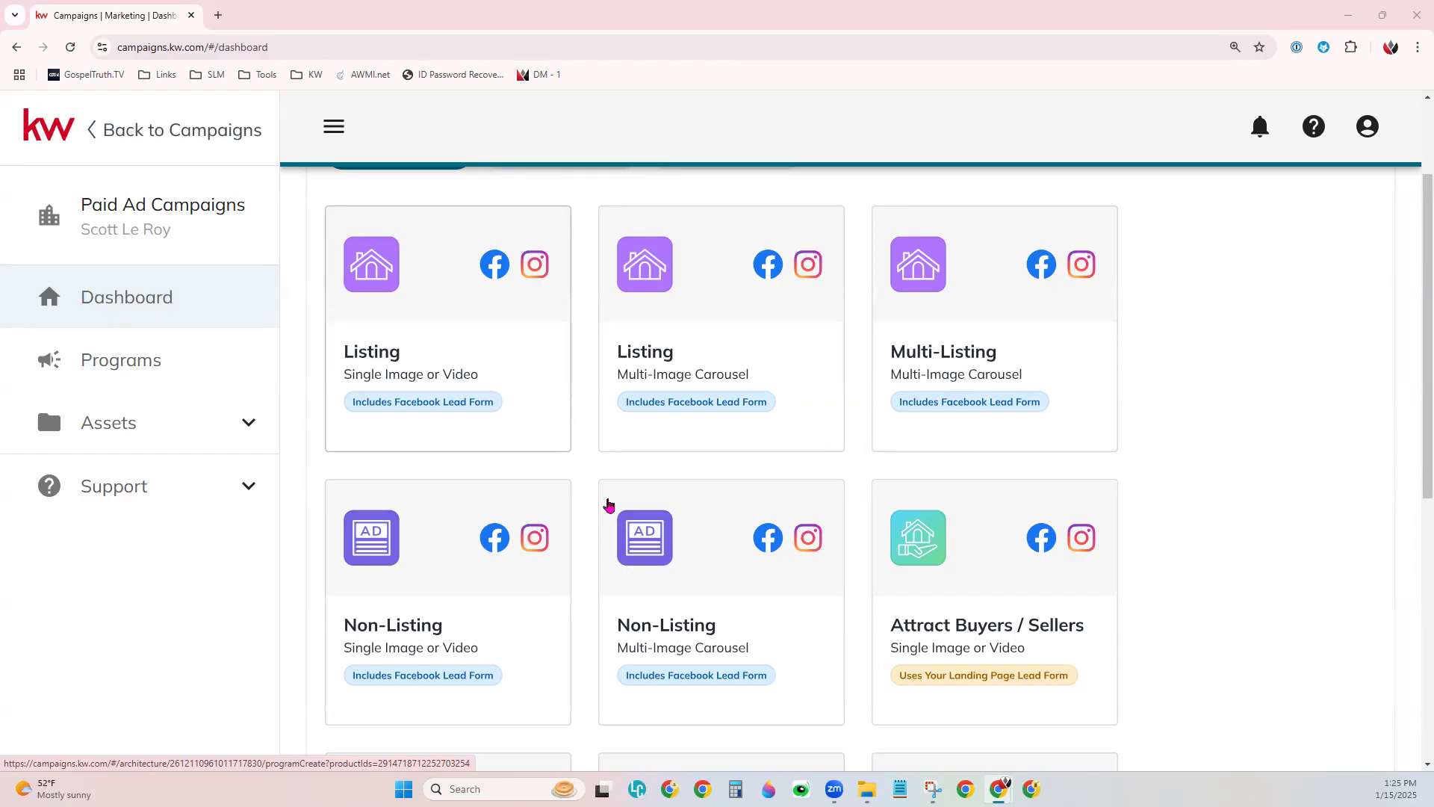
scroll(784, 575, down, 4)
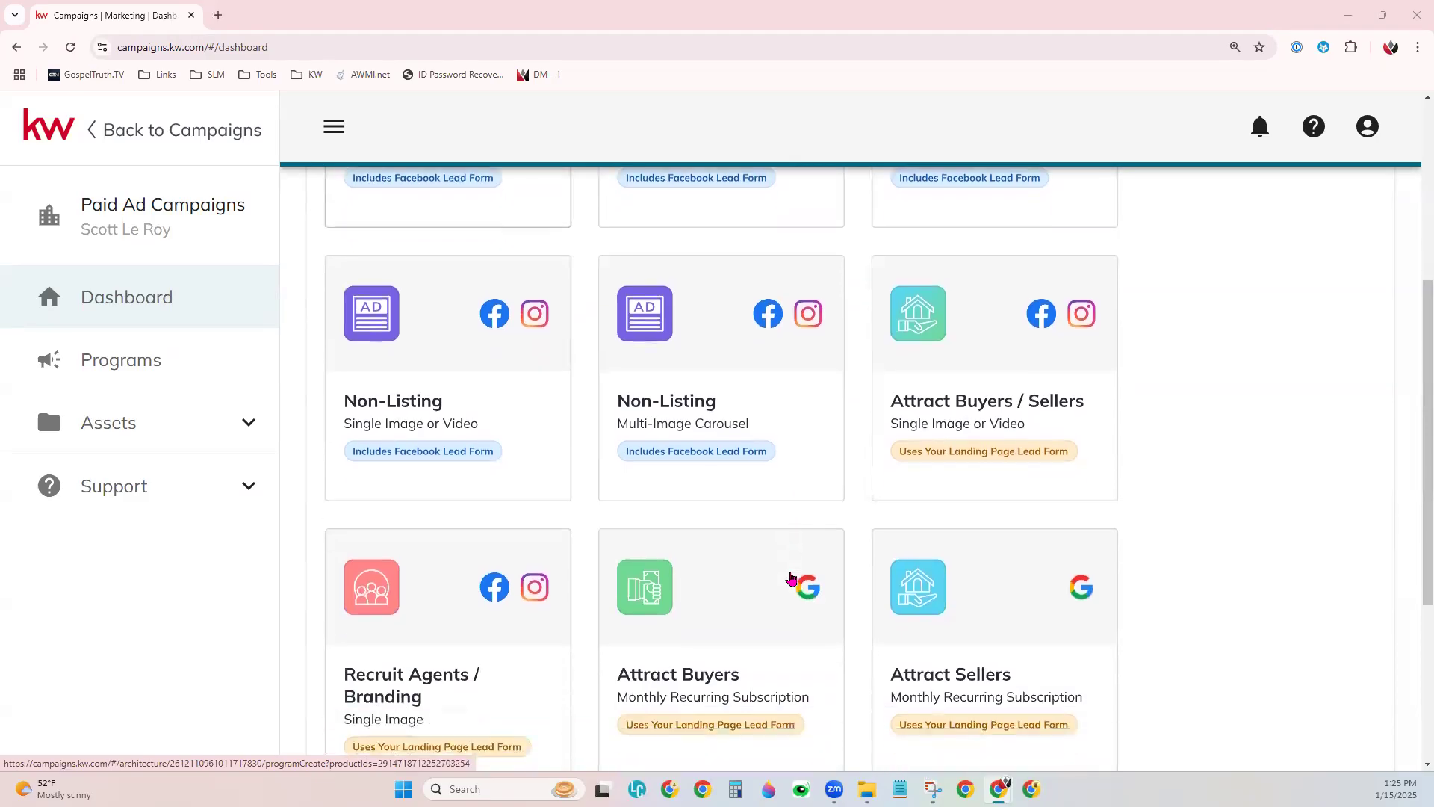
scroll(791, 569, down, 3)
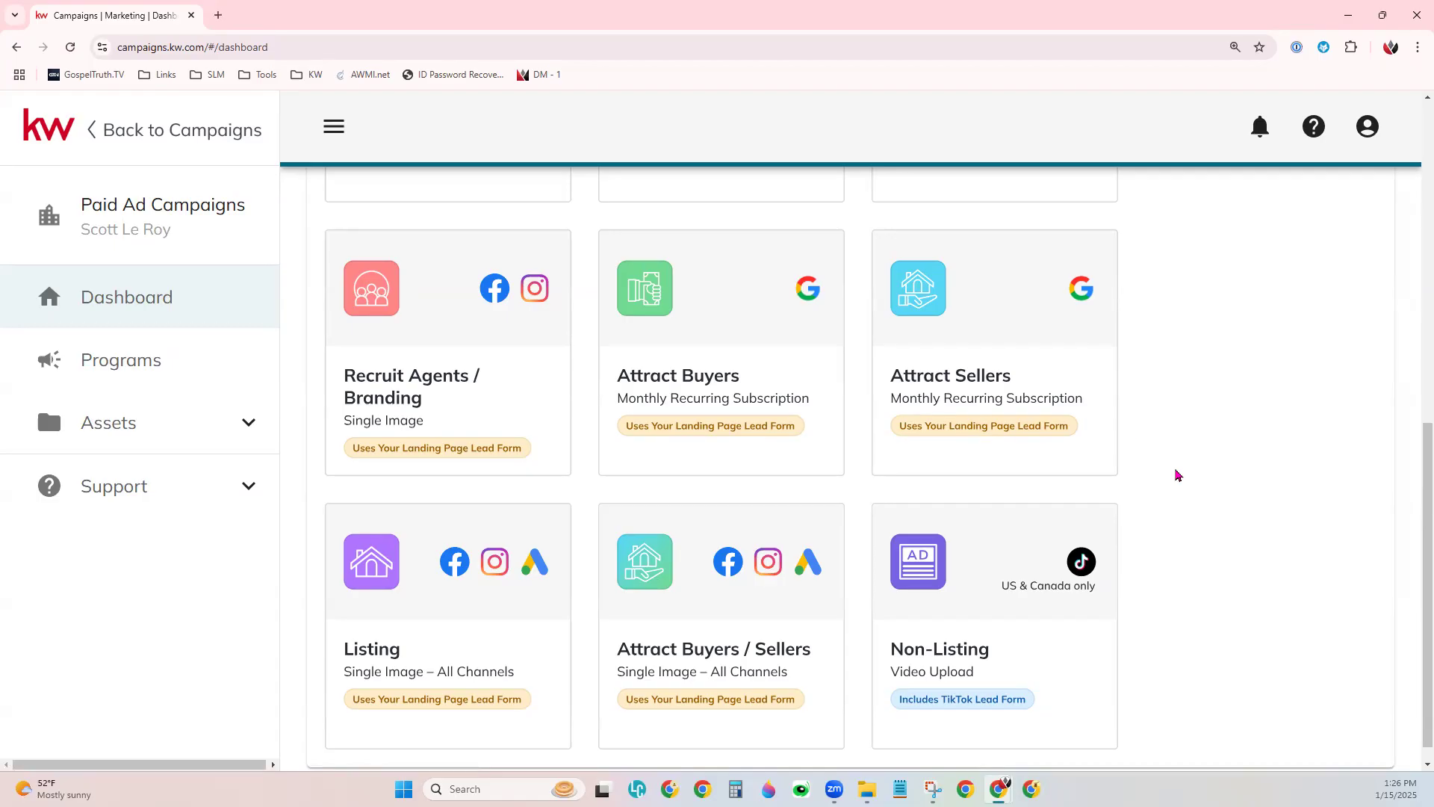
scroll(1178, 475, up, 4)
scroll(1178, 475, up, 4)
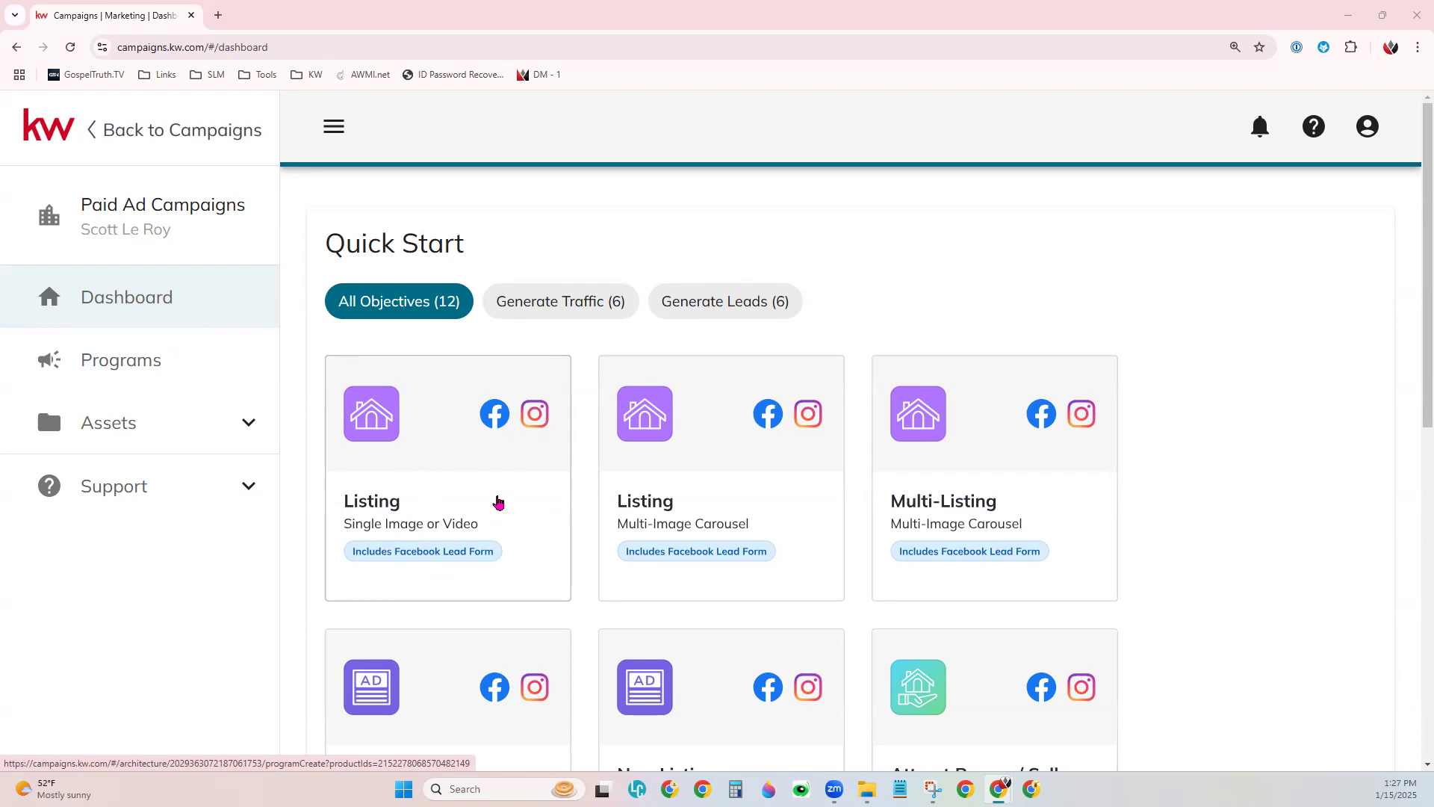
- Start a new Listing program of the Single Image or Video type with Facebook lead form, and set the page zoom to 125%
click(498, 502)
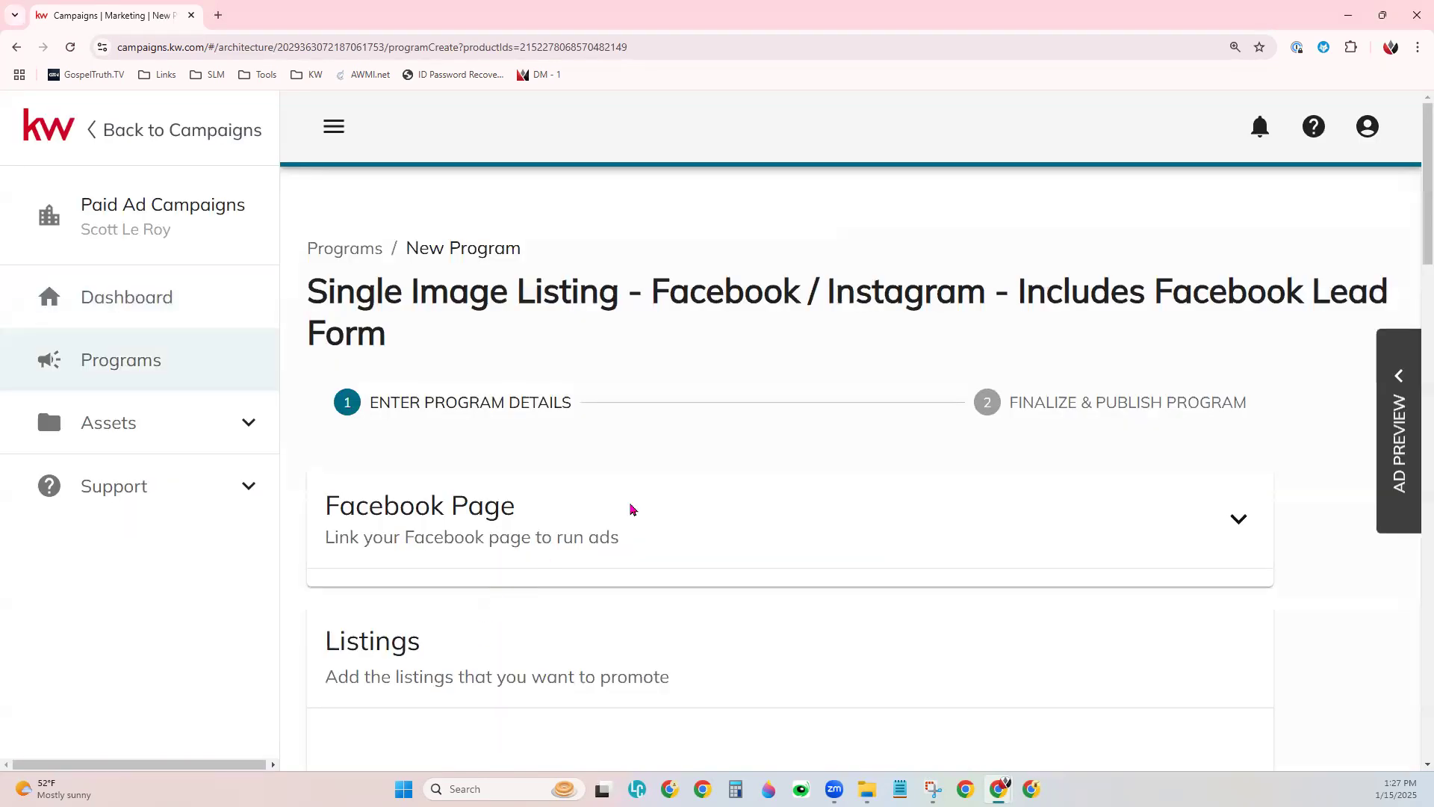
scroll(806, 429, down, 1)
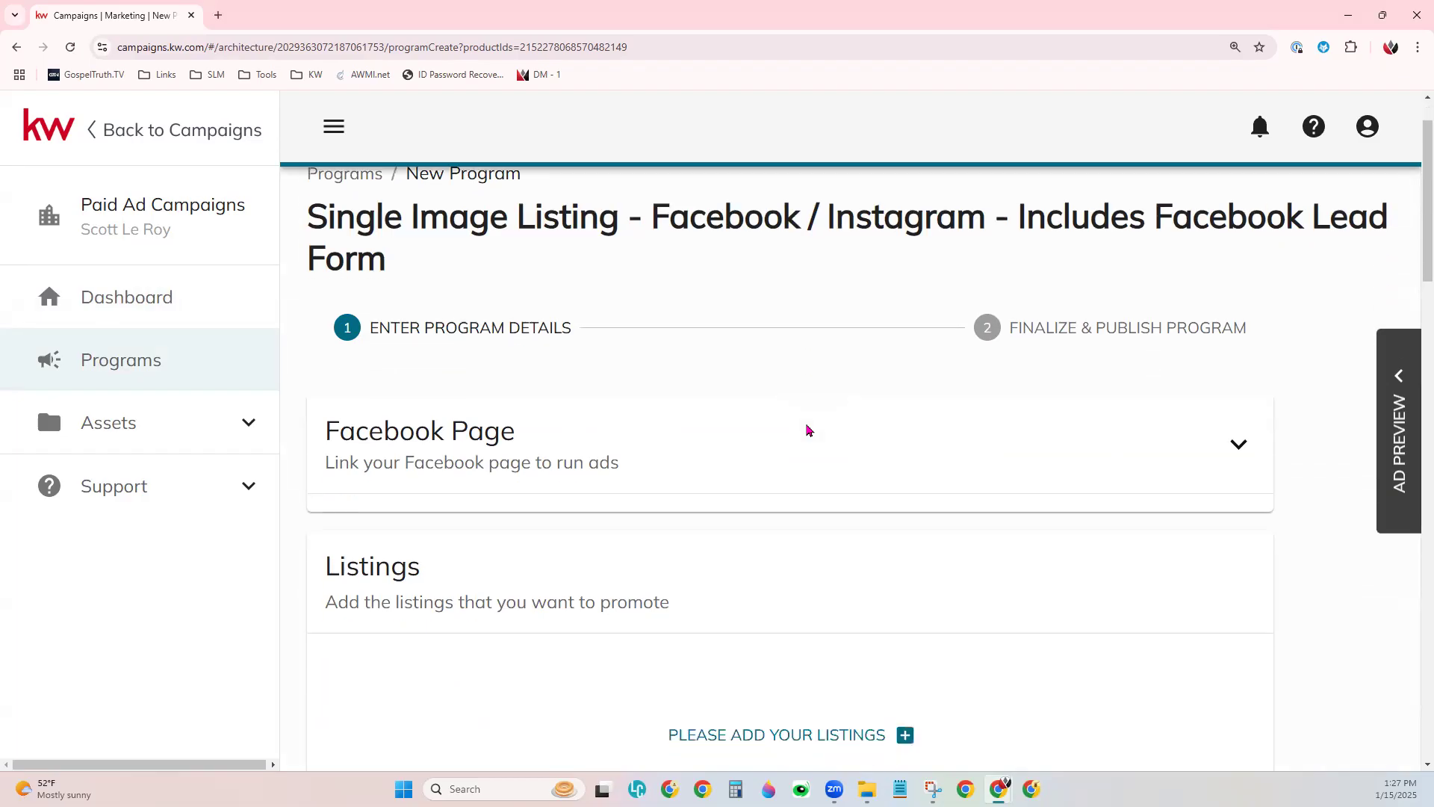
scroll(807, 429, up, 1)
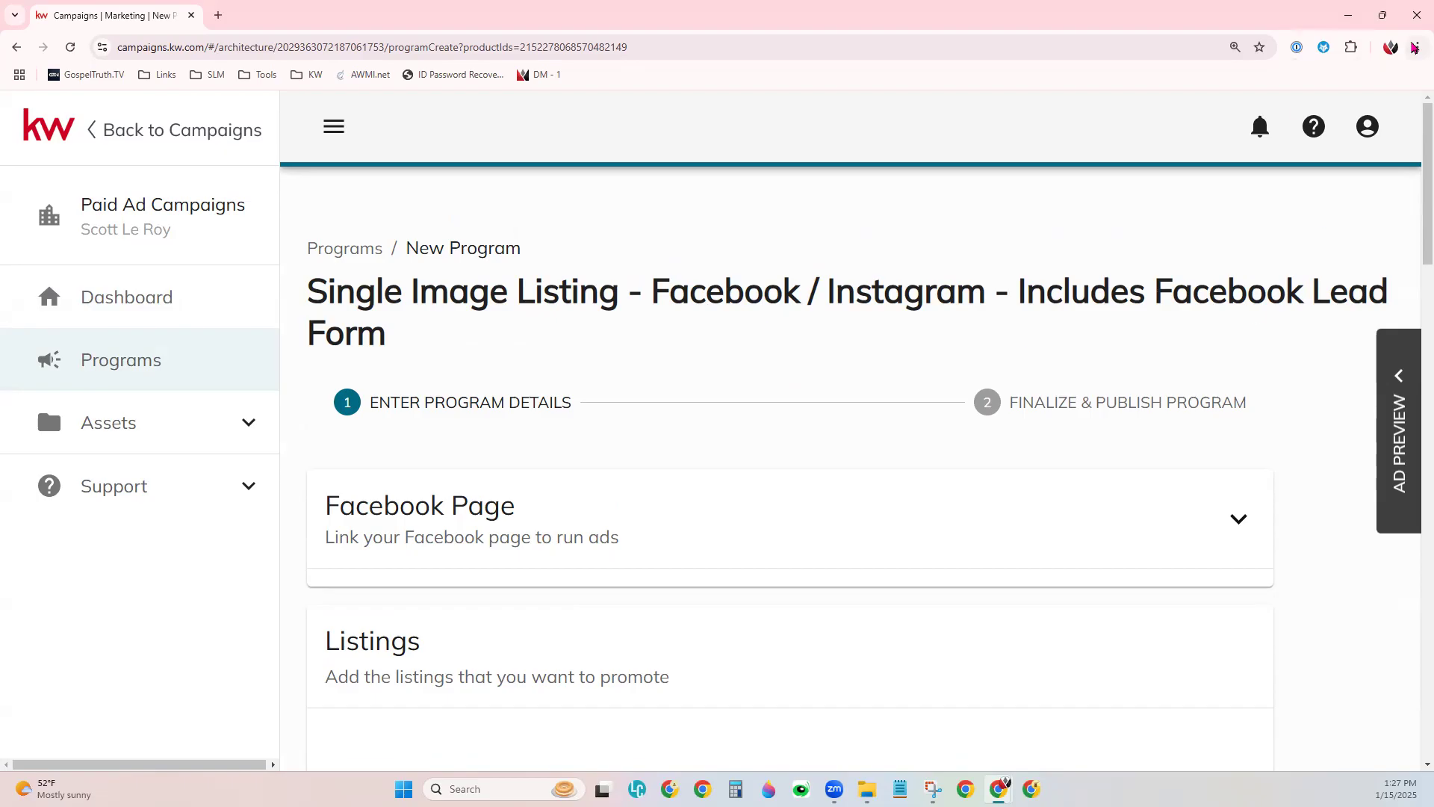
click(1415, 47)
click(1317, 349)
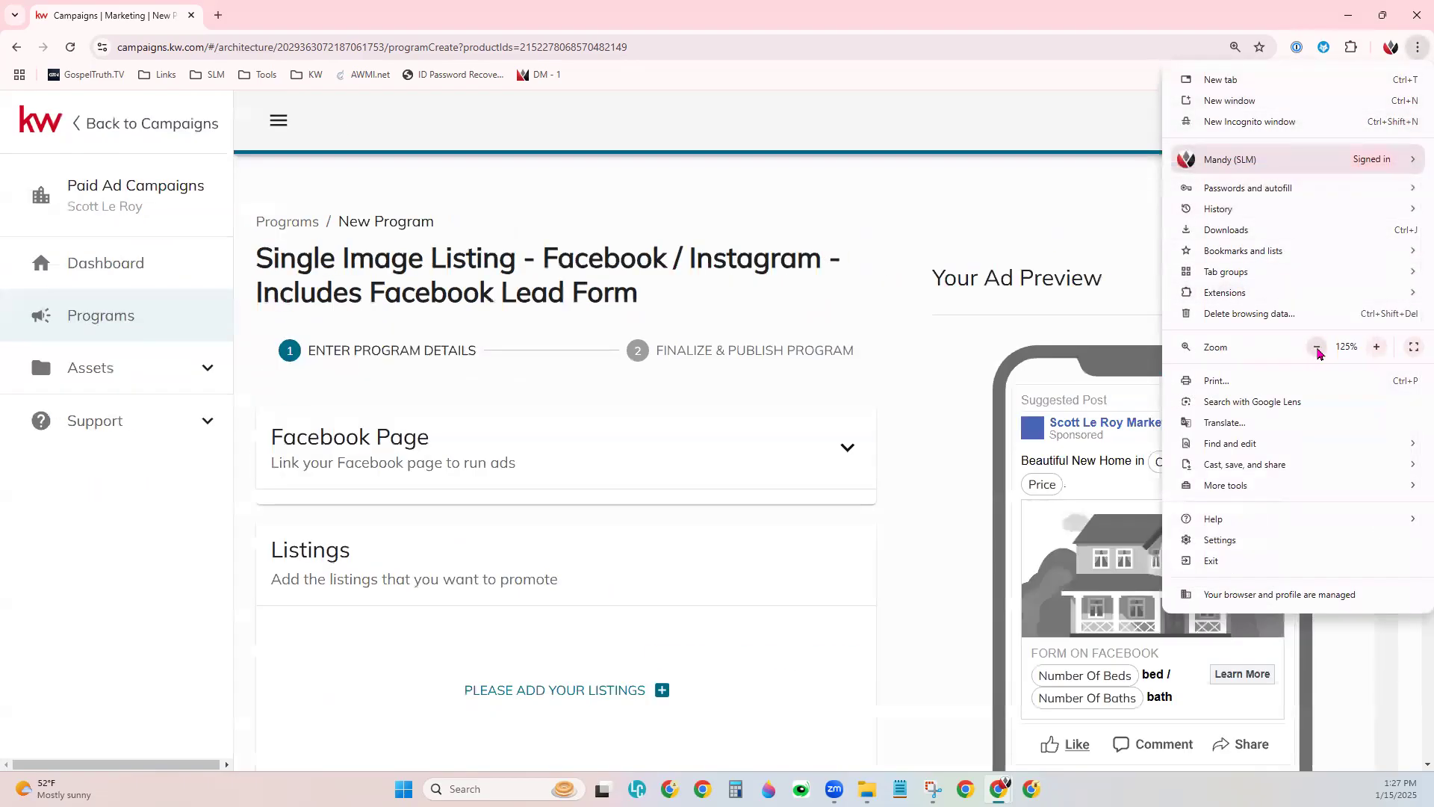
click(979, 227)
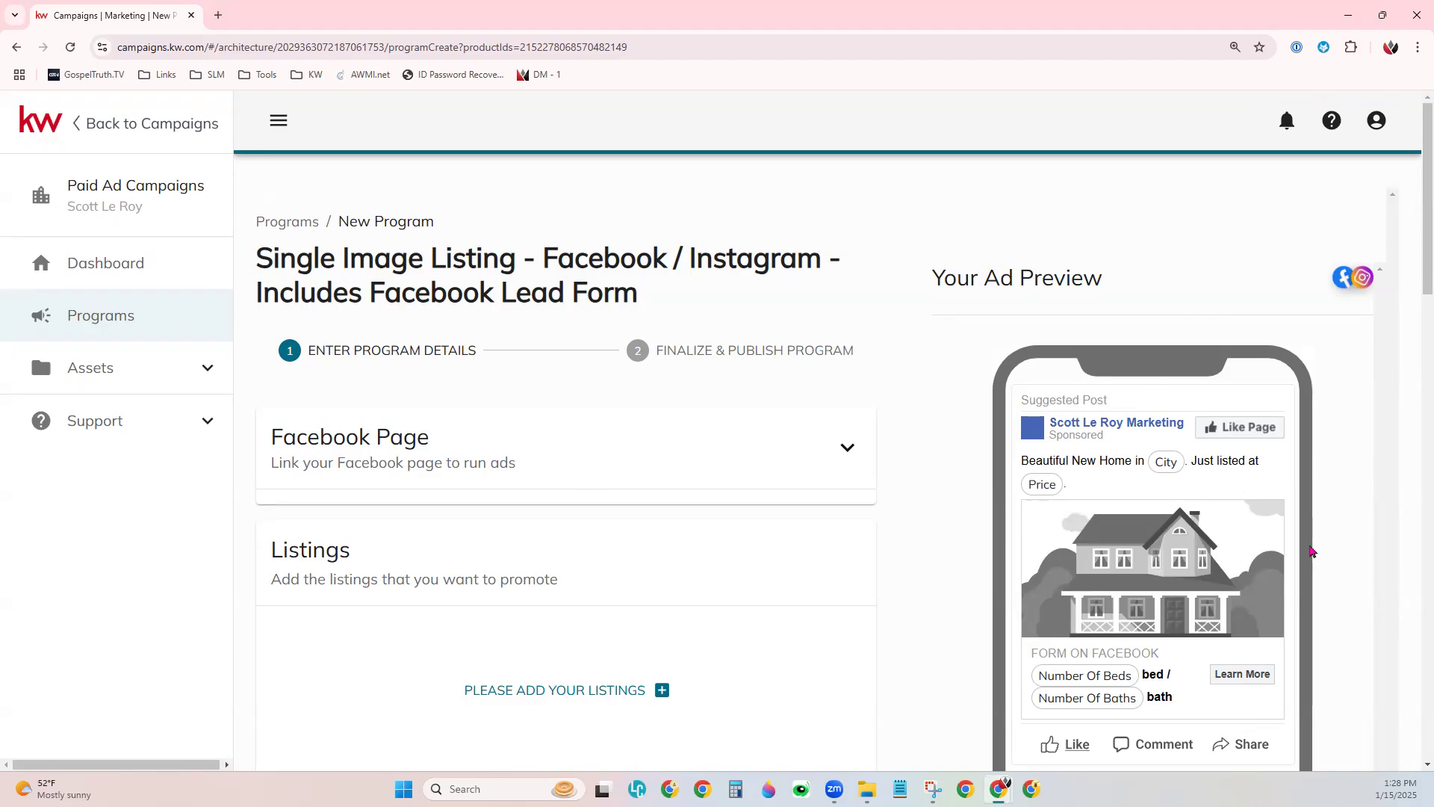
- Set the new program's linked Facebook page to Your Agent For Life
scroll(1313, 551, down, 2)
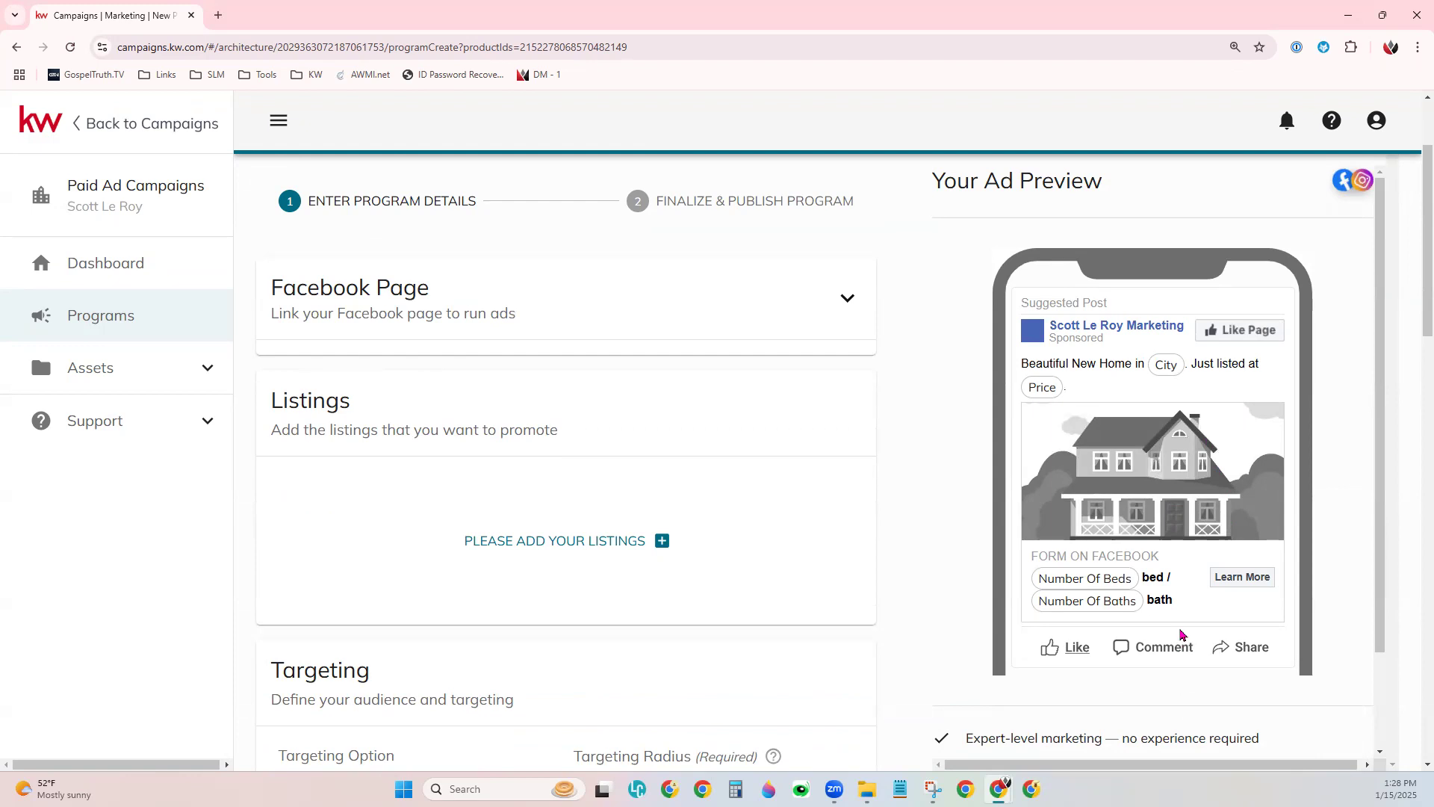
scroll(390, 333, up, 1)
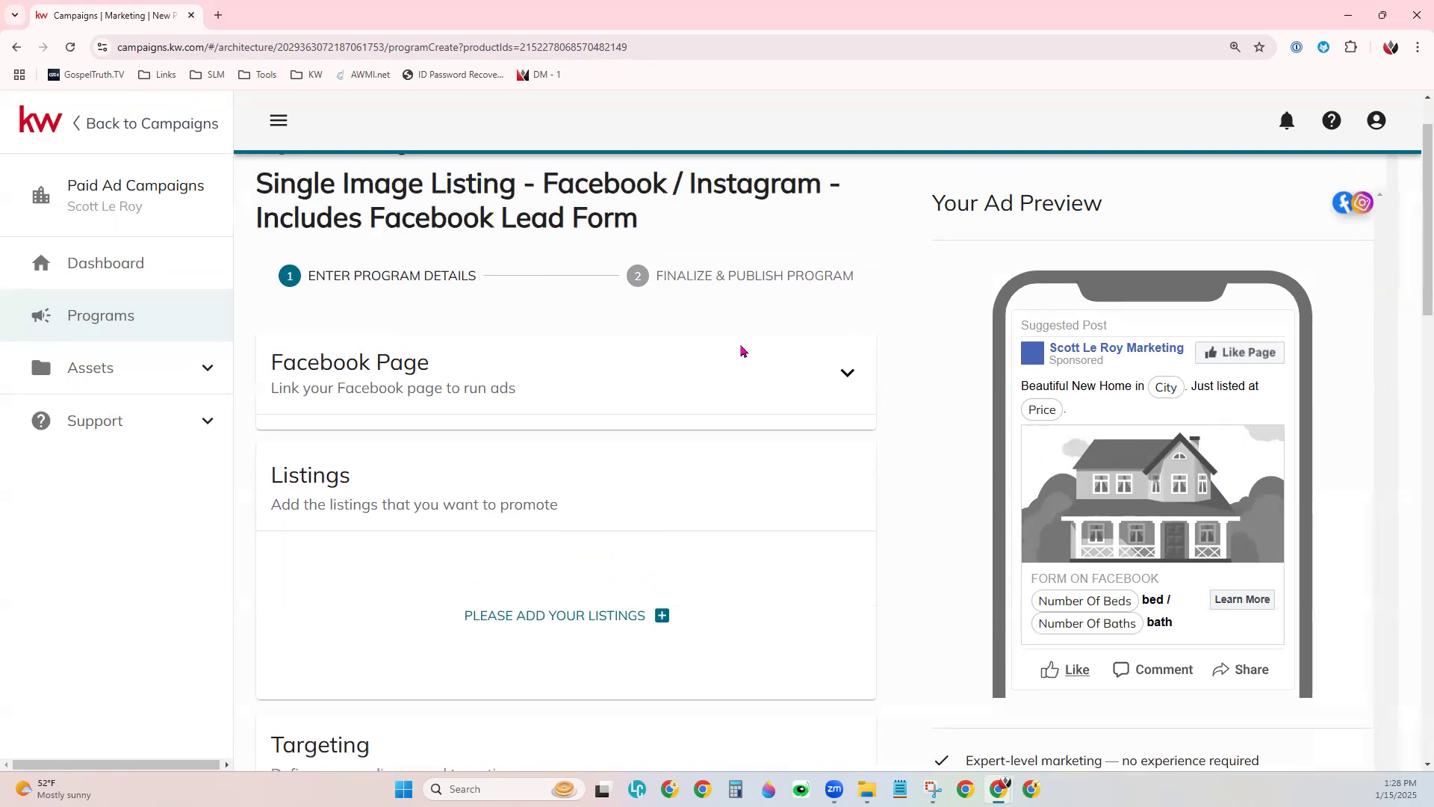
click(845, 389)
click(451, 469)
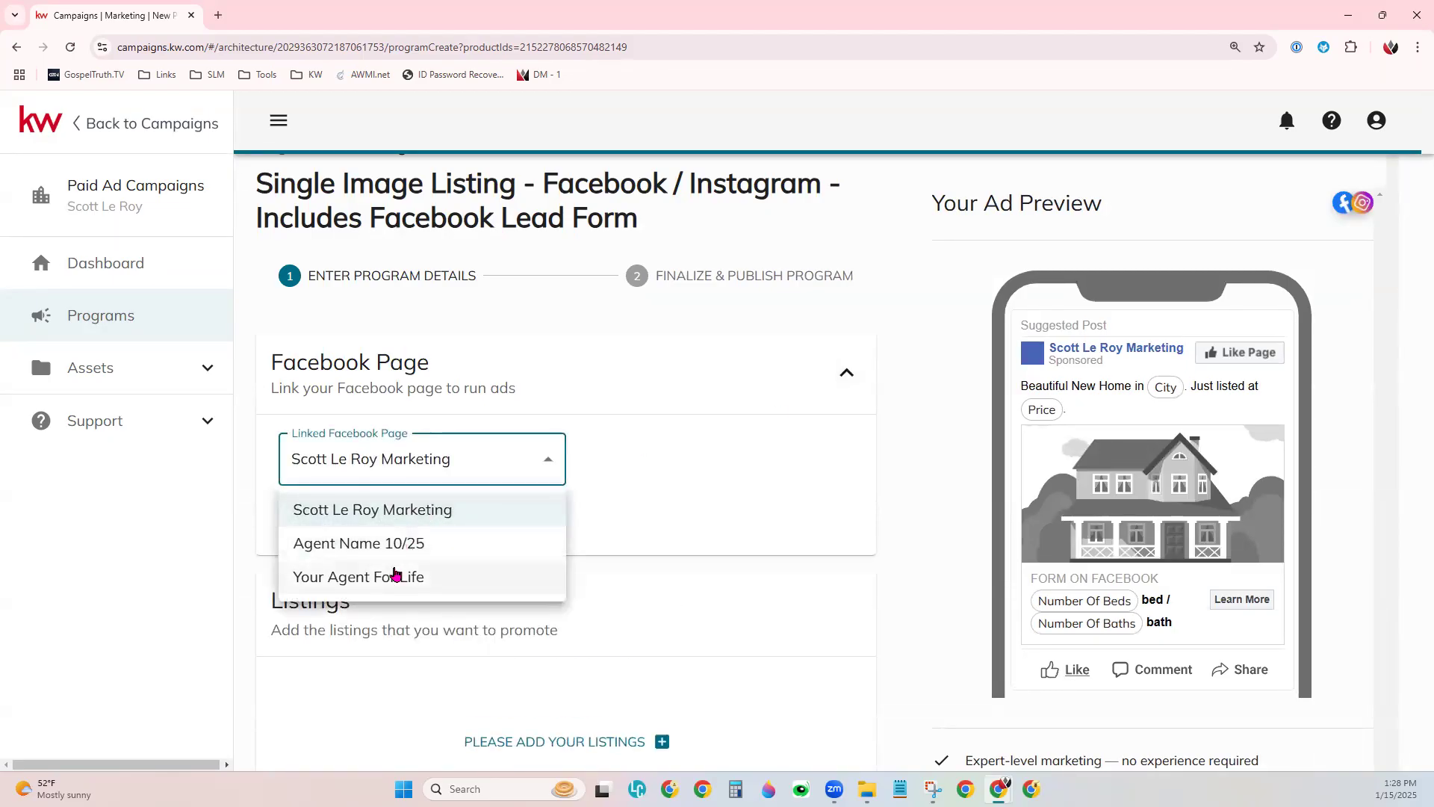
click(396, 573)
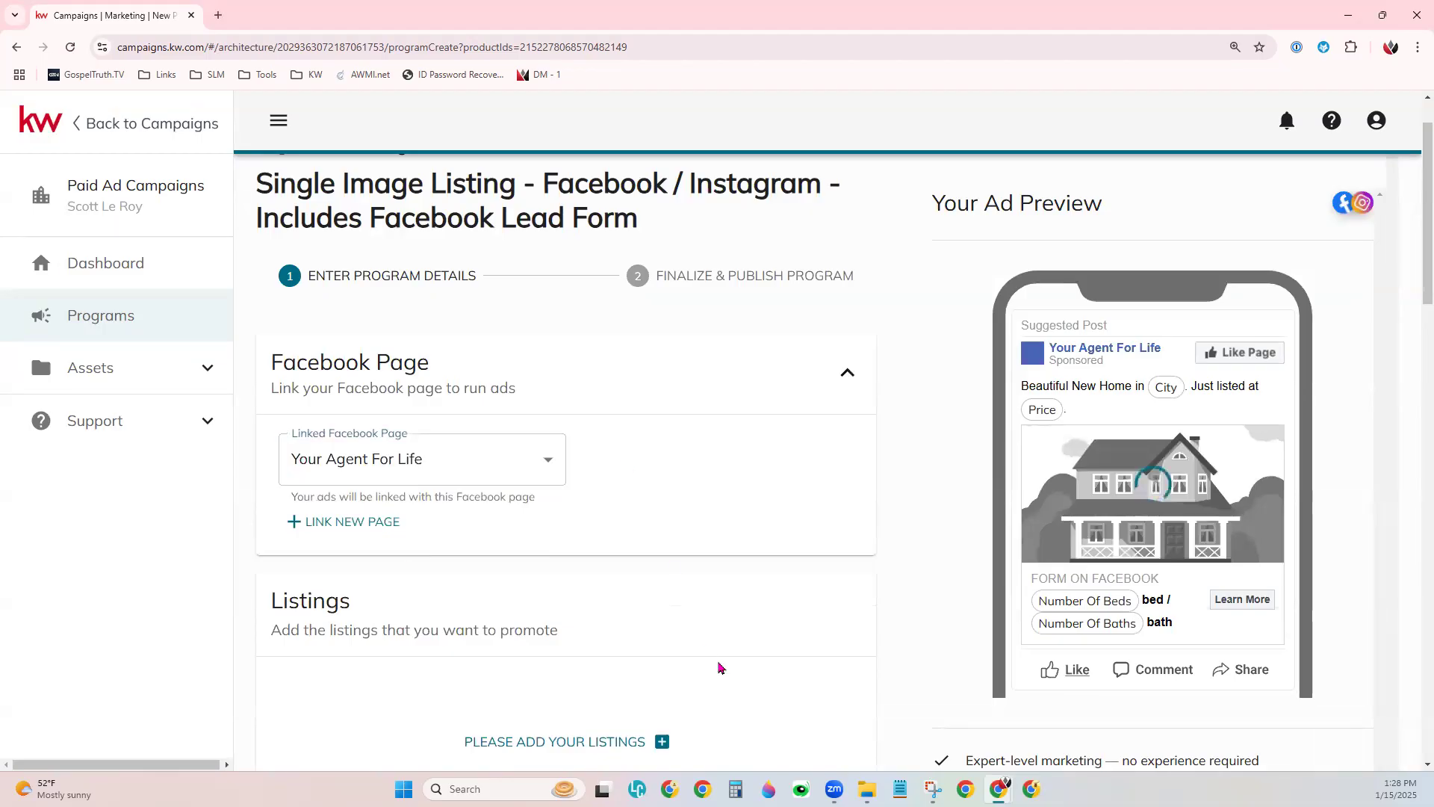
- Open the listing selection for the program and filter it by Street Address containing the property's house number and street name
scroll(706, 574, down, 4)
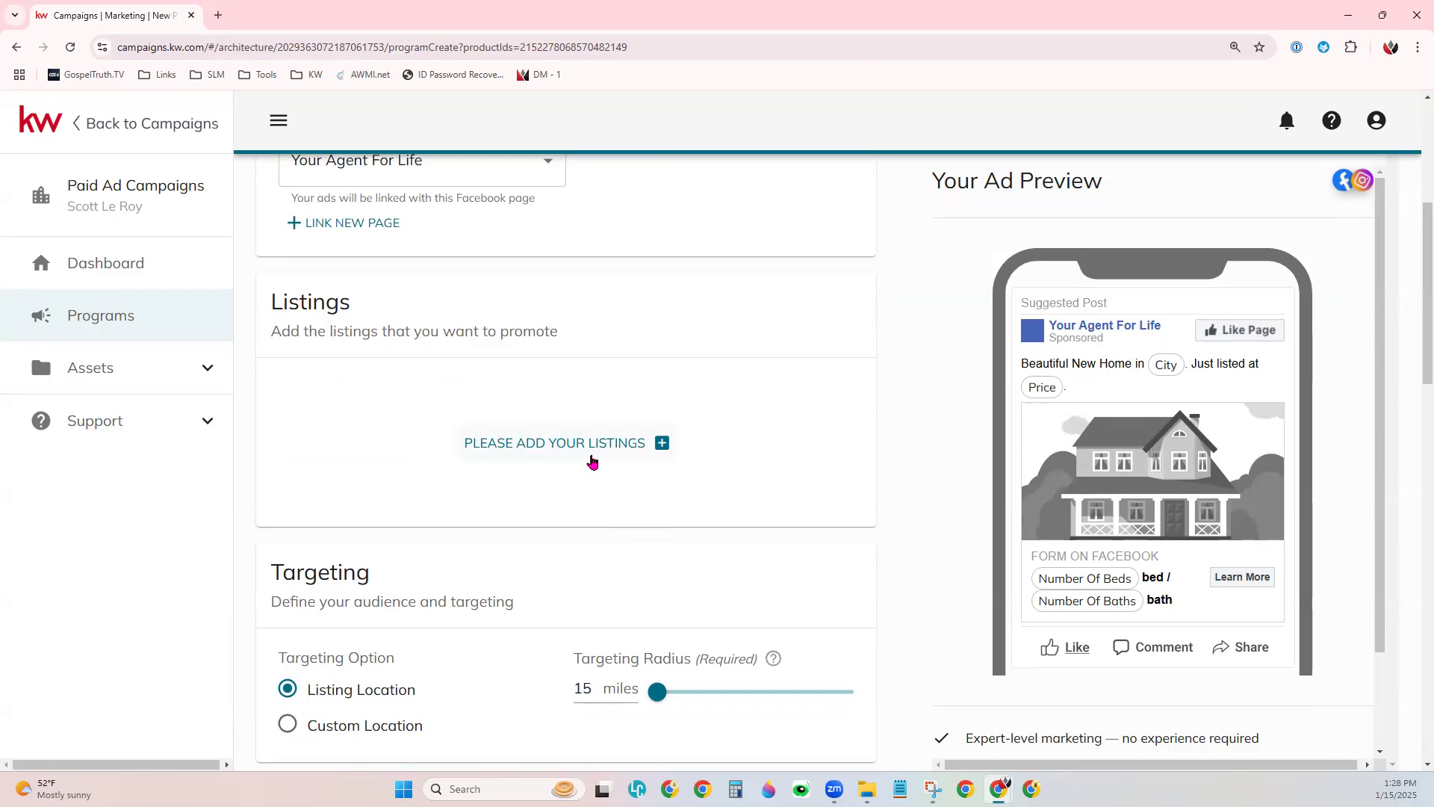
click(591, 461)
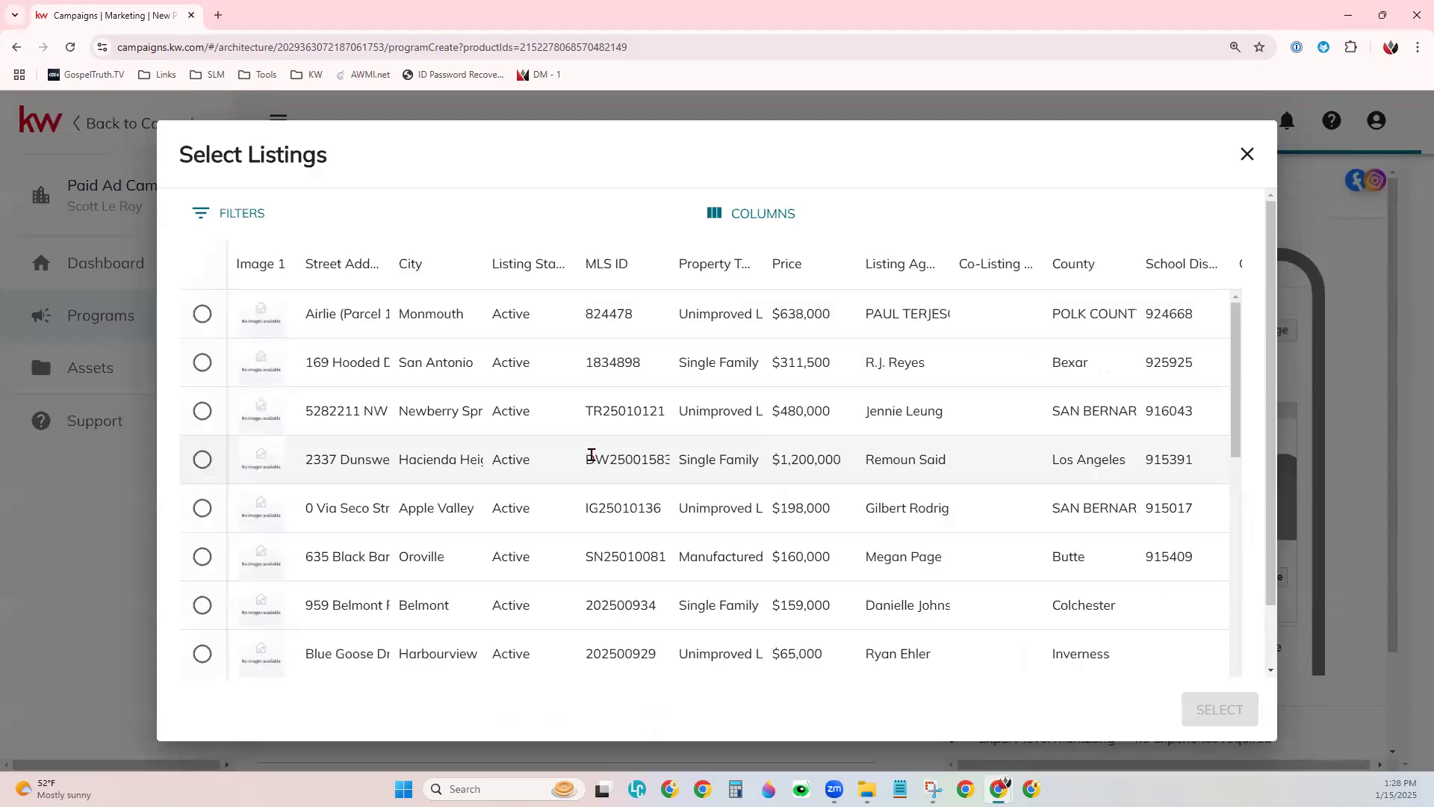
click(213, 228)
click(338, 332)
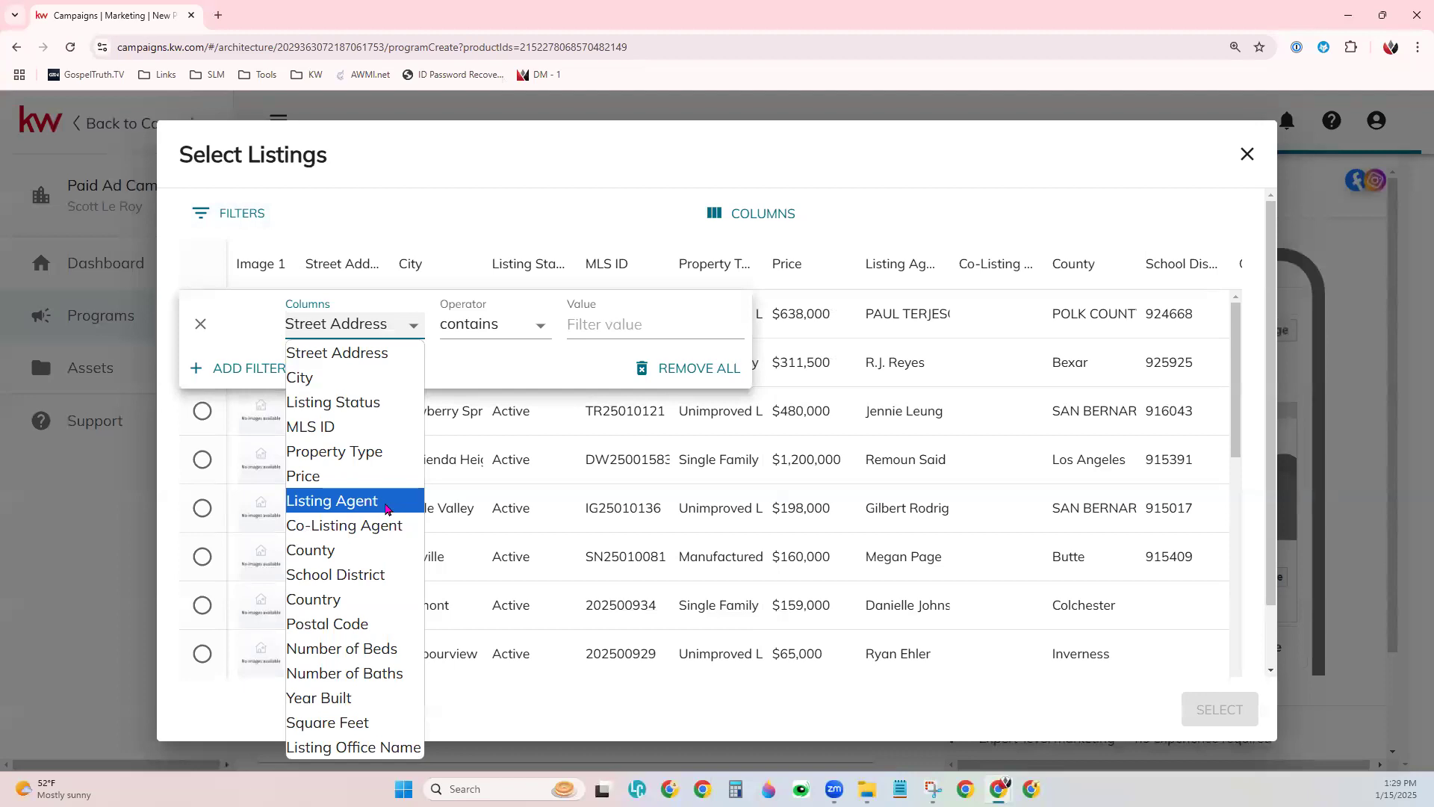
click(361, 355)
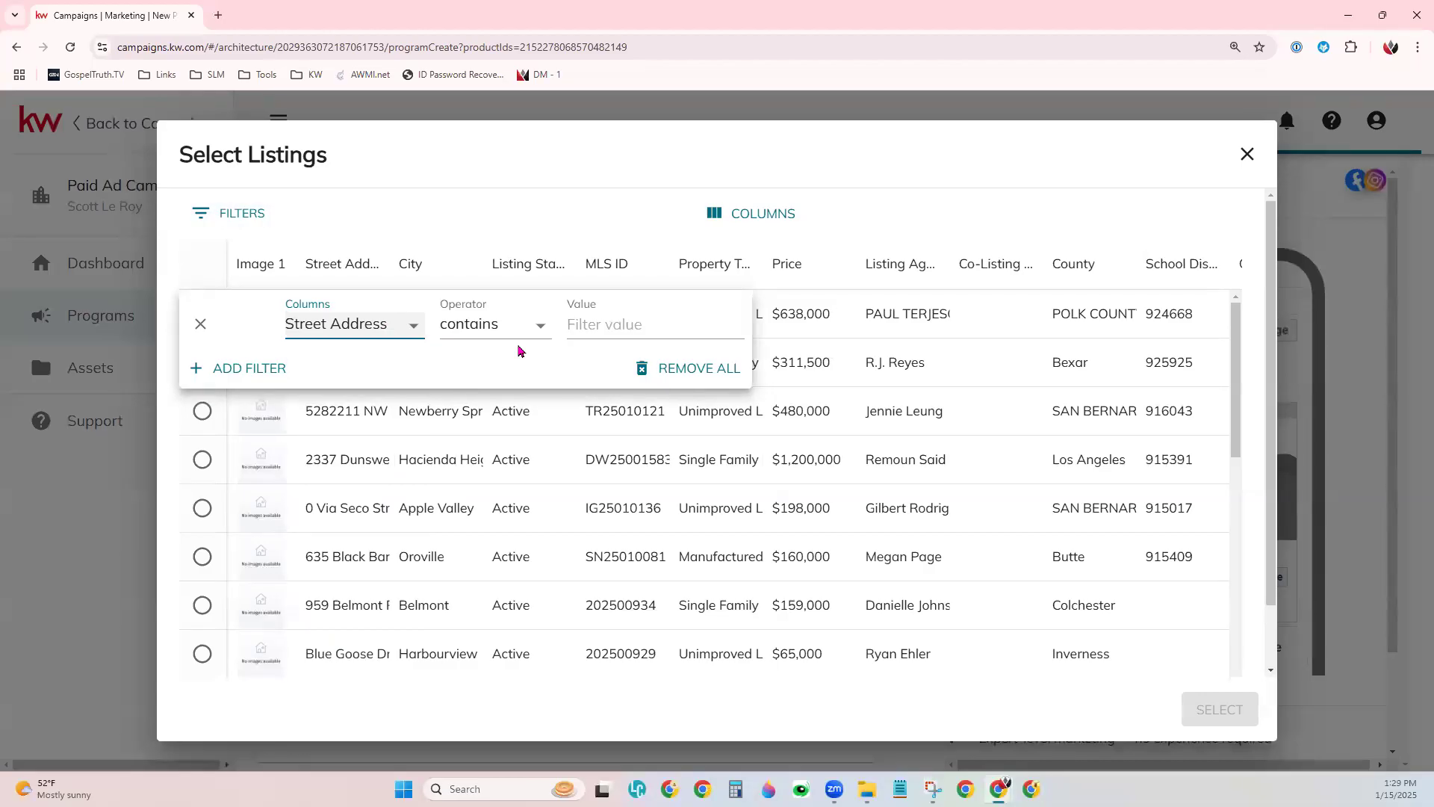
click(495, 326)
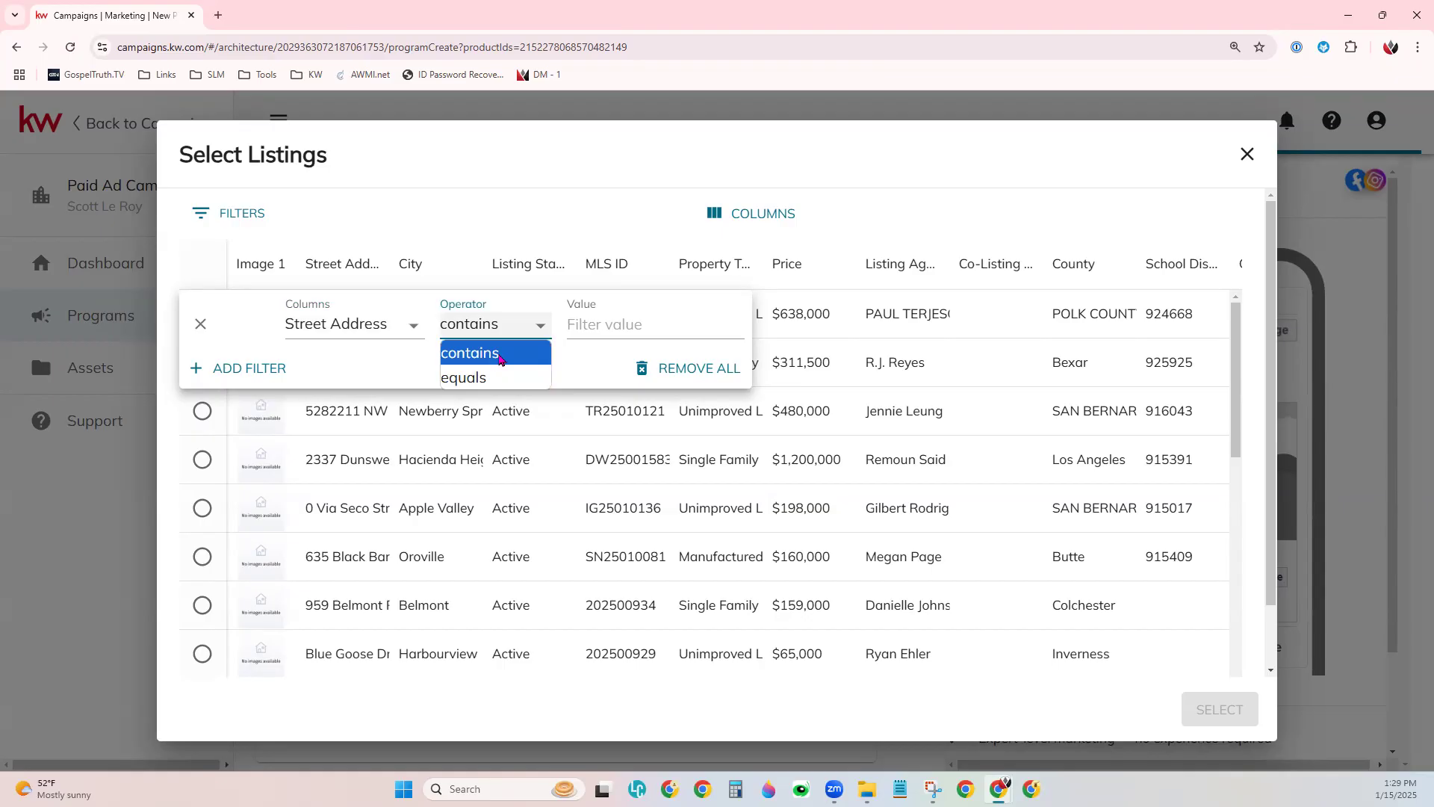
click(500, 360)
click(618, 322)
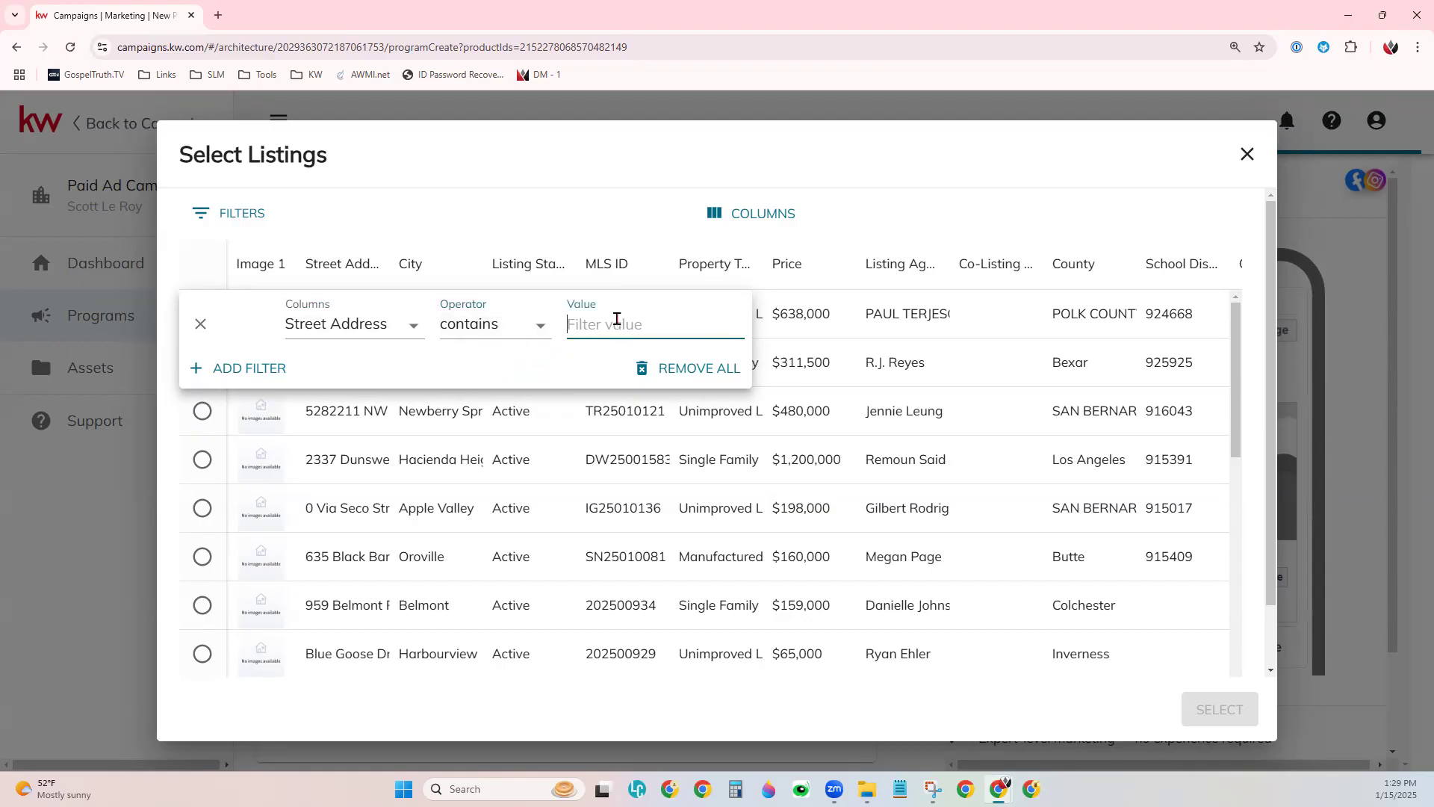
text(12)
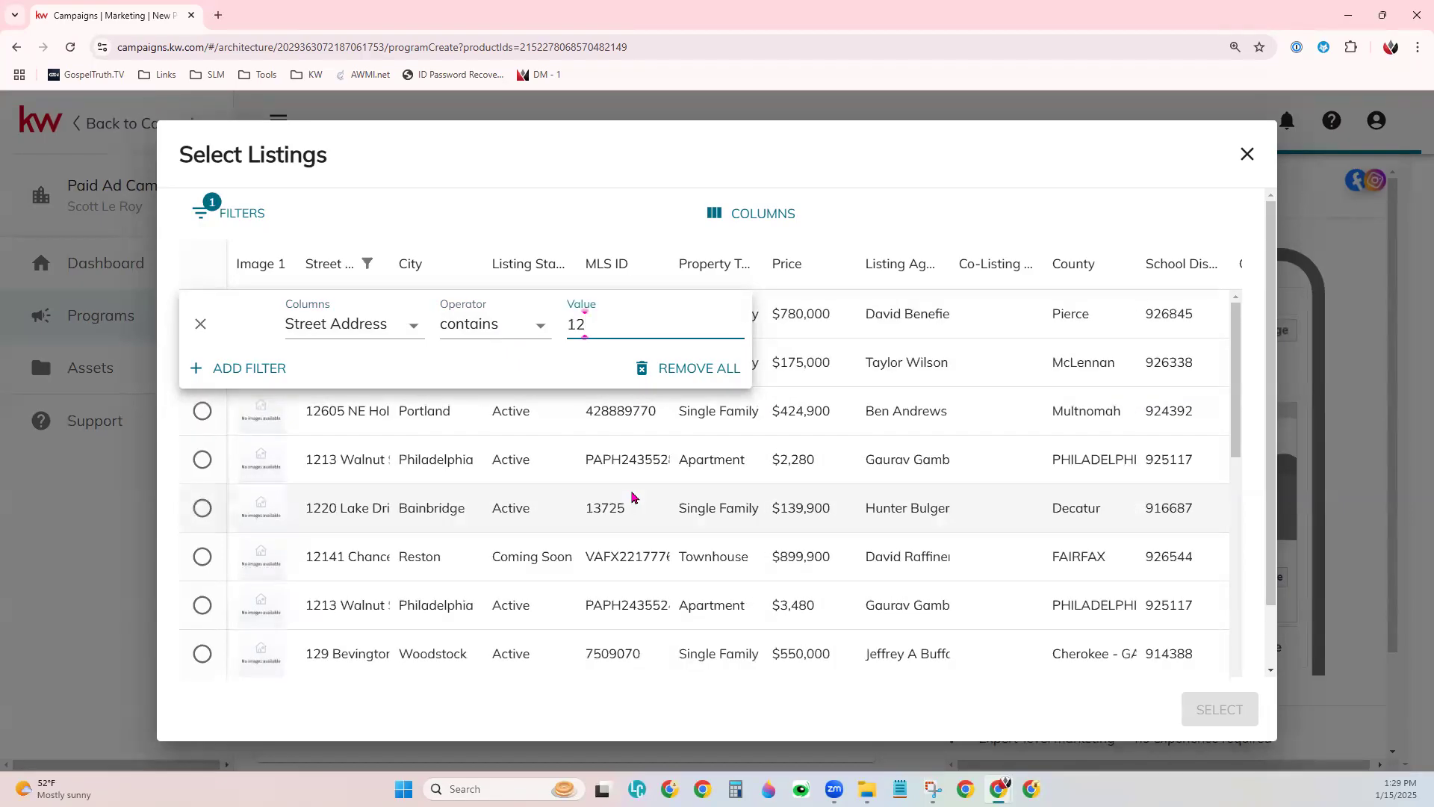
text(3 Main)
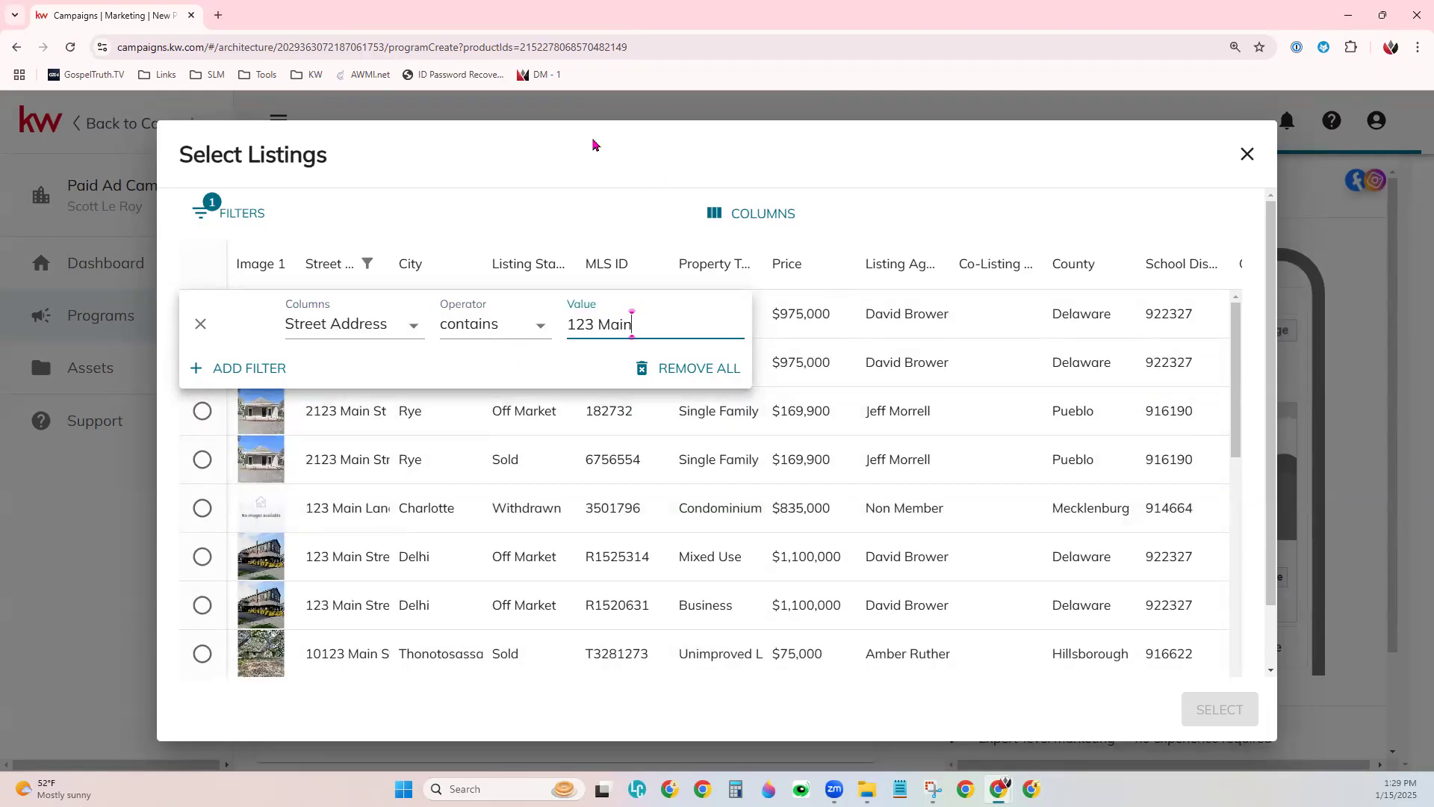
click(571, 155)
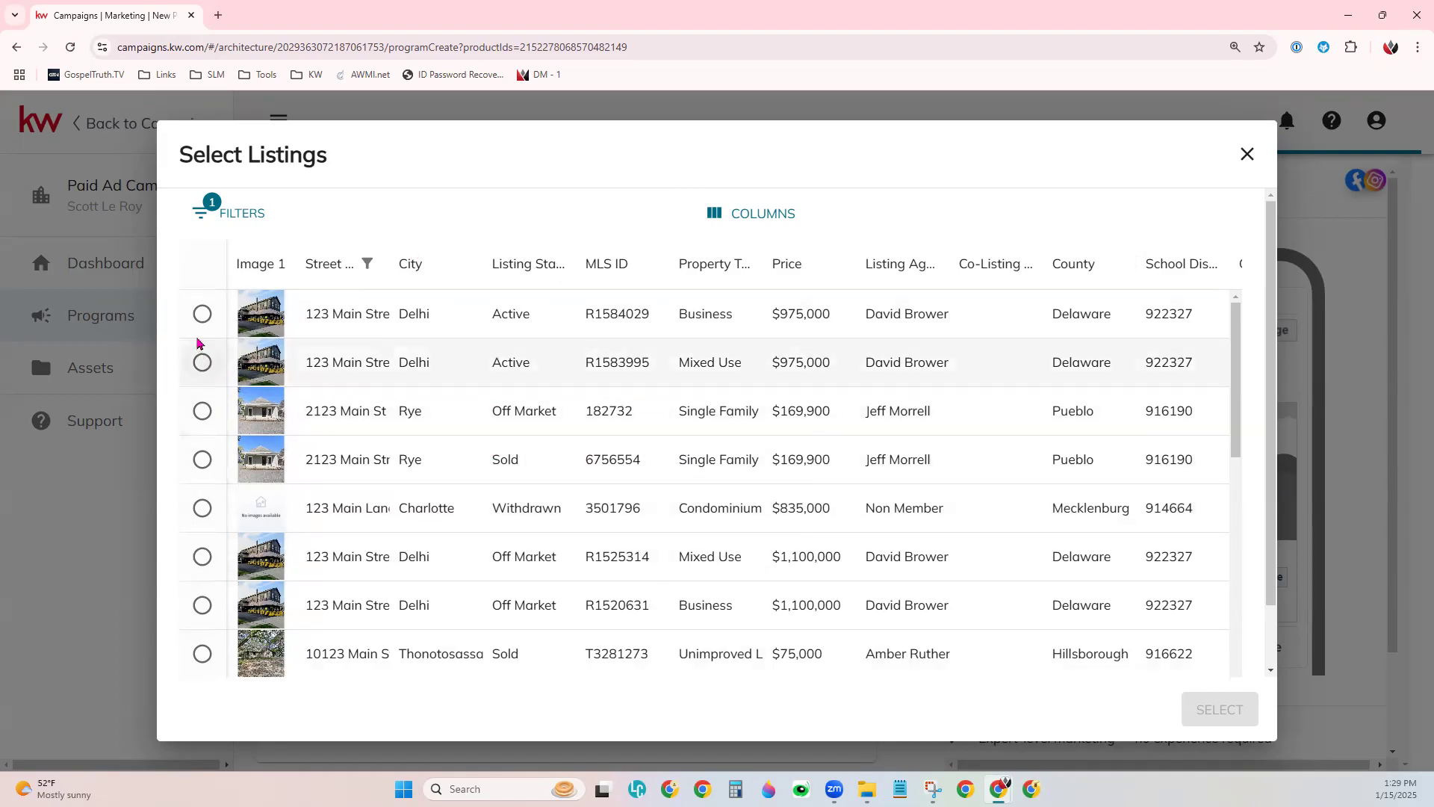
- Add the active Mixed Use listing in Delhi to the program
click(202, 363)
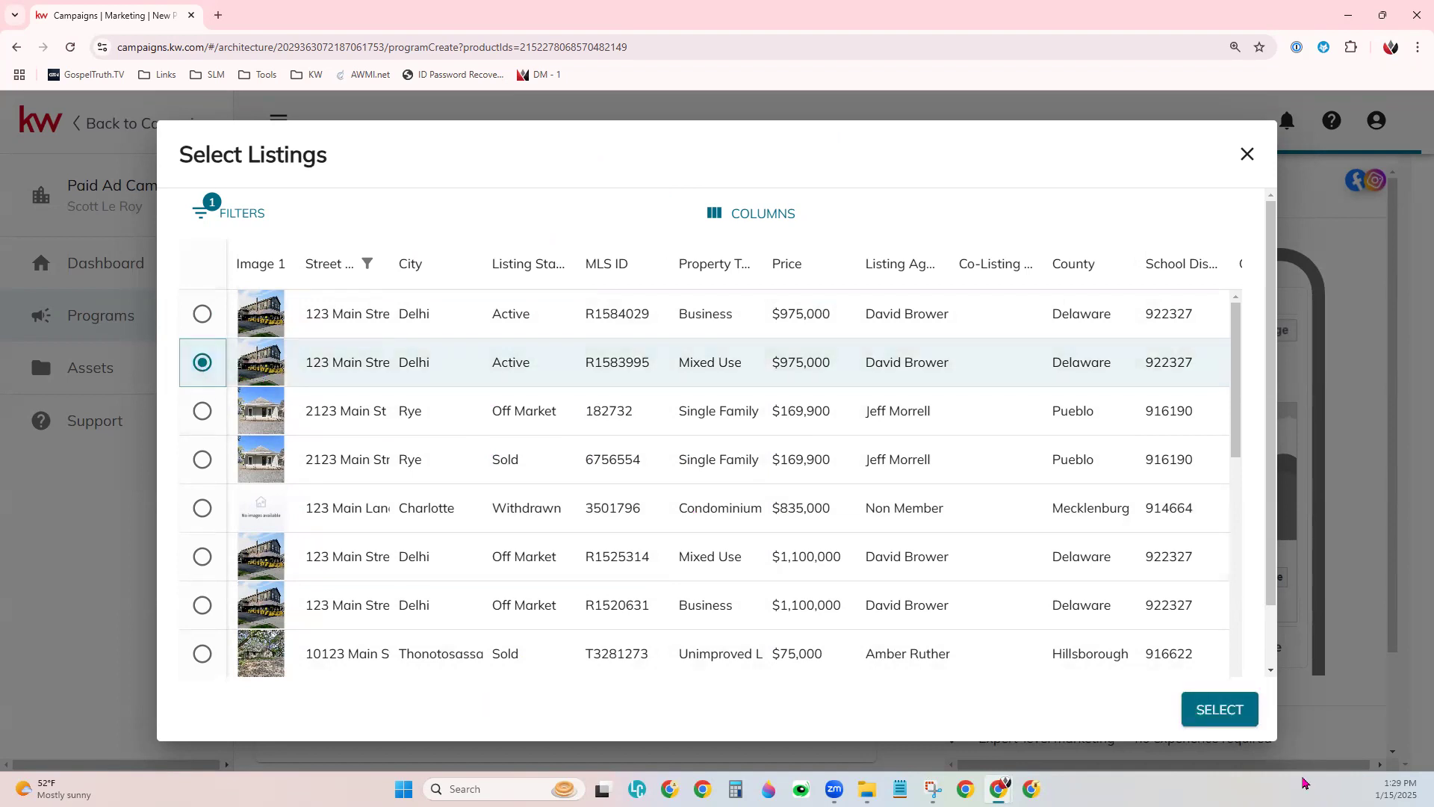
click(1207, 713)
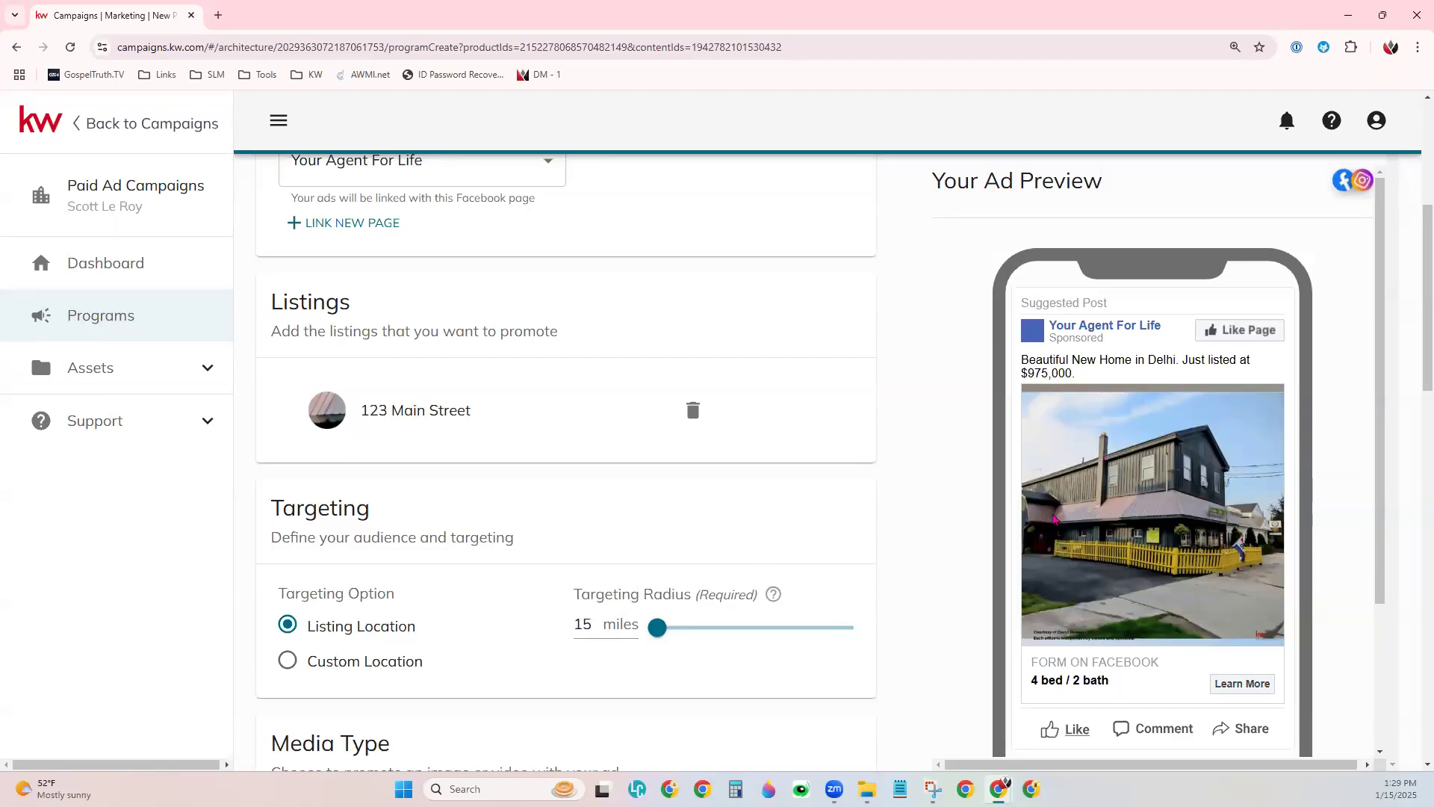
- Set the targeting radius around the listing location to 18 miles
scroll(896, 549, down, 1)
scroll(898, 515, down, 1)
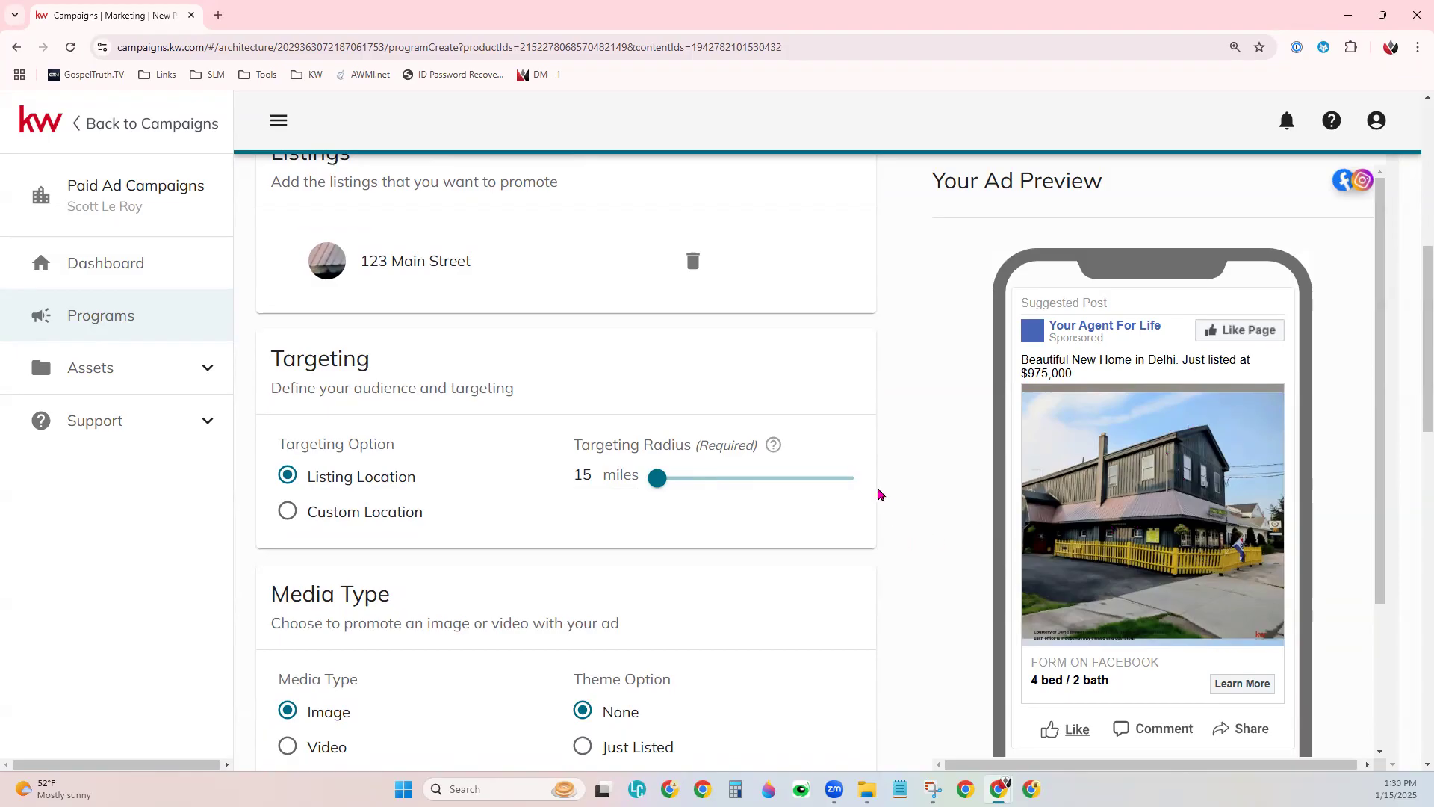
scroll(878, 493, down, 1)
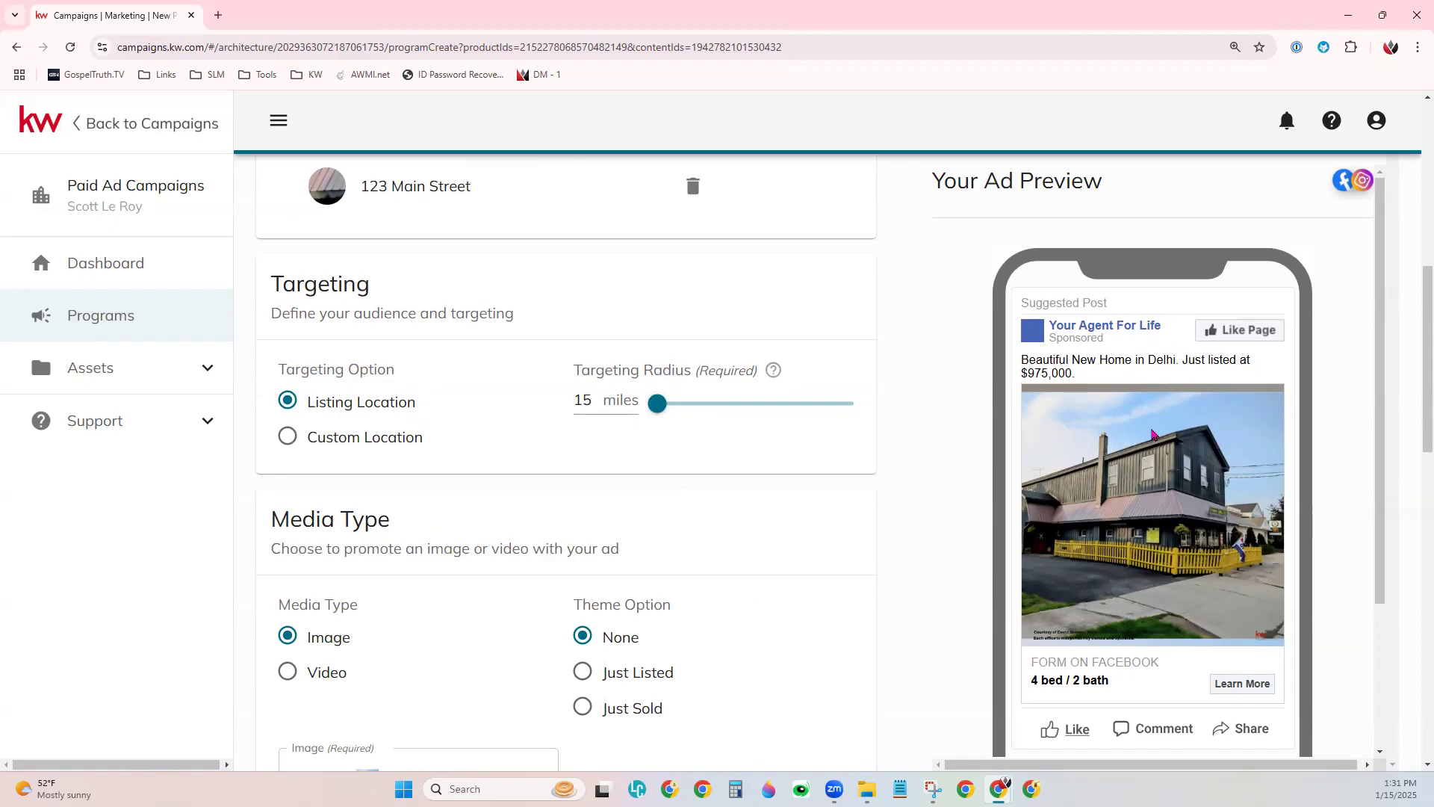
mouse_move(658, 404)
mouse_down()
mouse_move(815, 412)
mouse_move(673, 419)
mouse_up()
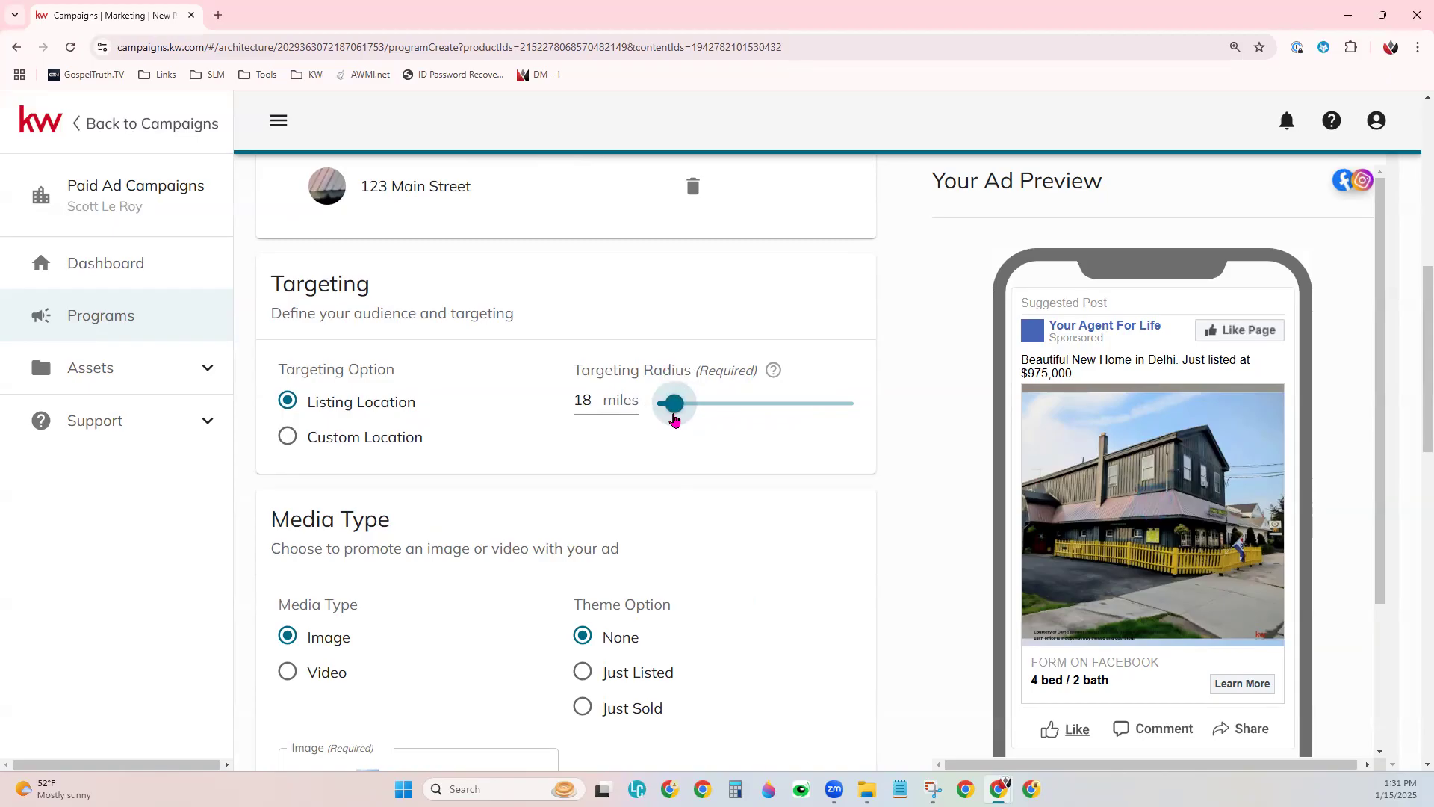
- Try a targeting radius of 40 miles and set it back to 18 miles
drag(673, 420, 799, 417)
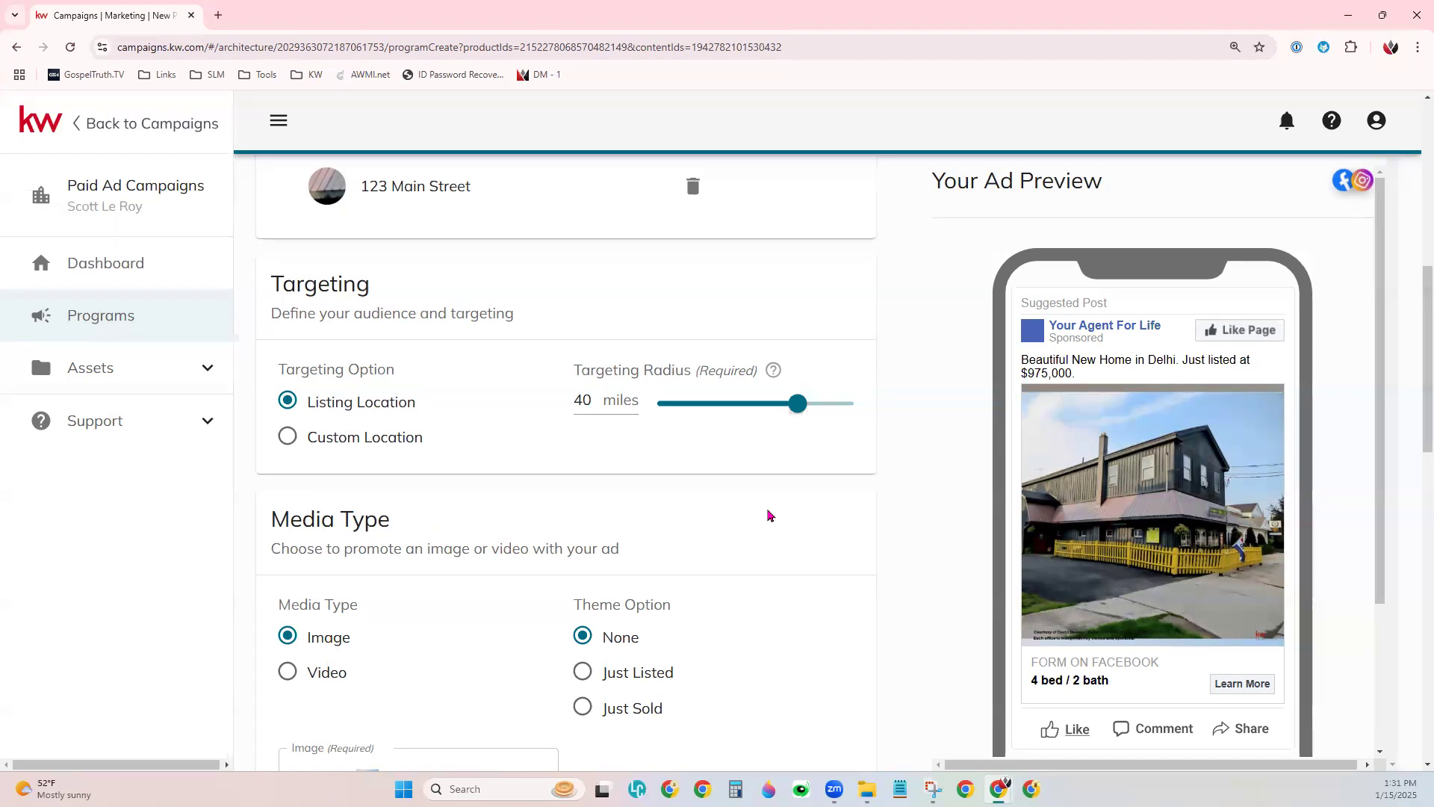
drag(798, 407, 677, 410)
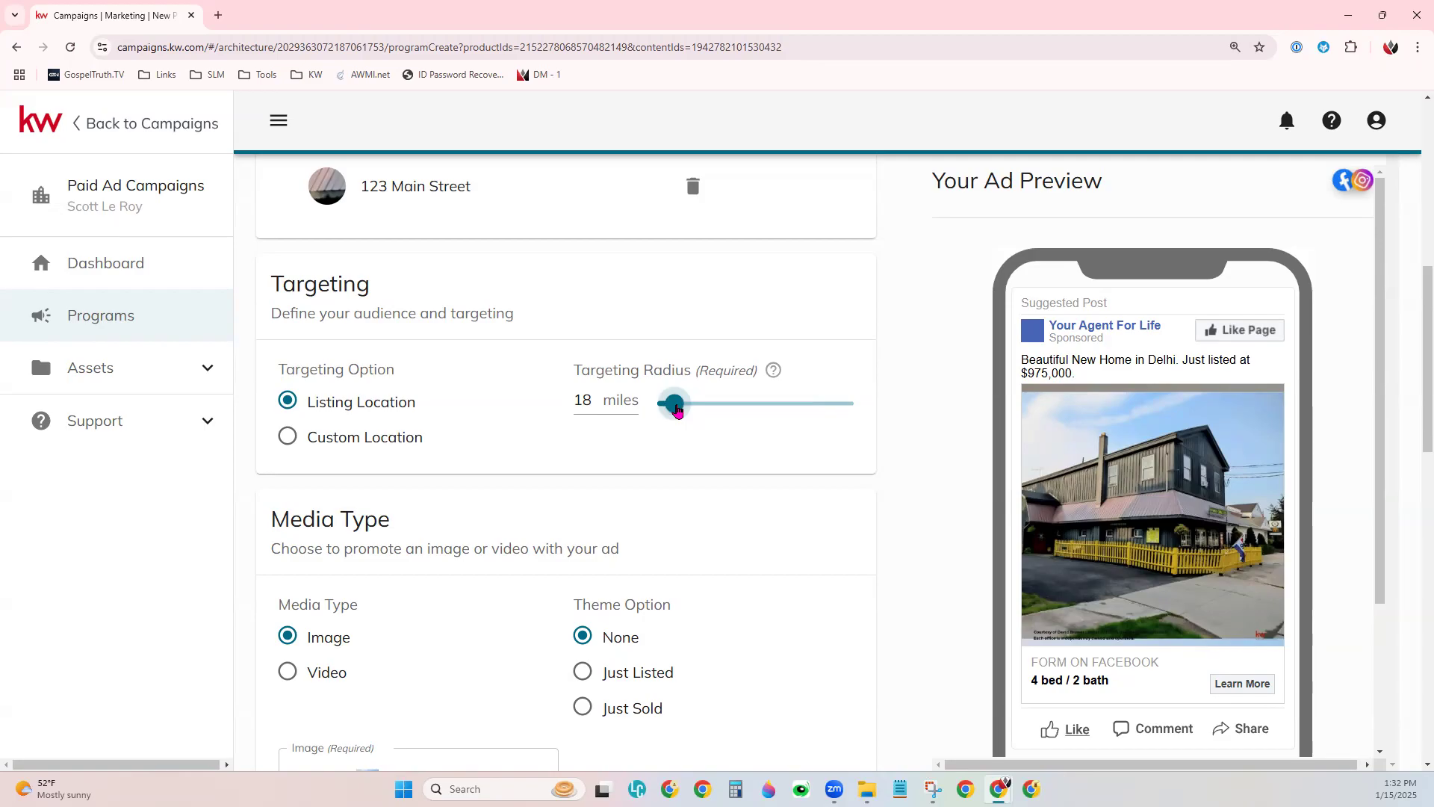
drag(676, 410, 797, 405)
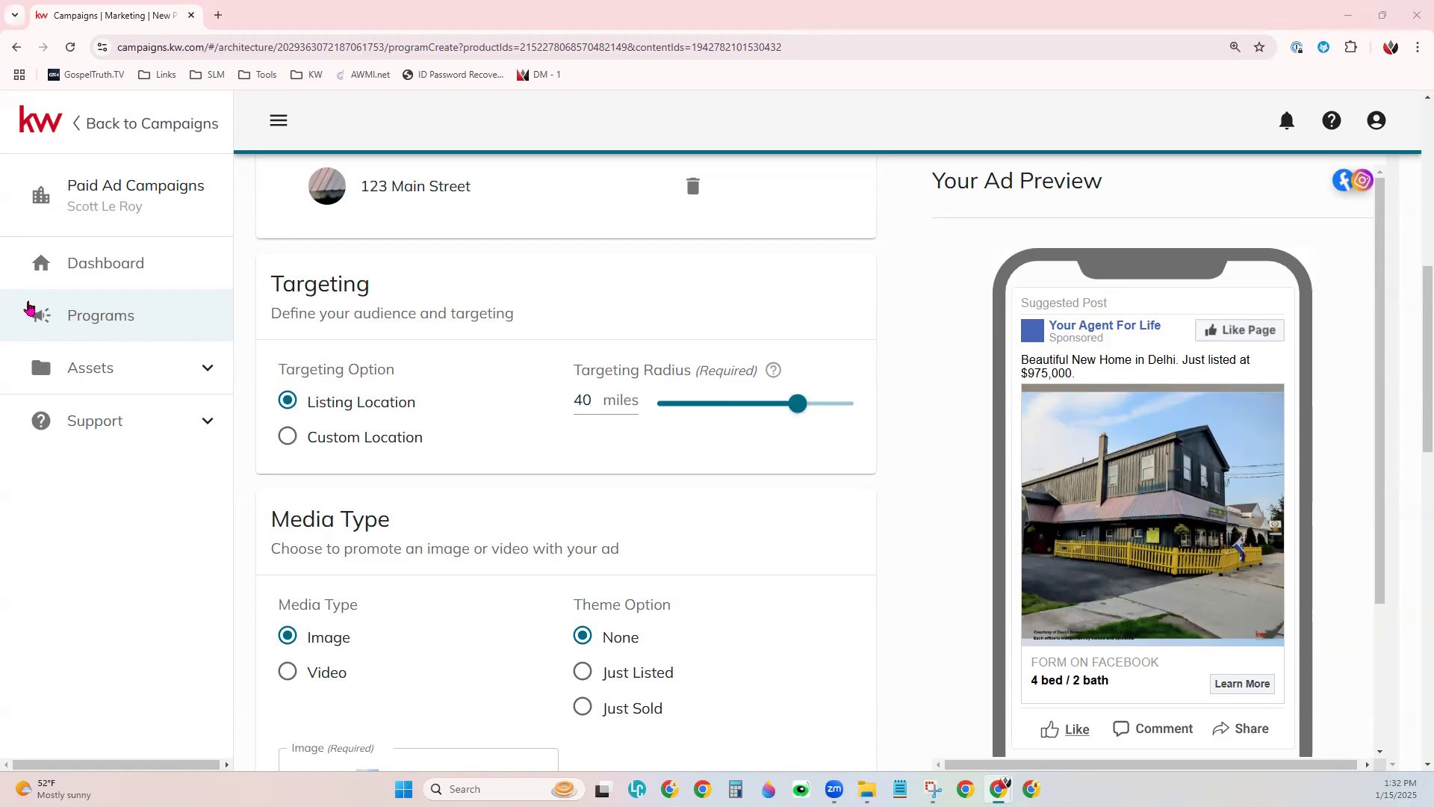
drag(792, 416, 677, 425)
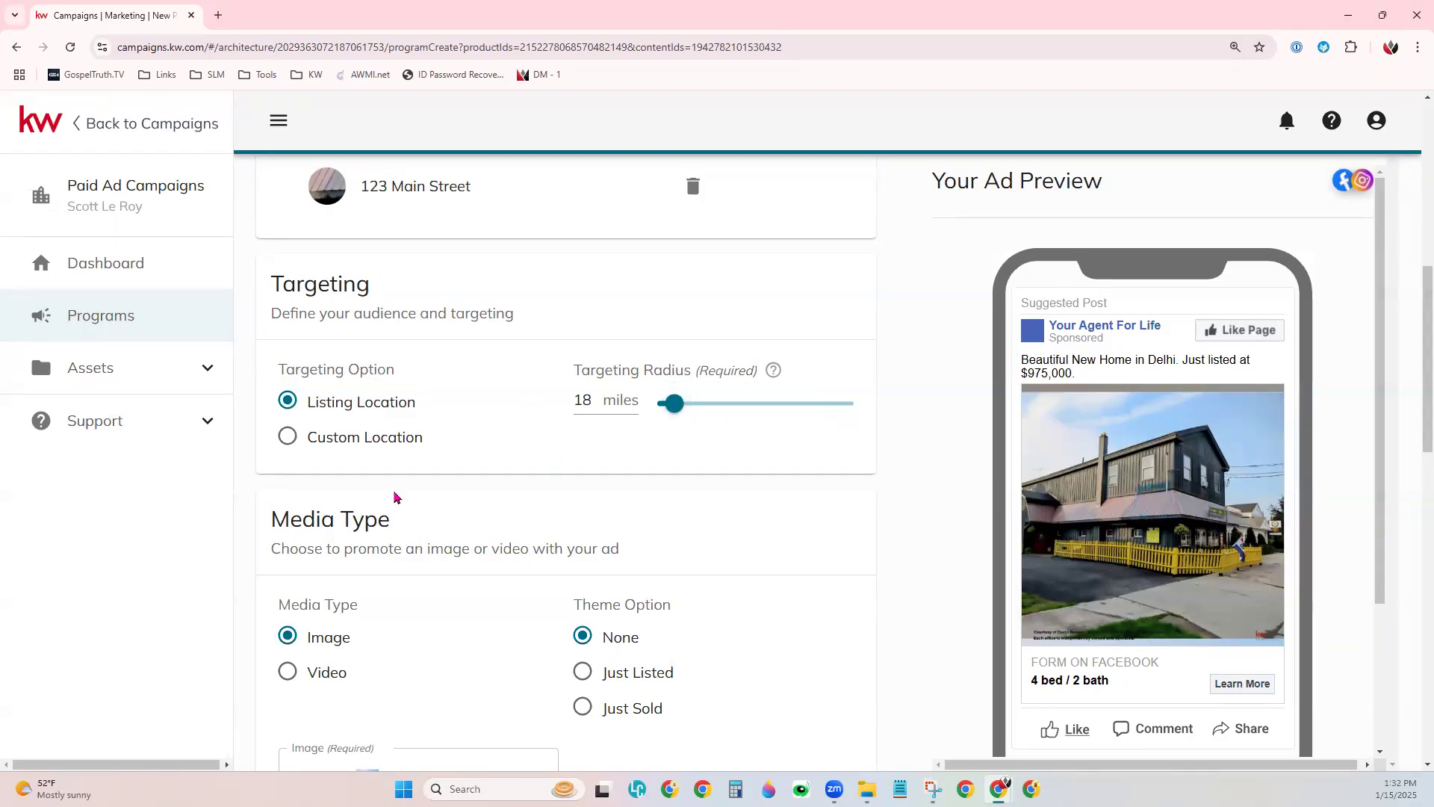
- Set the targeting option to Custom Location and view the Postal Code or City choices without picking any
click(311, 447)
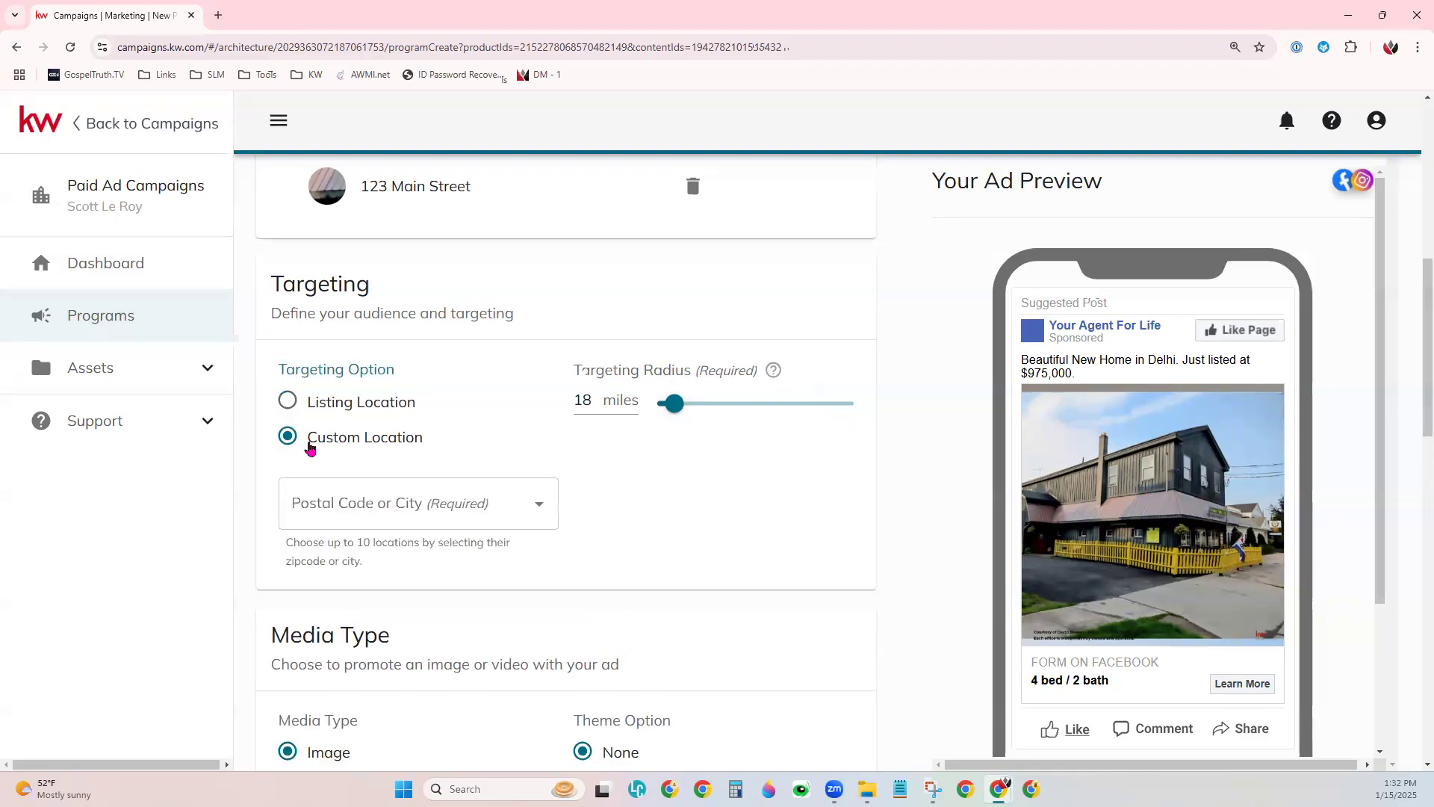
click(416, 506)
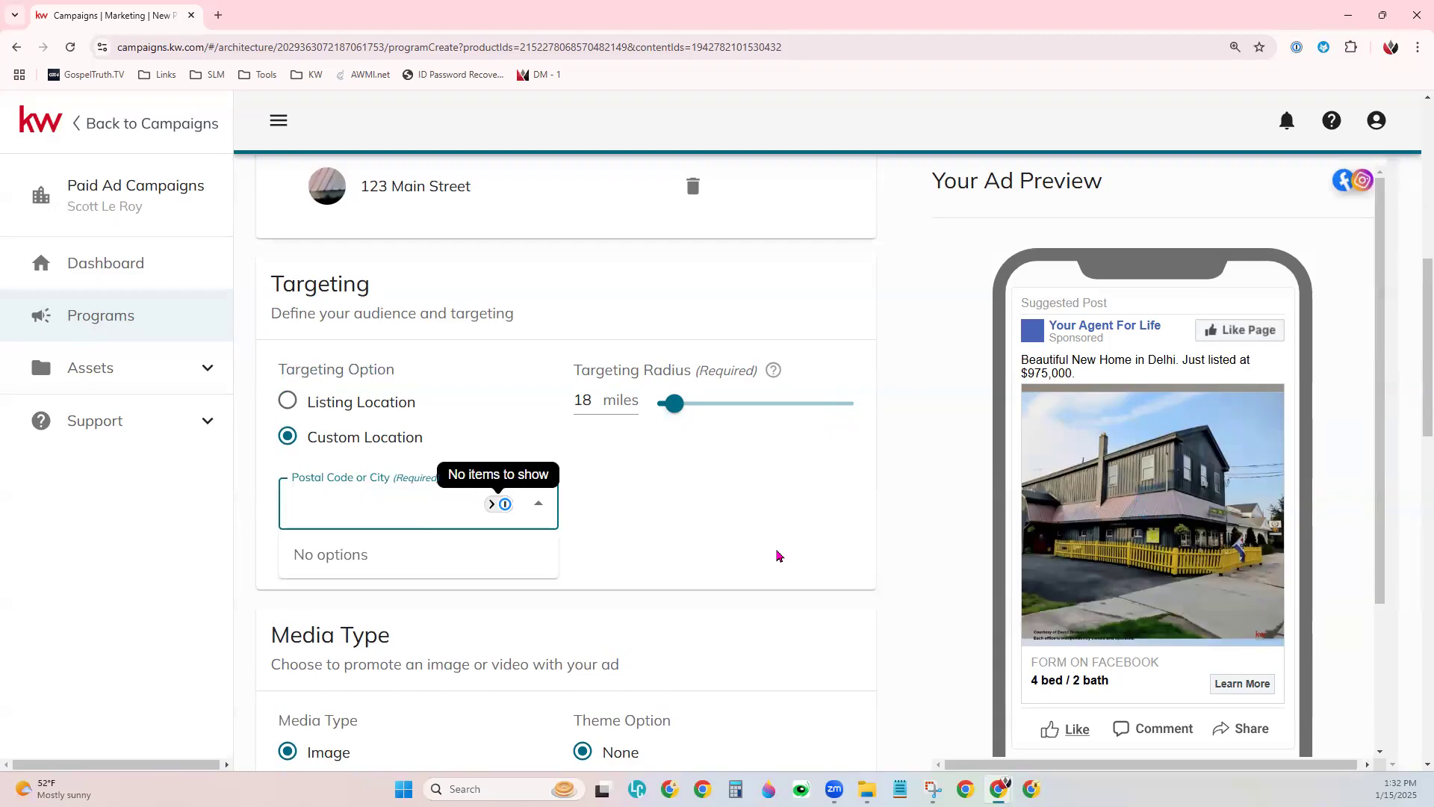
click(582, 522)
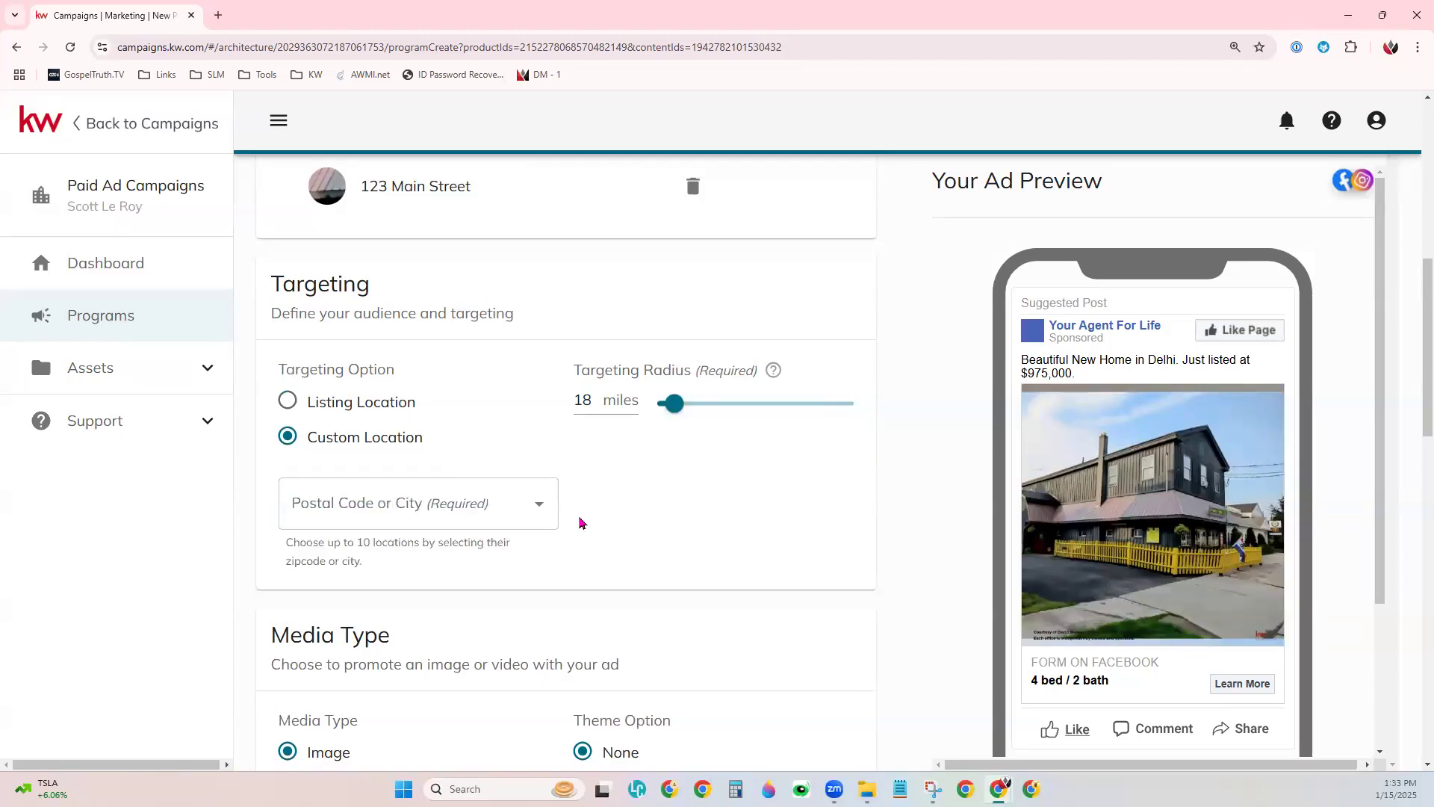
- Keep the Image media type and set the ad's image to Image 18 of the listing
scroll(621, 520, down, 3)
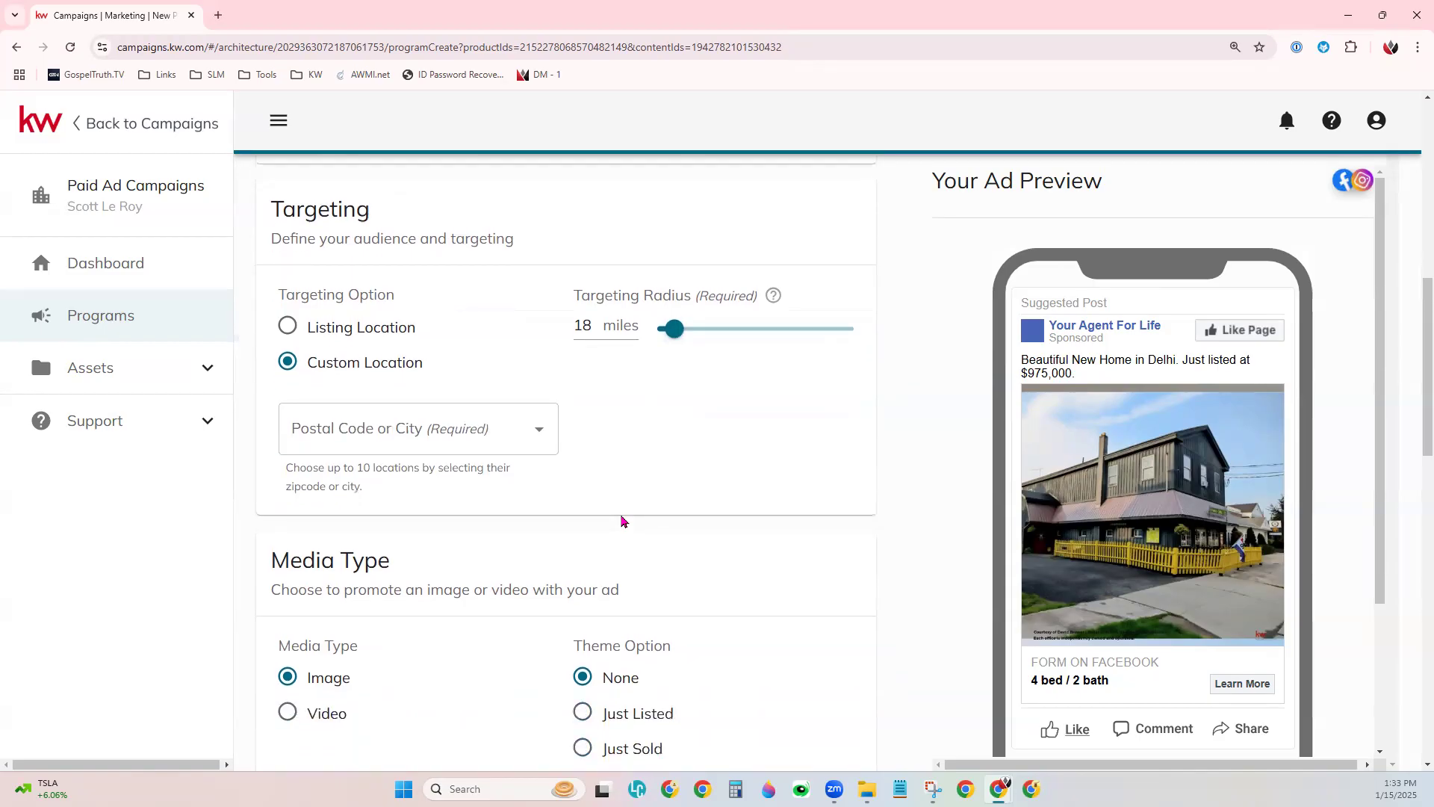
scroll(621, 521, down, 2)
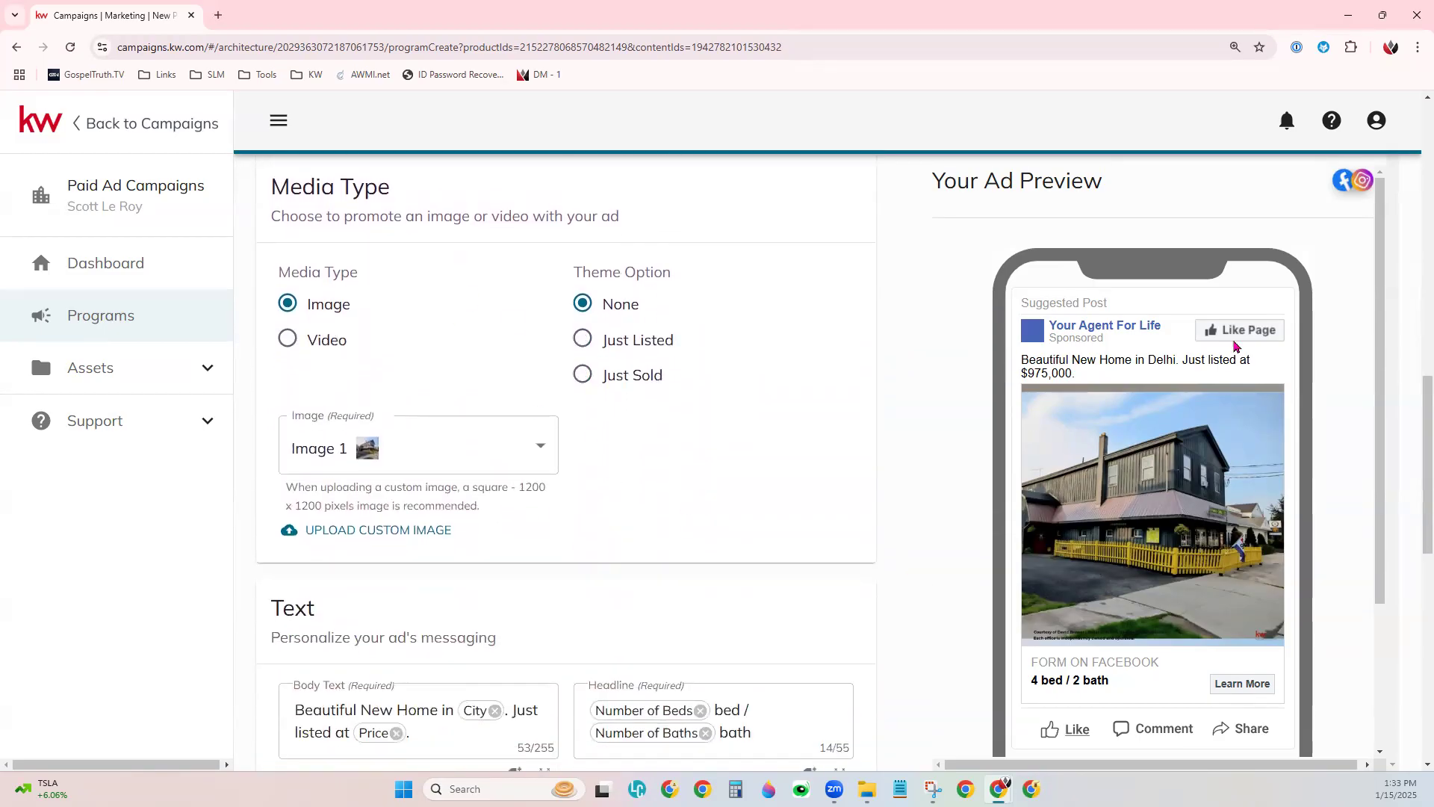
scroll(1210, 557, down, 1)
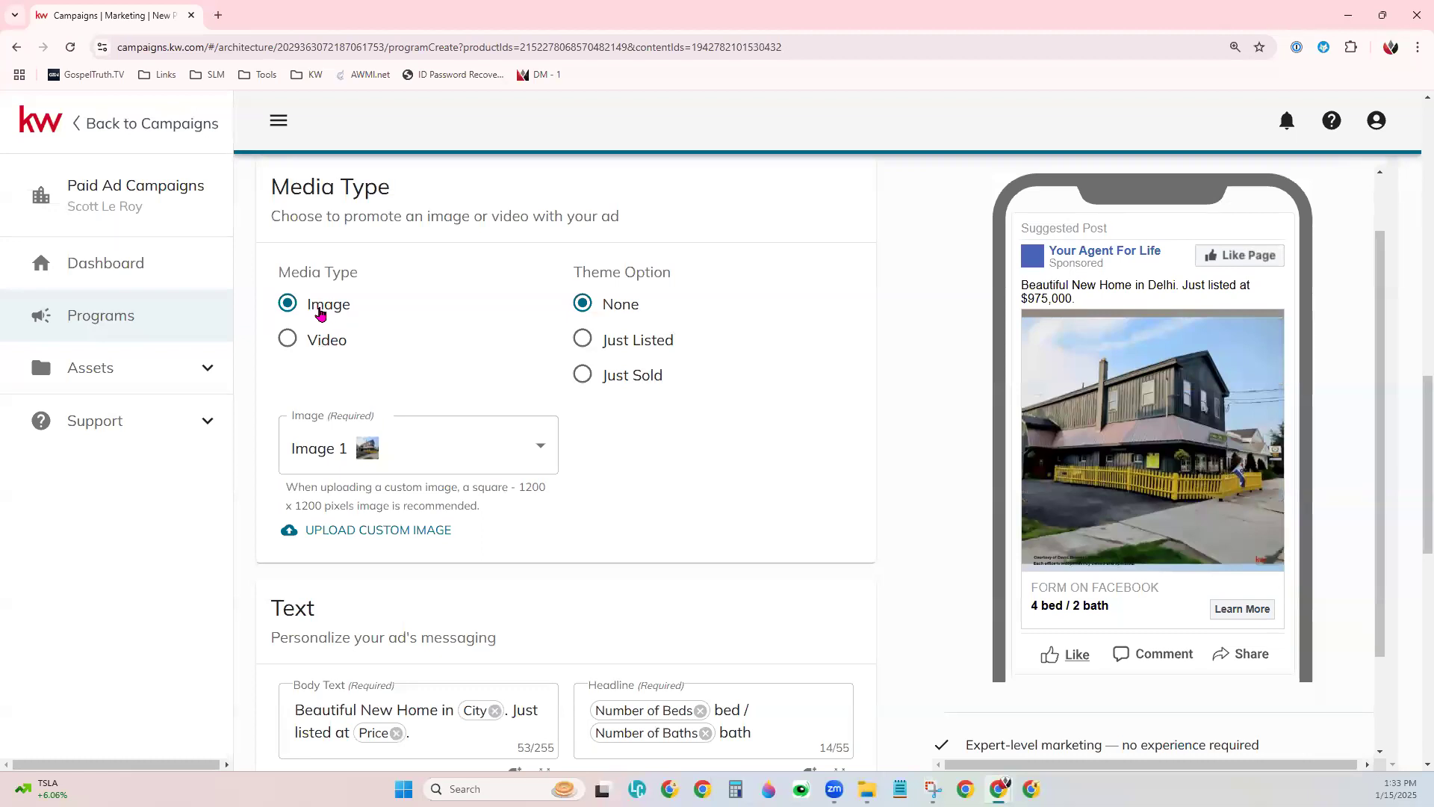
click(443, 435)
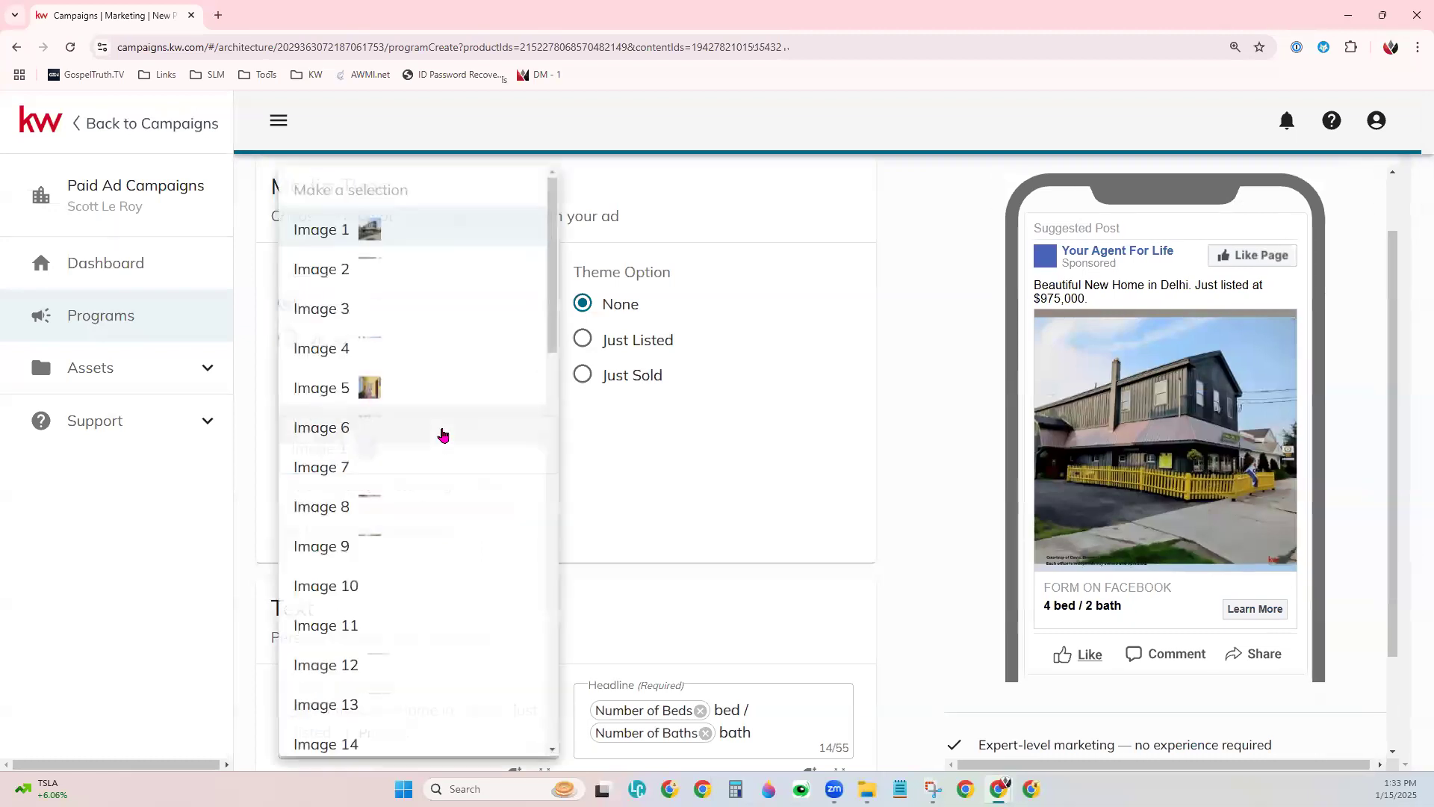
scroll(467, 553, down, 2)
scroll(466, 565, down, 3)
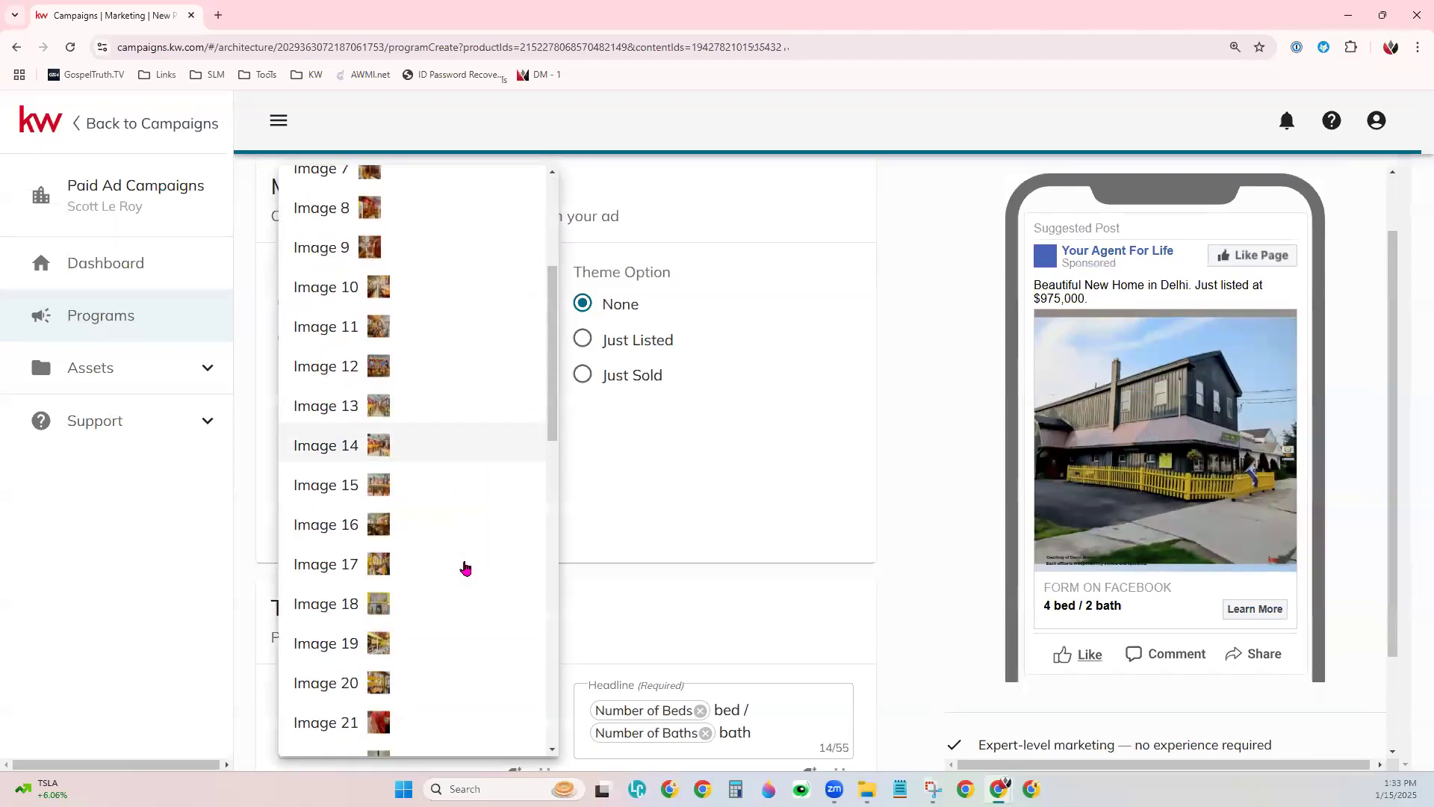
click(378, 532)
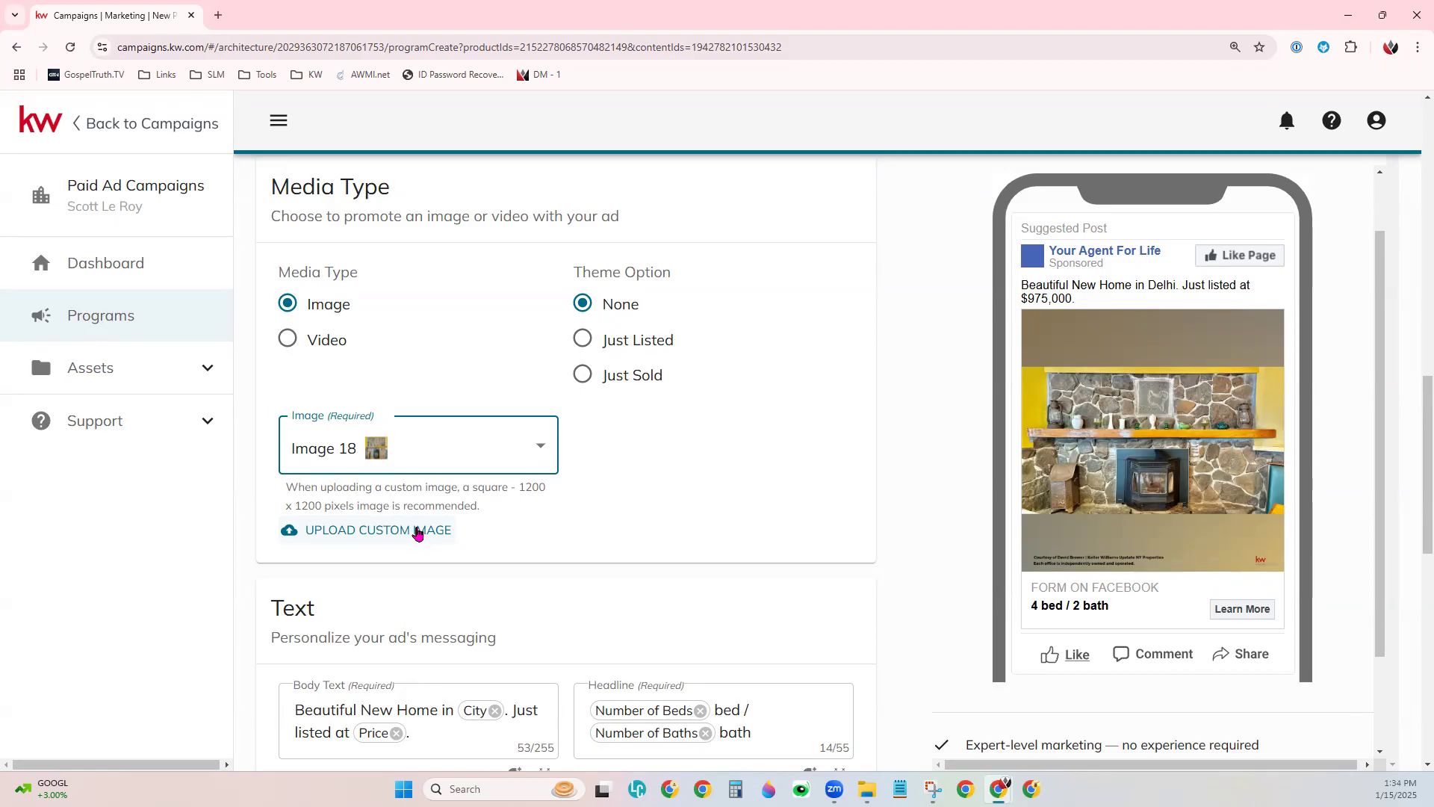
click(682, 473)
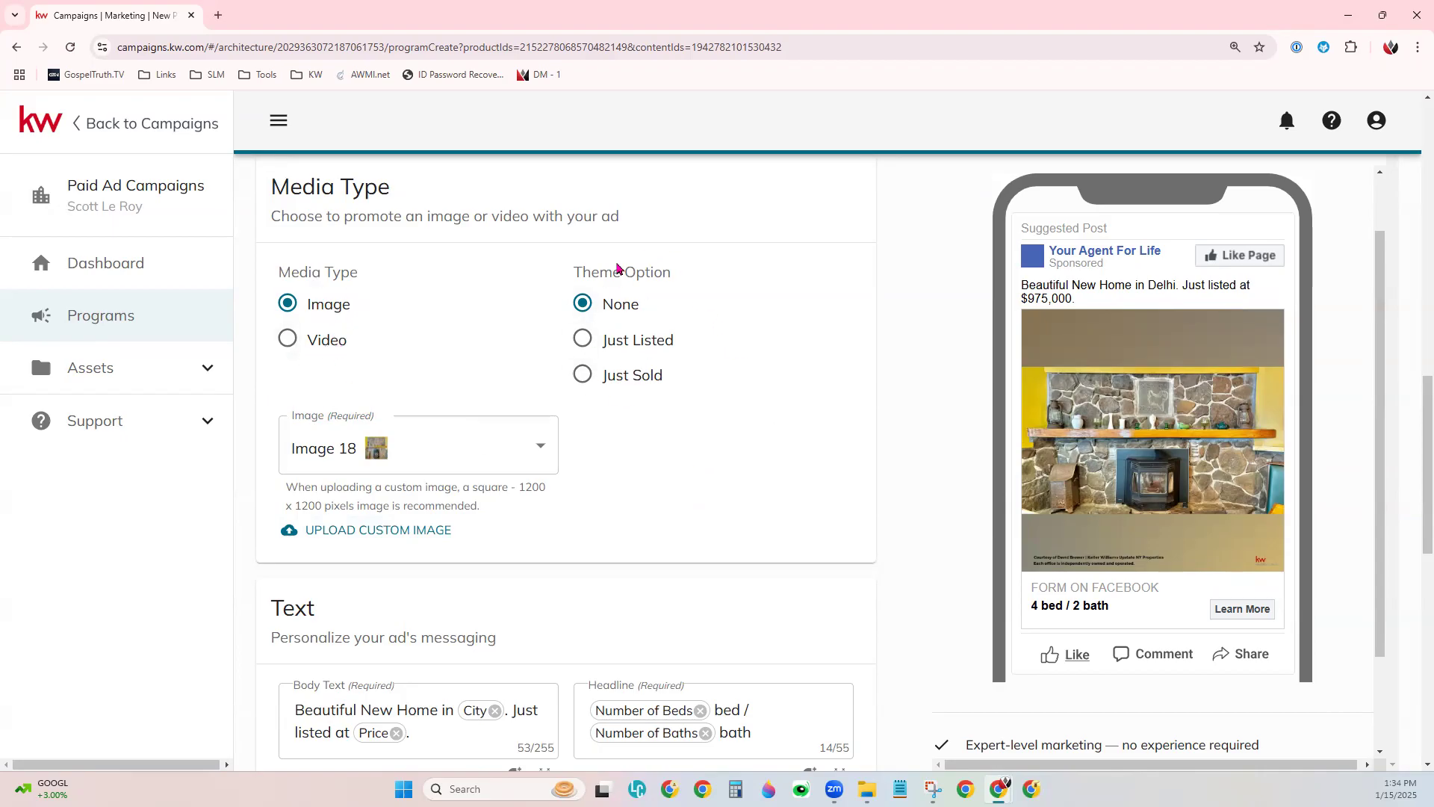
- Preview the ad with the Just Listed theme, and set the theme option to Just Sold
click(632, 349)
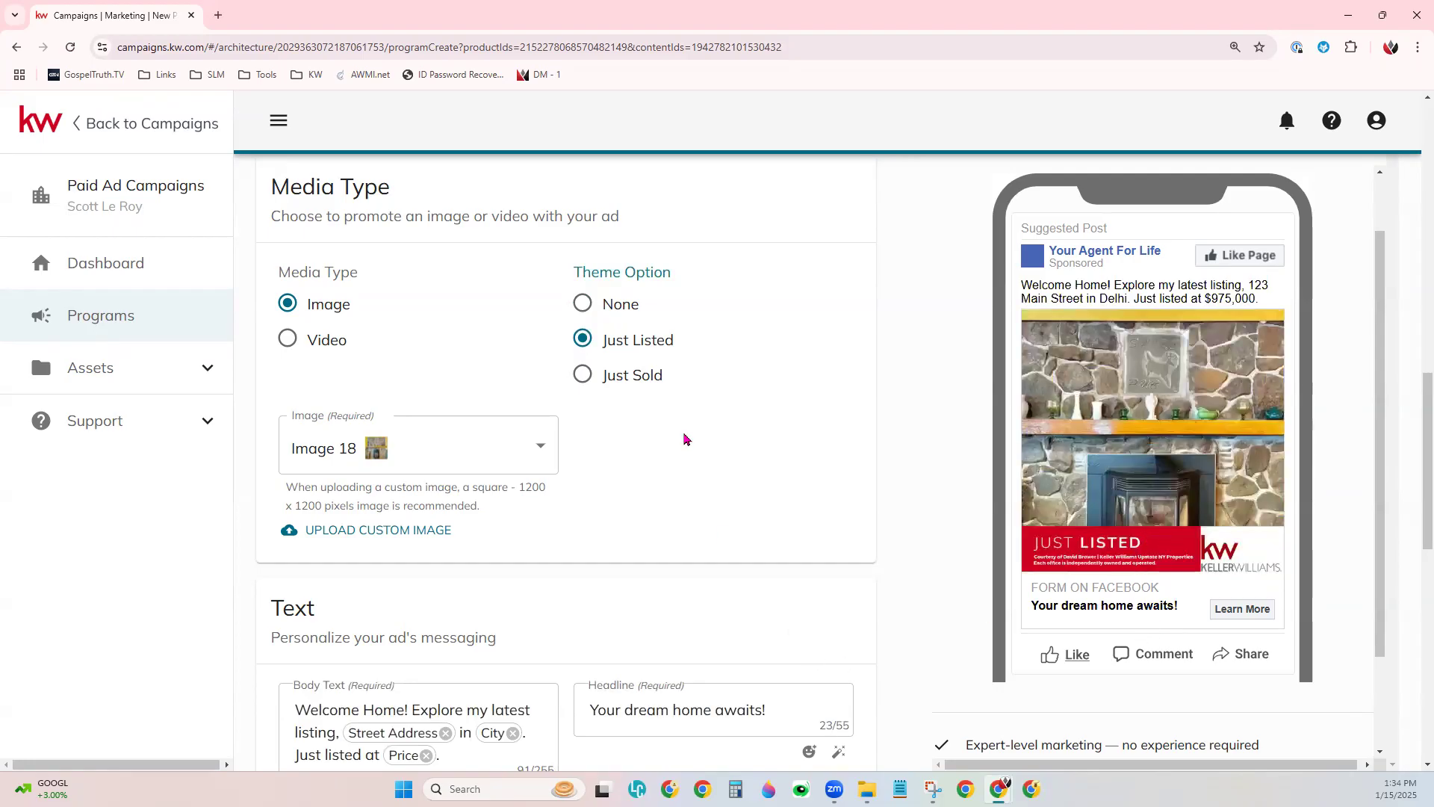
click(578, 383)
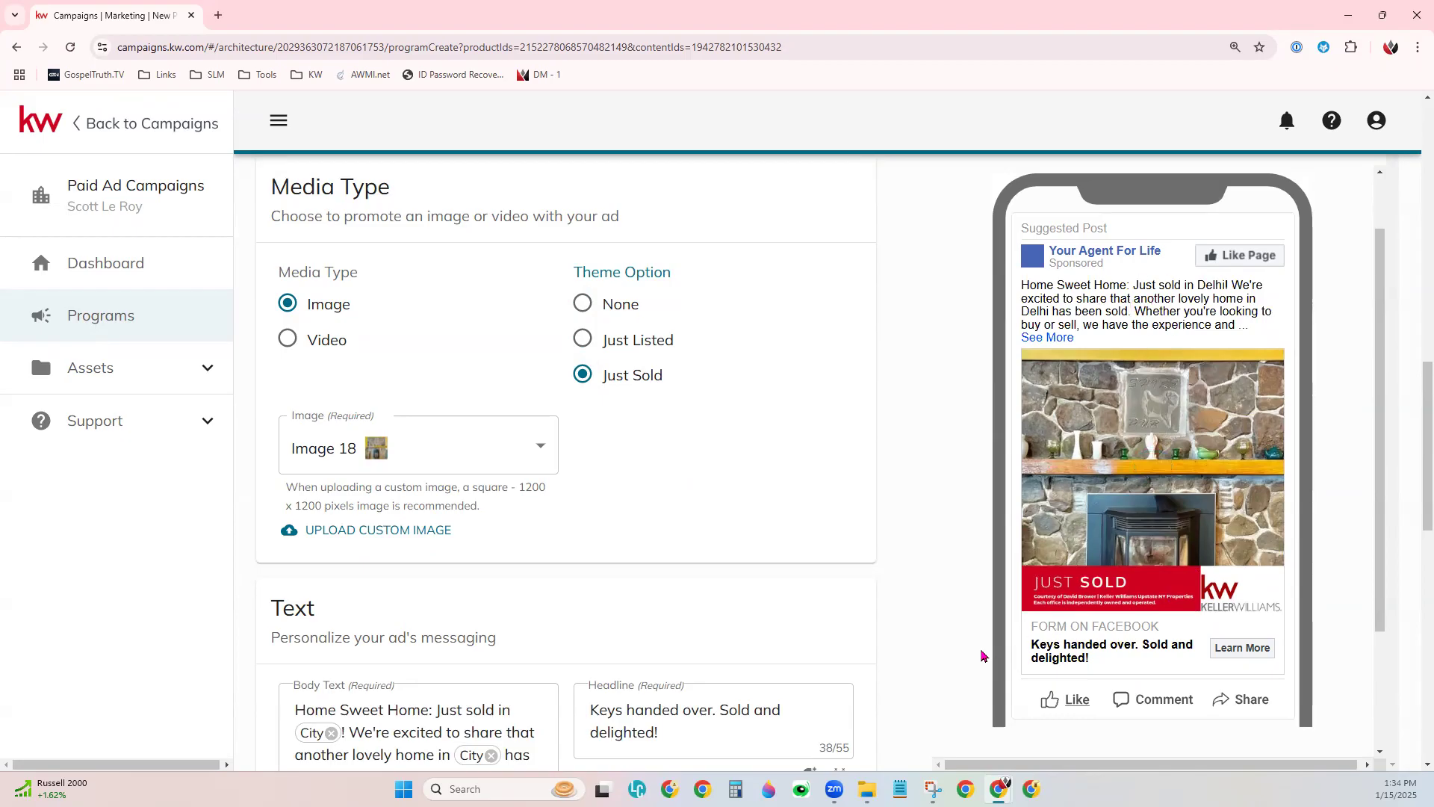
- View the ad's body text and the emojis available for it, without adding one
scroll(792, 558, down, 3)
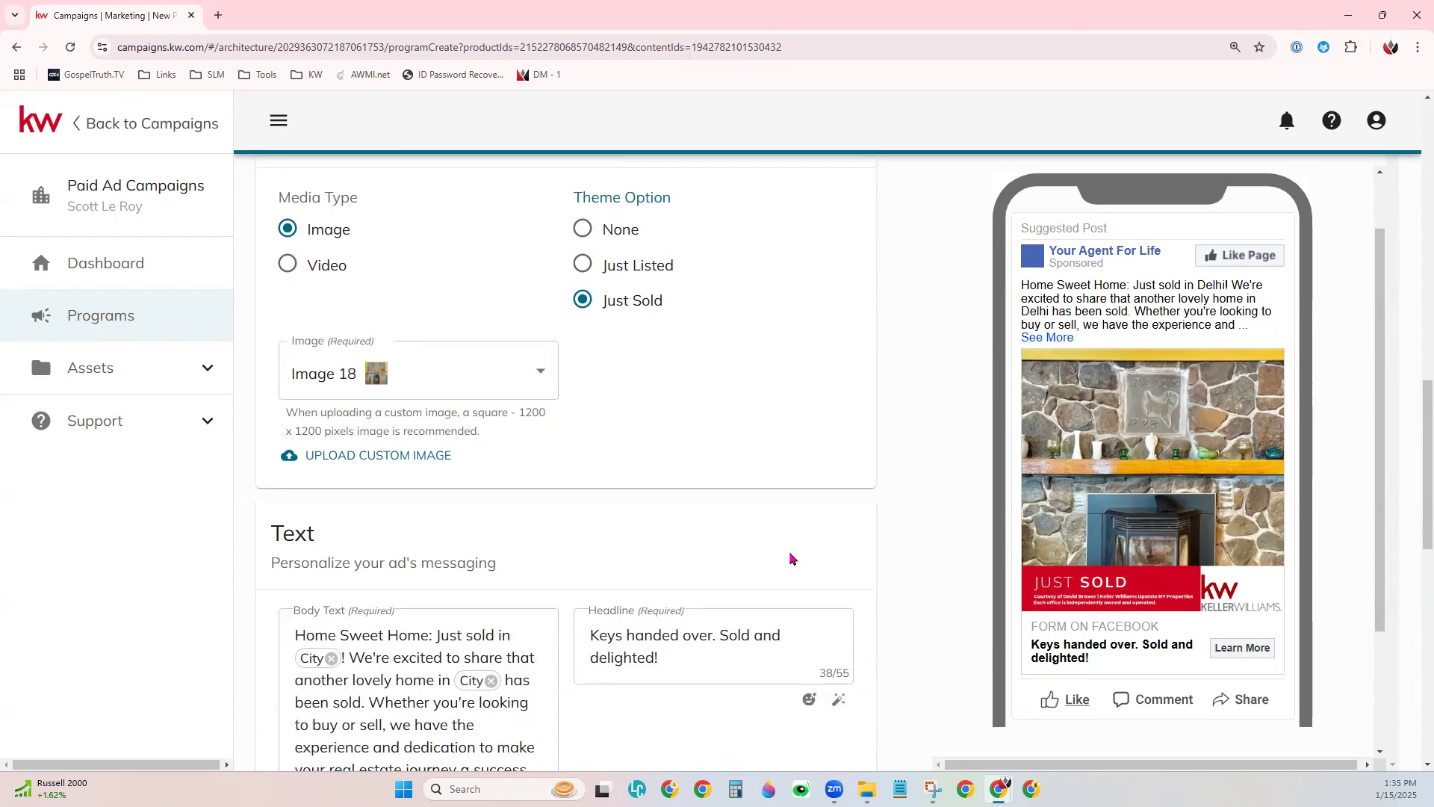
scroll(792, 558, down, 1)
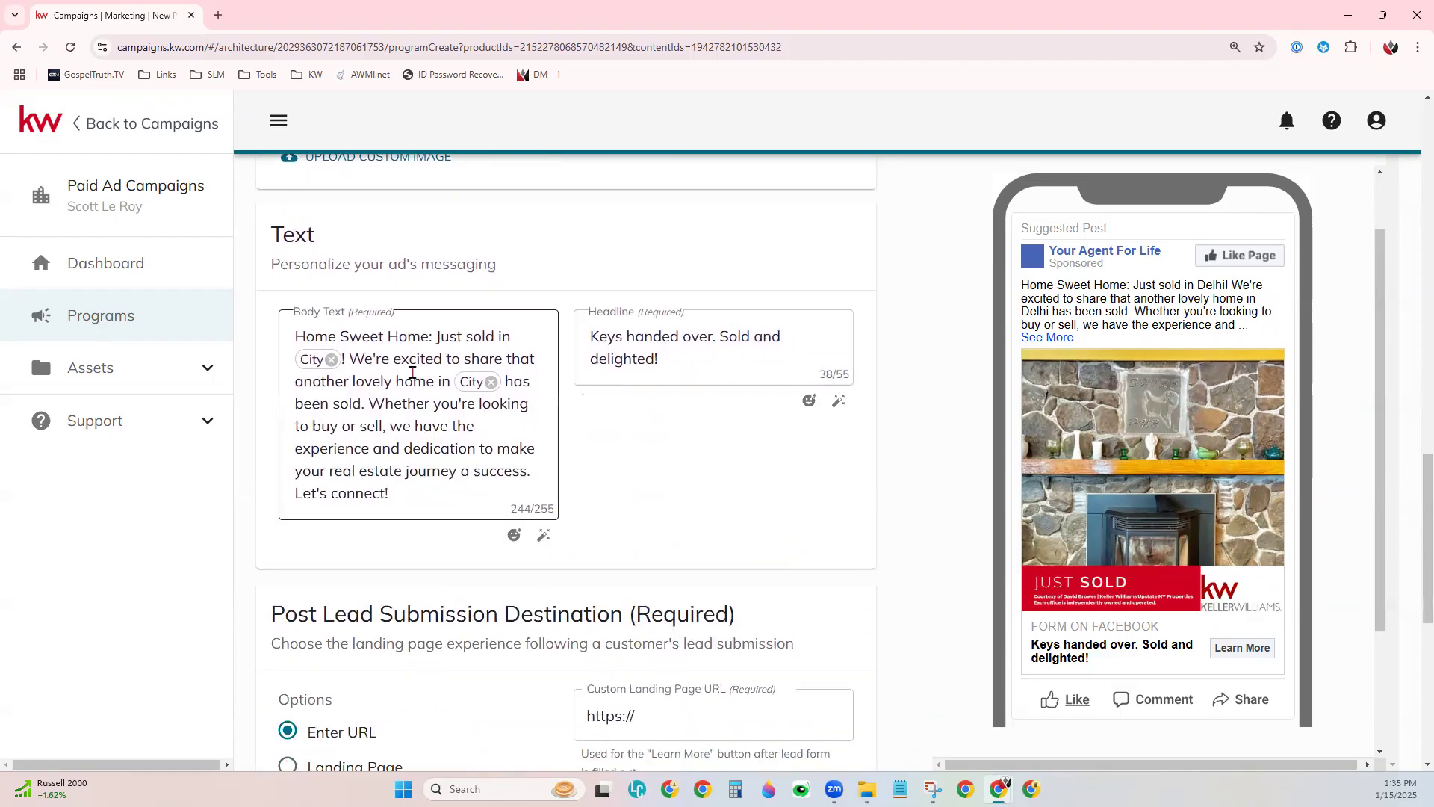
click(380, 330)
click(647, 497)
click(514, 535)
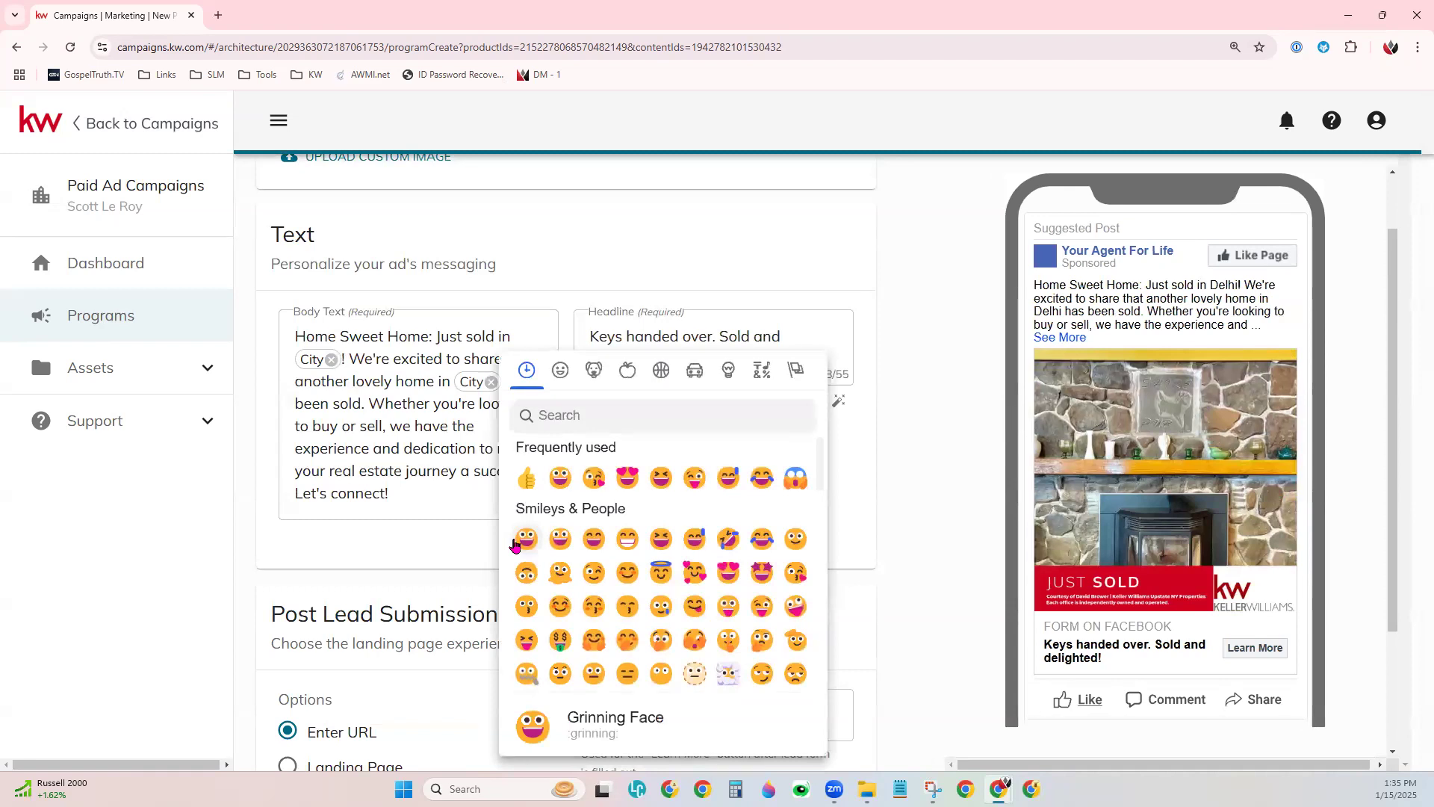
click(435, 570)
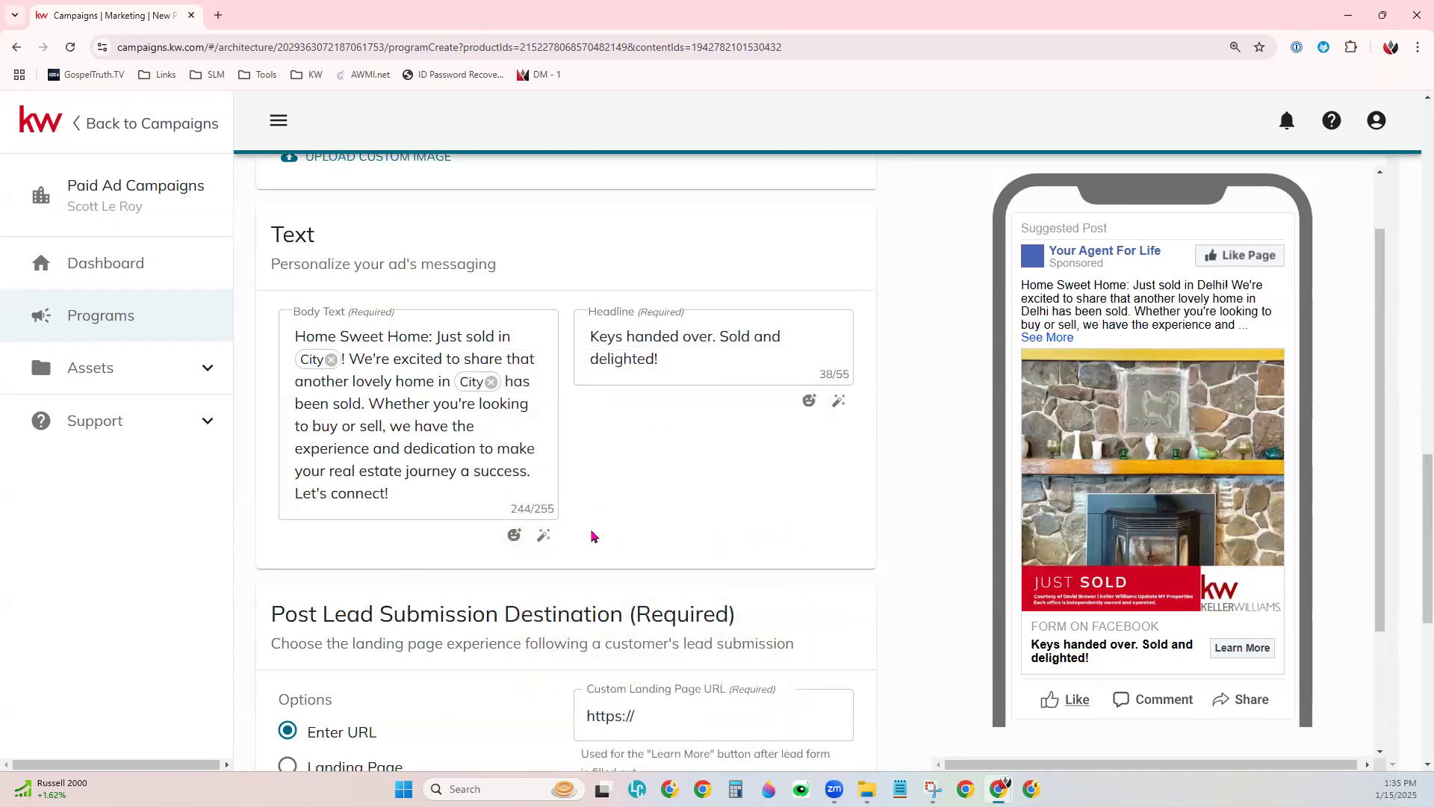
- Generate new body text for the ad with Write with AI and have it rewritten in a different style
click(544, 536)
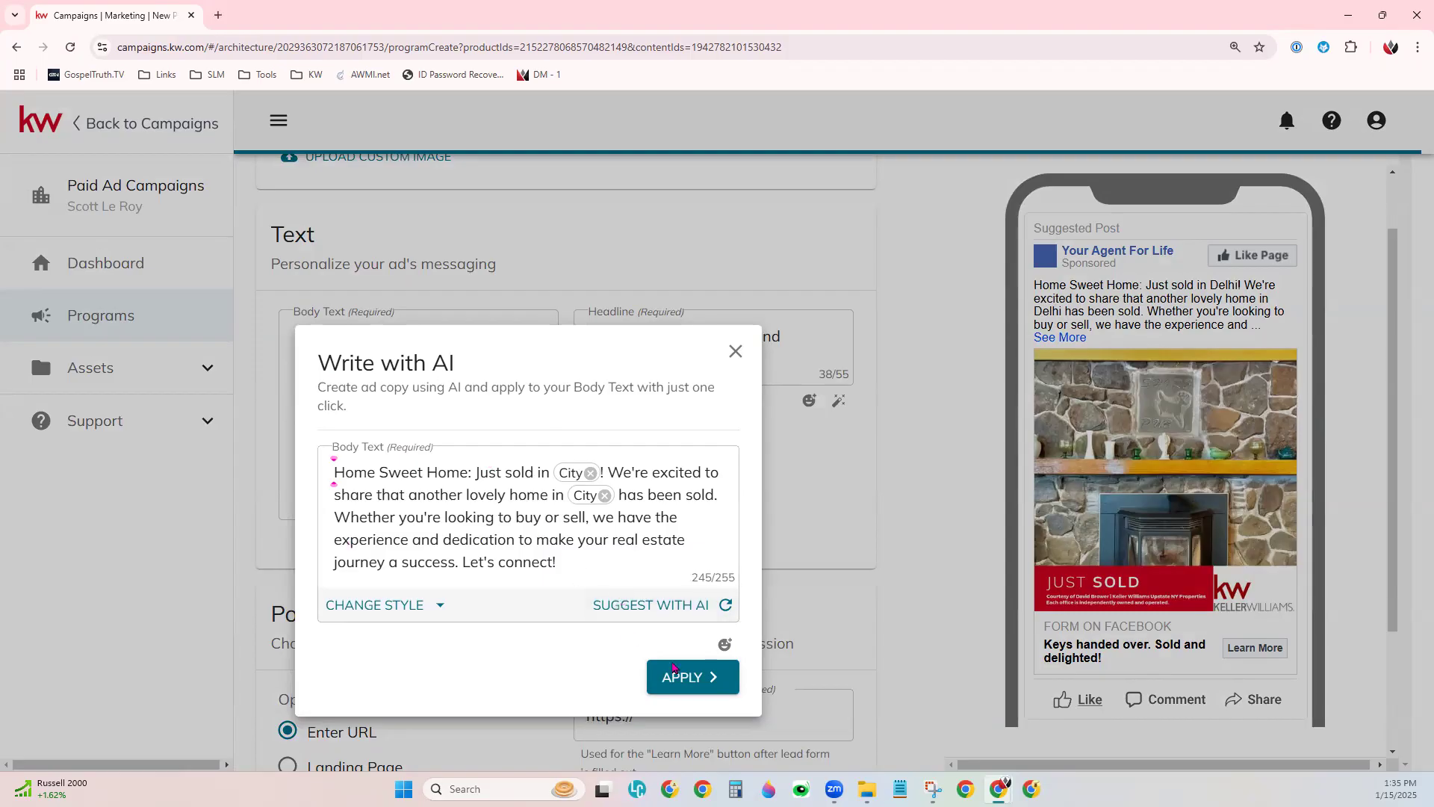
click(687, 601)
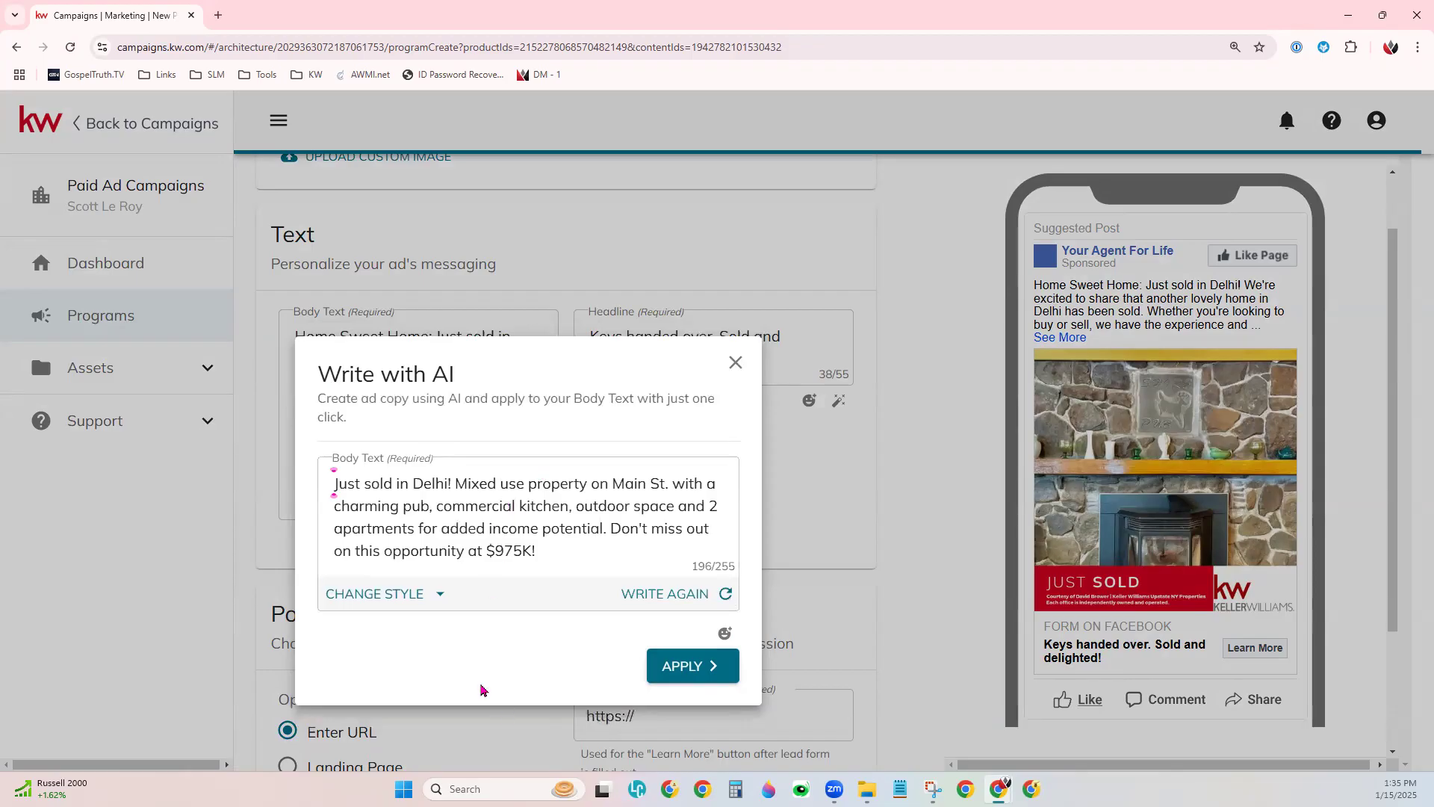
click(440, 595)
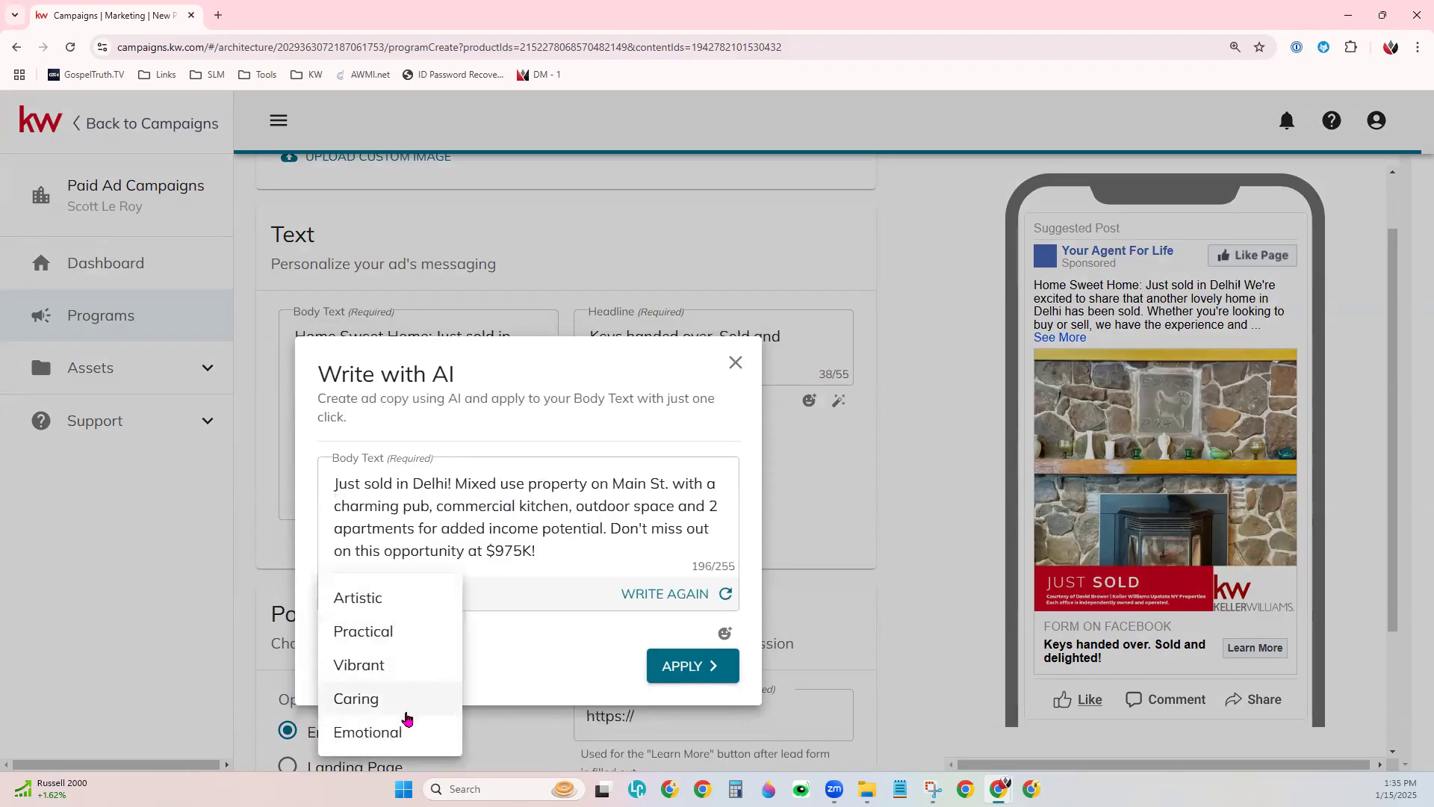
click(394, 686)
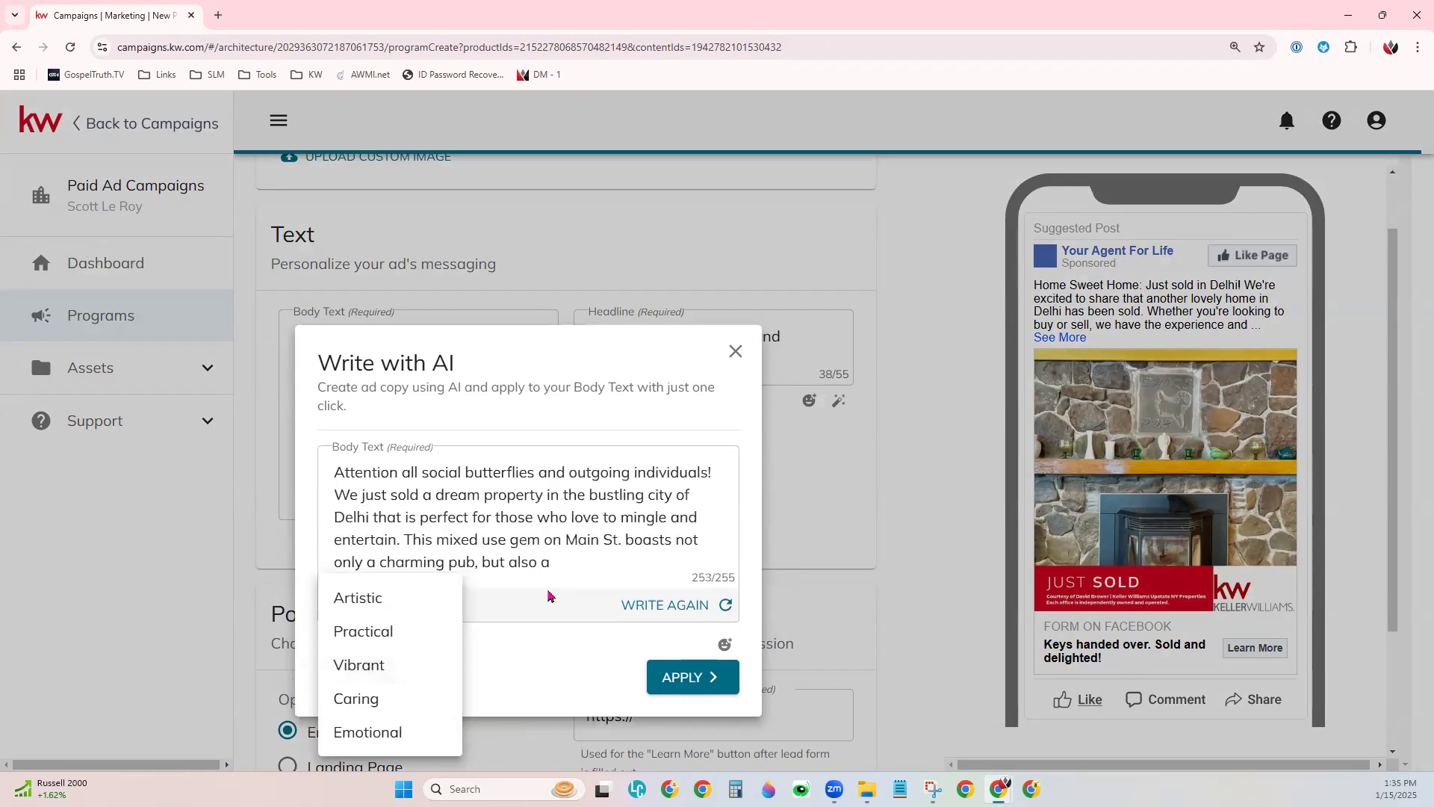
click(546, 630)
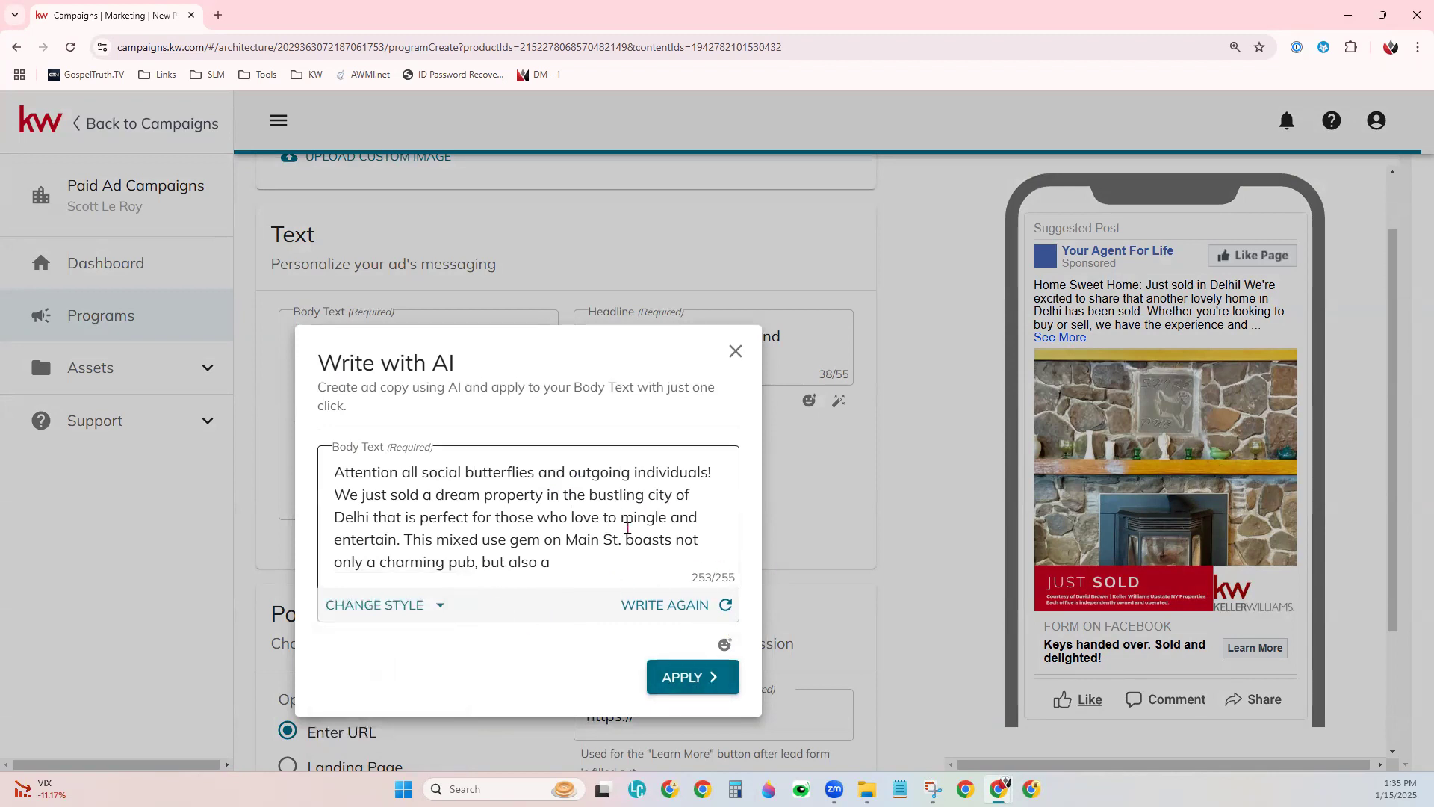
- Delete the incomplete last sentence after "entertain." from the AI text and apply the result to the ad's body text
click(493, 517)
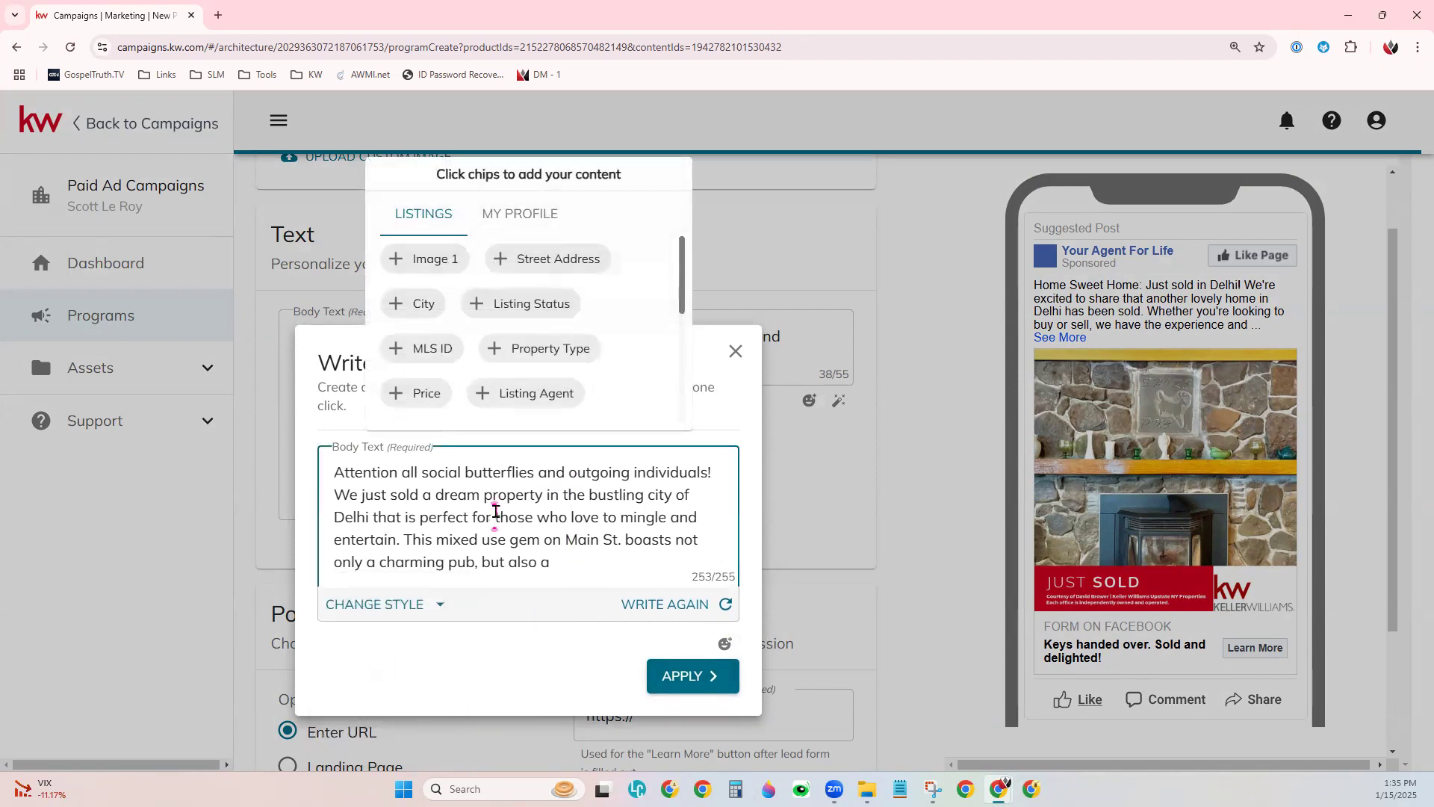
drag(495, 516, 623, 517)
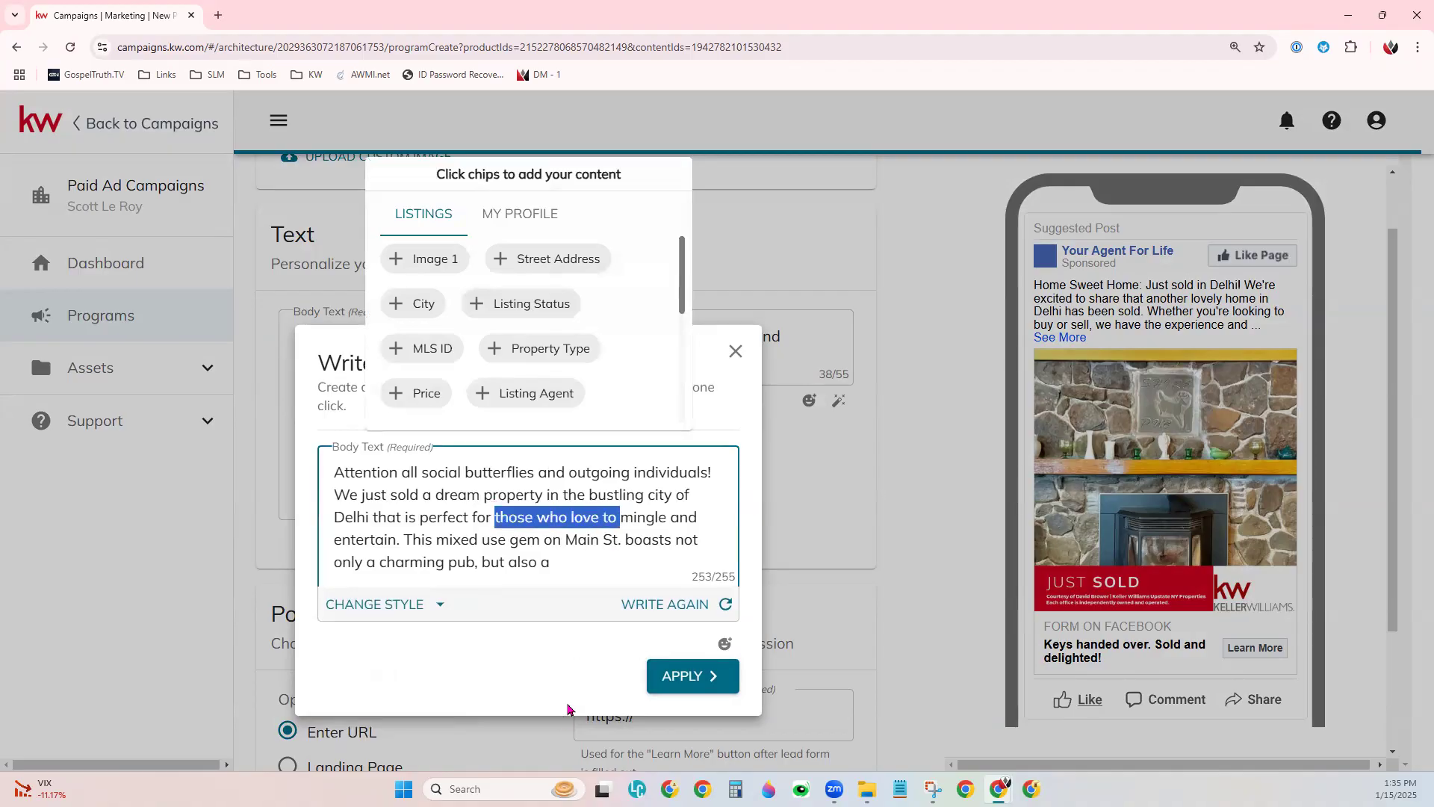
click(595, 566)
drag(595, 566, 404, 539)
key(BackSpace)
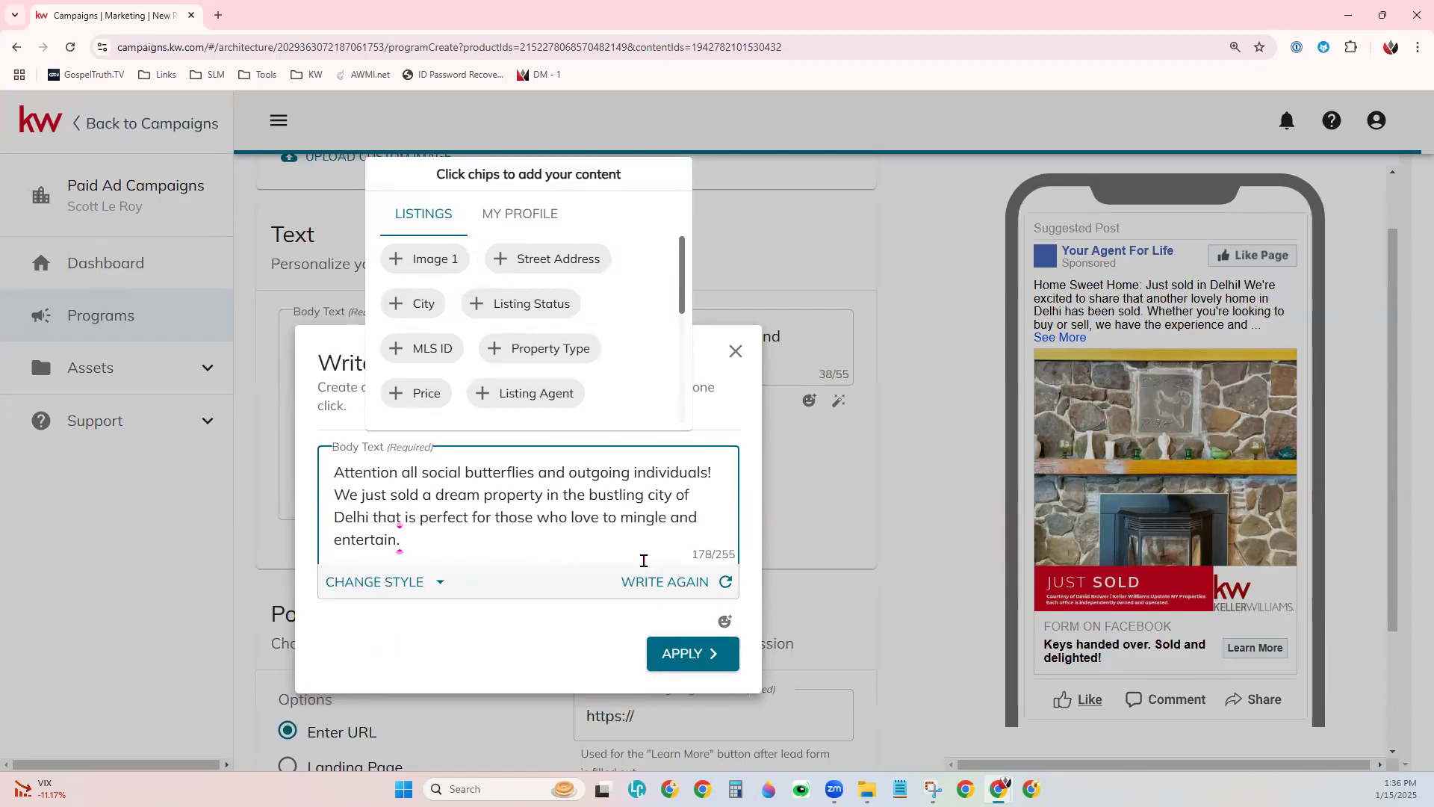
click(686, 654)
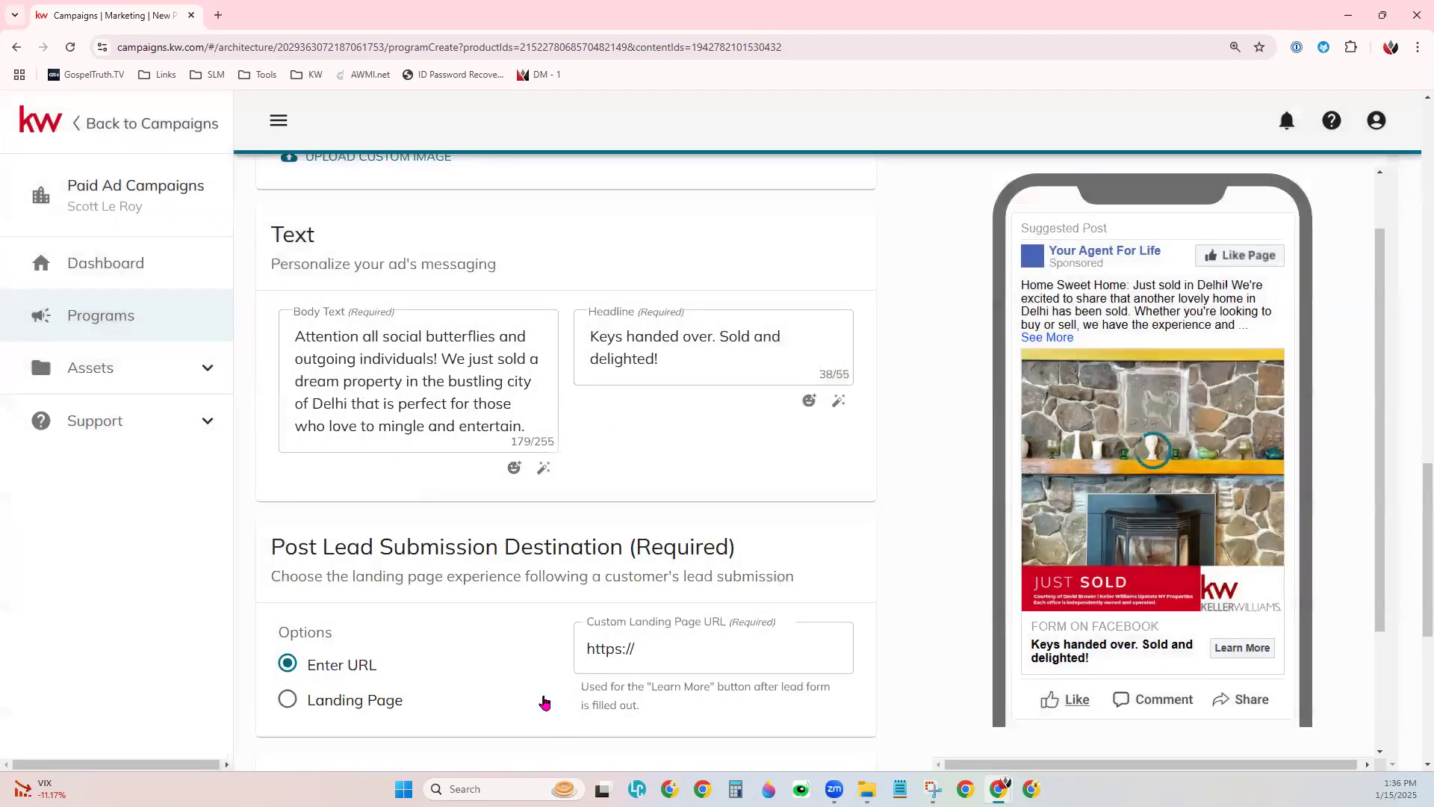
- View the Listings and My Profile content chips available for the body text, without adding one
click(452, 402)
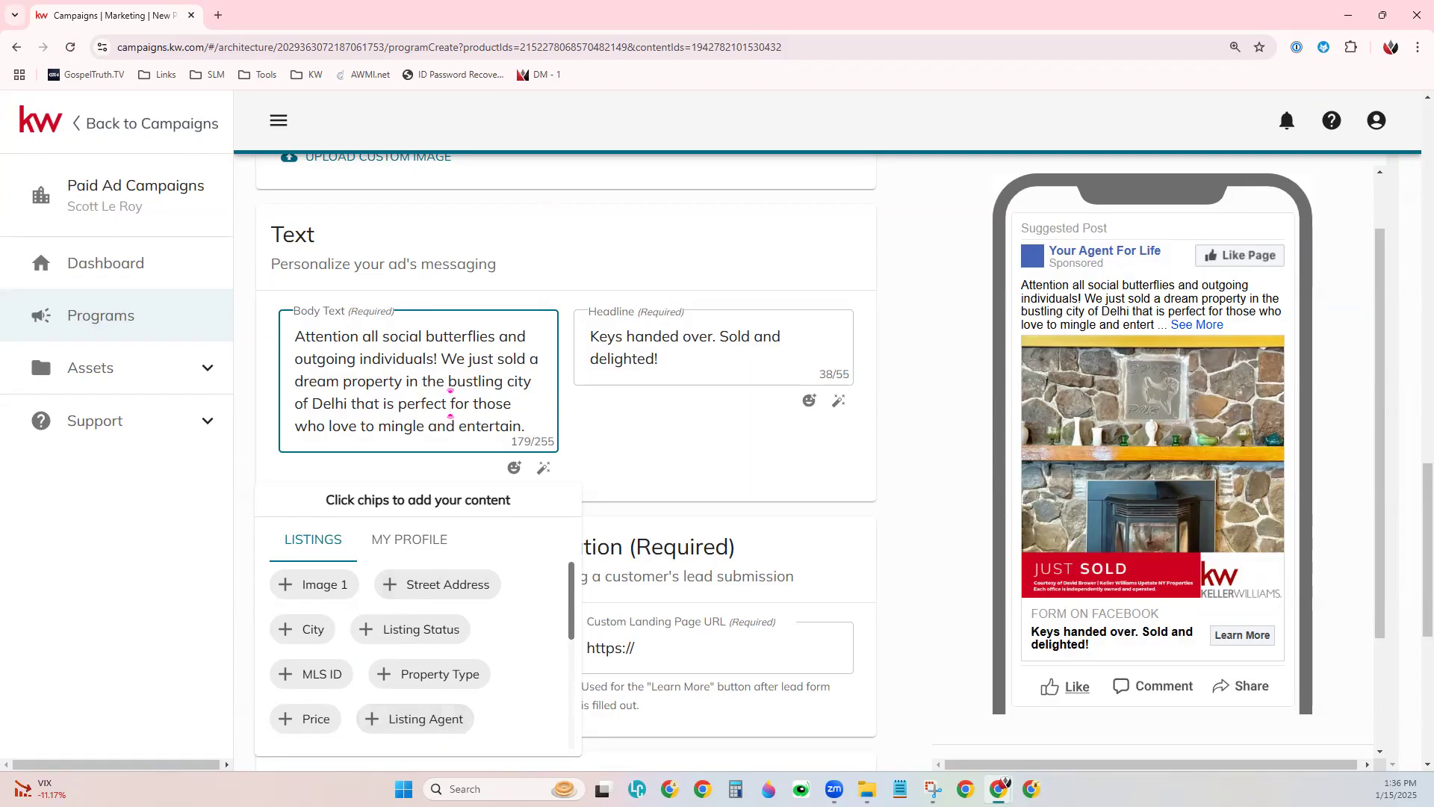
click(437, 380)
click(420, 539)
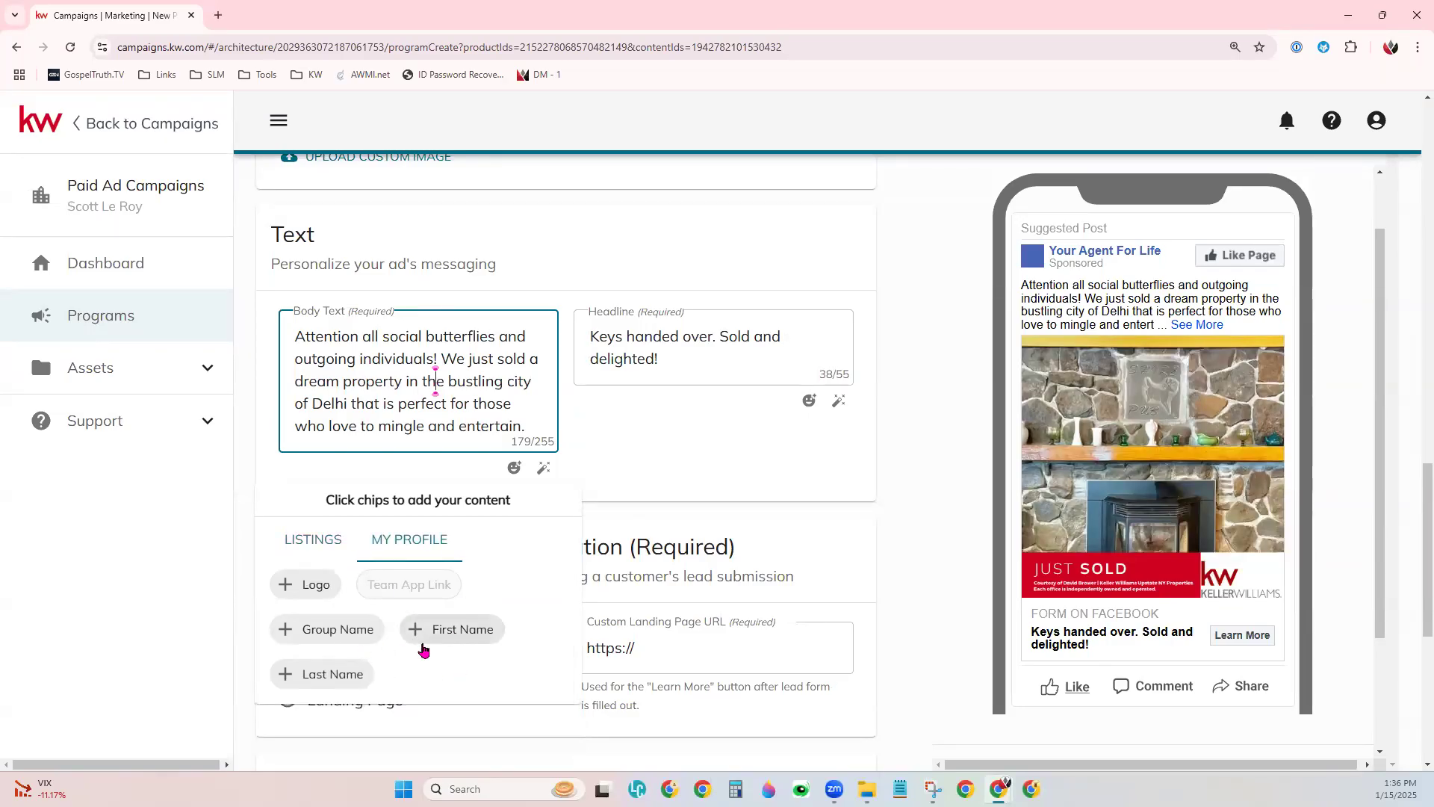
click(321, 552)
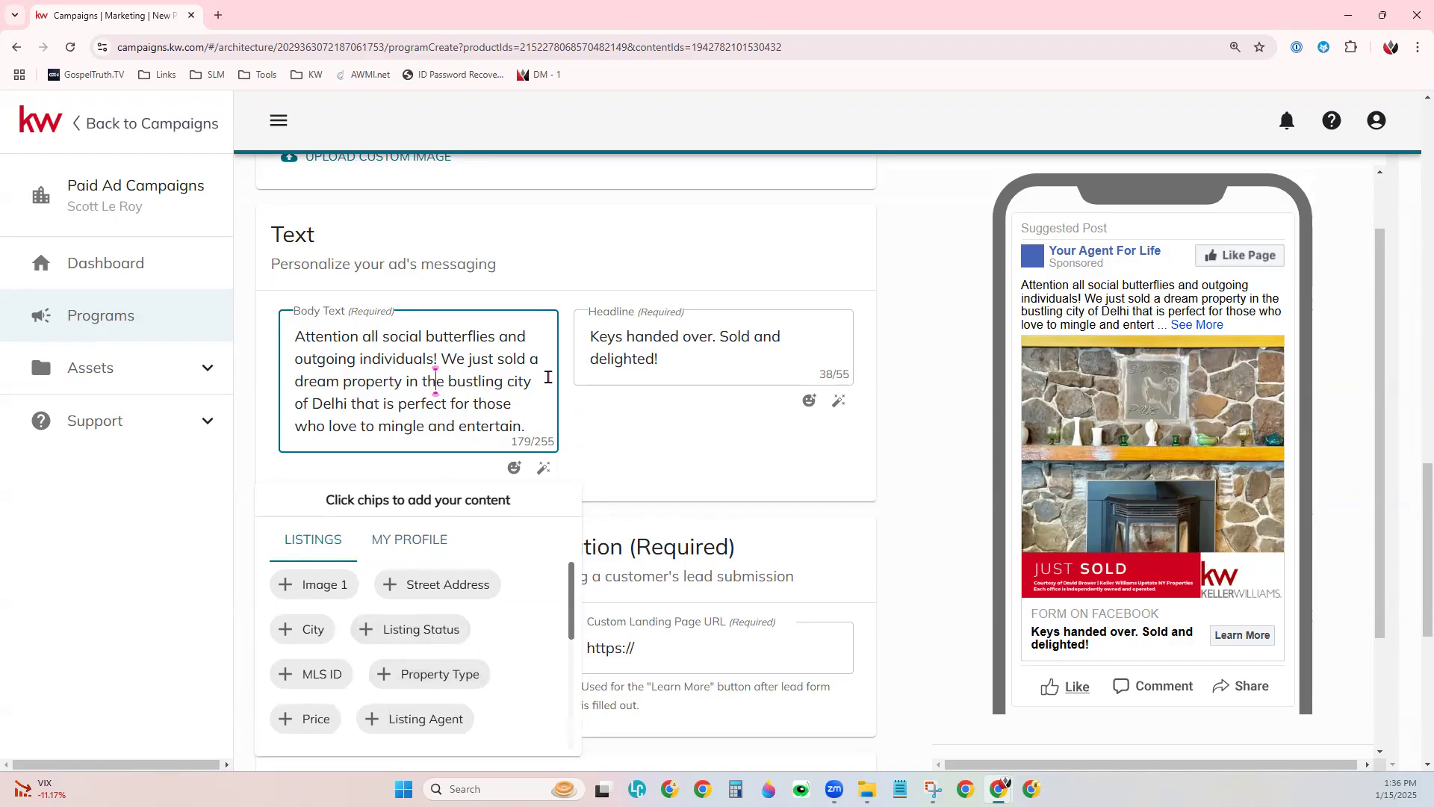
- Replace the word Delhi in the body text with the City chip, and leave the headline text as it is
drag(349, 405, 311, 405)
key(BackSpace)
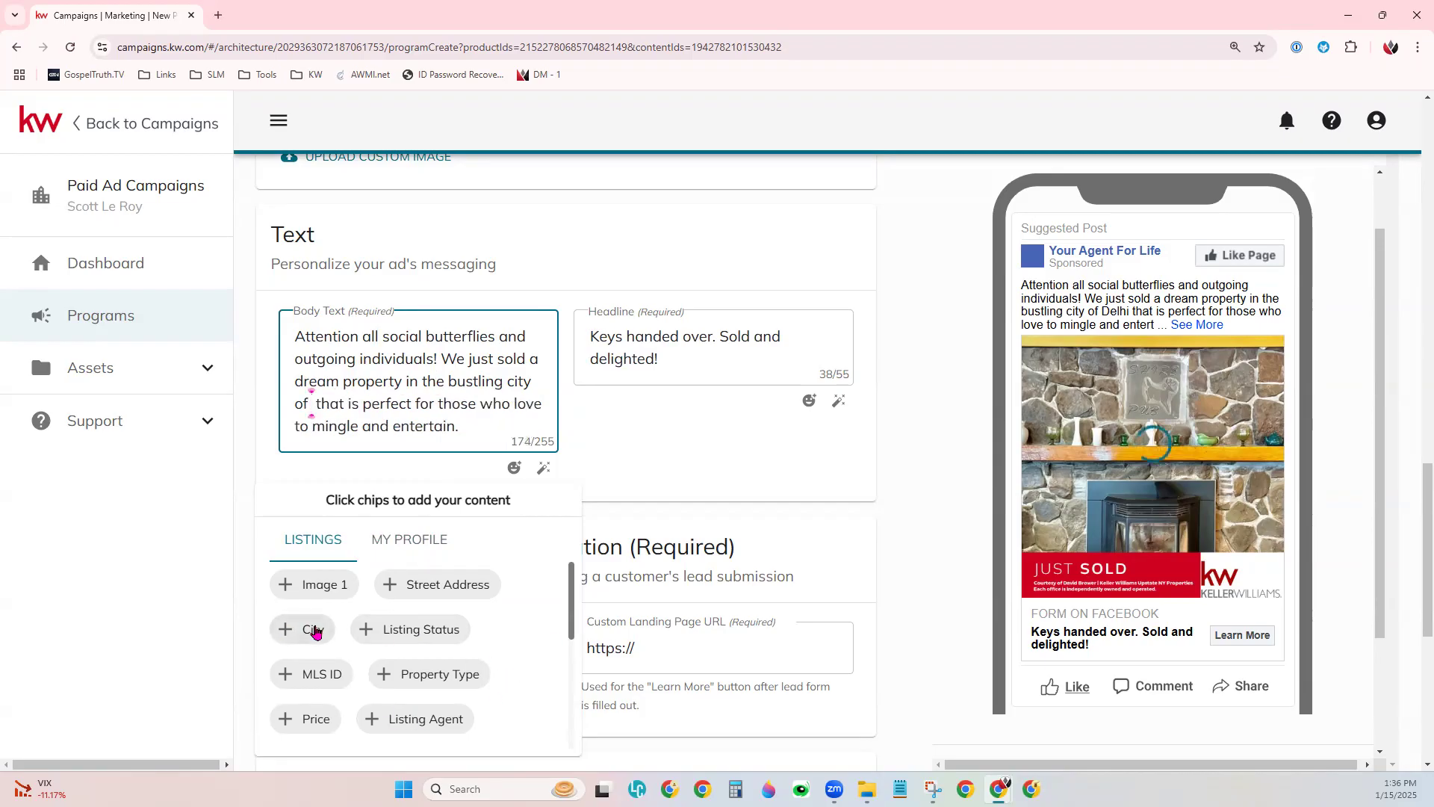
click(301, 627)
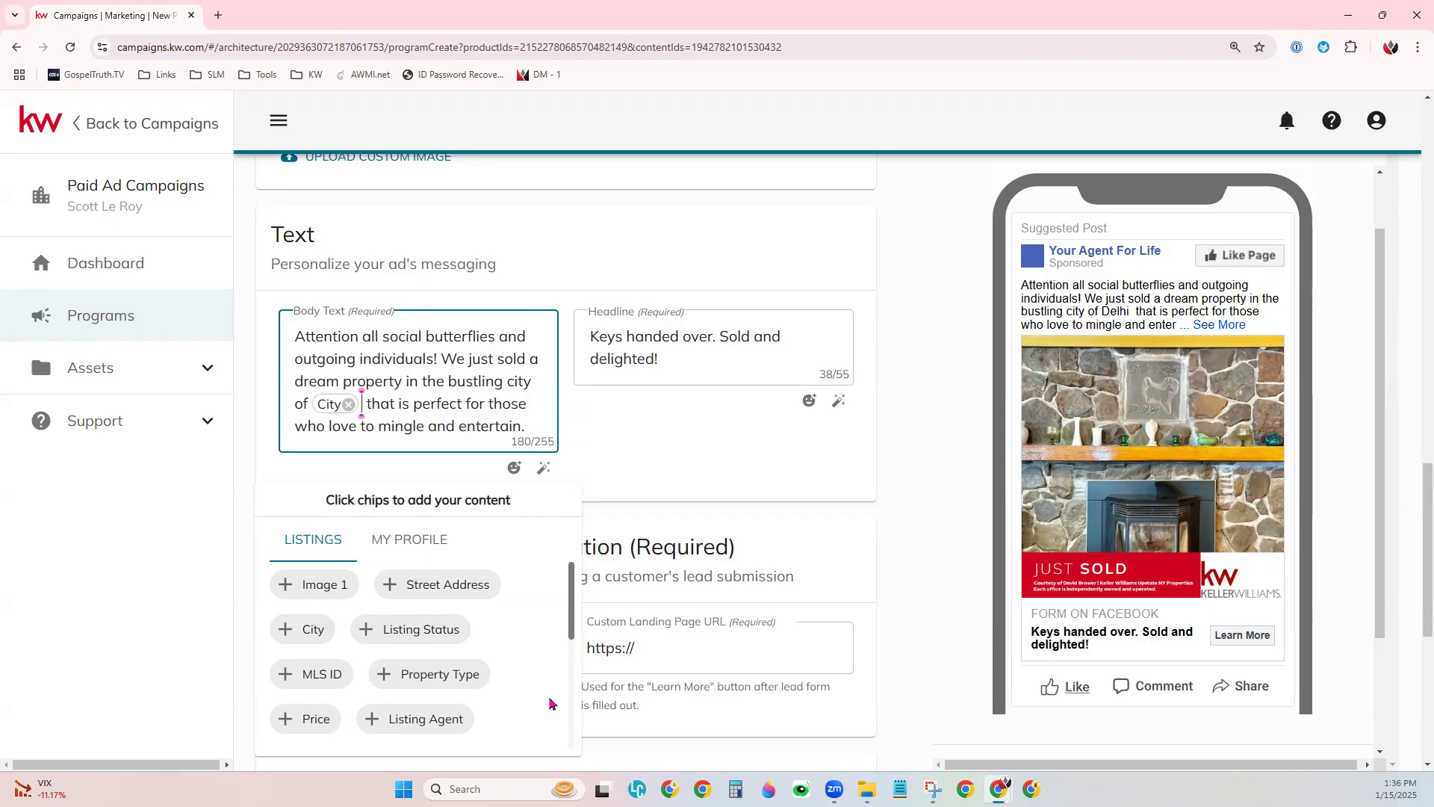
click(695, 440)
click(702, 359)
click(892, 541)
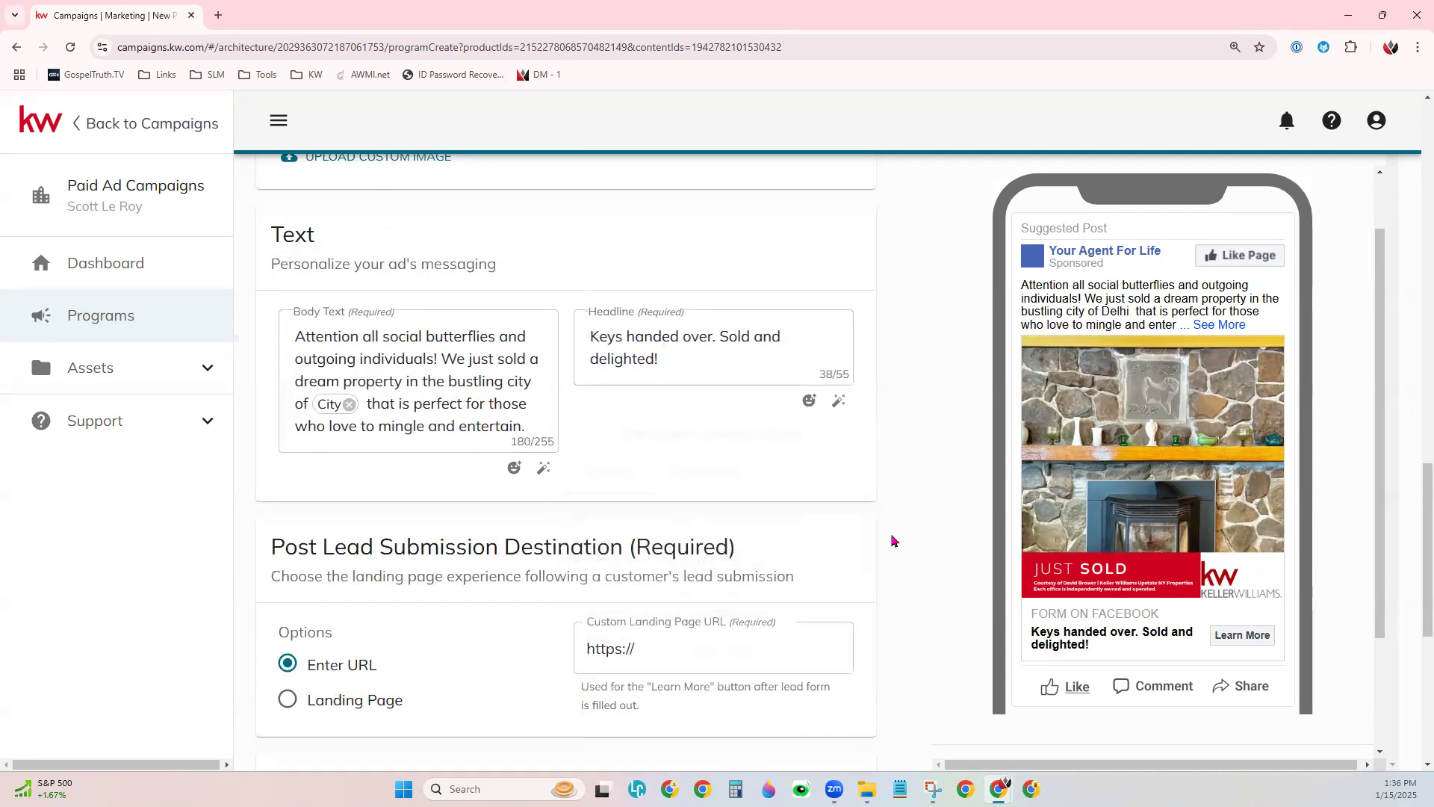
- Keep the Enter URL option for the post lead submission destination and enter the agent's KW website address as the custom landing page URL
scroll(892, 541, down, 4)
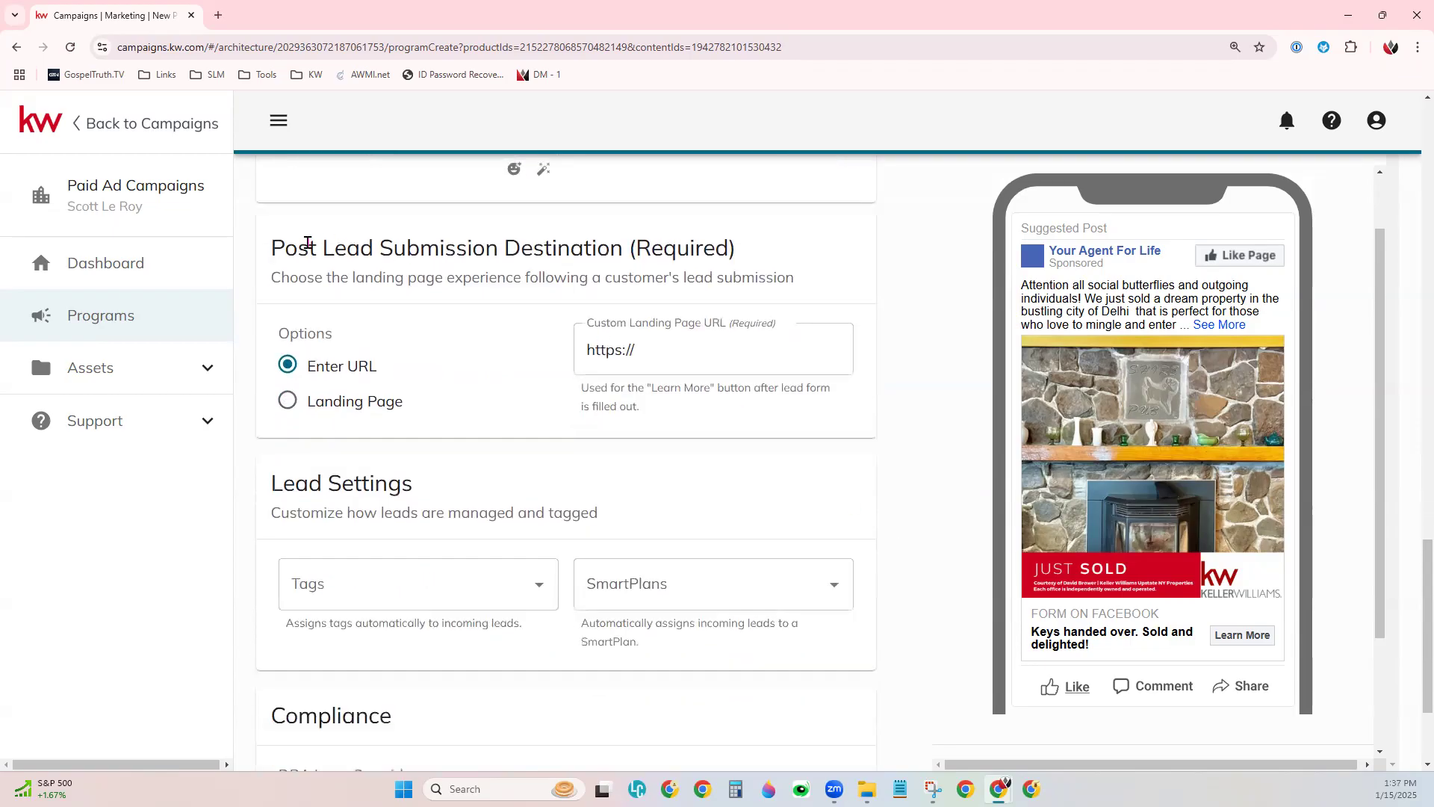
drag(271, 248, 647, 249)
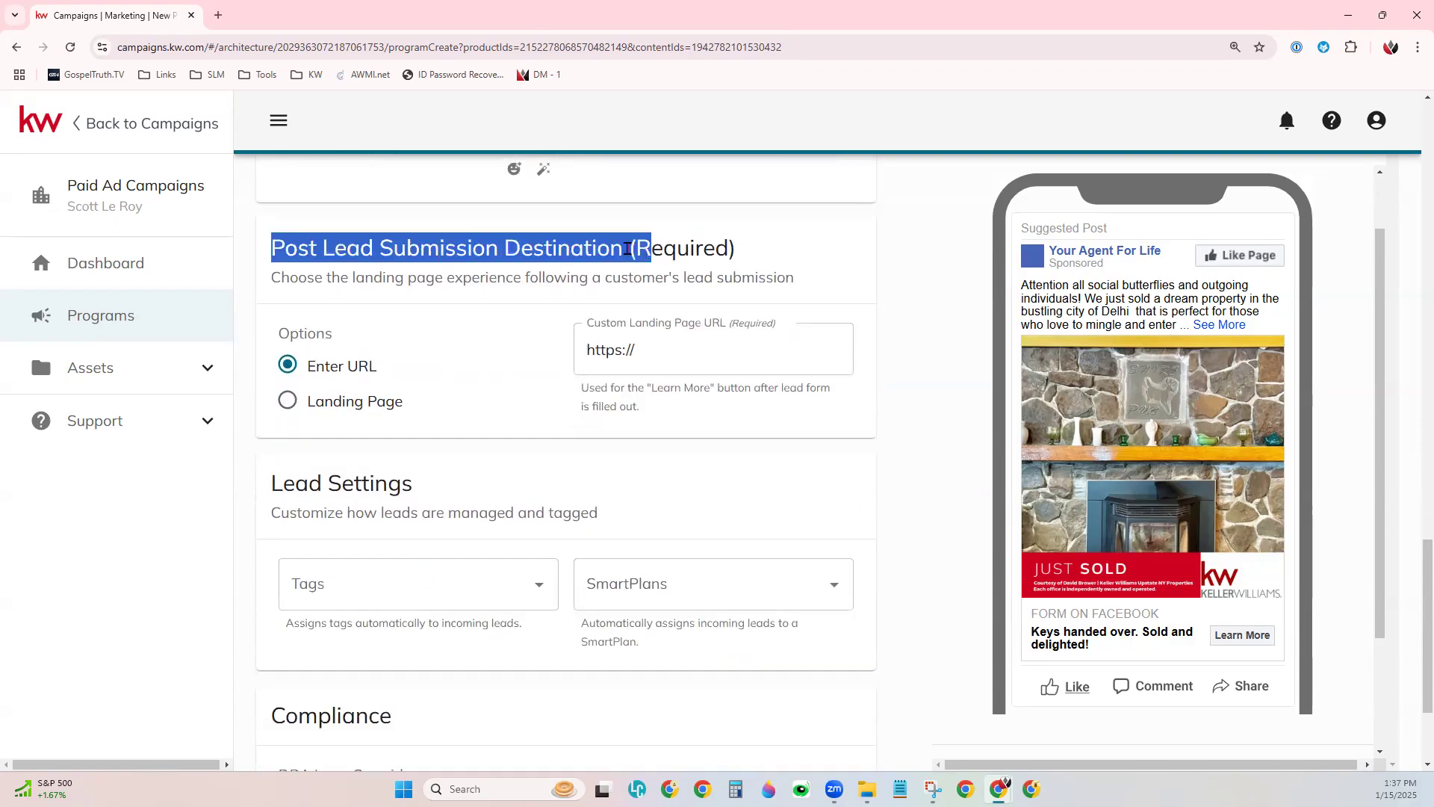
click(493, 377)
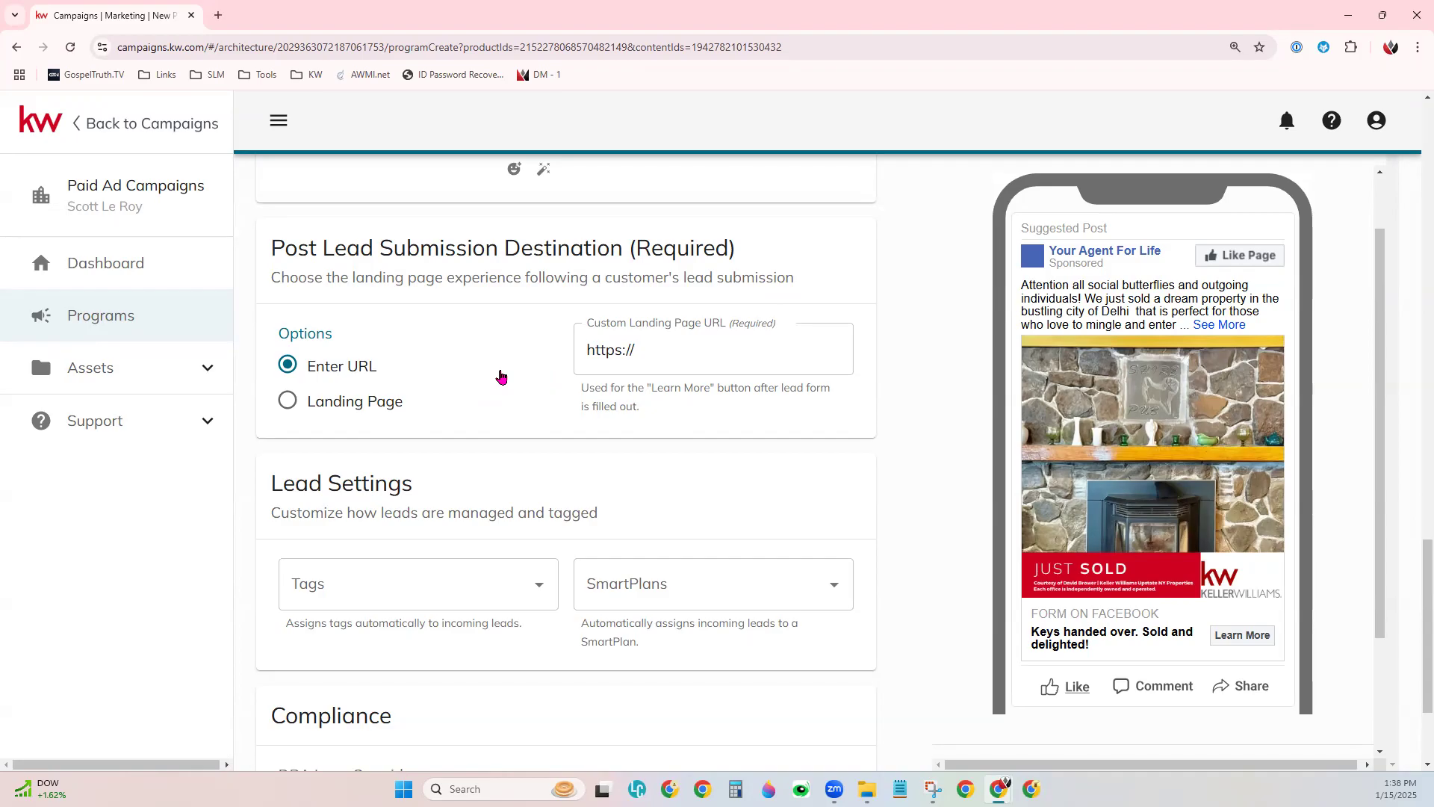
click(693, 342)
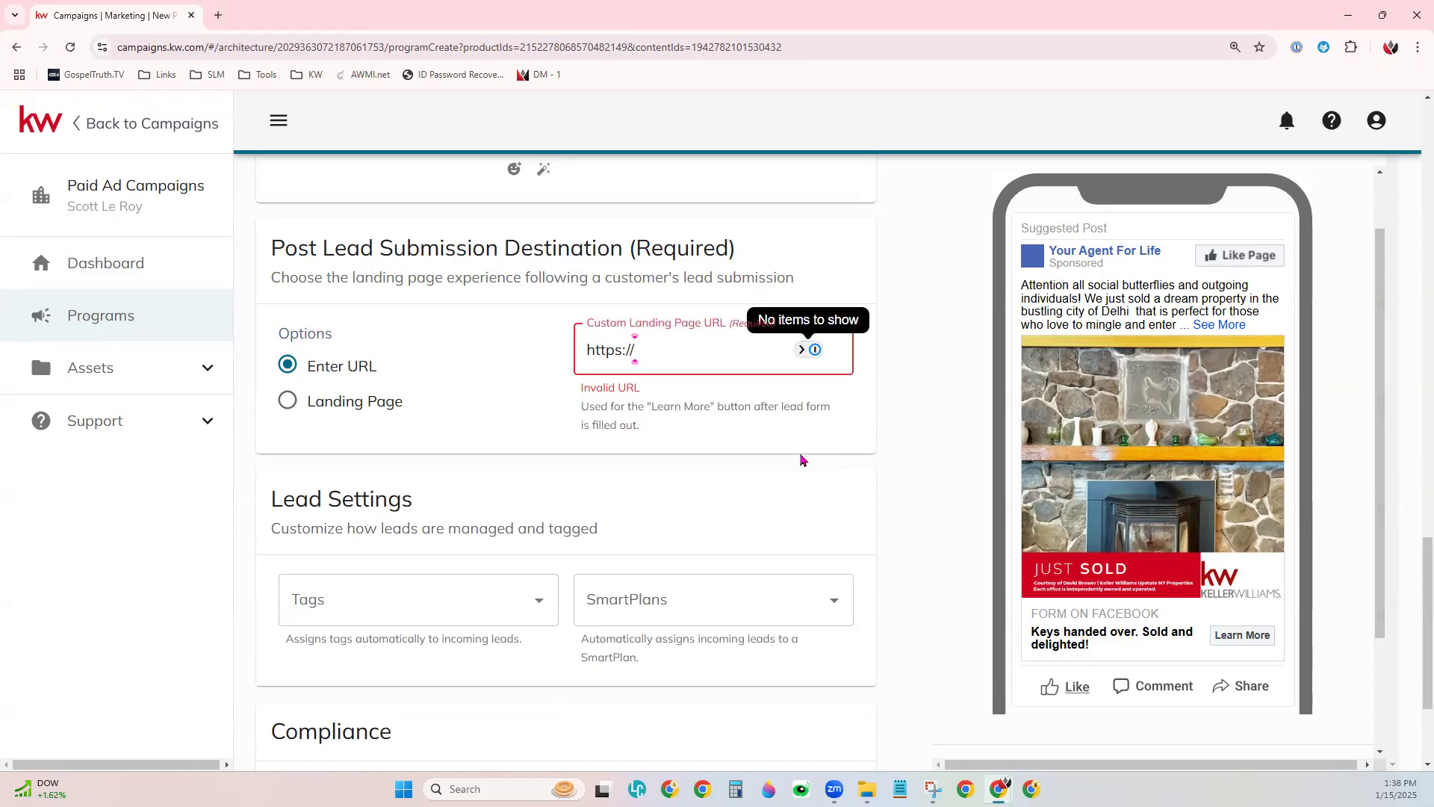
text(scottleroym)
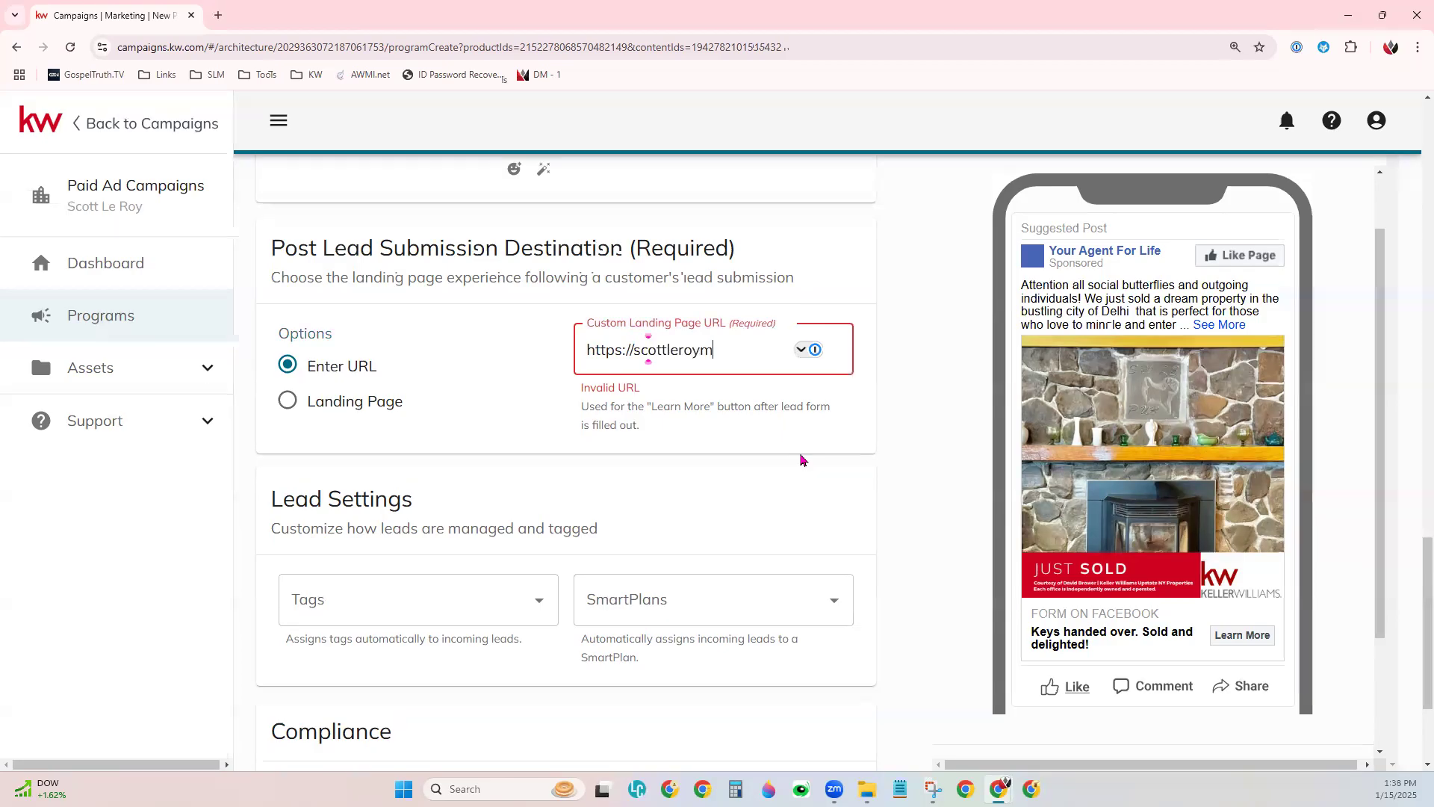
text(arketing.kw.com)
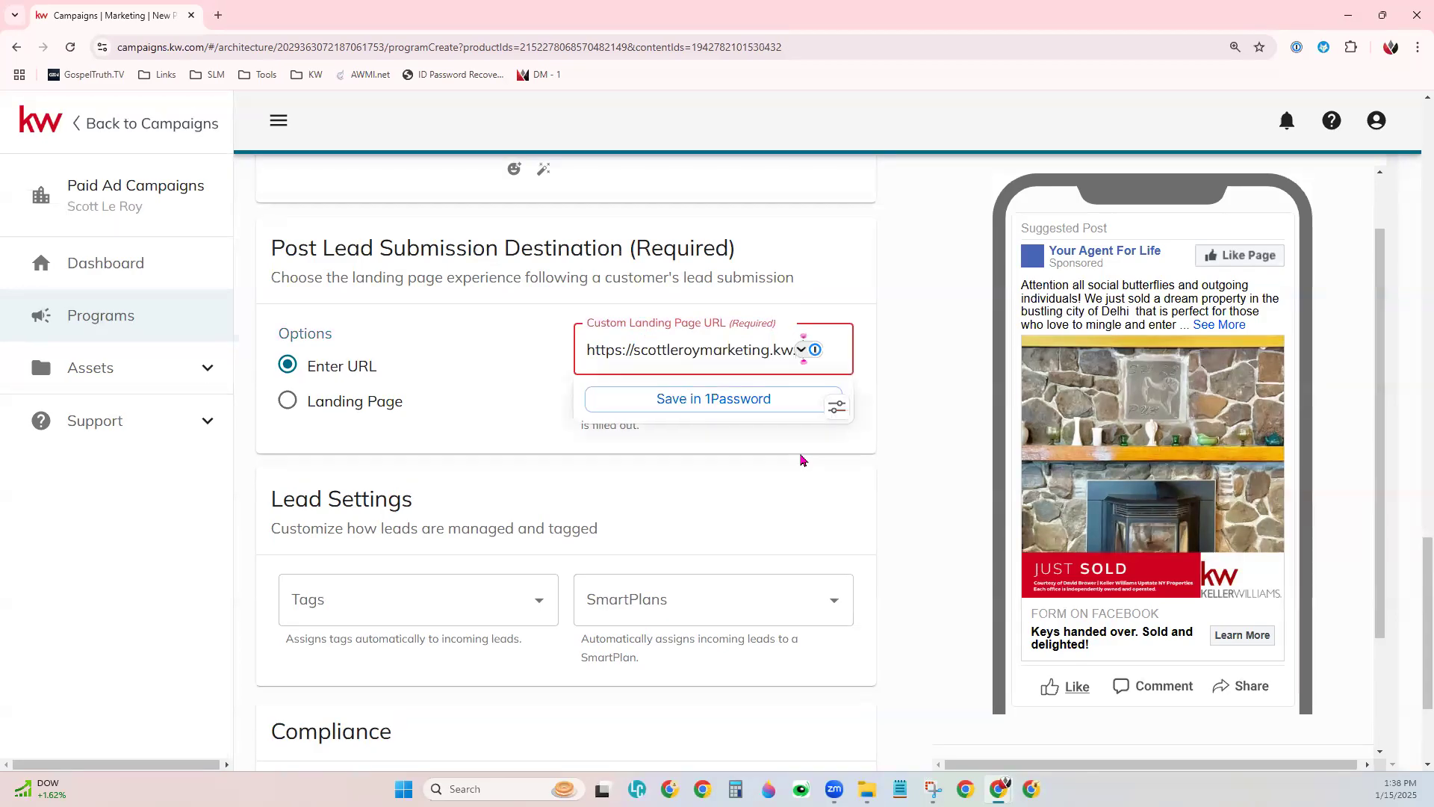
click(948, 391)
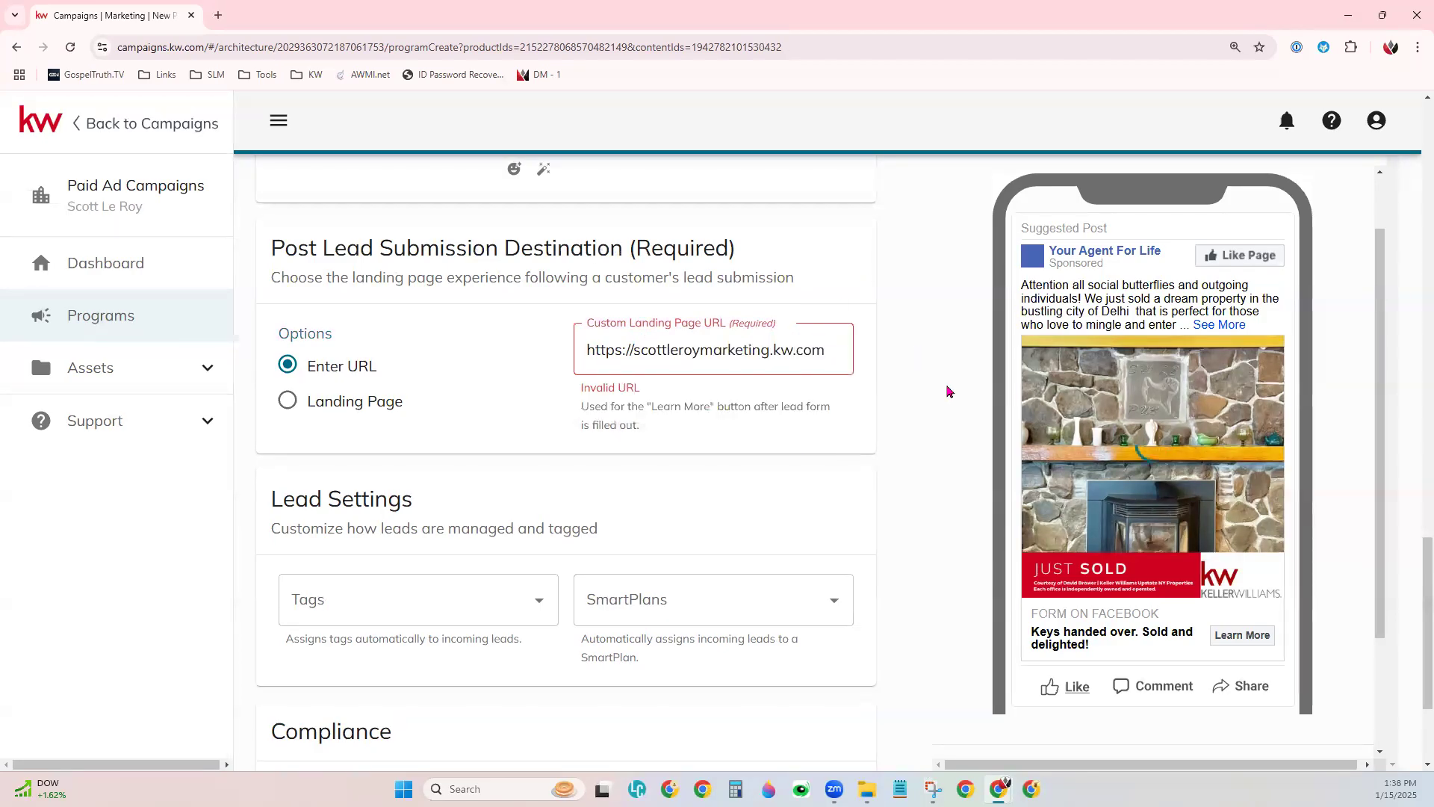
click(818, 359)
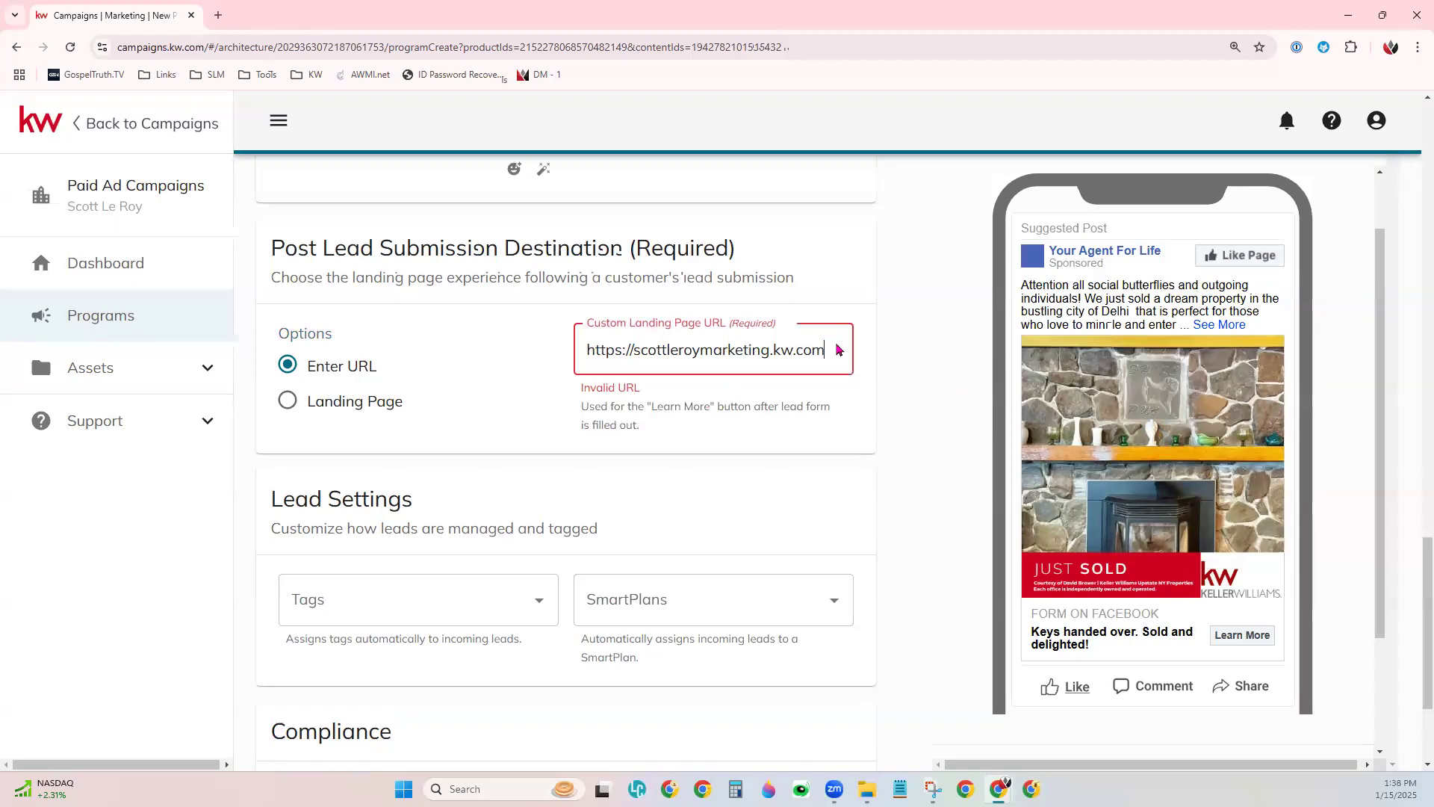
click(906, 380)
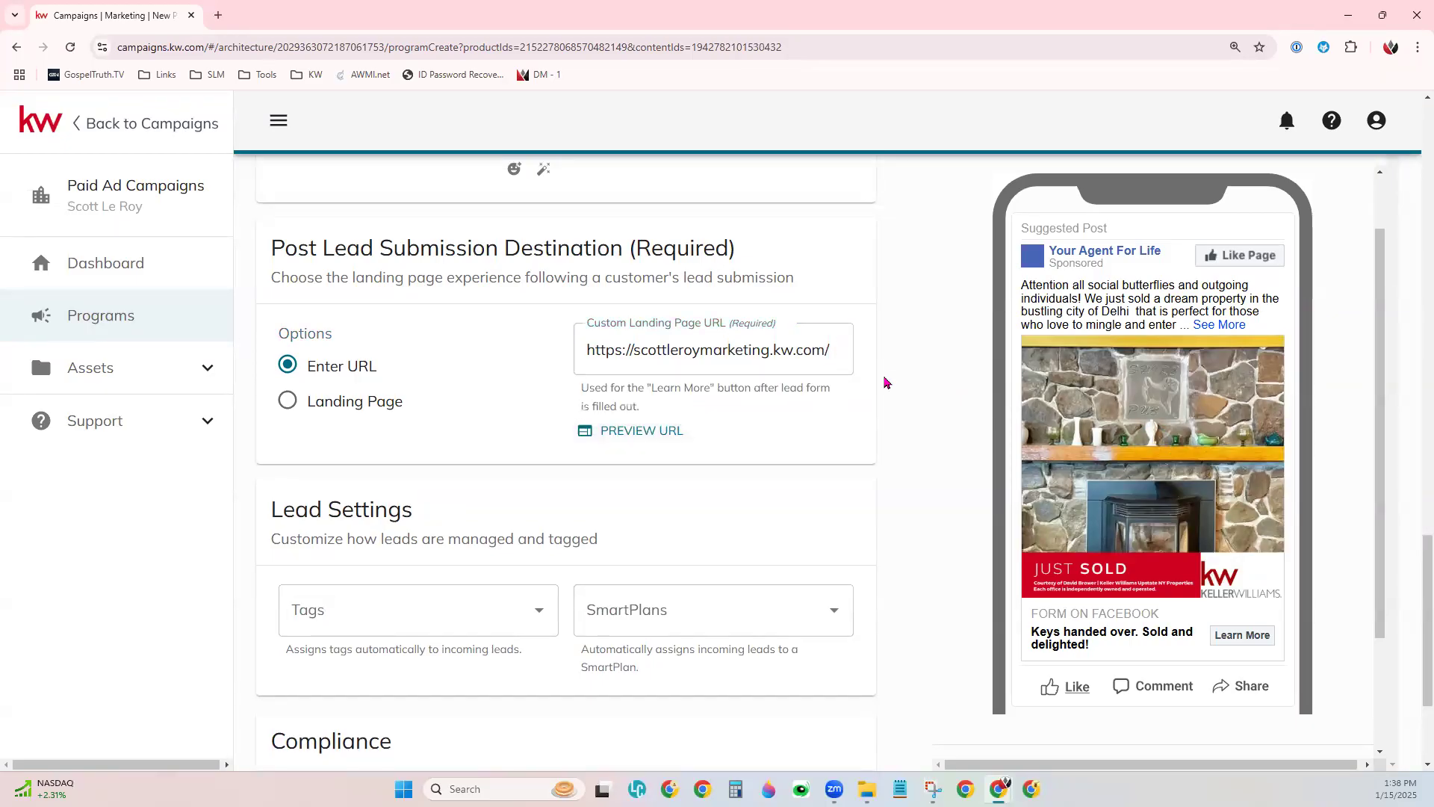
click(730, 362)
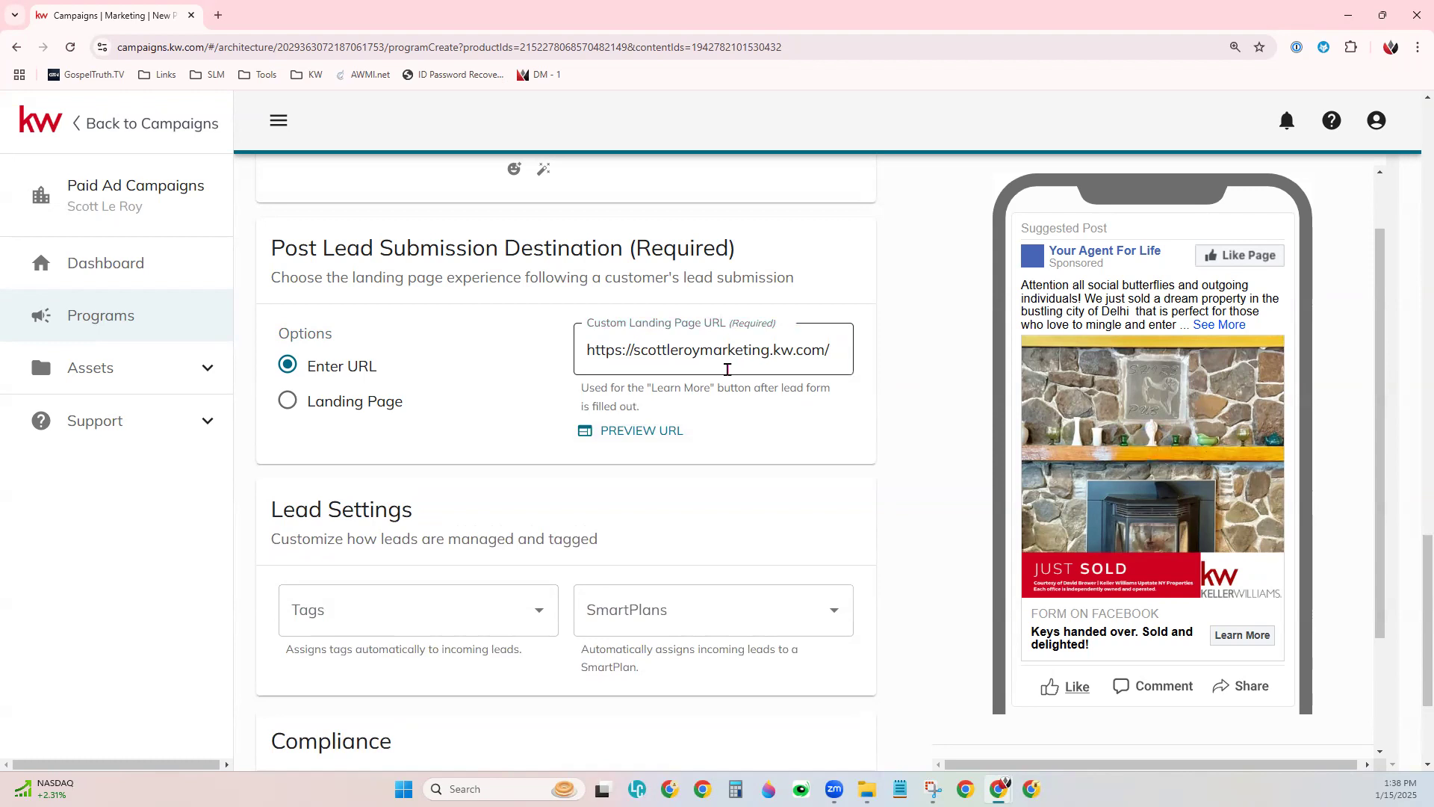
click(751, 454)
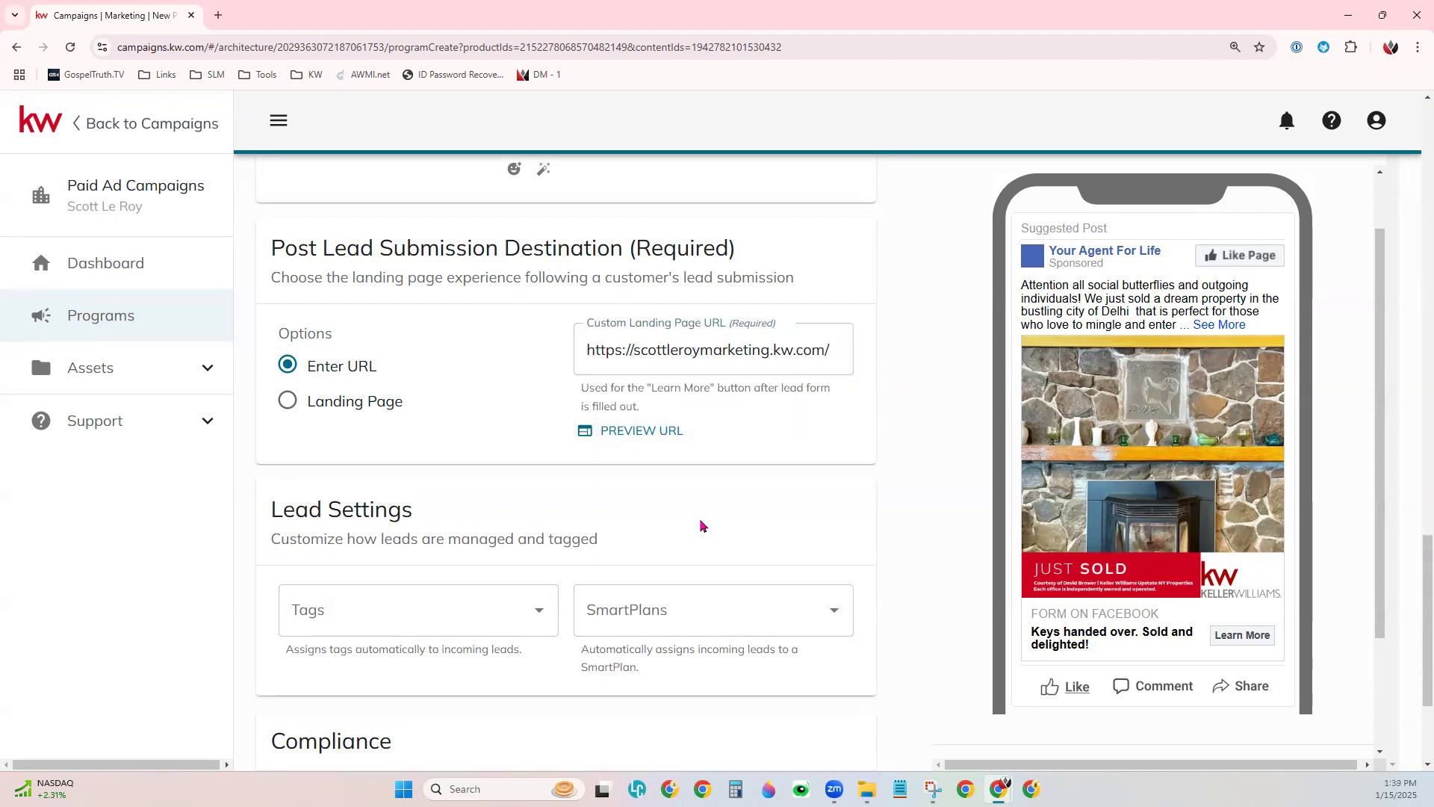
- Preview the custom landing page URL, close the previewed website and return to the ad's destination settings
click(642, 431)
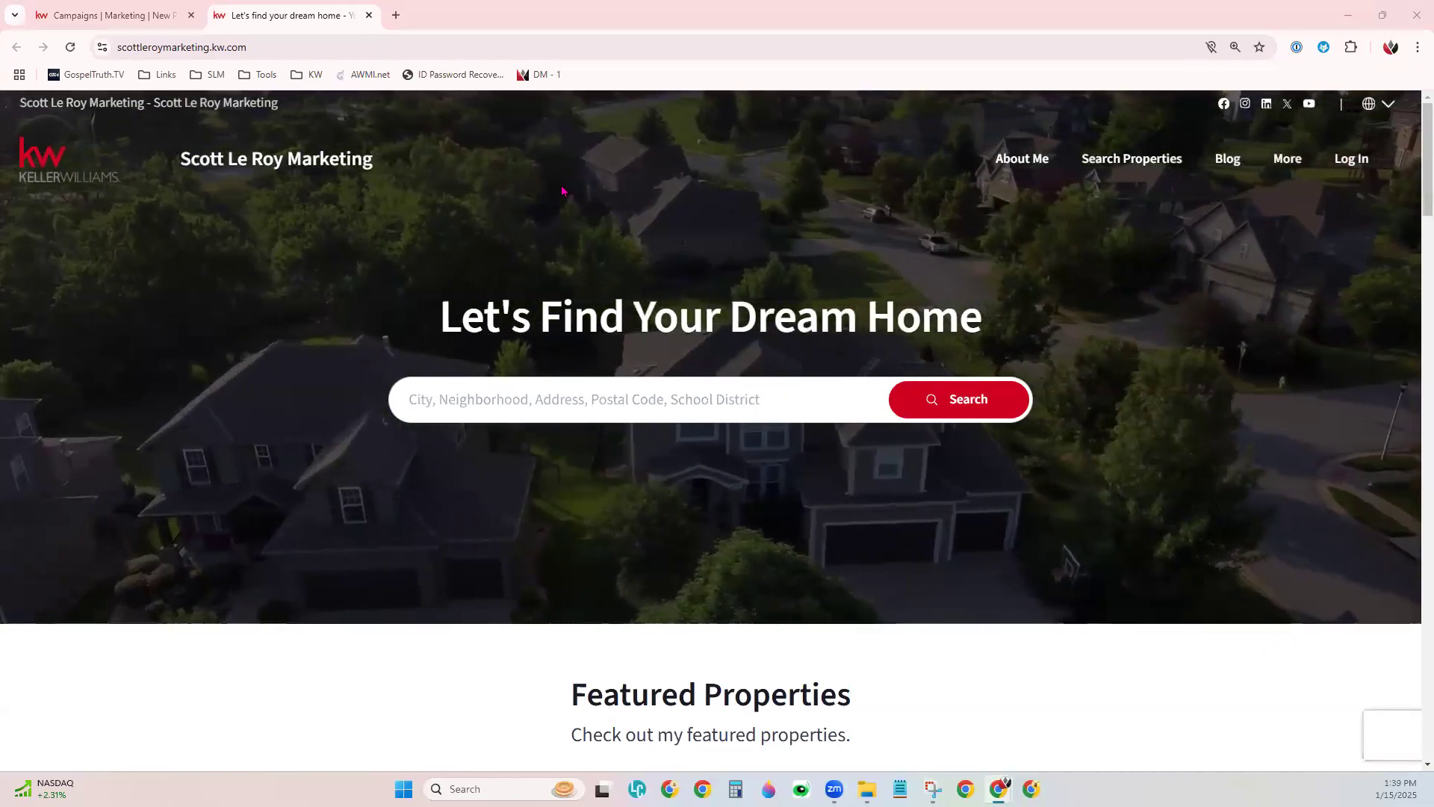
click(369, 16)
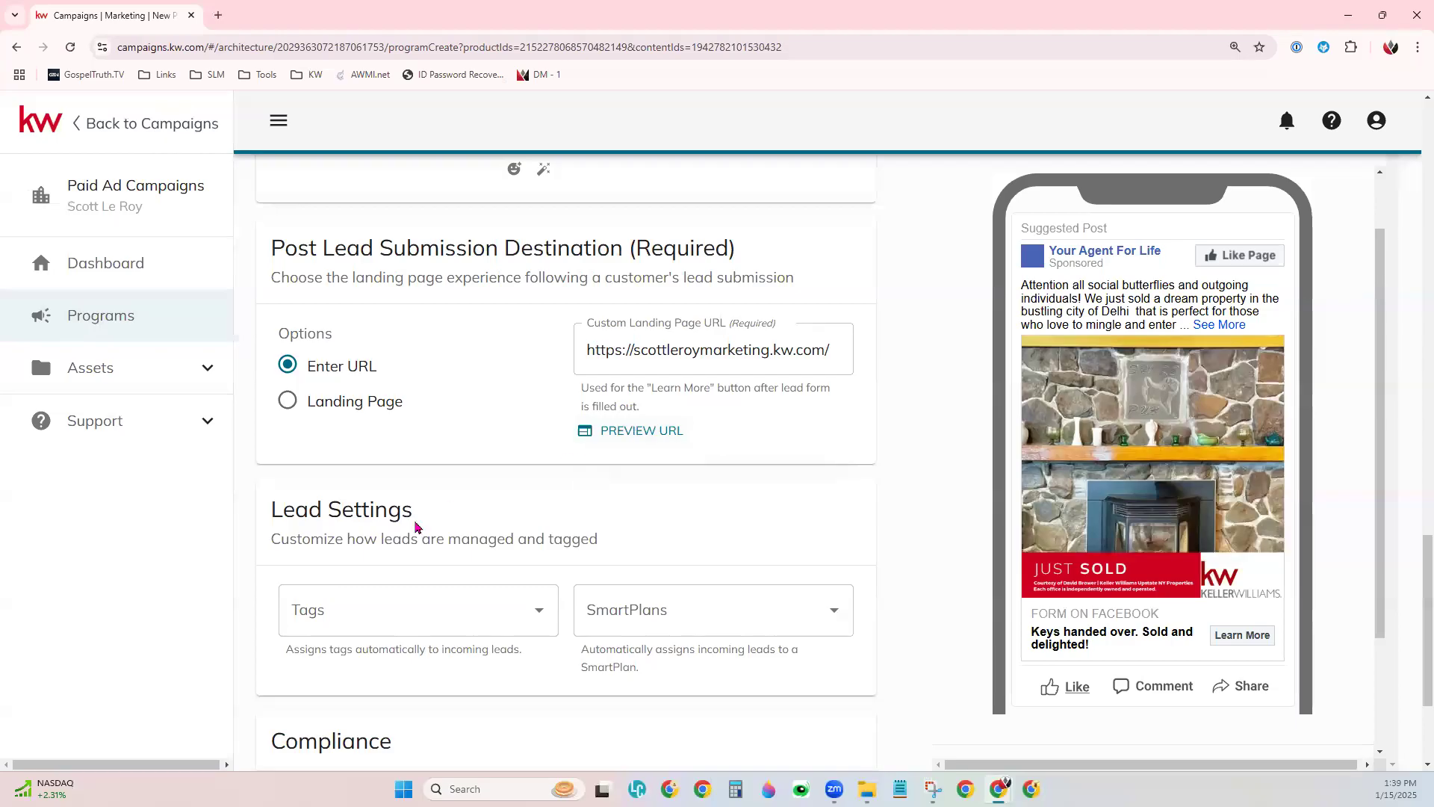
click(710, 350)
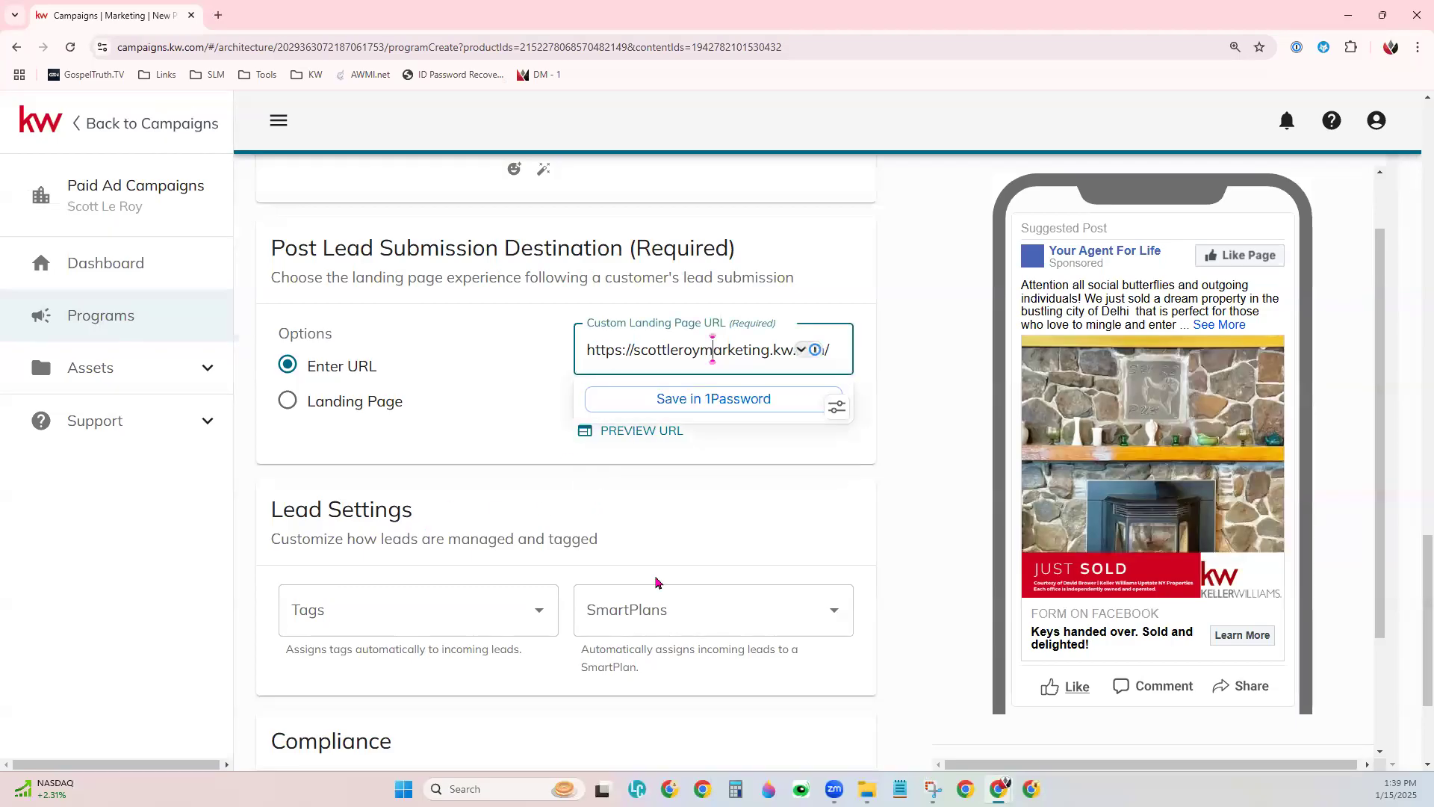
click(676, 520)
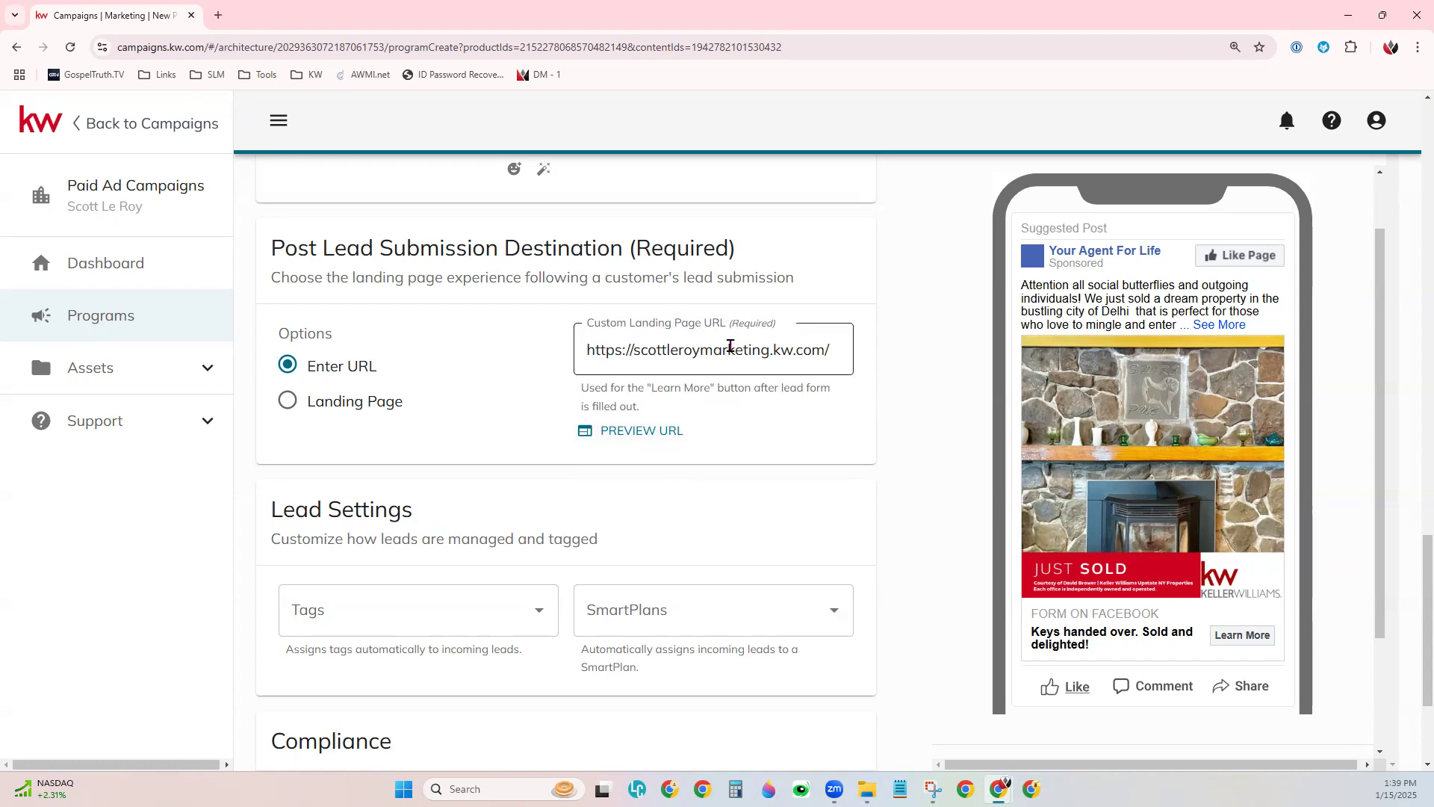
click(621, 329)
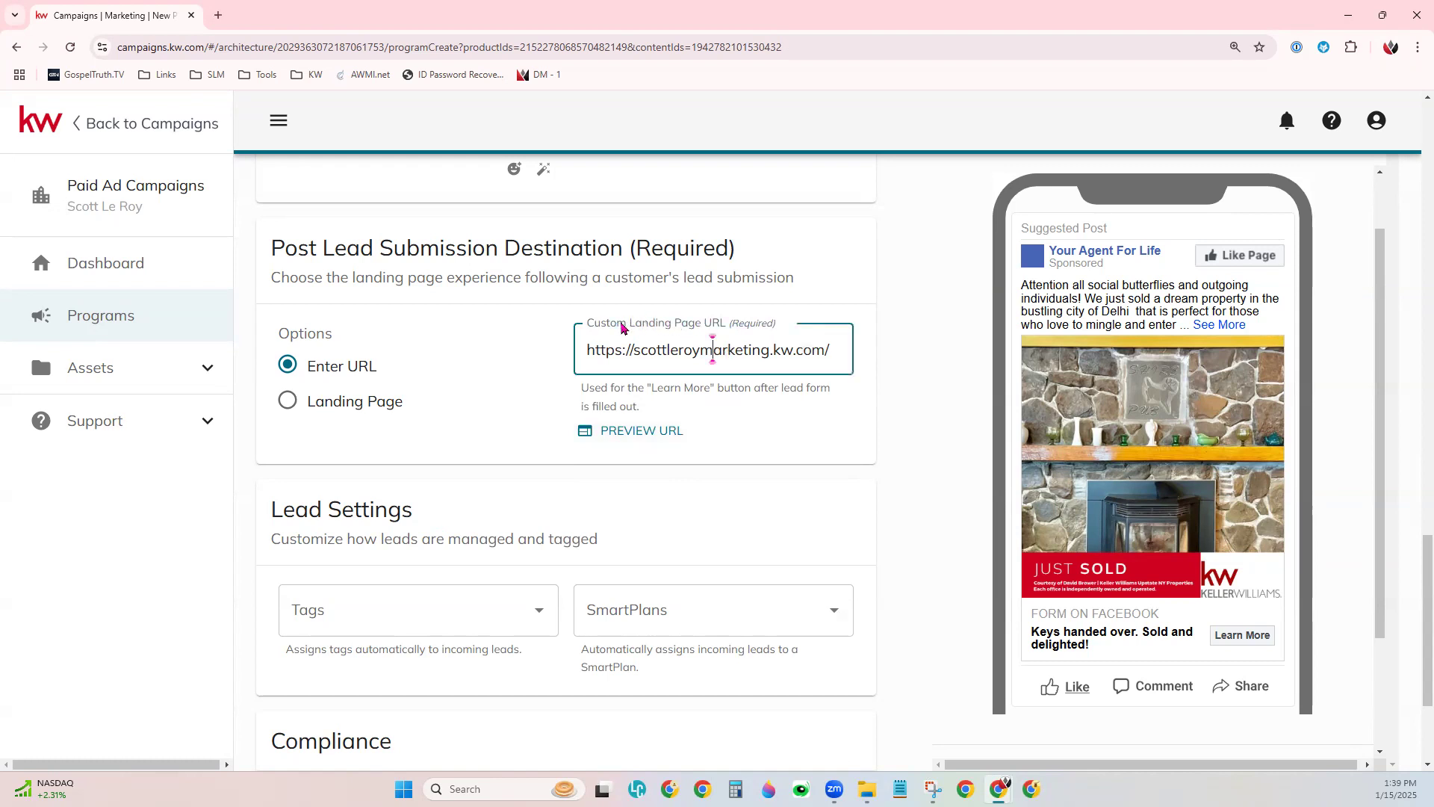
click(890, 482)
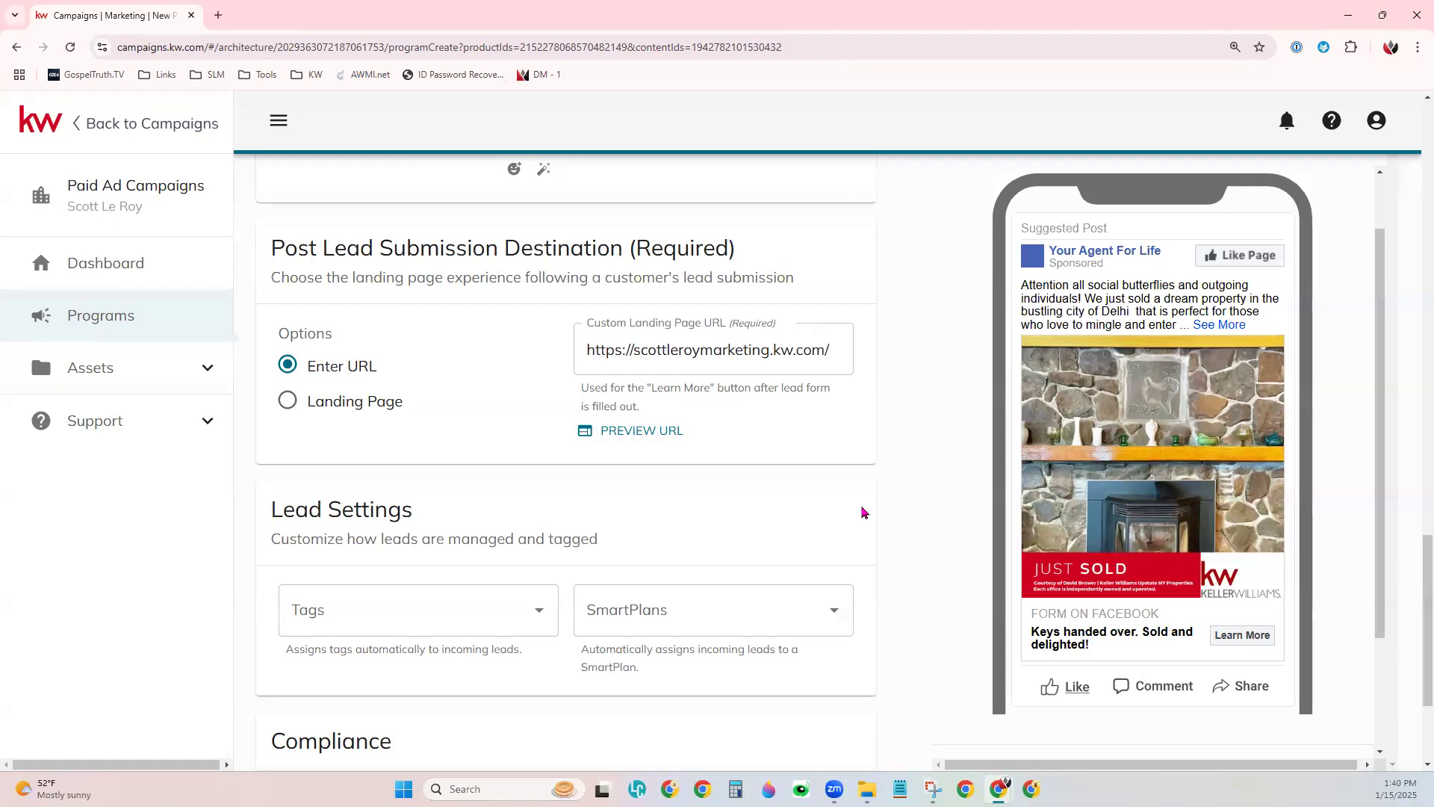
- Switch the post lead submission destination to Landing Page and look through the available landing pages without choosing one
click(288, 400)
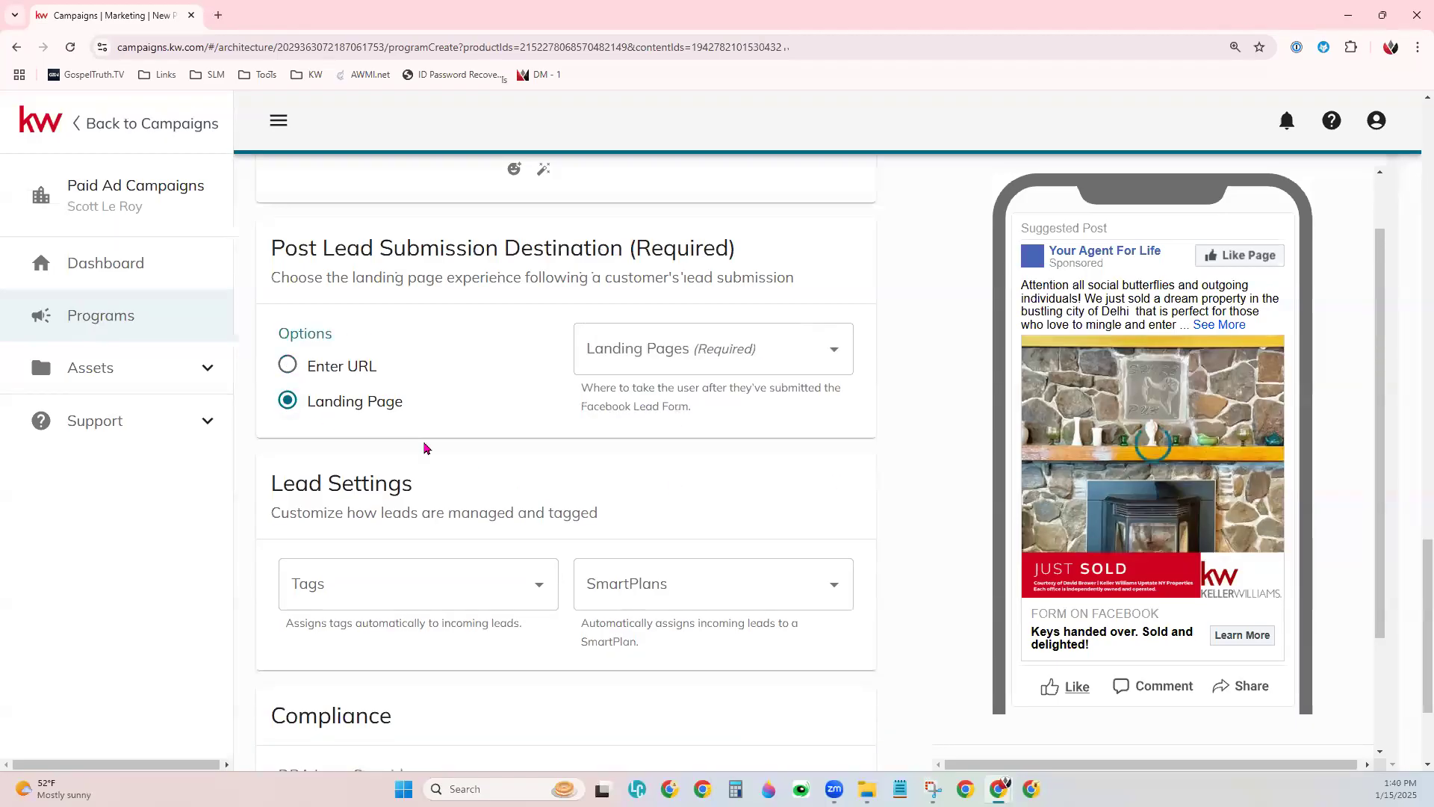
click(812, 351)
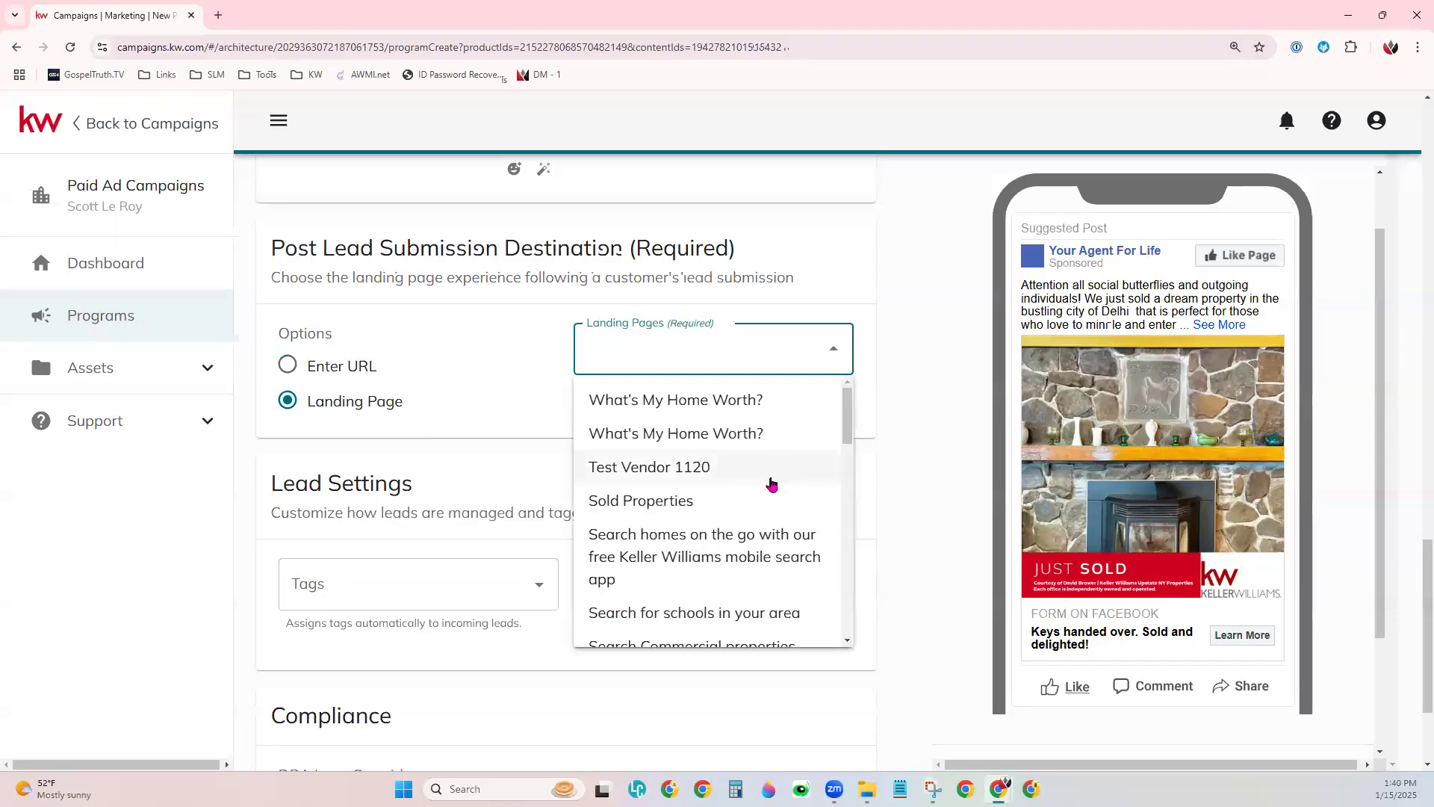
scroll(762, 501, down, 3)
scroll(762, 509, down, 2)
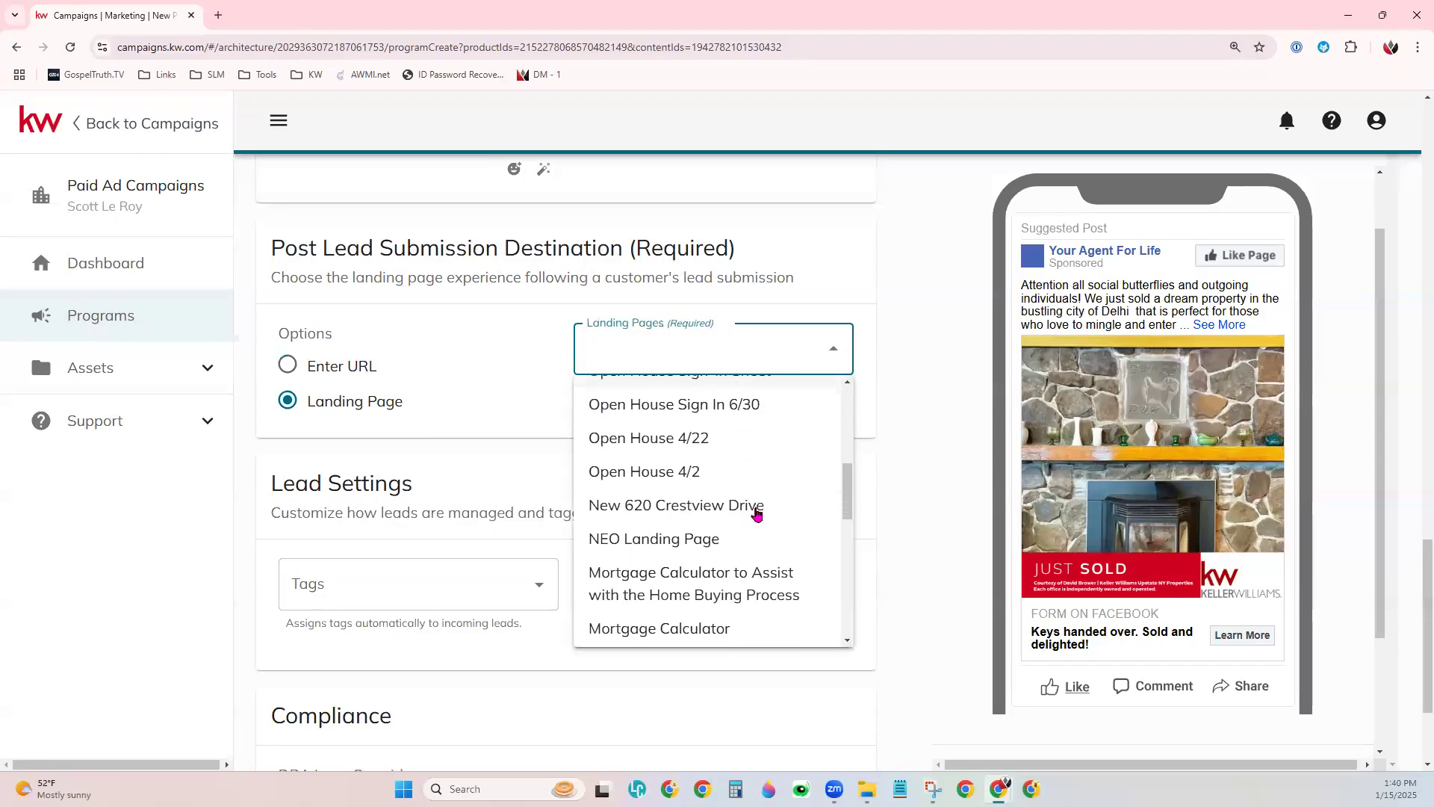
scroll(757, 514, down, 2)
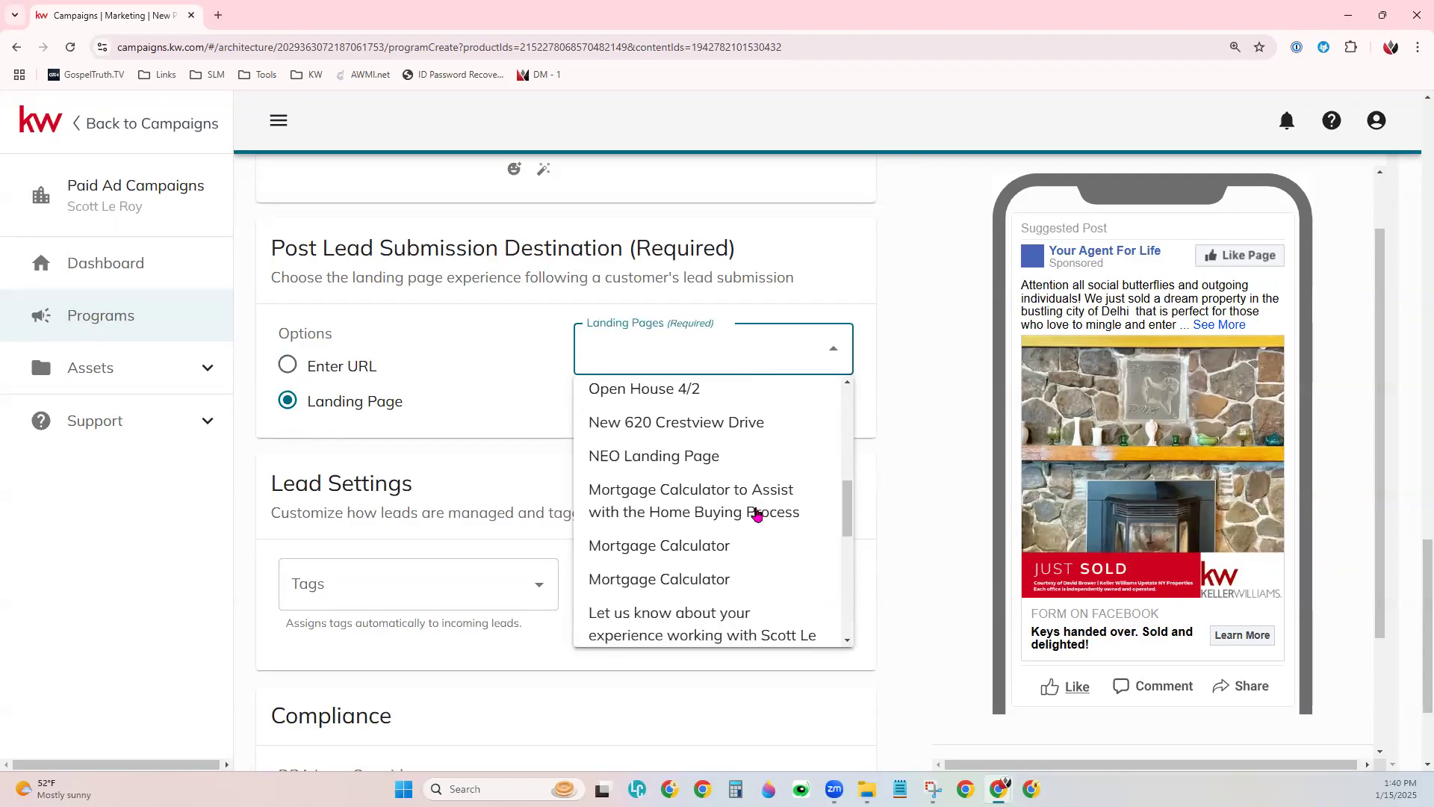
scroll(757, 514, down, 1)
scroll(756, 513, down, 4)
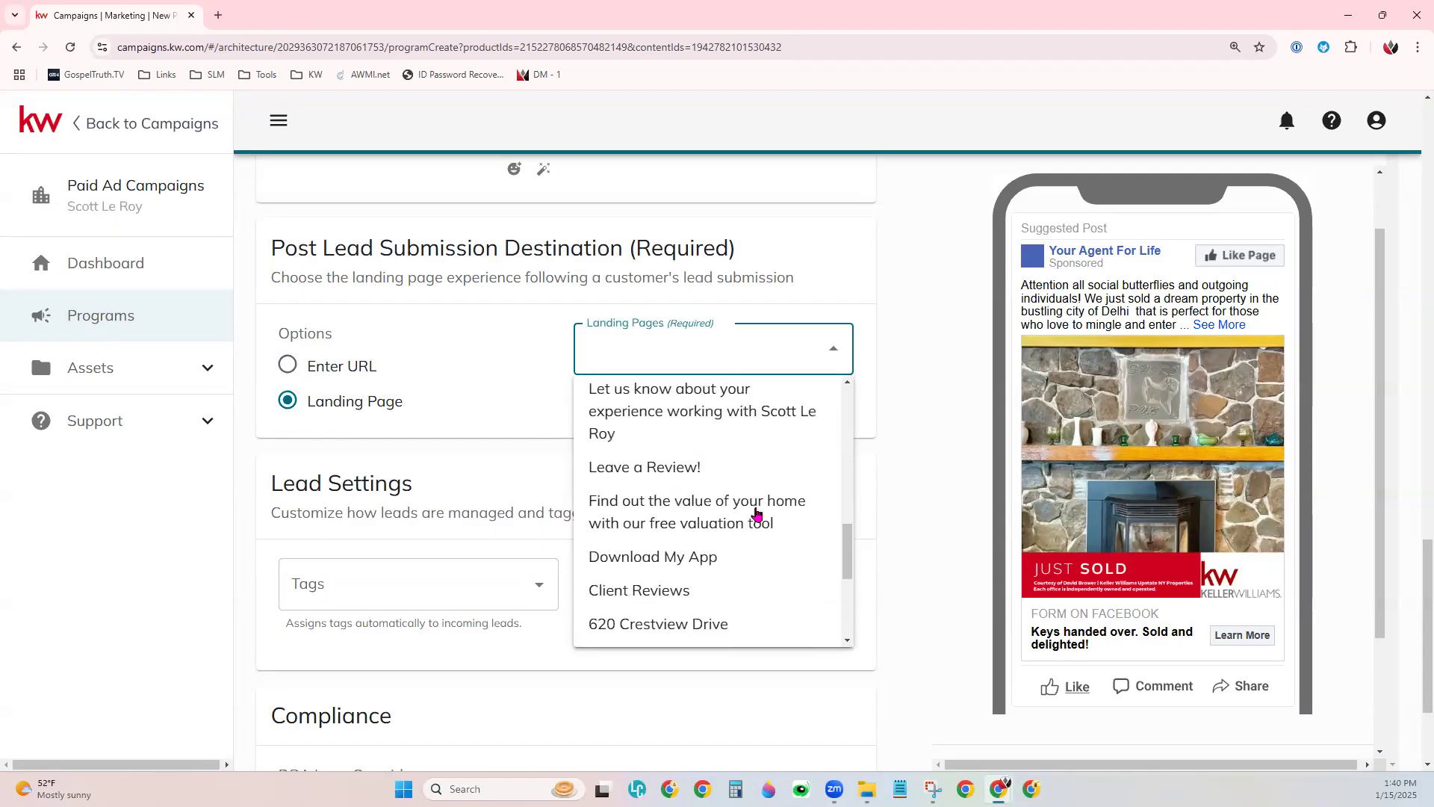
scroll(756, 514, down, 1)
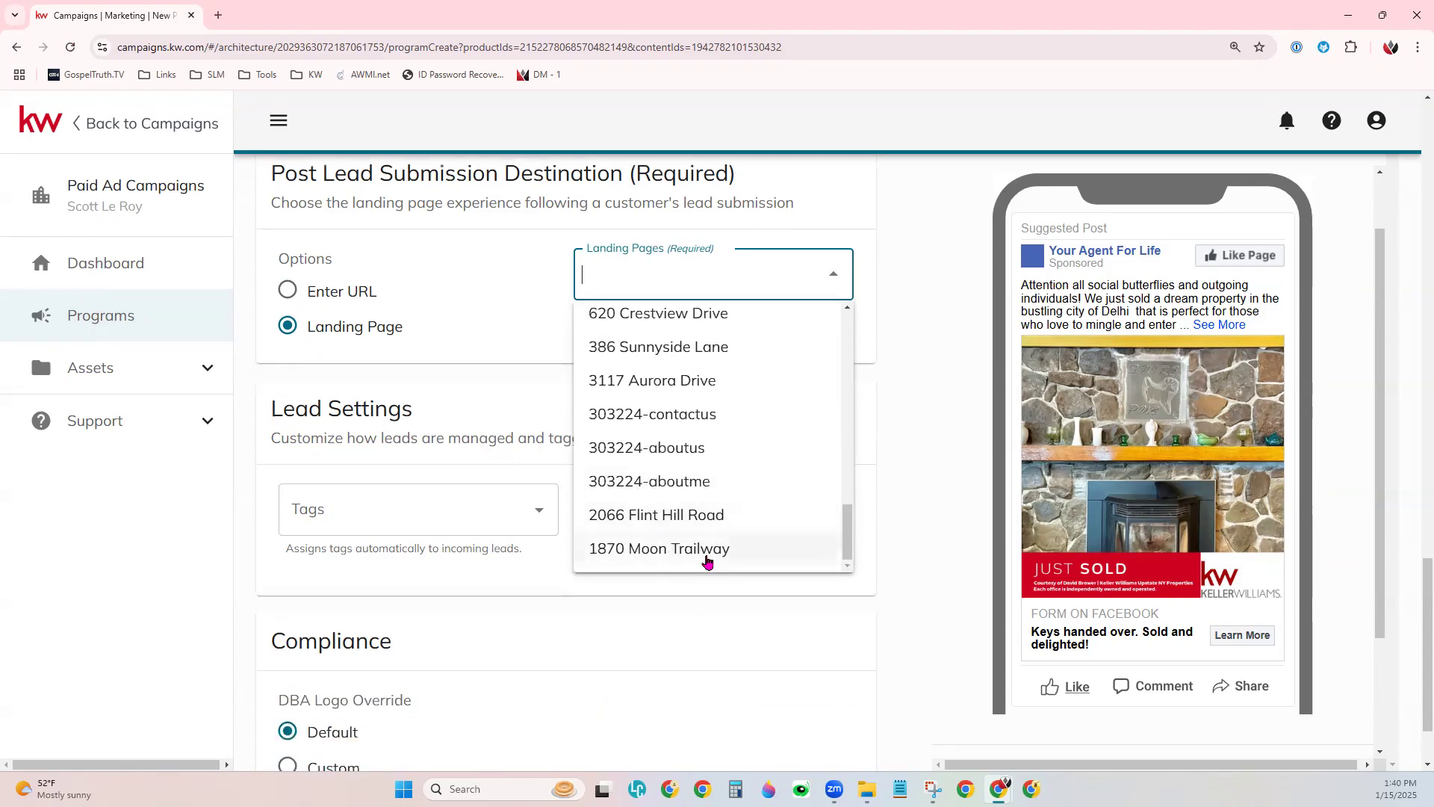
scroll(732, 532, up, 1)
scroll(732, 533, up, 3)
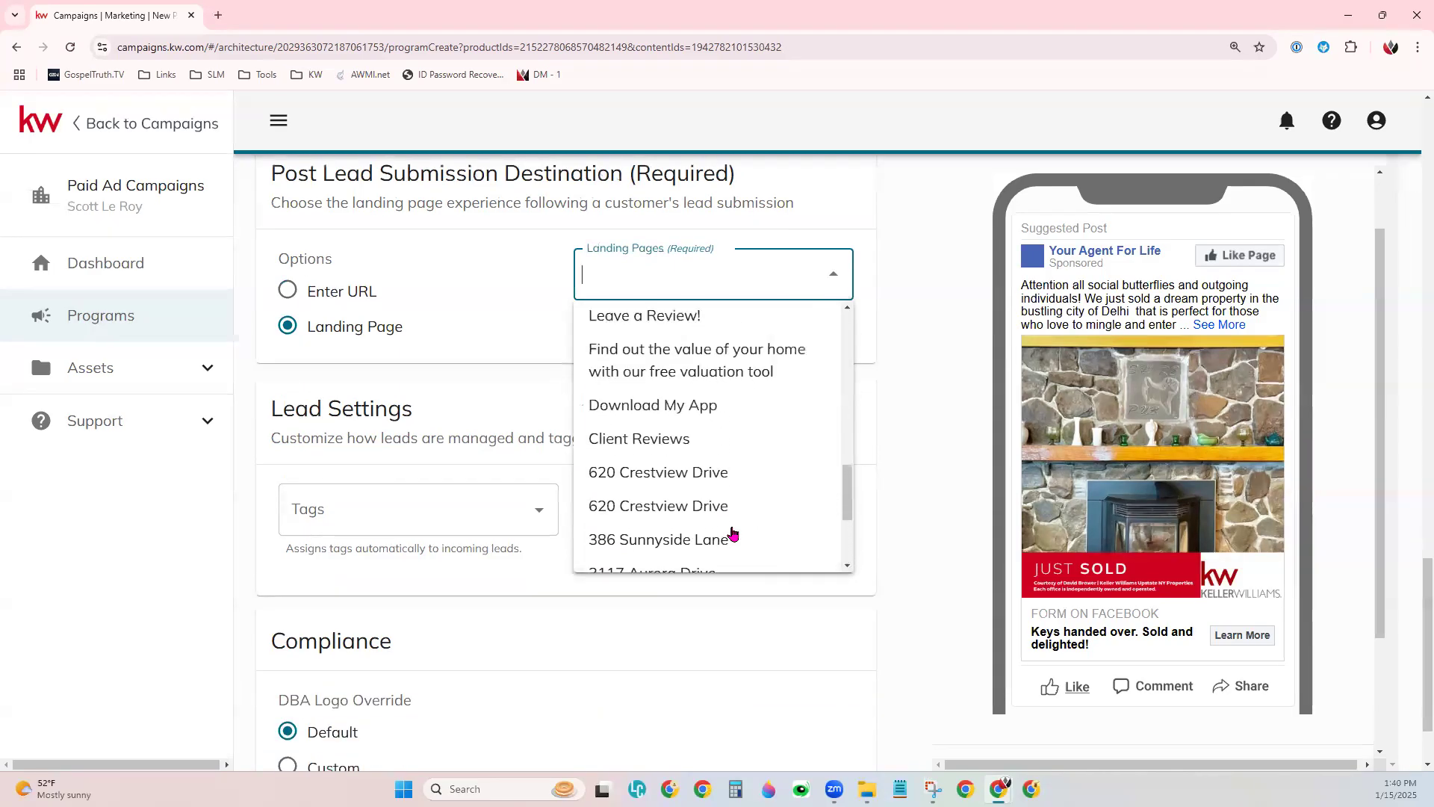
scroll(742, 509, up, 1)
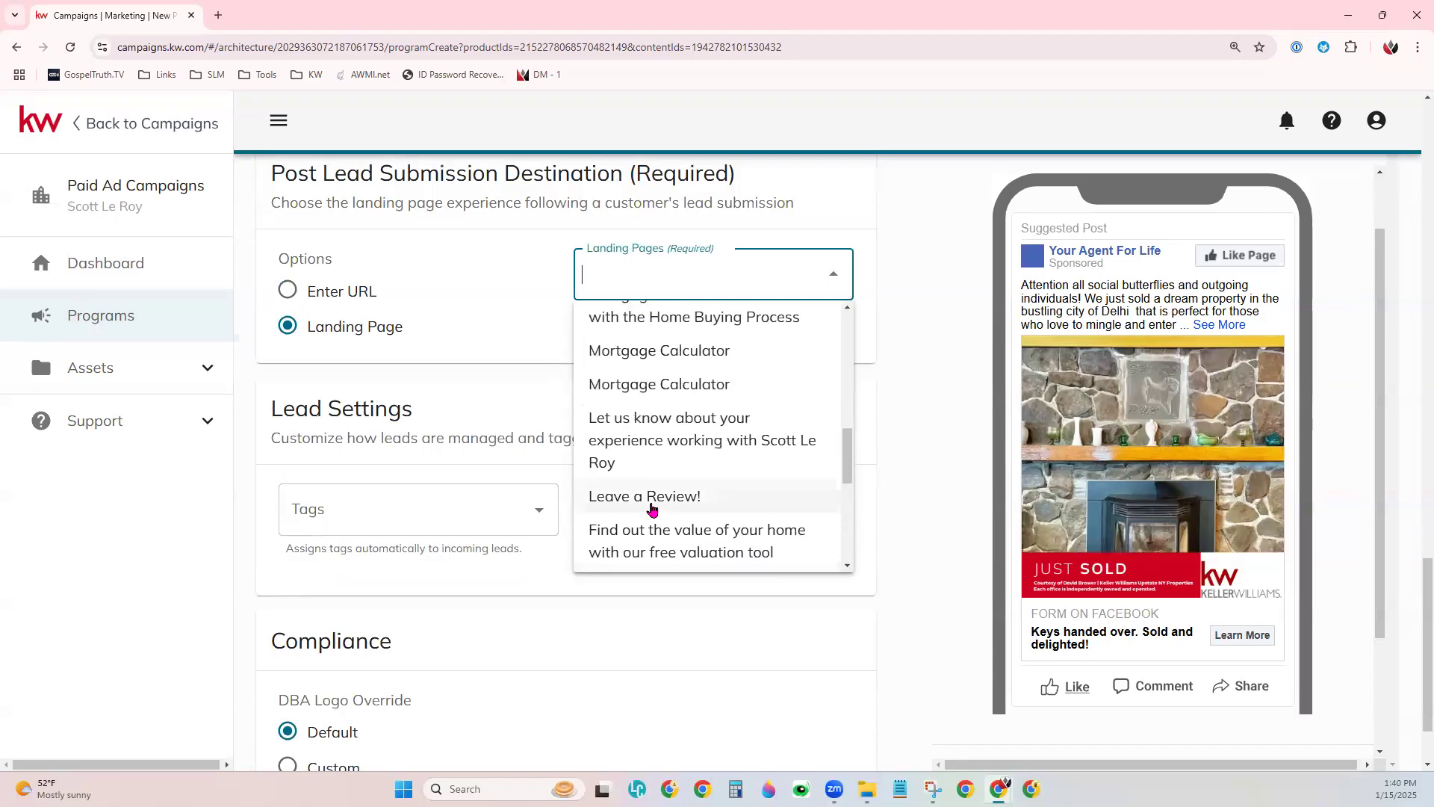
scroll(769, 449, up, 2)
scroll(747, 463, up, 2)
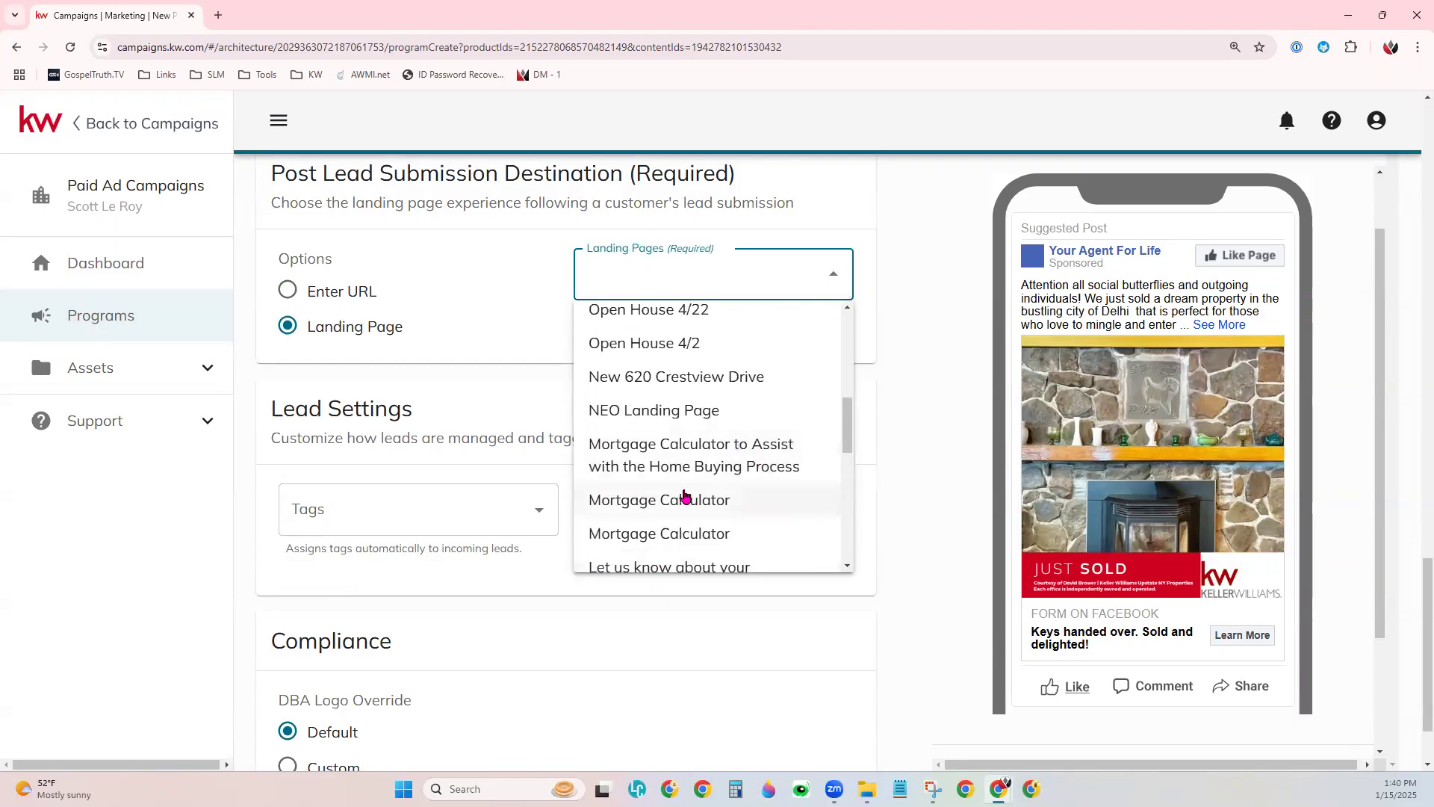
scroll(665, 442, up, 4)
click(529, 374)
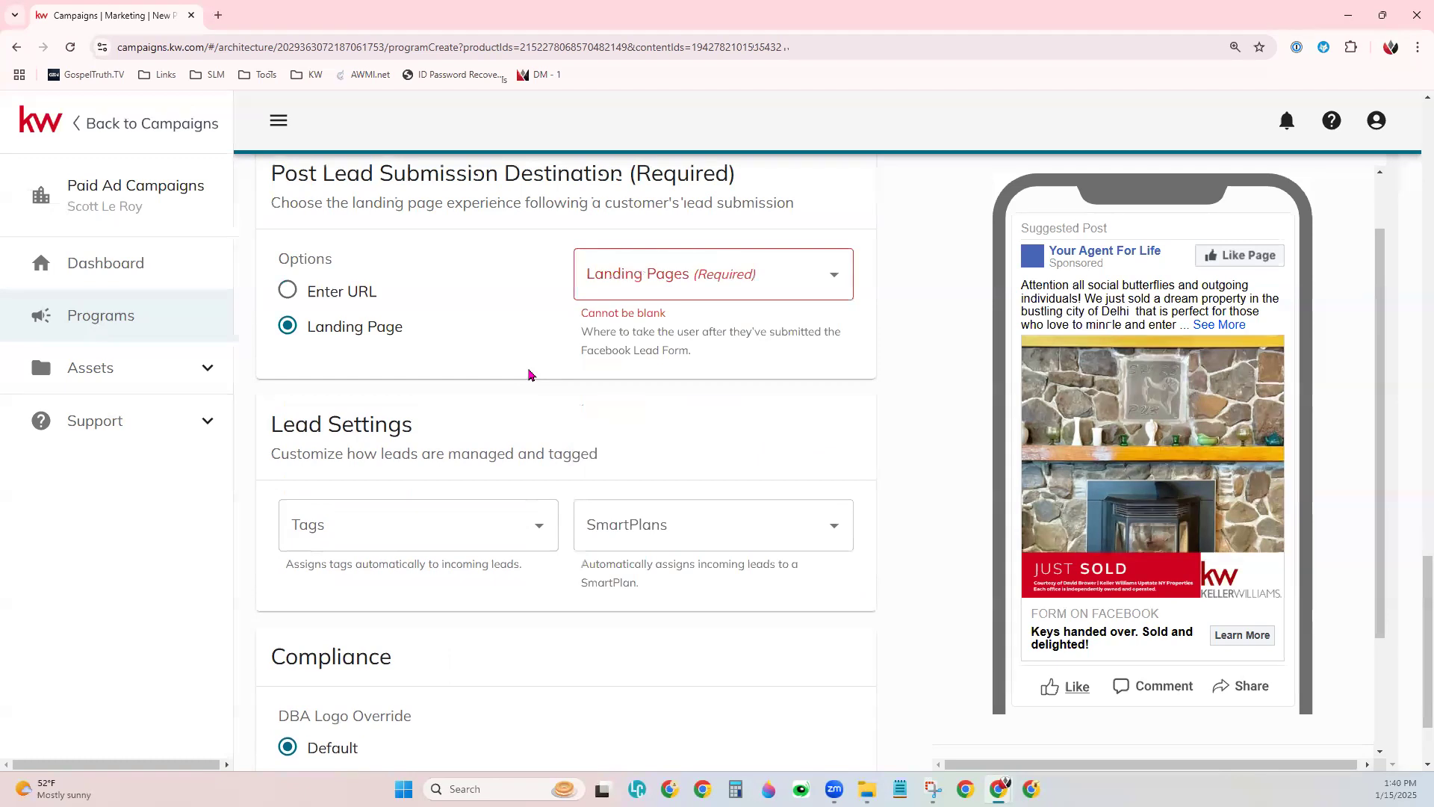
- Set the post lead submission destination back to Enter URL, keeping the custom landing page URL already entered
scroll(516, 381, up, 1)
click(360, 367)
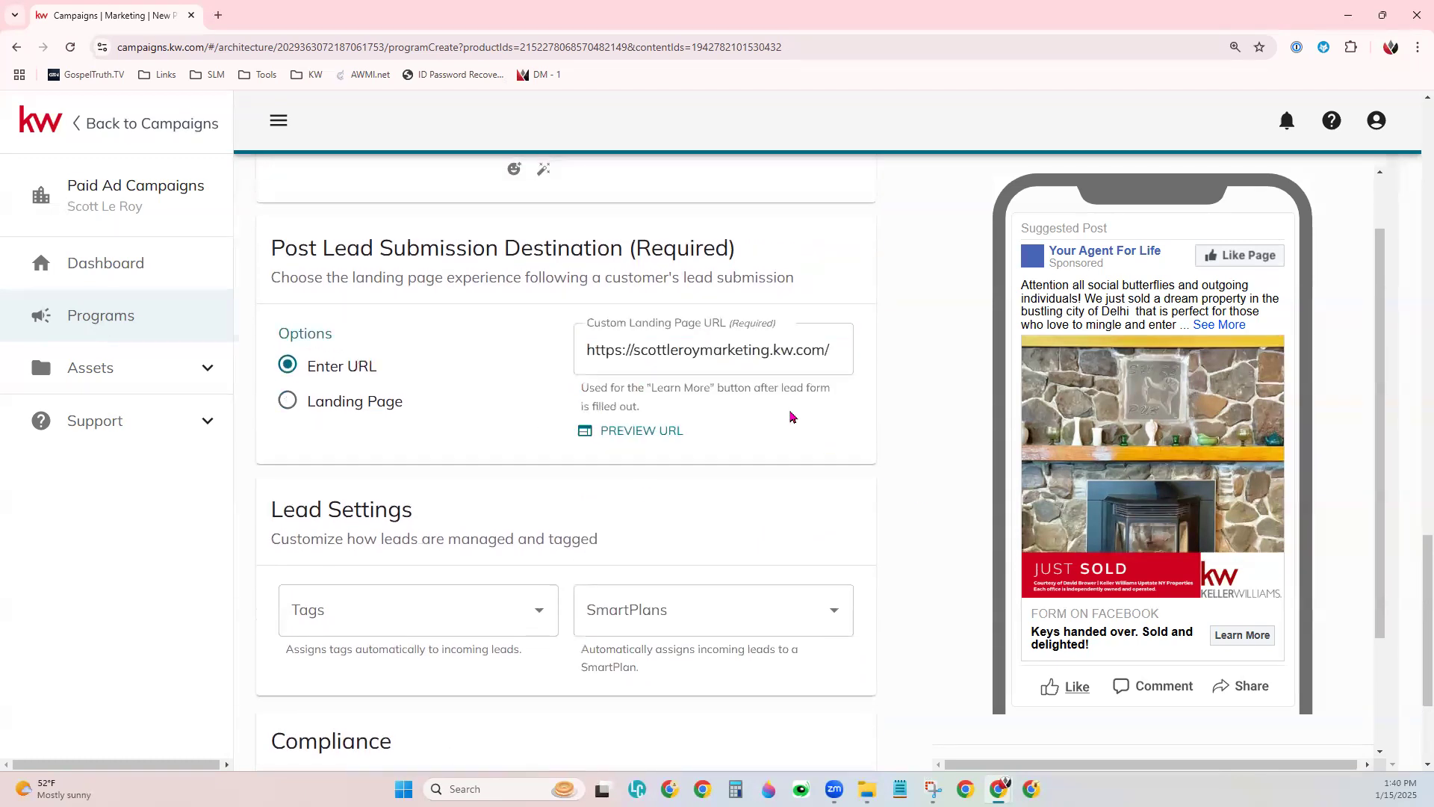
click(813, 369)
click(919, 515)
- Search the lead tags for FACEBOOK and assign only the Facebook Lead tag to incoming leads, leaving out Website Lead
scroll(717, 491, down, 3)
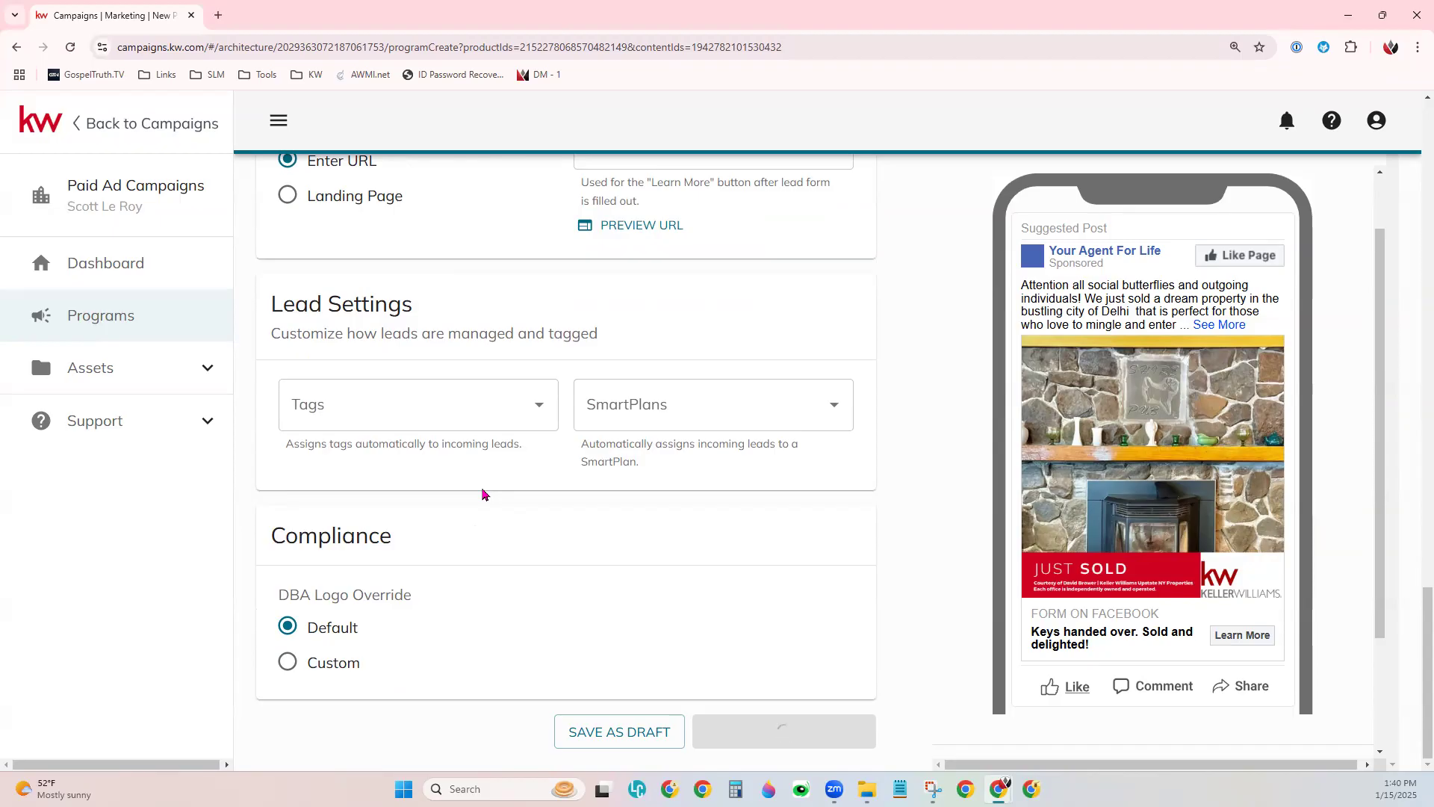
click(451, 422)
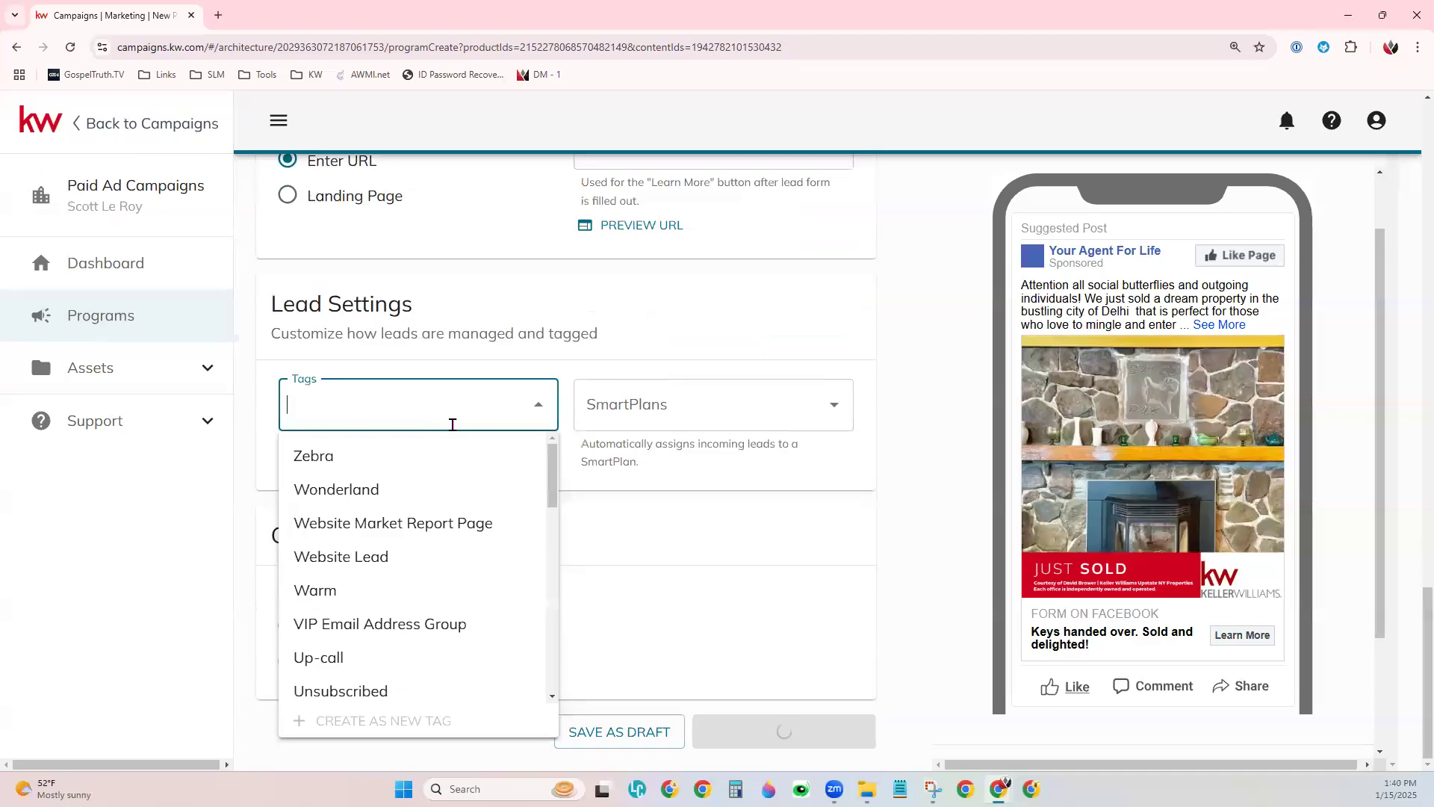
click(412, 554)
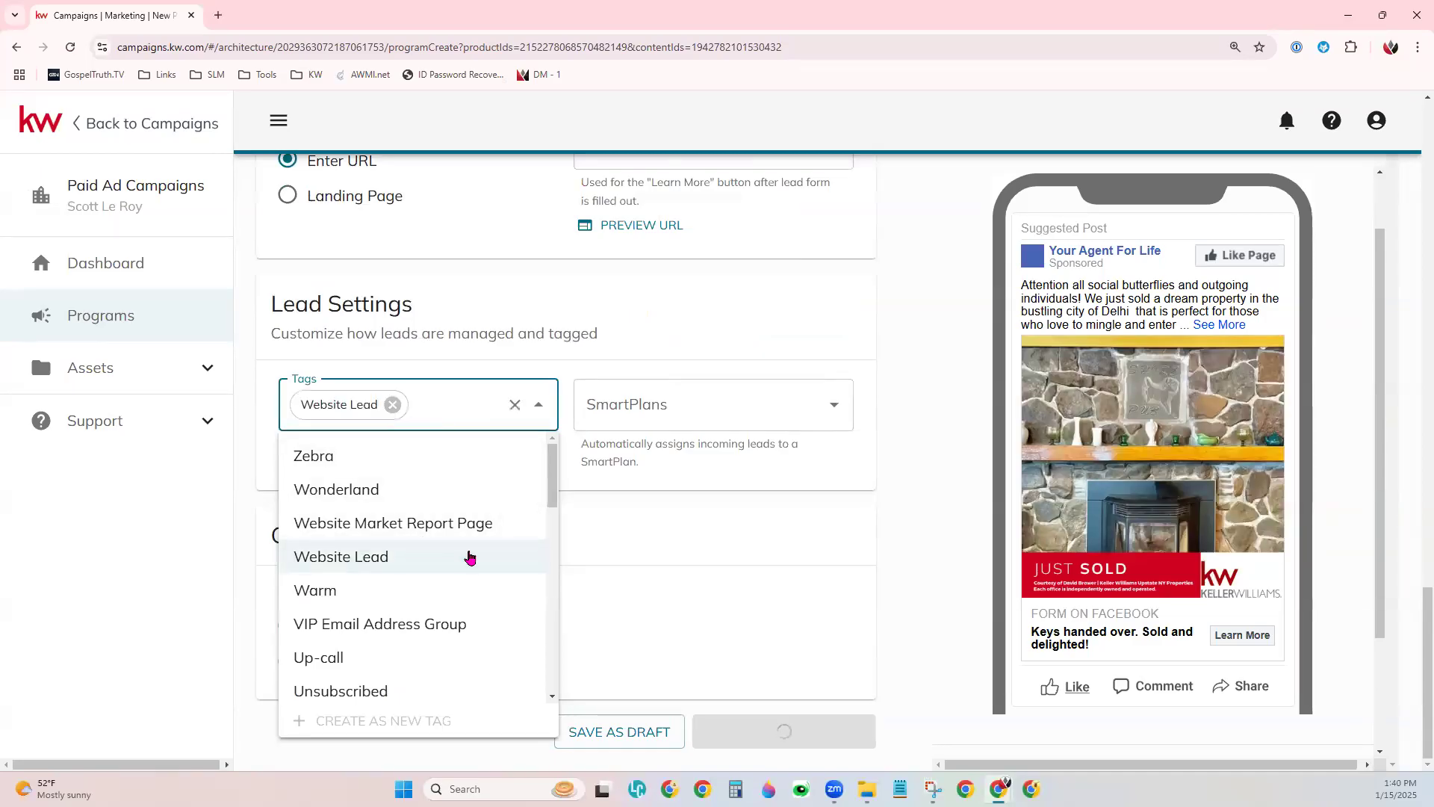
click(393, 404)
text(FACEBOOK)
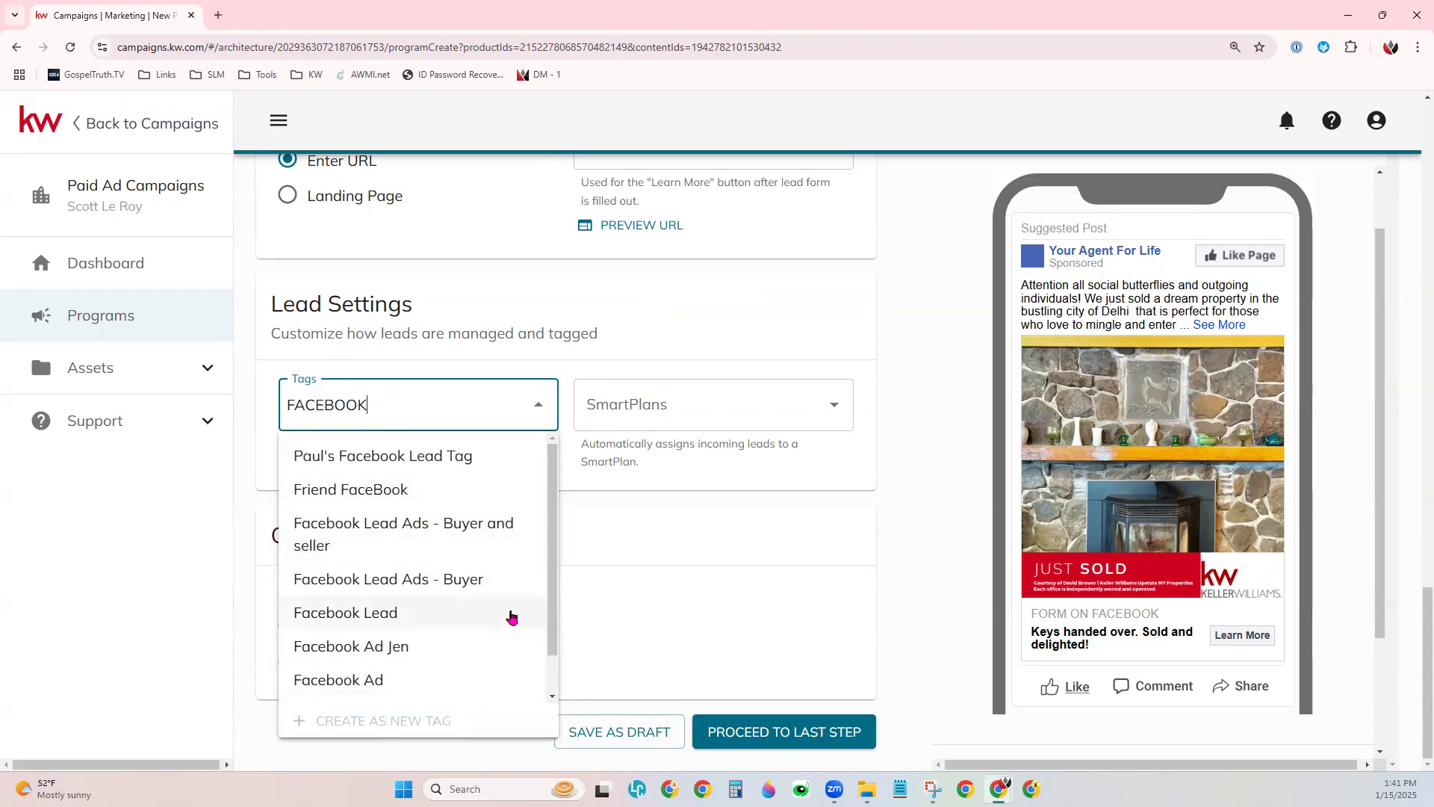
click(472, 614)
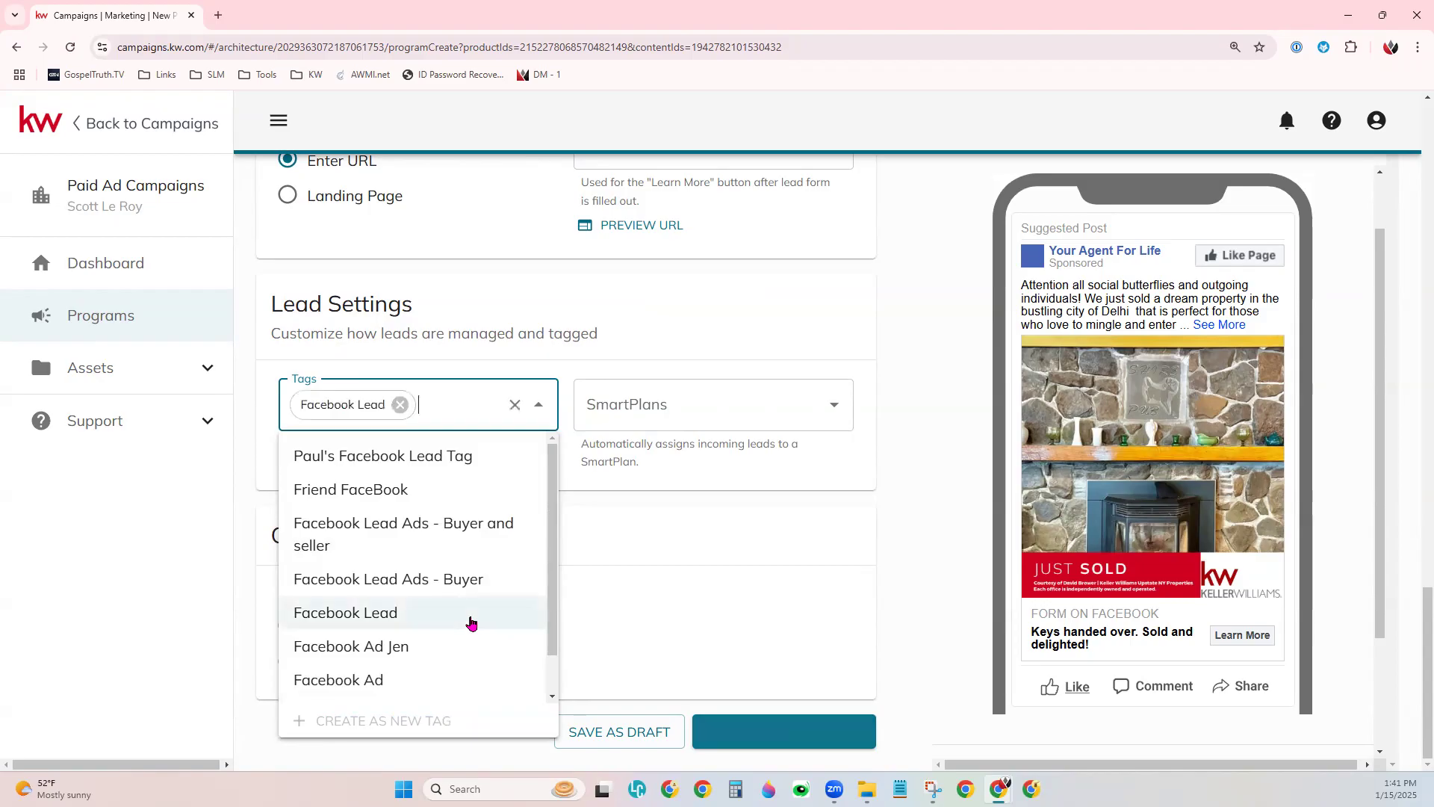
click(676, 547)
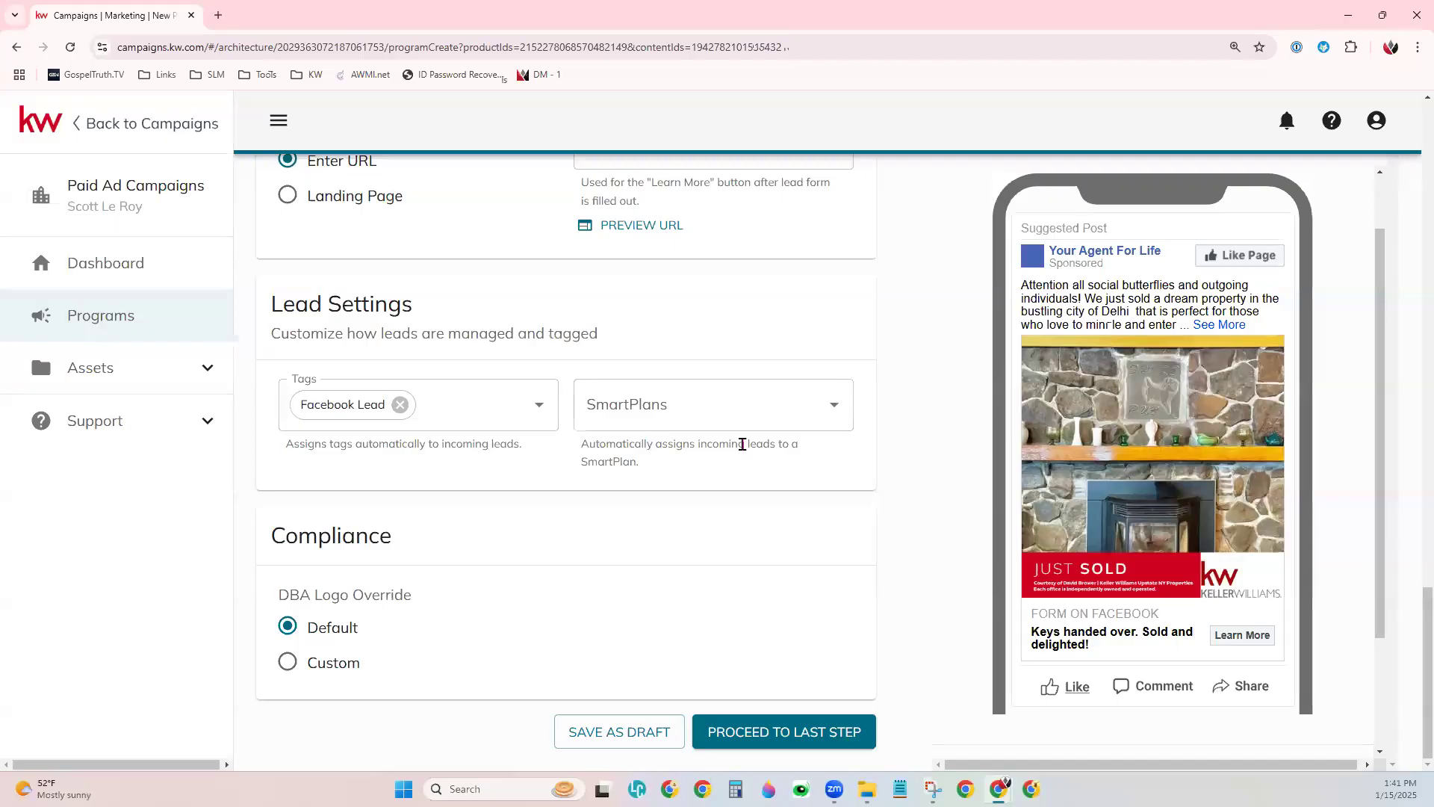
- Assign incoming leads to the Test SmartPlan in the lead settings
click(705, 389)
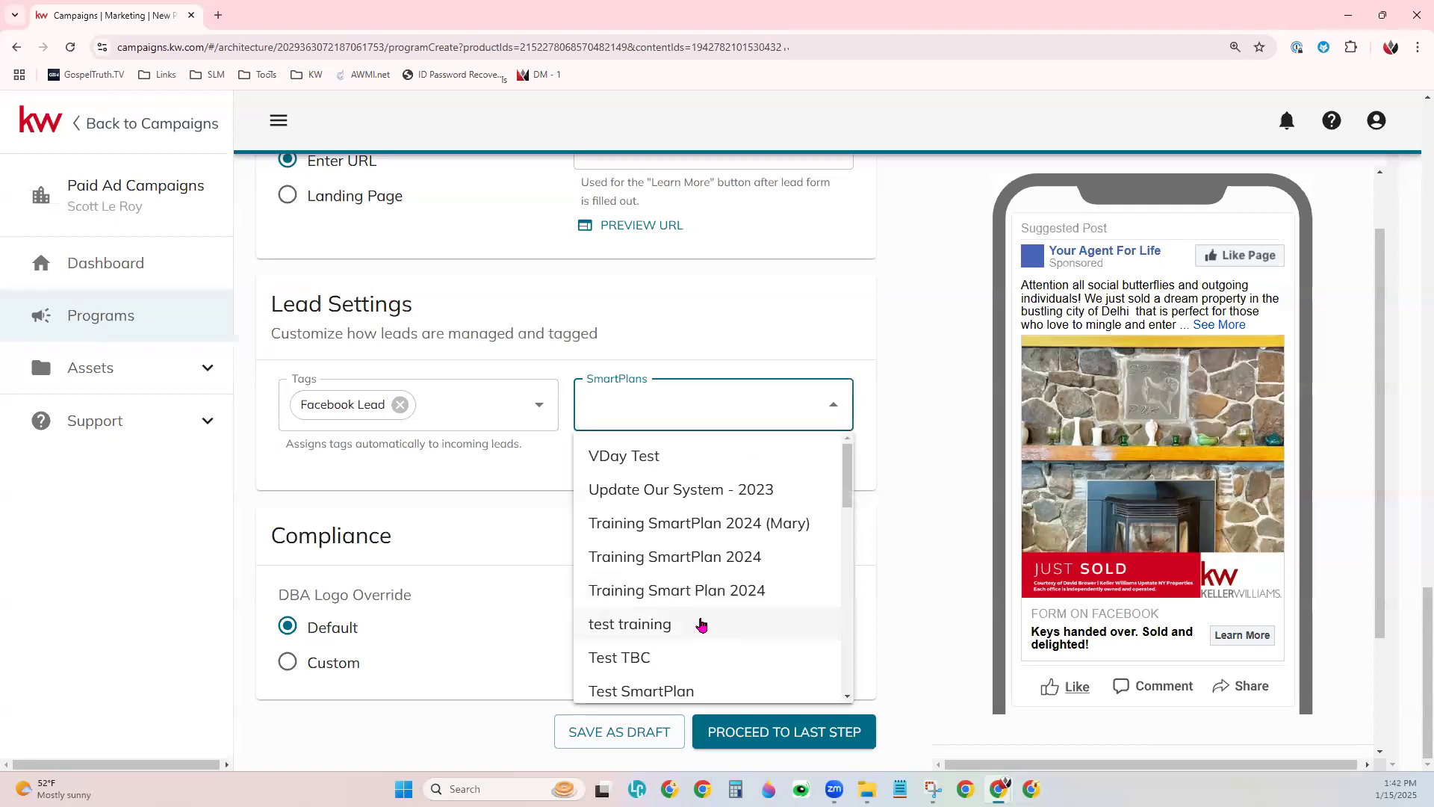
click(692, 685)
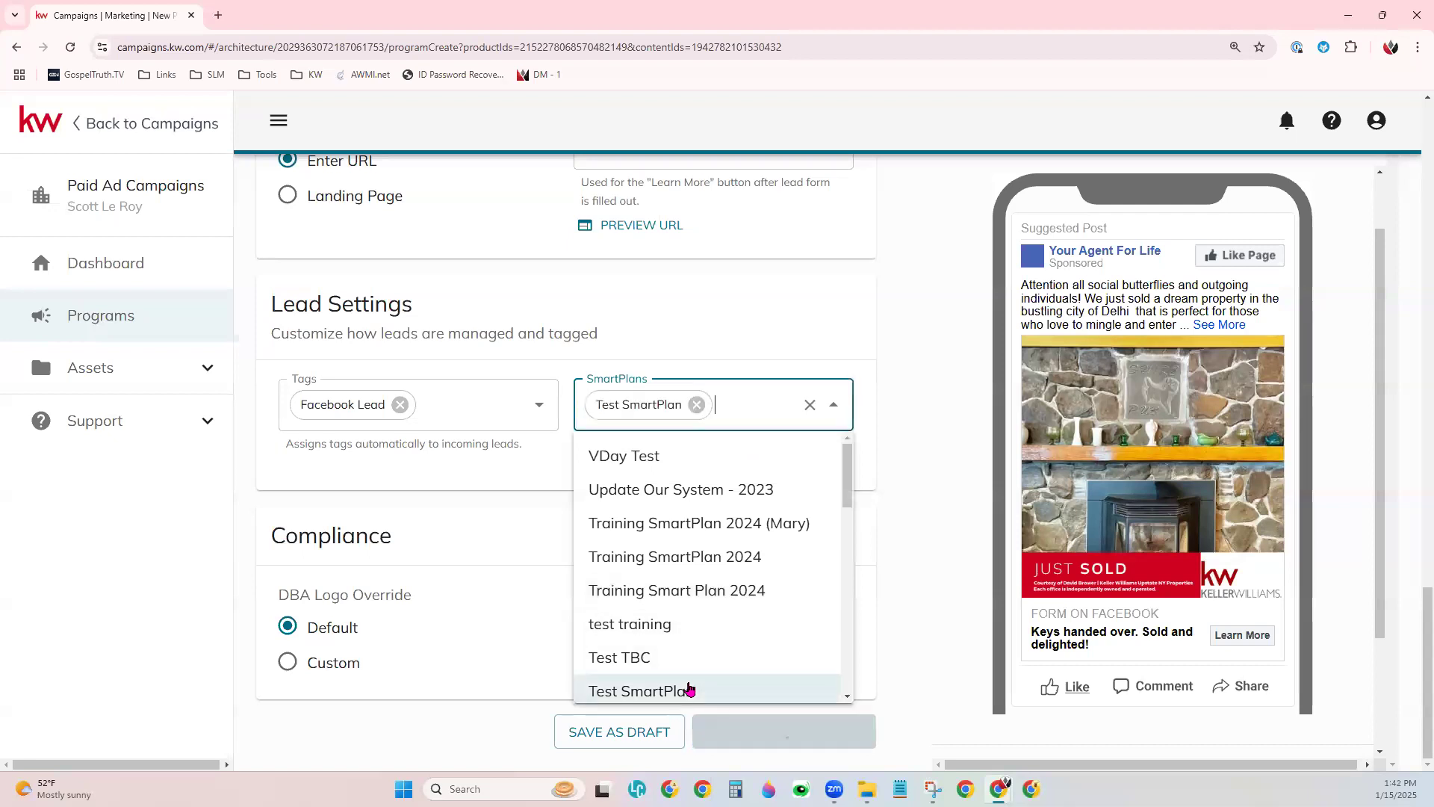
click(923, 466)
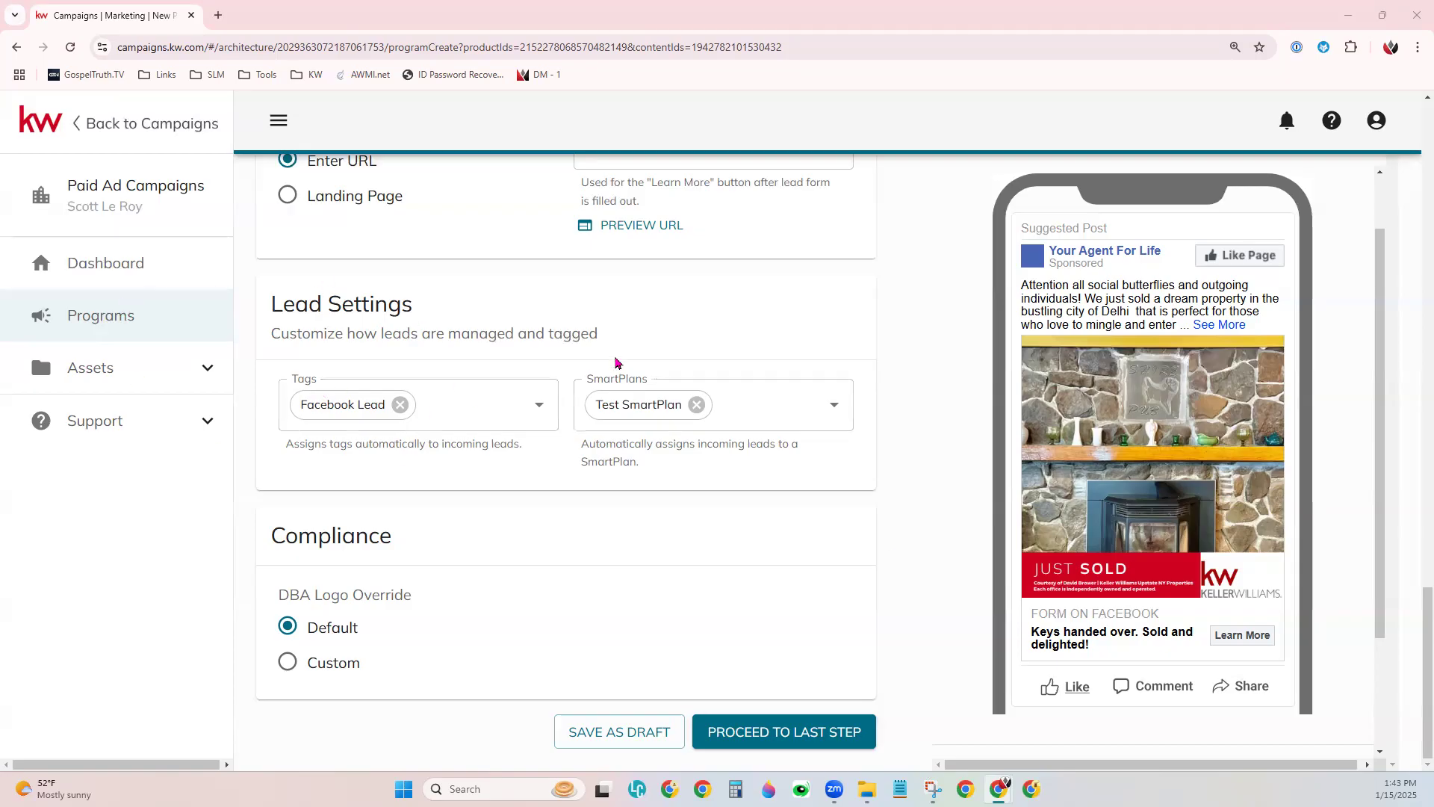
drag(283, 305, 444, 315)
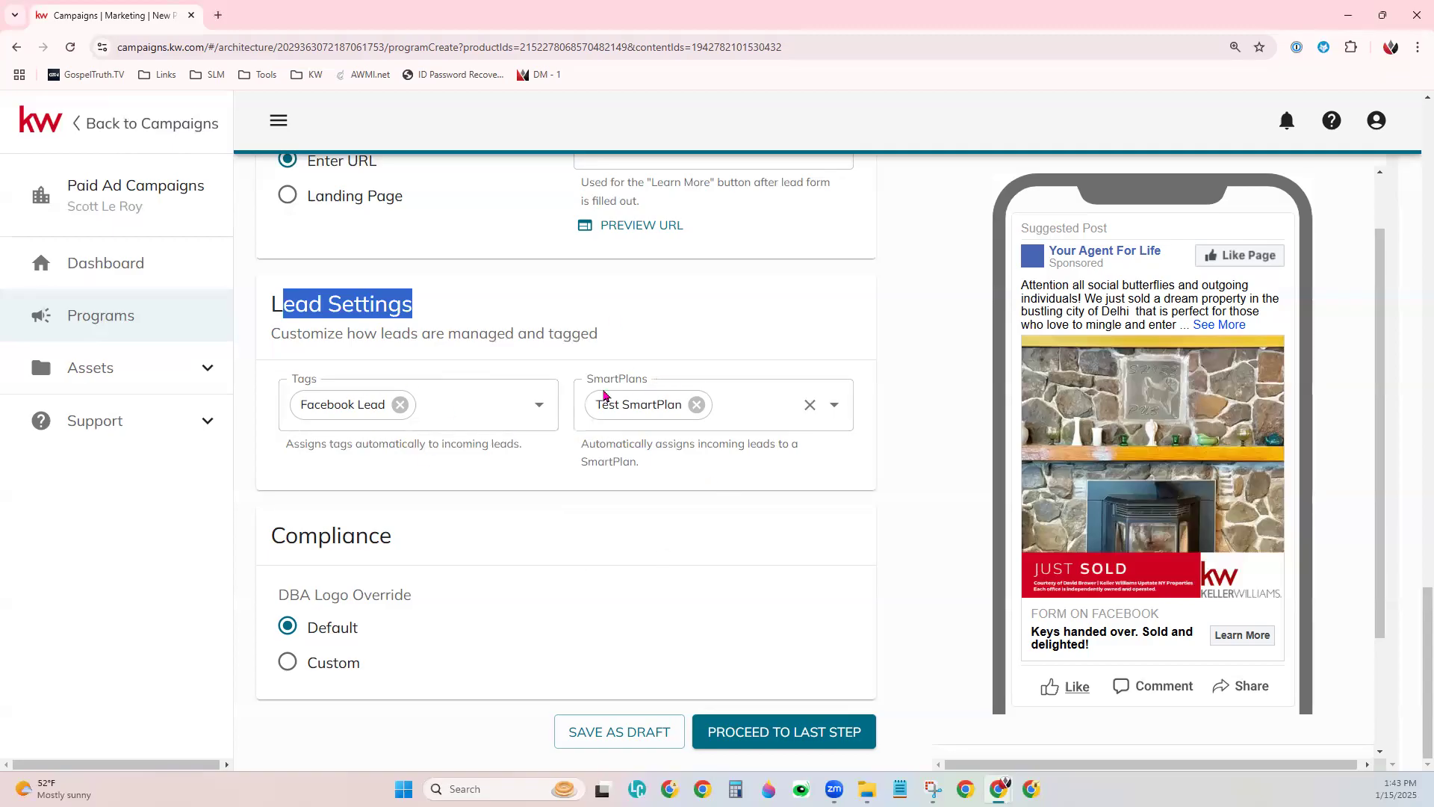
click(918, 502)
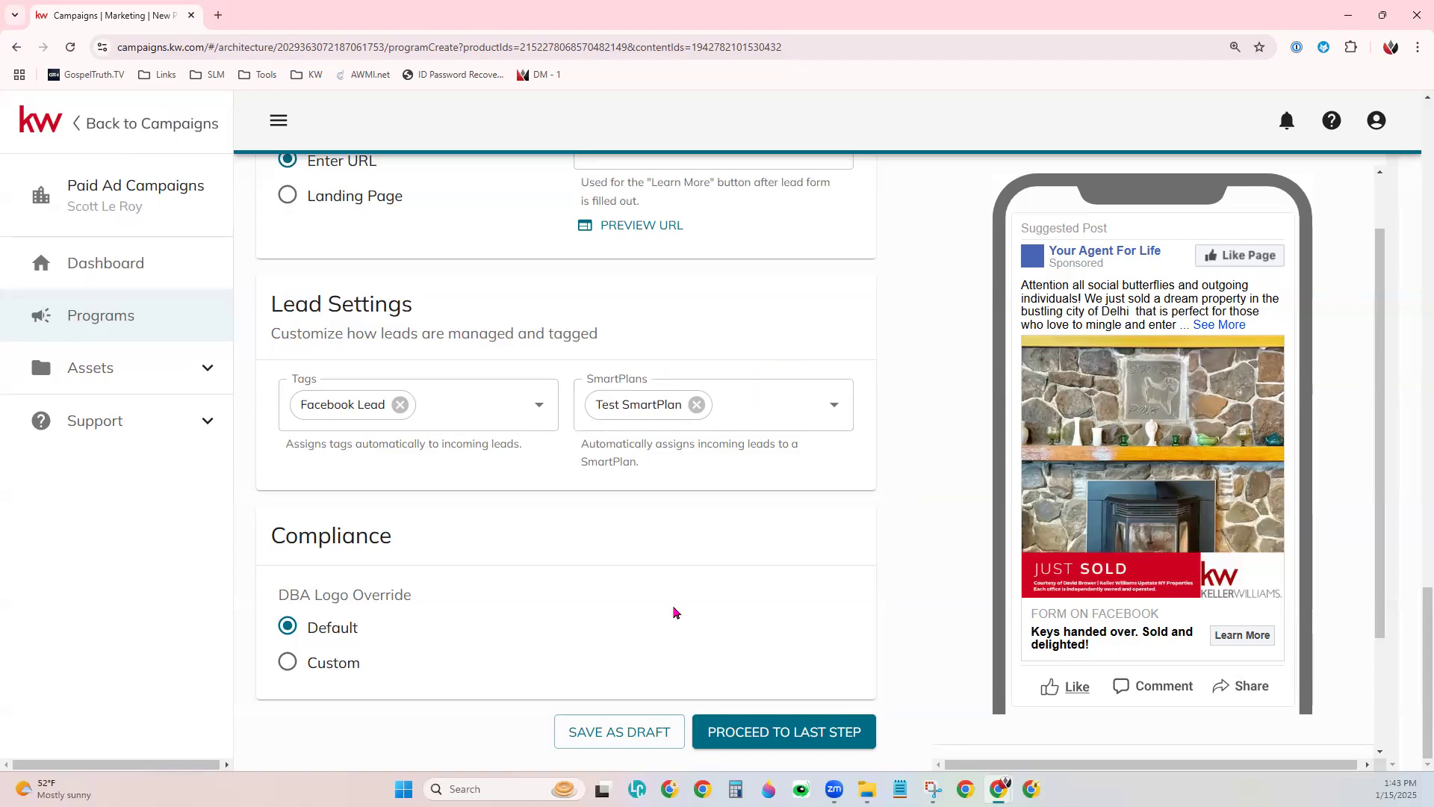
drag(272, 532, 399, 537)
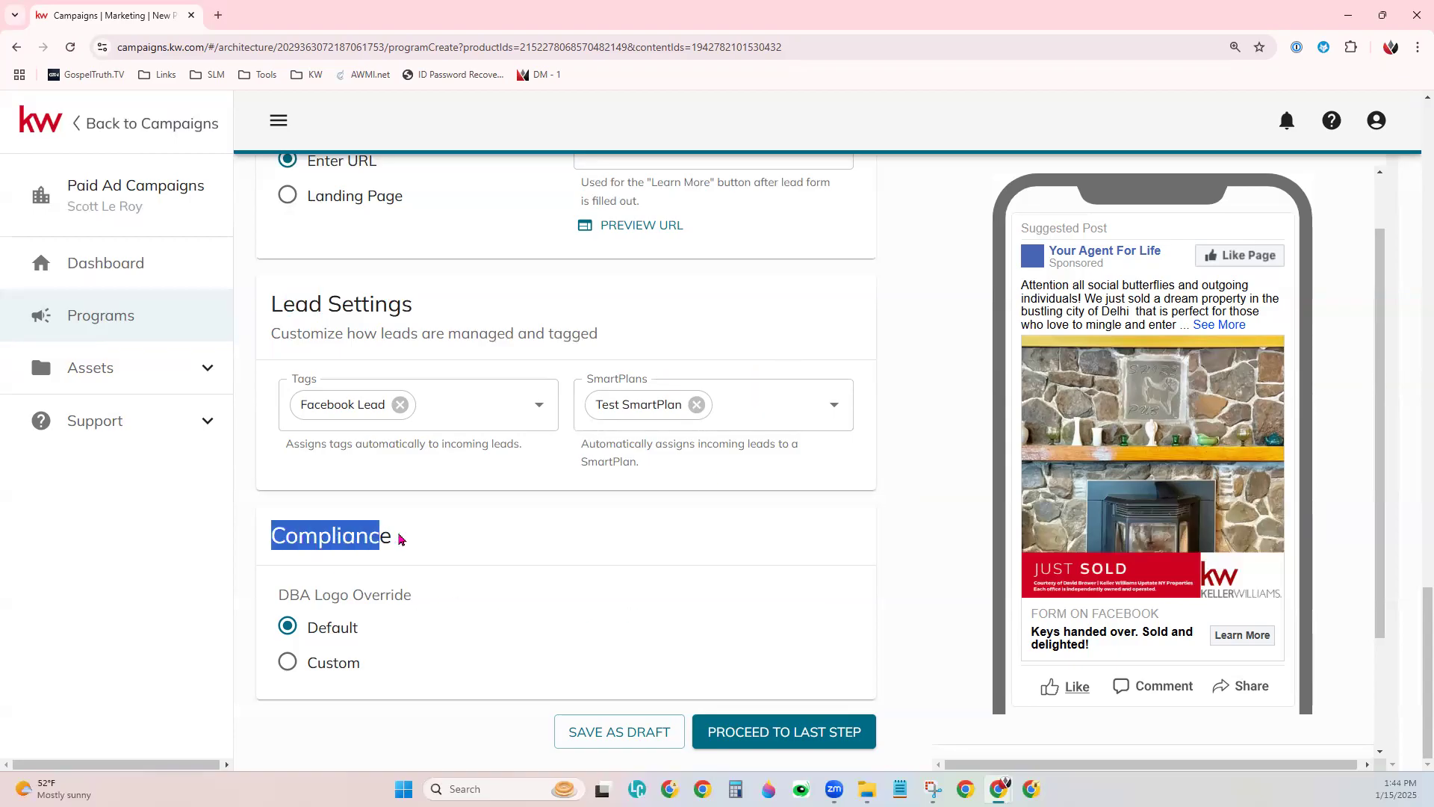
click(507, 569)
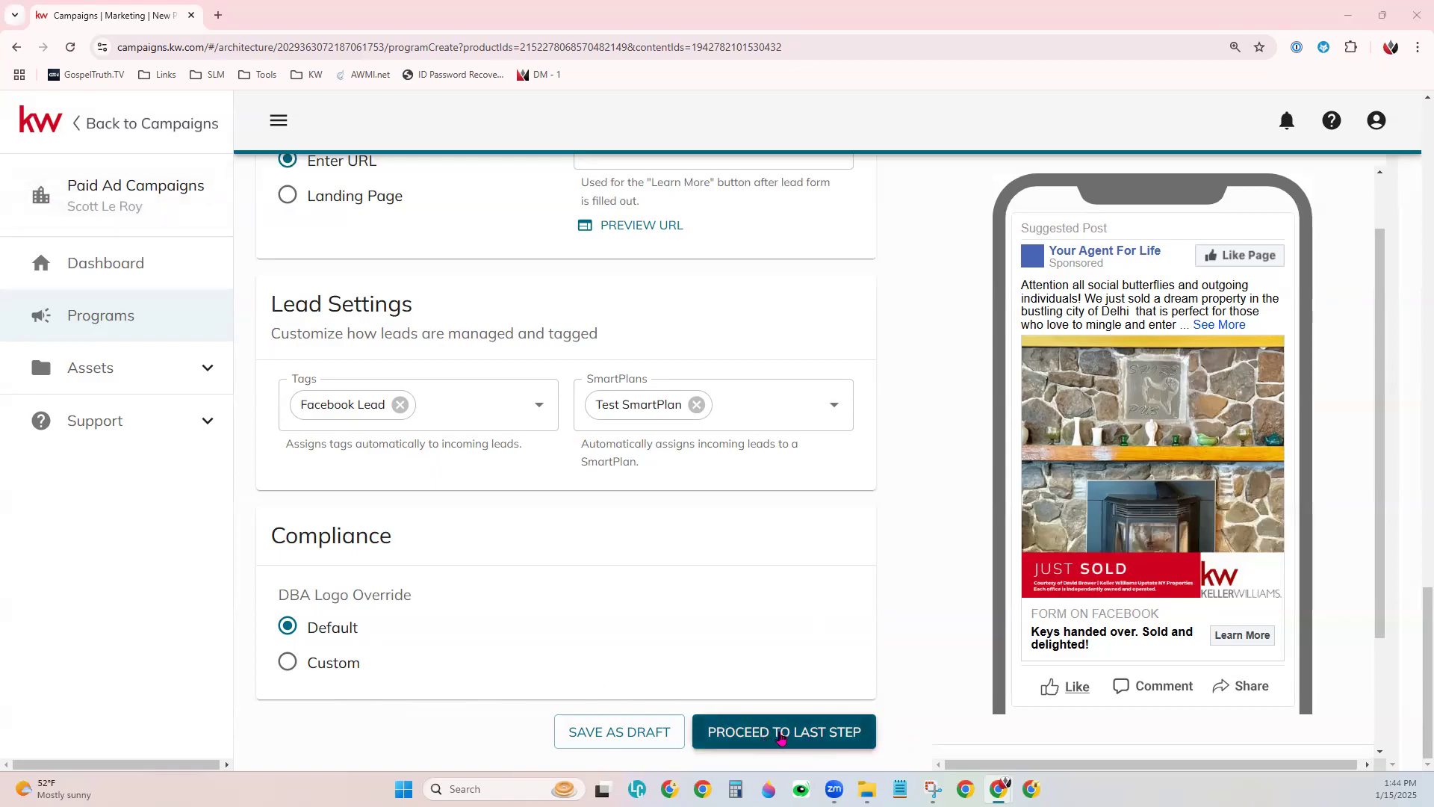
- Try to proceed to the last step and look through the program details for the field that needs fixing
click(780, 738)
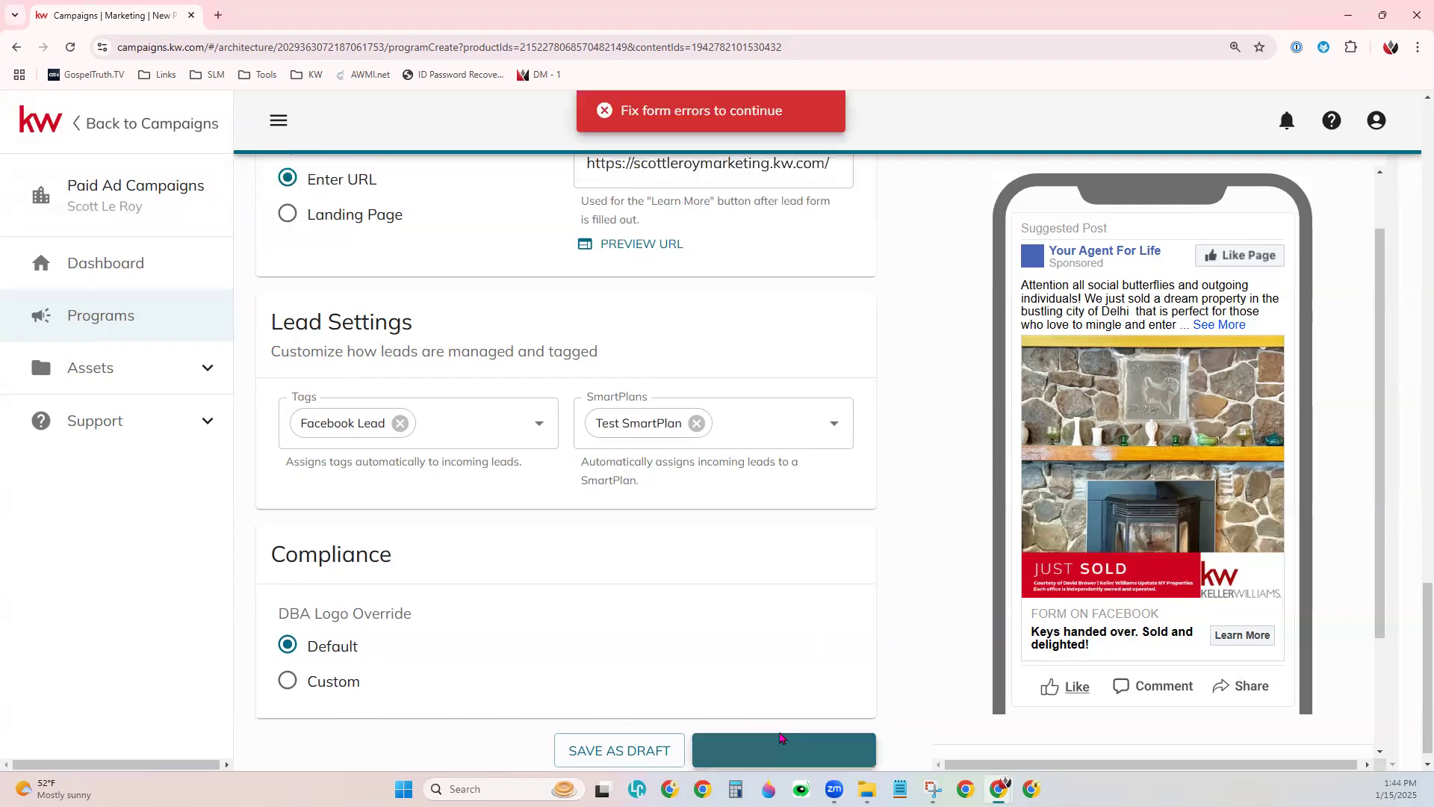
scroll(719, 678, up, 15)
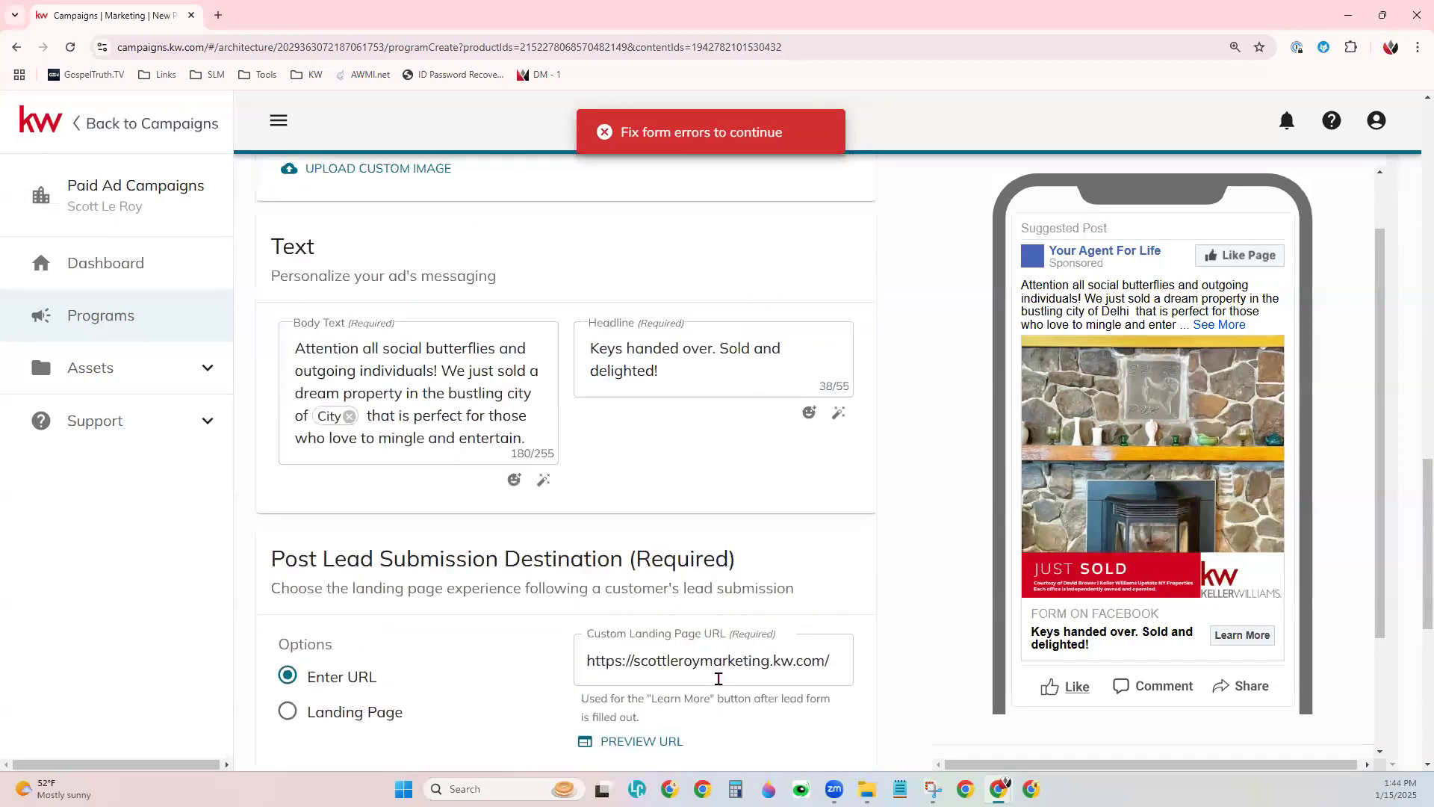
scroll(718, 678, up, 4)
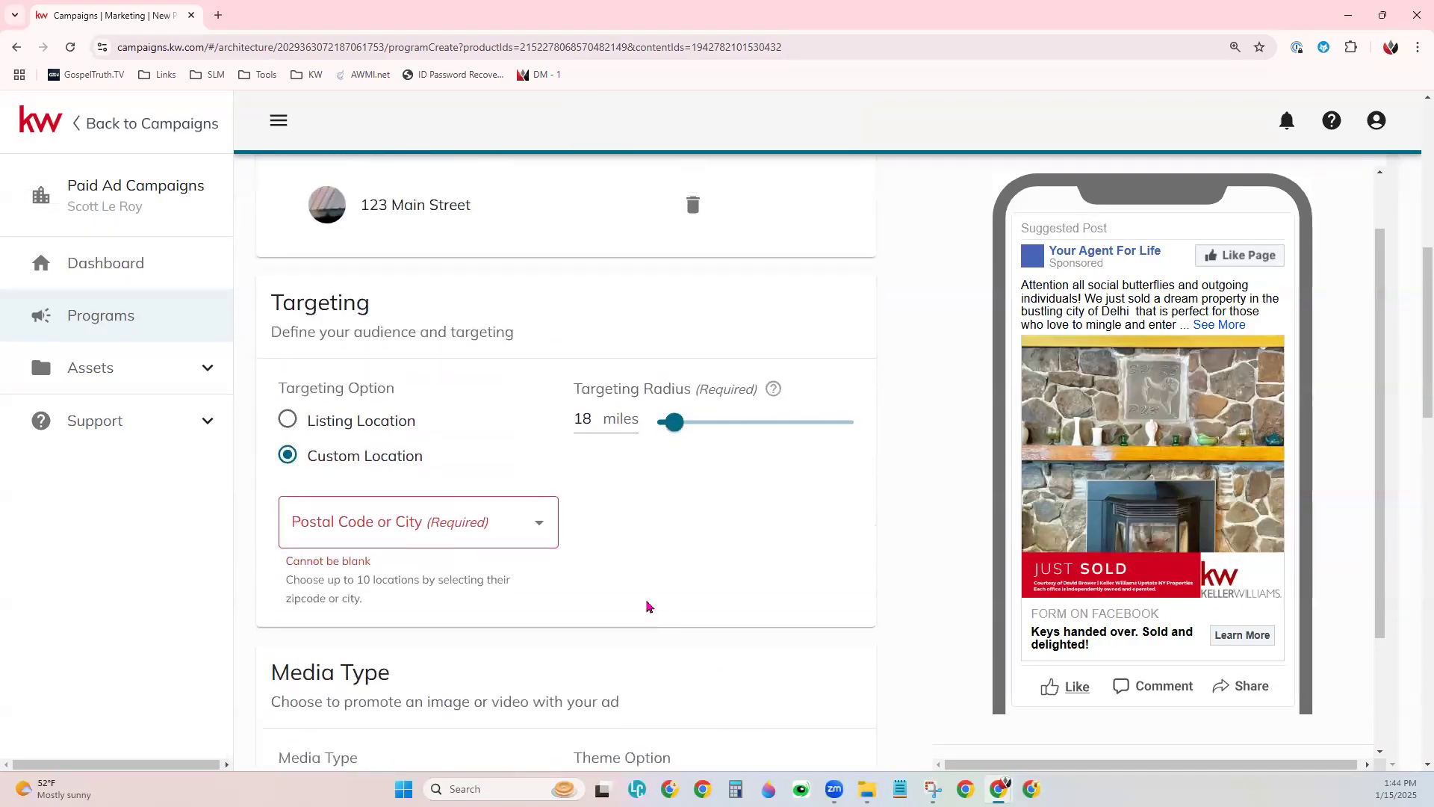
- Switch the targeting to Listing Location with a smaller targeting radius, and proceed to the last step
click(288, 420)
drag(672, 423, 657, 431)
scroll(841, 679, down, 15)
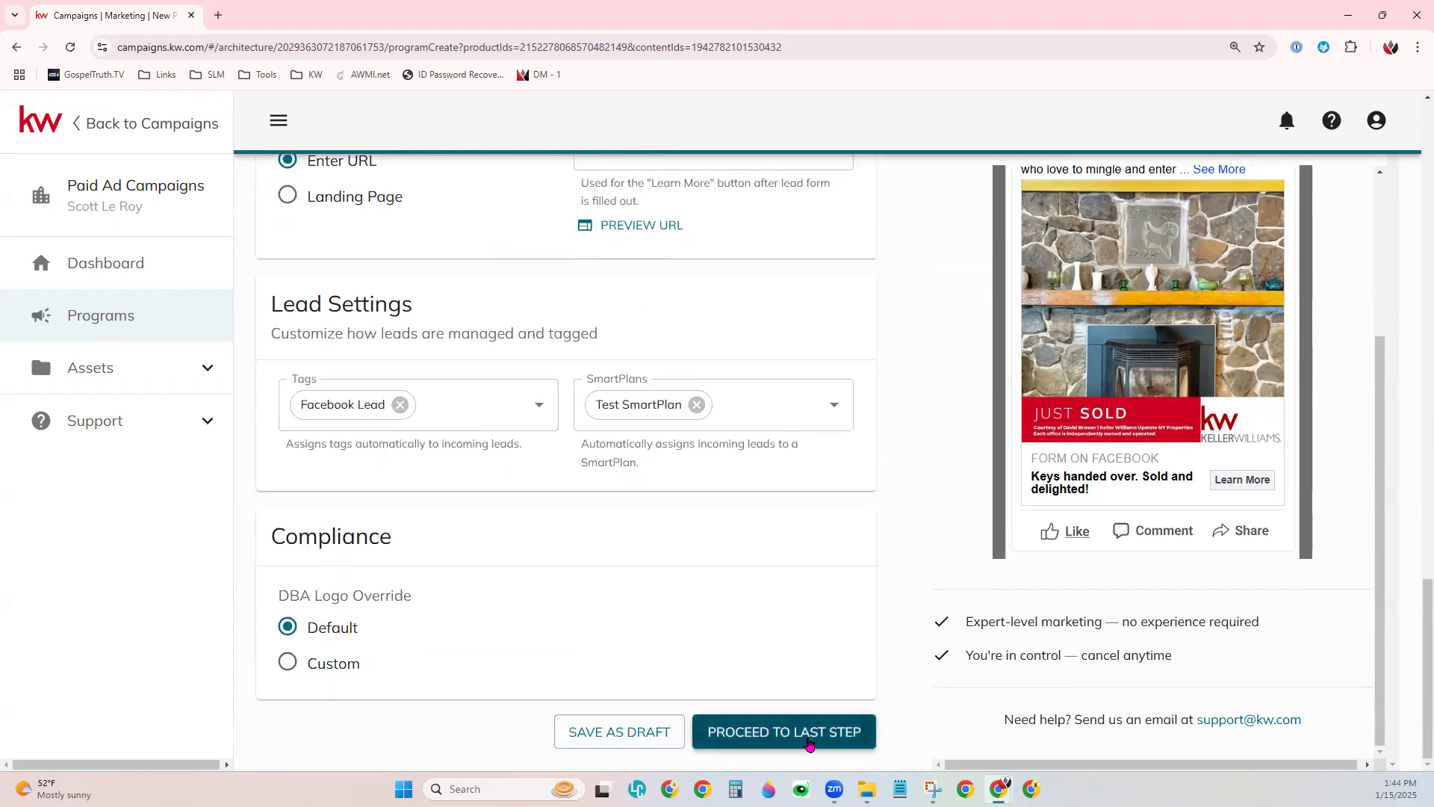
click(808, 742)
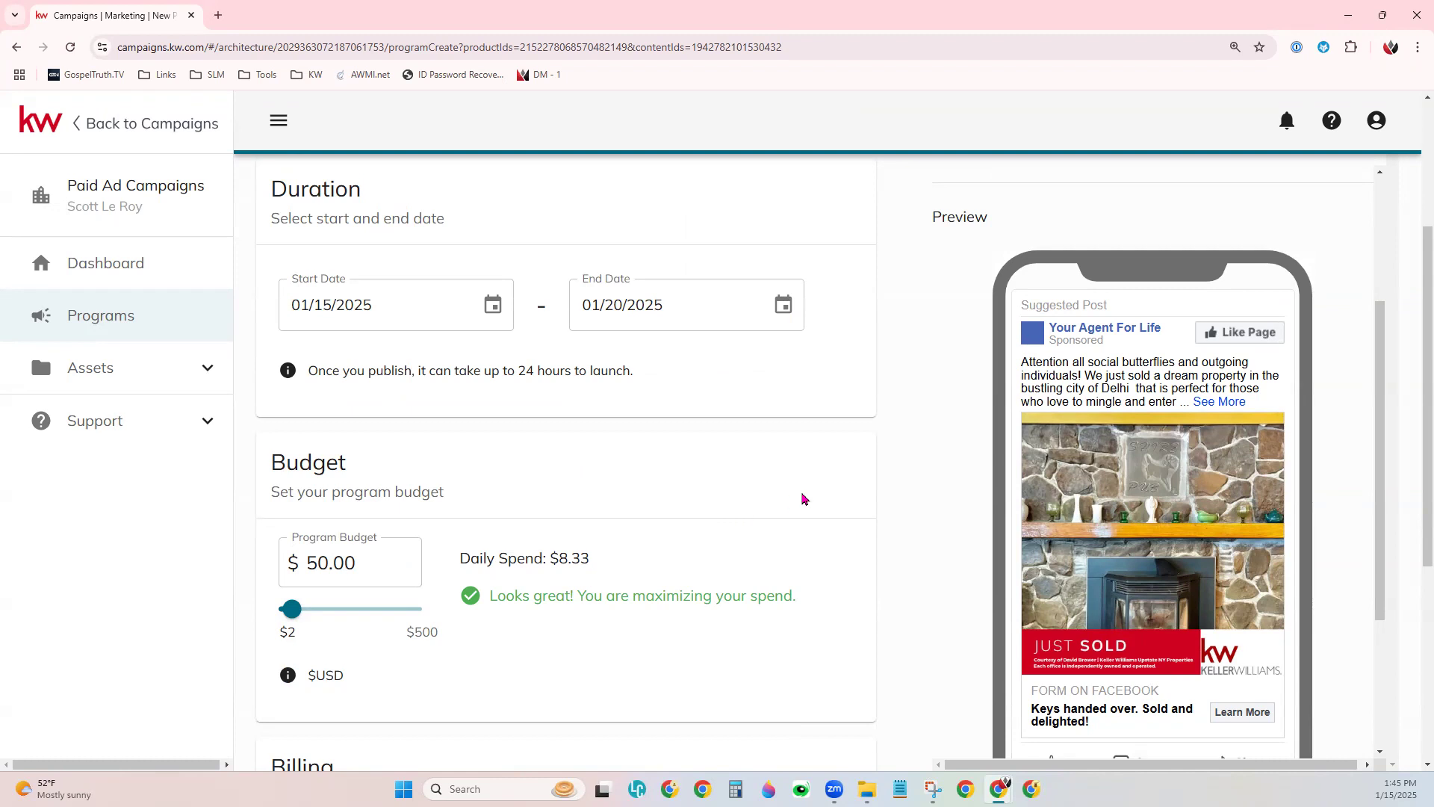
- Examine the program's duration and budget settings, including the start date calendar and the launch time note, without changing the dates
scroll(802, 497, up, 1)
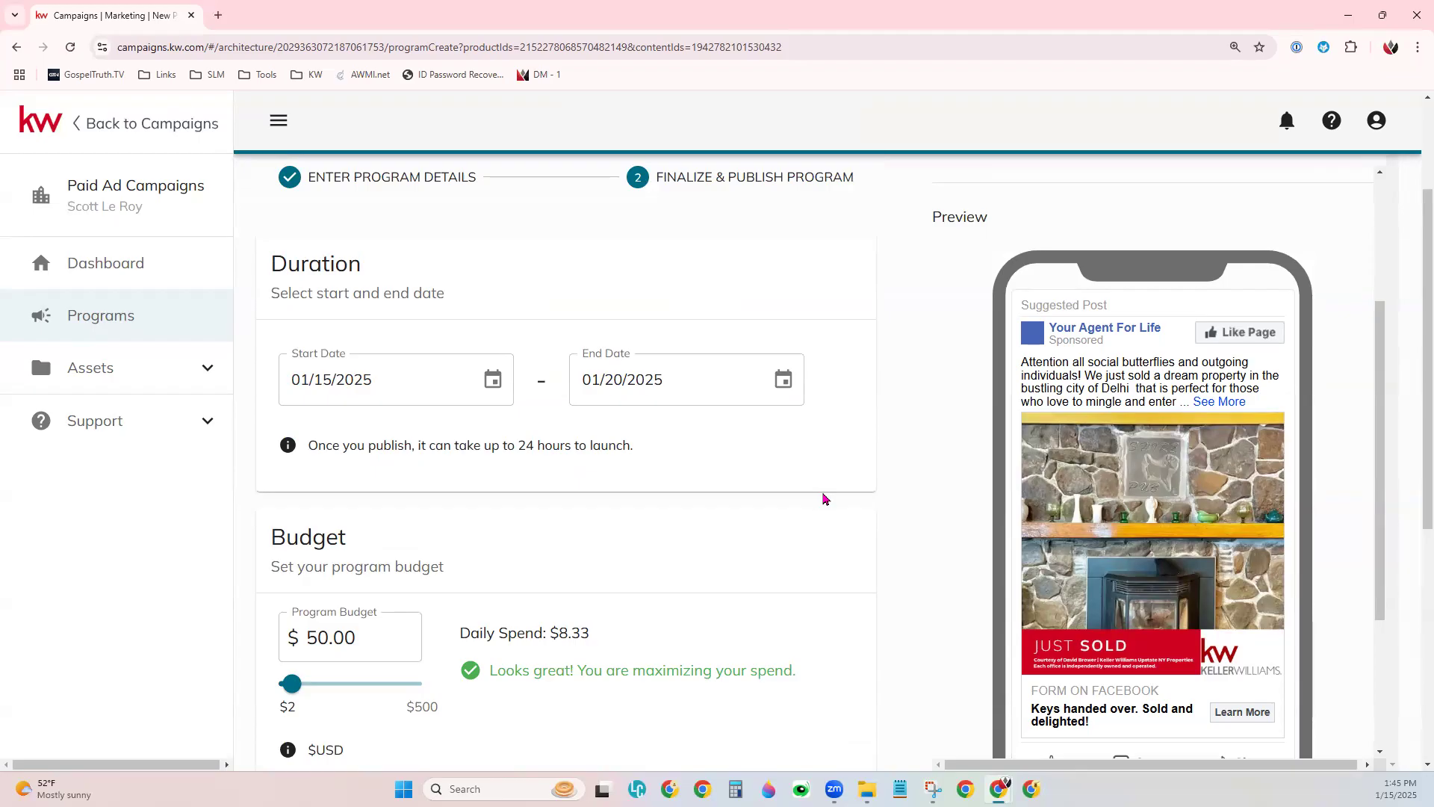
scroll(860, 551, up, 1)
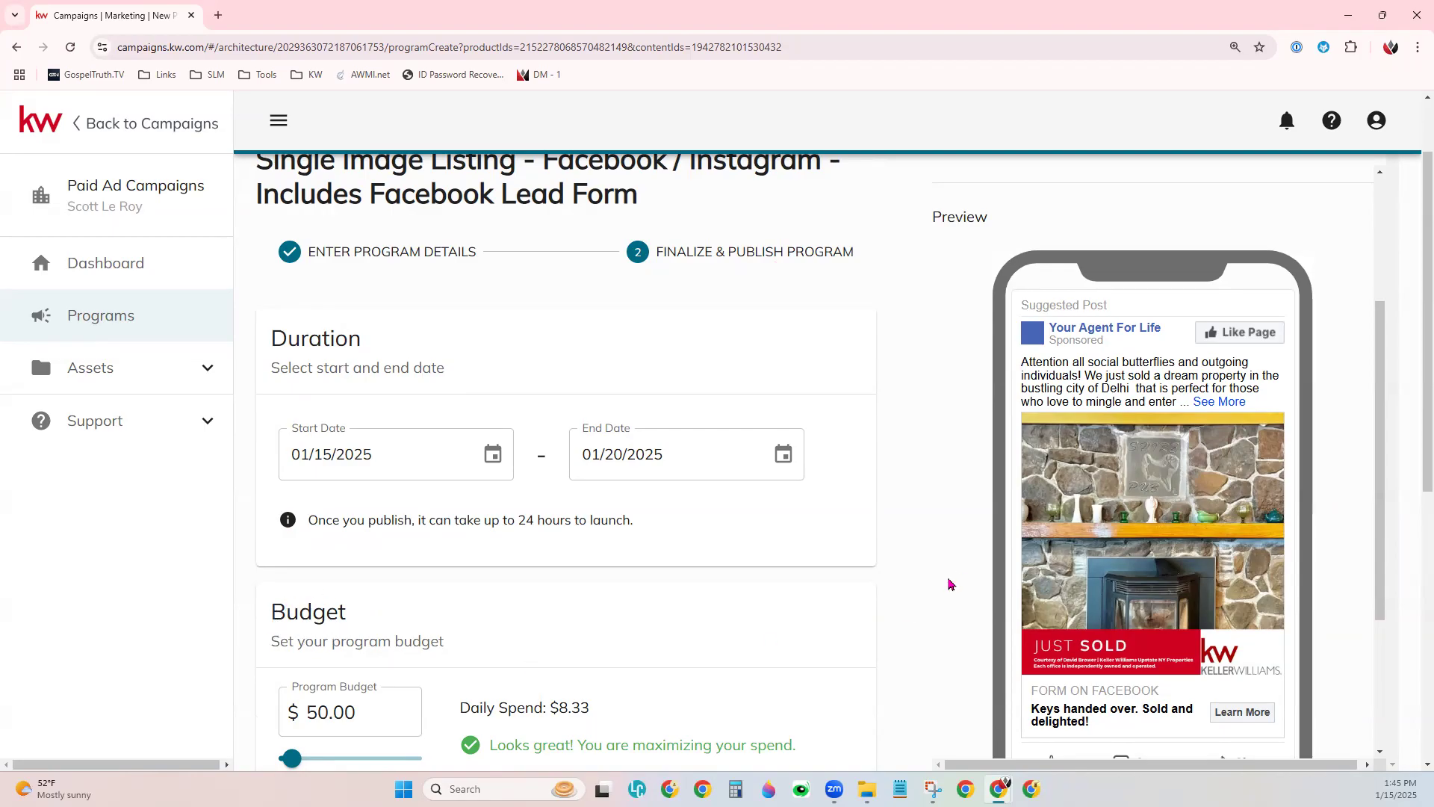
scroll(952, 581, down, 2)
scroll(907, 605, down, 1)
scroll(545, 407, down, 1)
scroll(549, 409, up, 1)
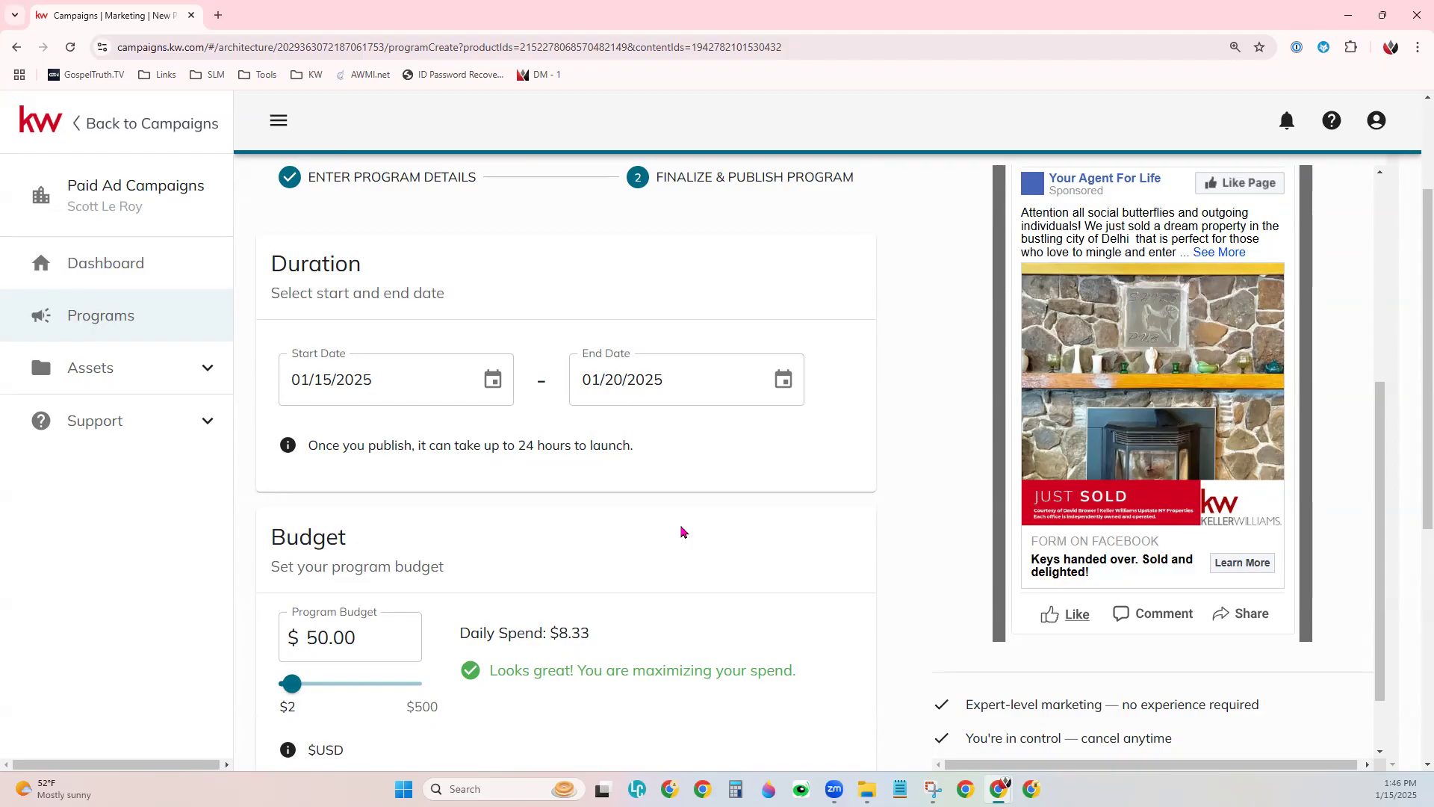
click(492, 382)
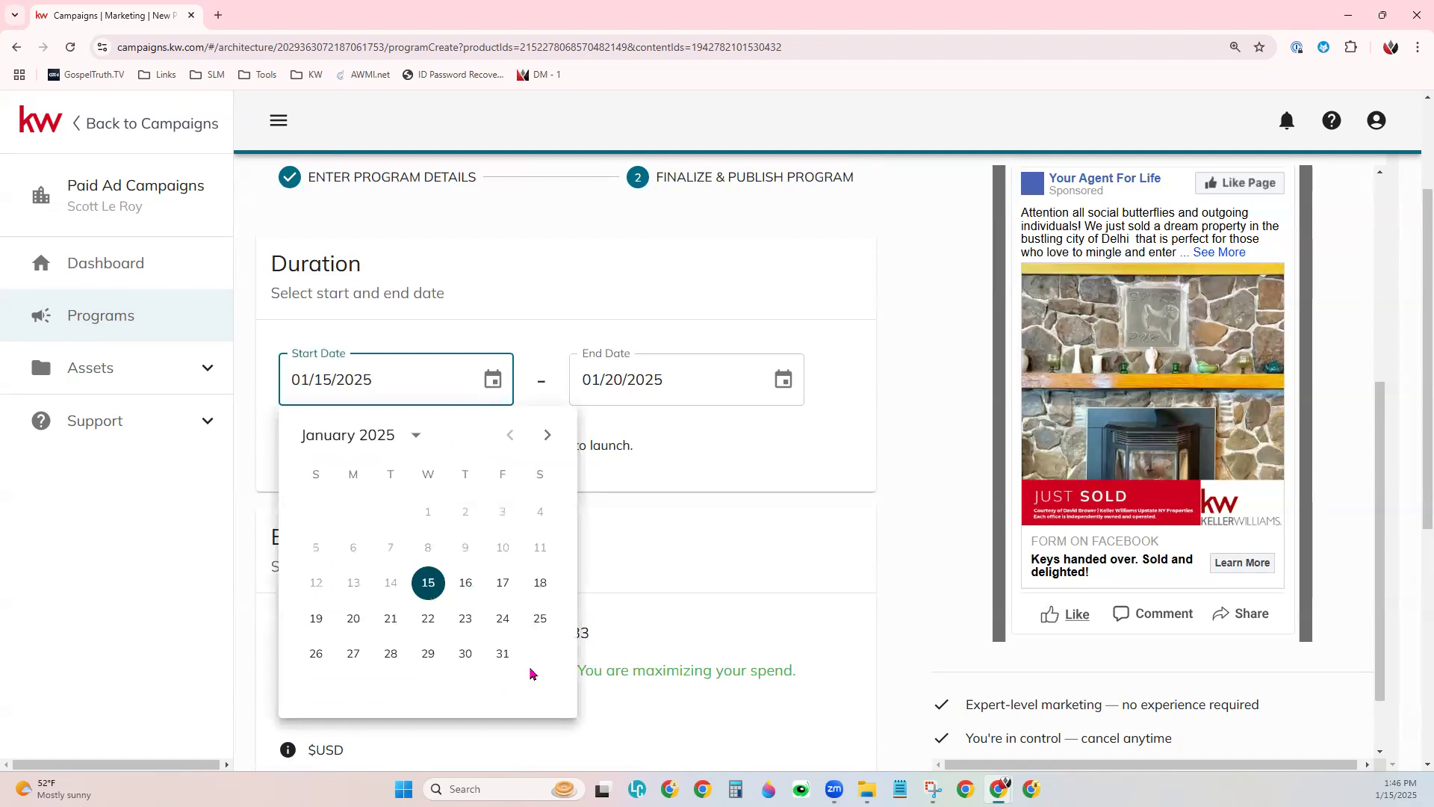
click(653, 490)
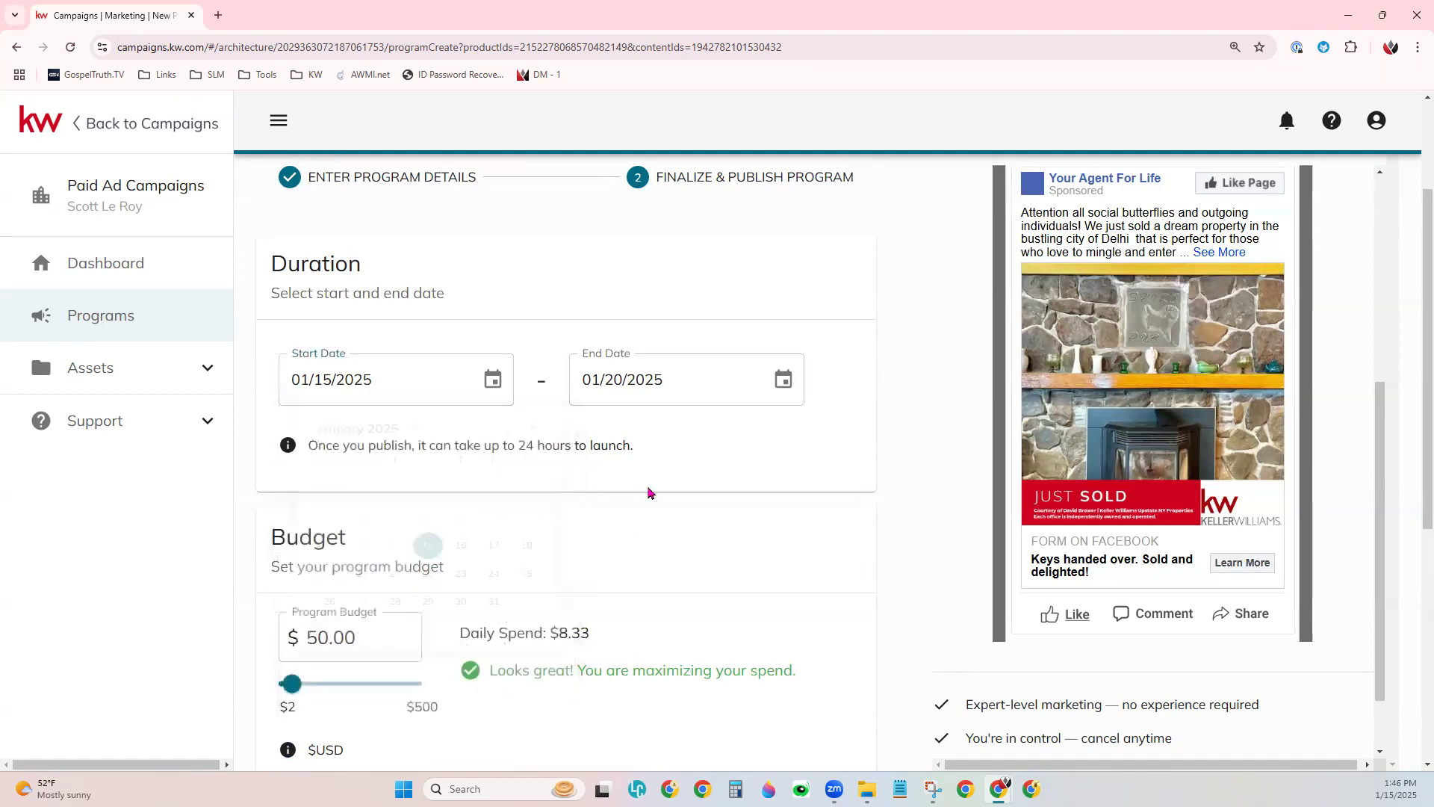
drag(312, 449, 643, 457)
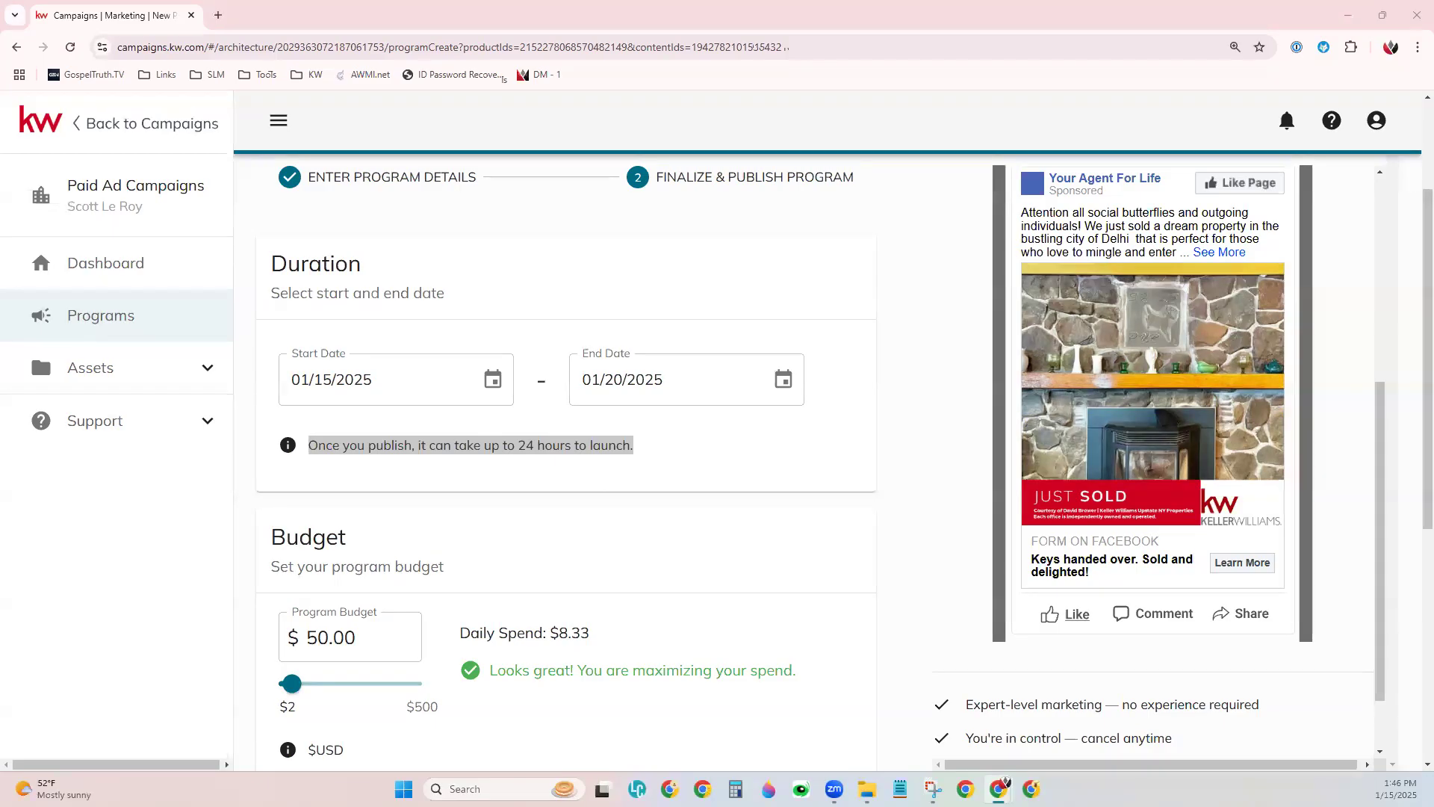
- Review the budget's spend guidance and try a lower program budget of $20 against the minimum daily spend
scroll(772, 496, down, 1)
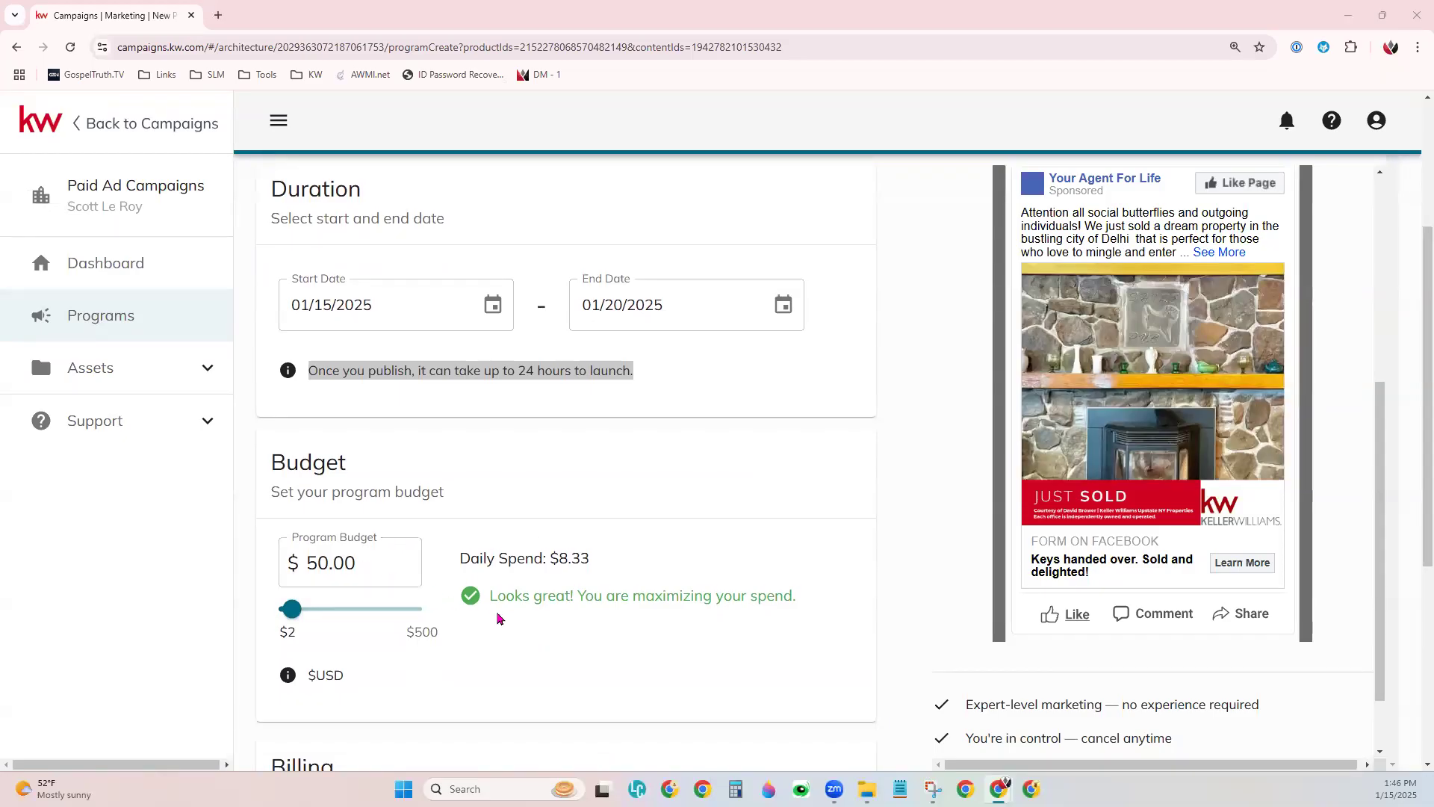
drag(611, 596, 842, 598)
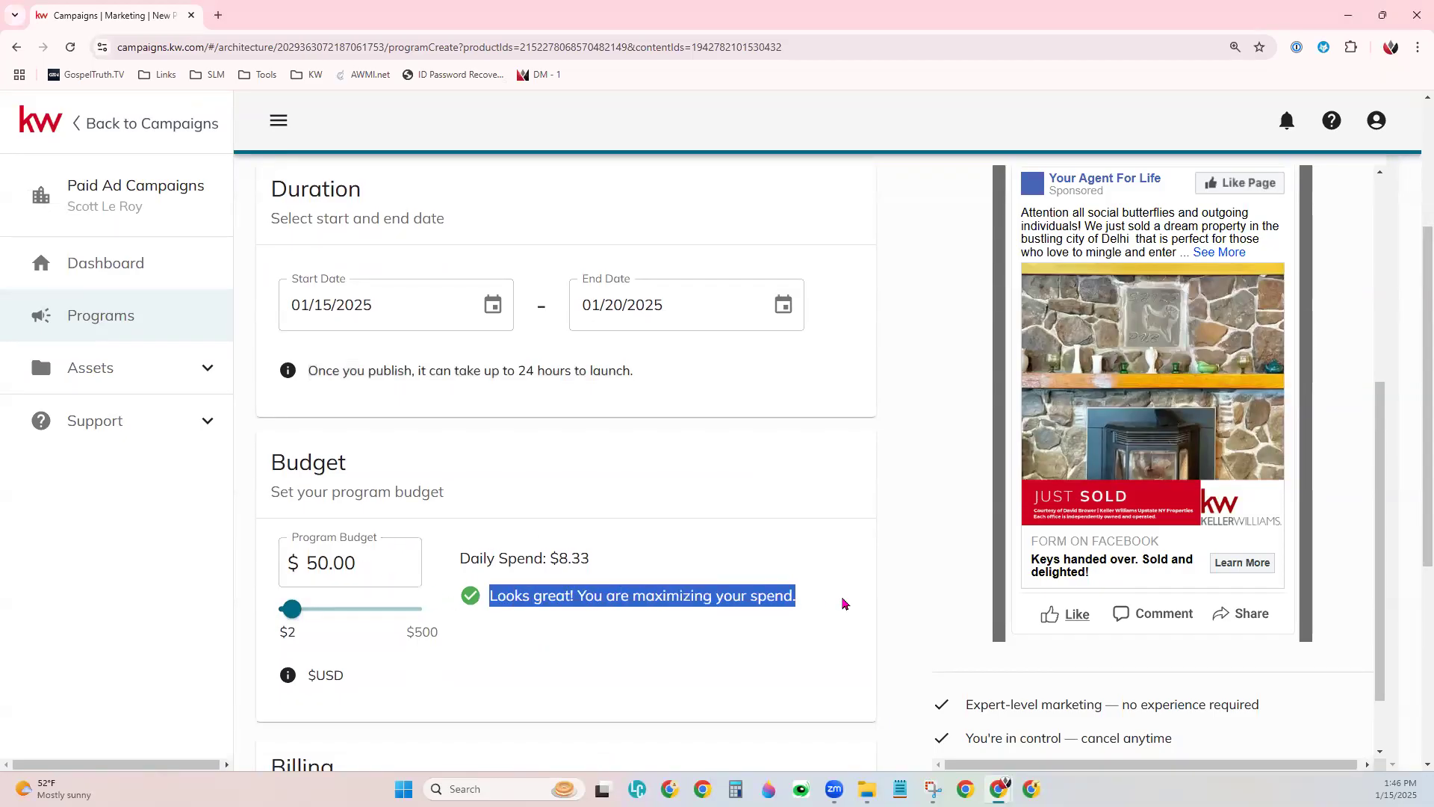
click(800, 625)
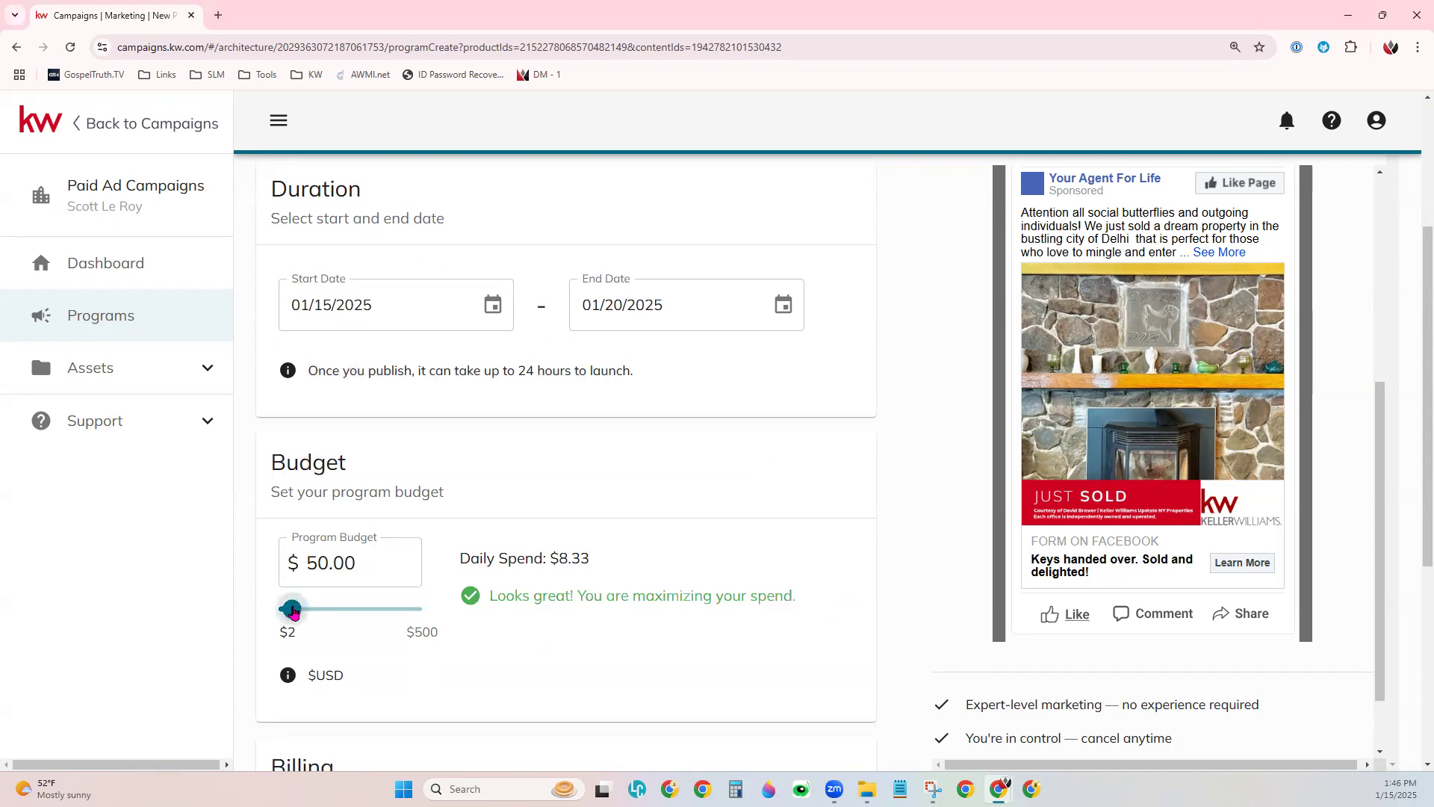
click(328, 565)
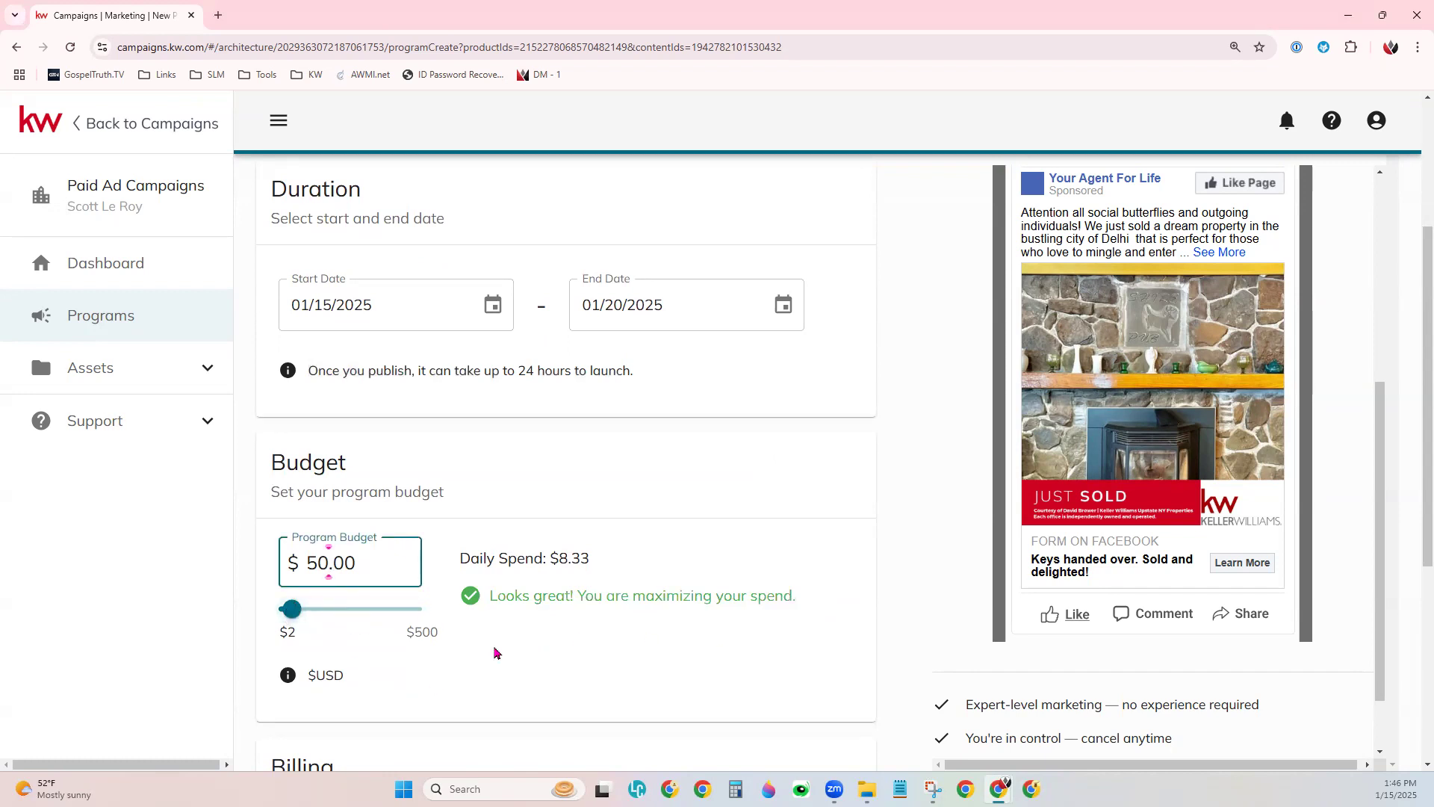
scroll(522, 635, down, 1)
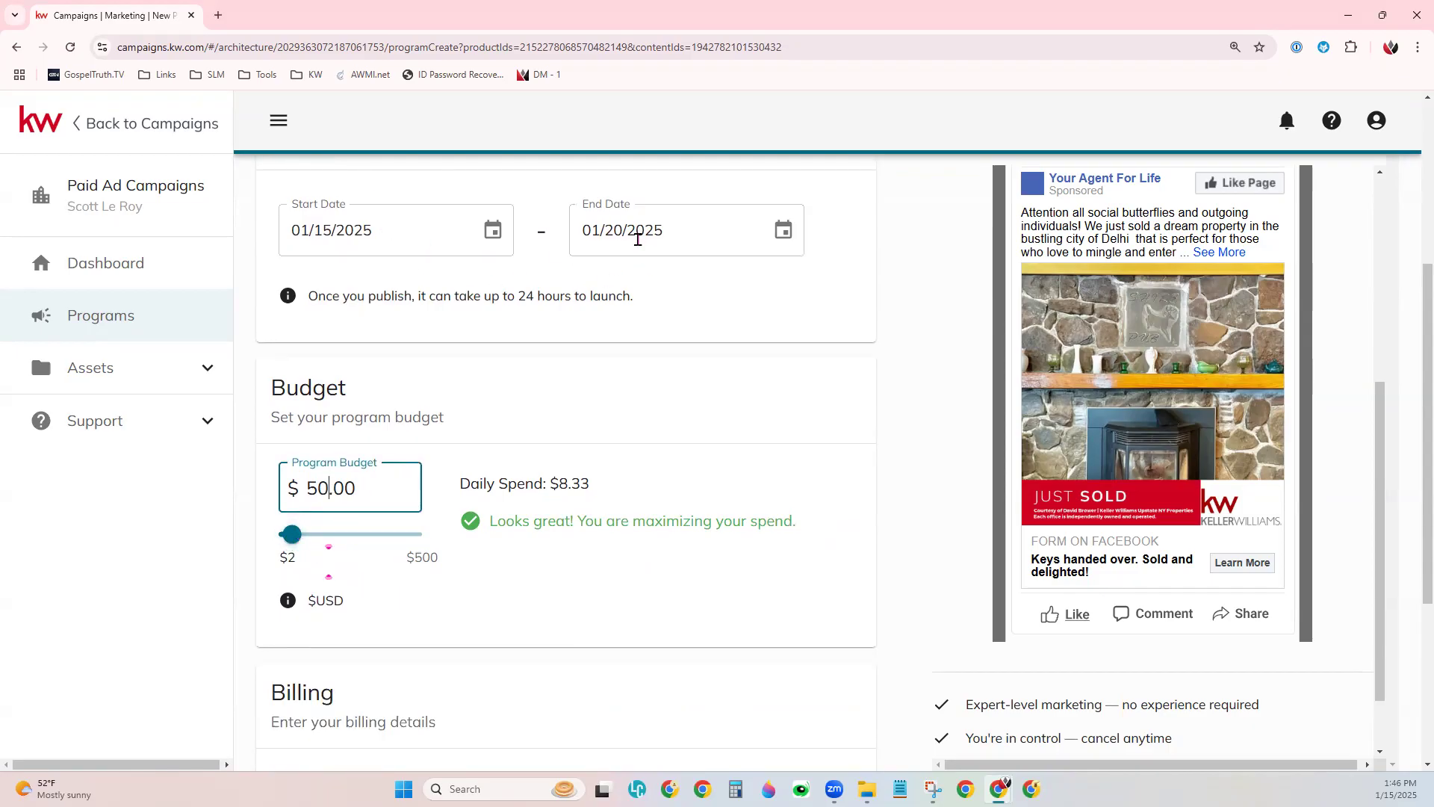
drag(291, 535, 284, 549)
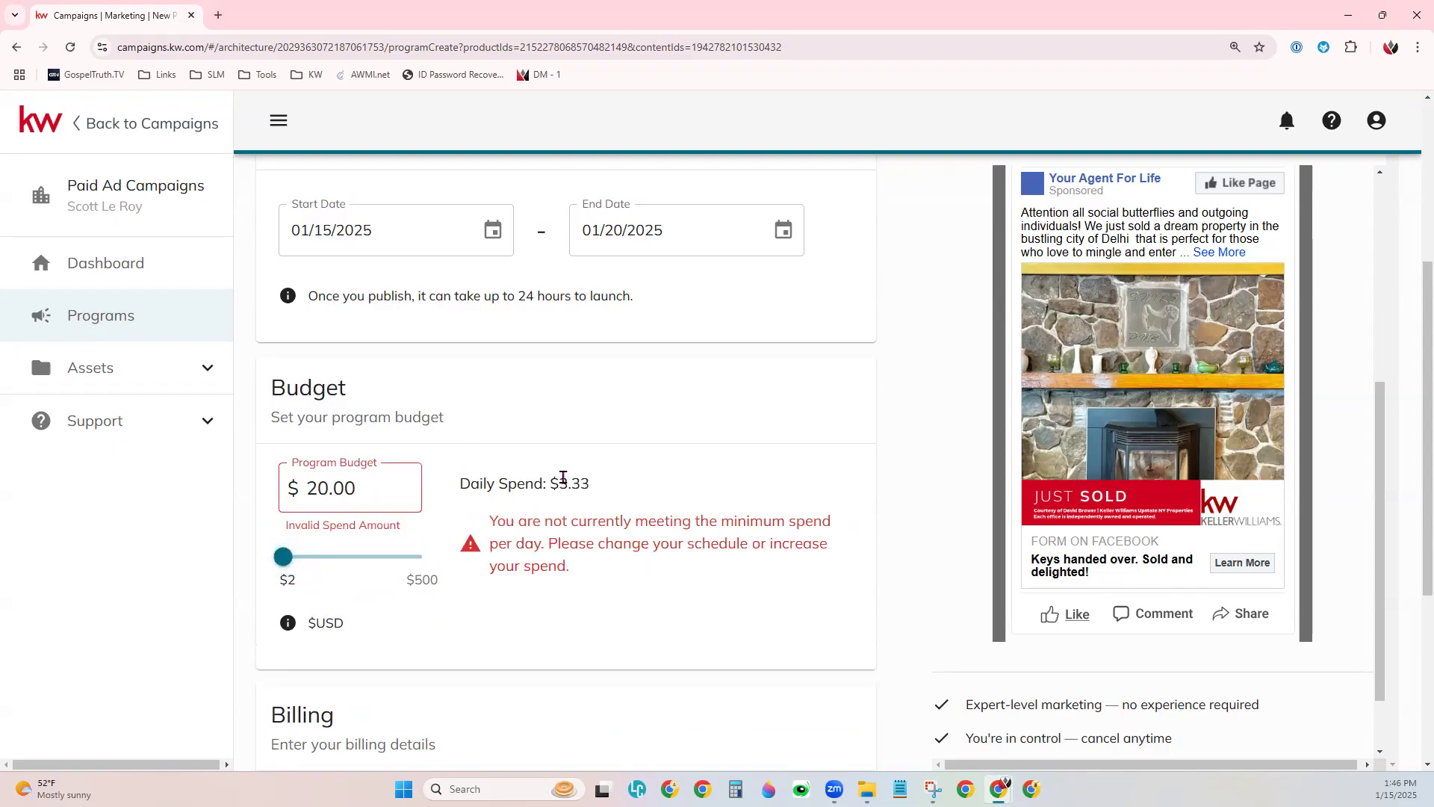
drag(548, 542, 718, 539)
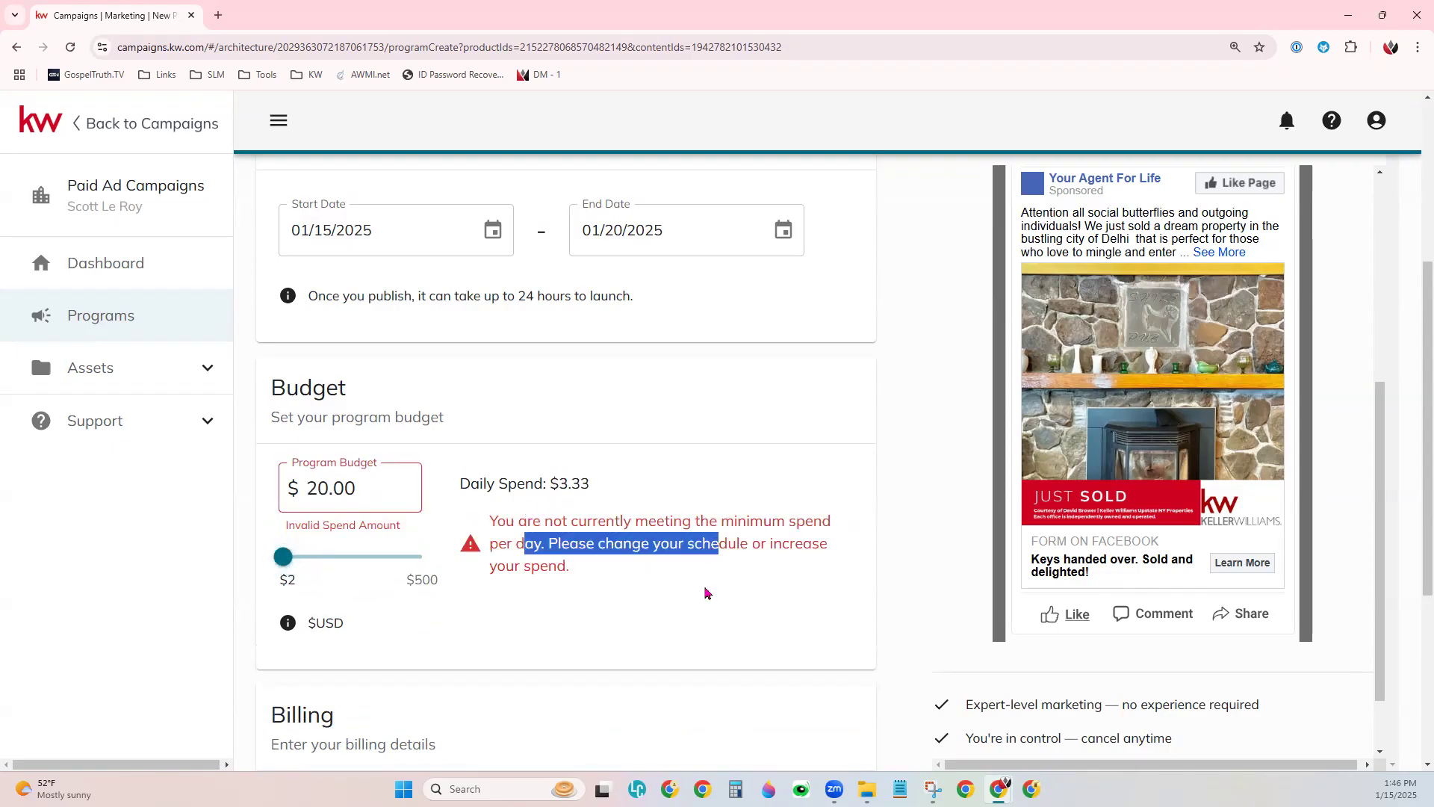
click(706, 592)
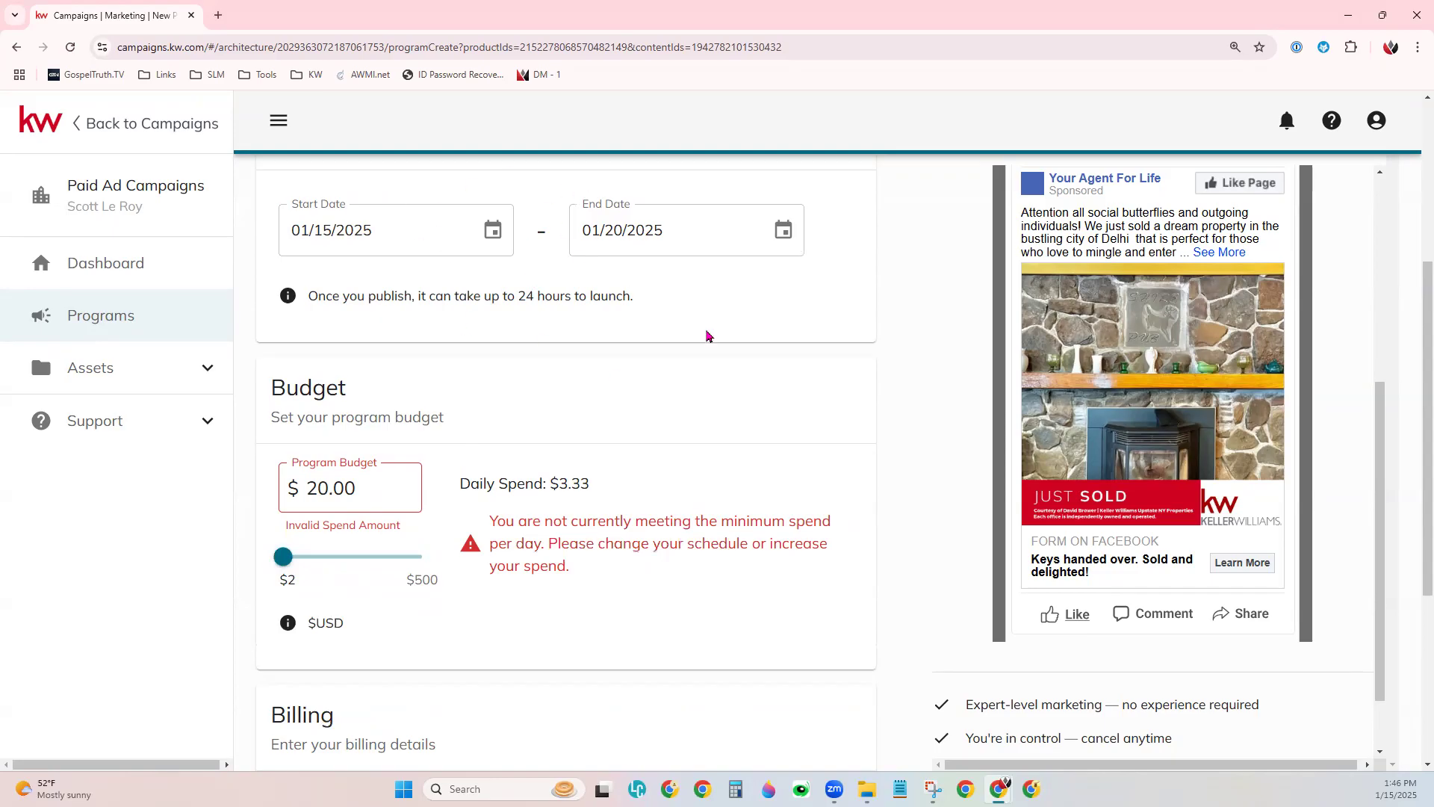
drag(553, 484, 591, 502)
click(601, 603)
- Set the program budget to $35 and save the program as a draft without entering billing details
drag(282, 556, 288, 557)
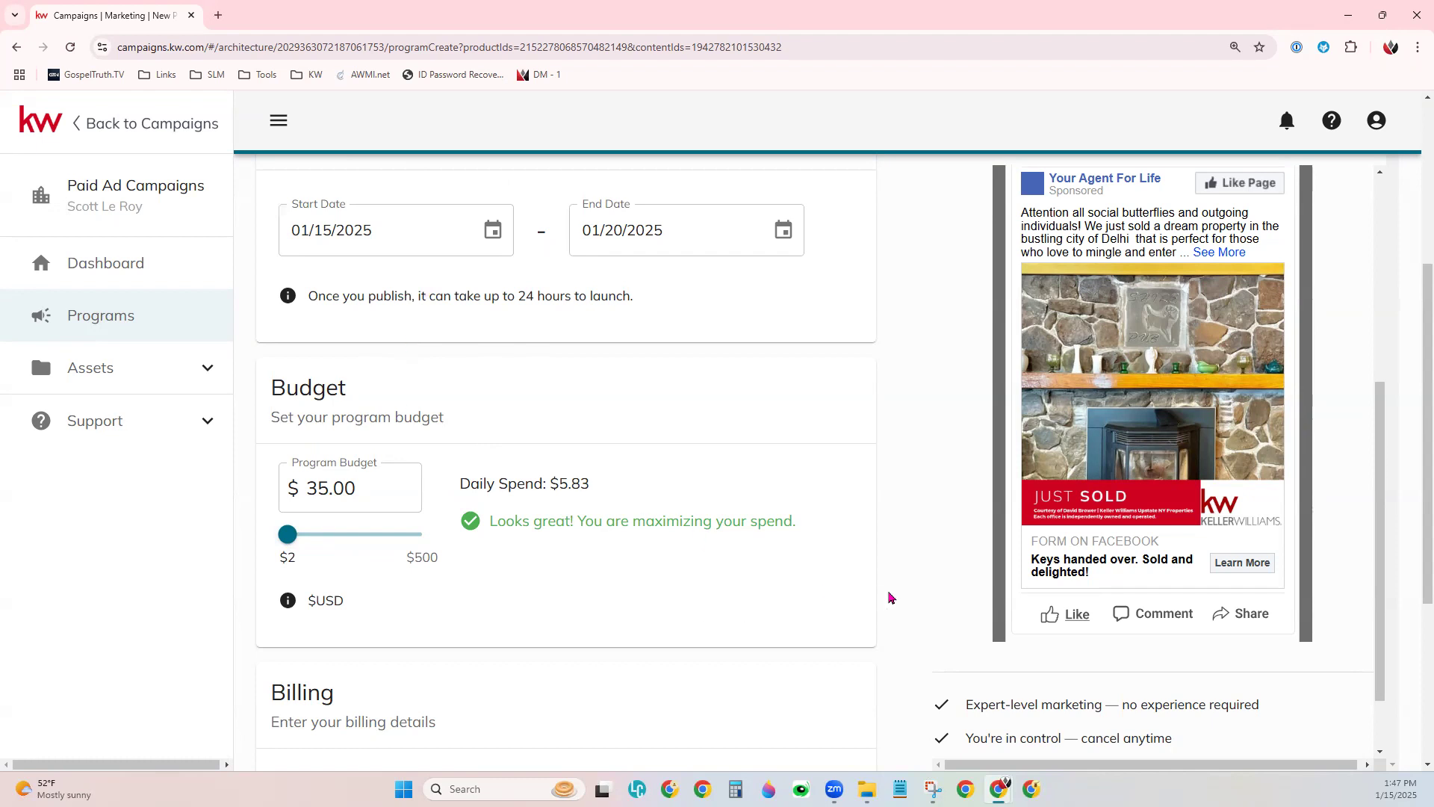
scroll(889, 597, down, 3)
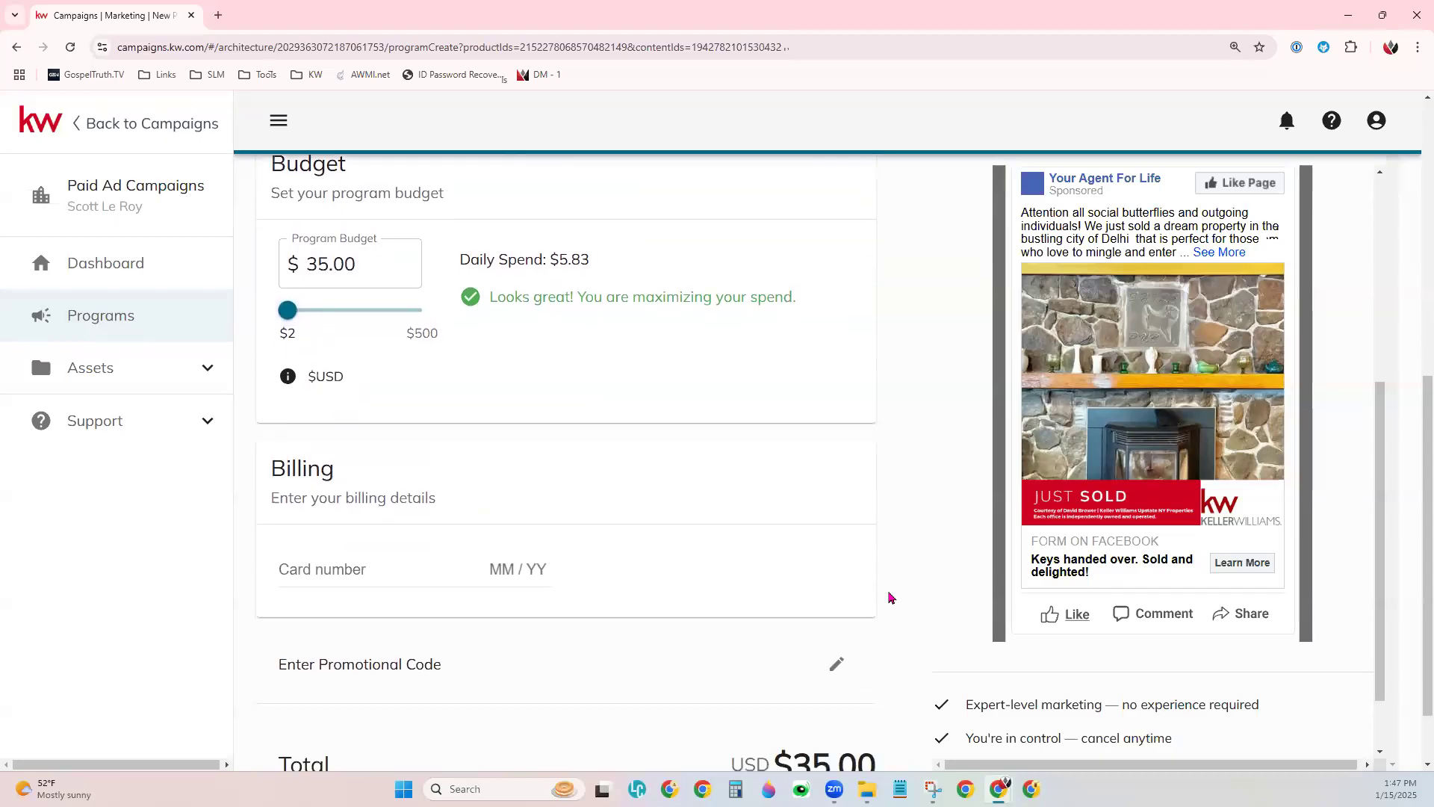
scroll(474, 371, down, 1)
scroll(545, 326, up, 4)
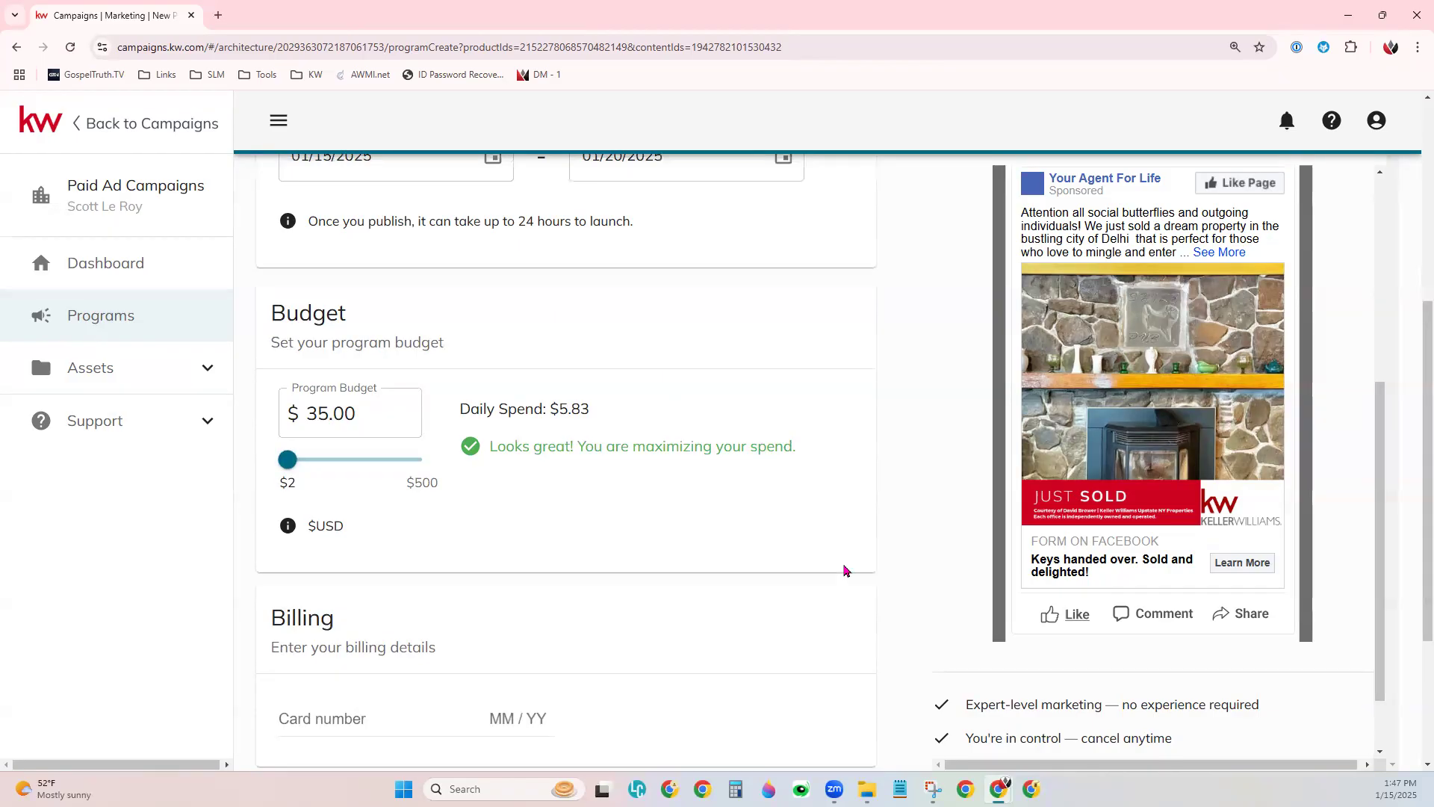
scroll(844, 567, down, 1)
scroll(844, 560, down, 2)
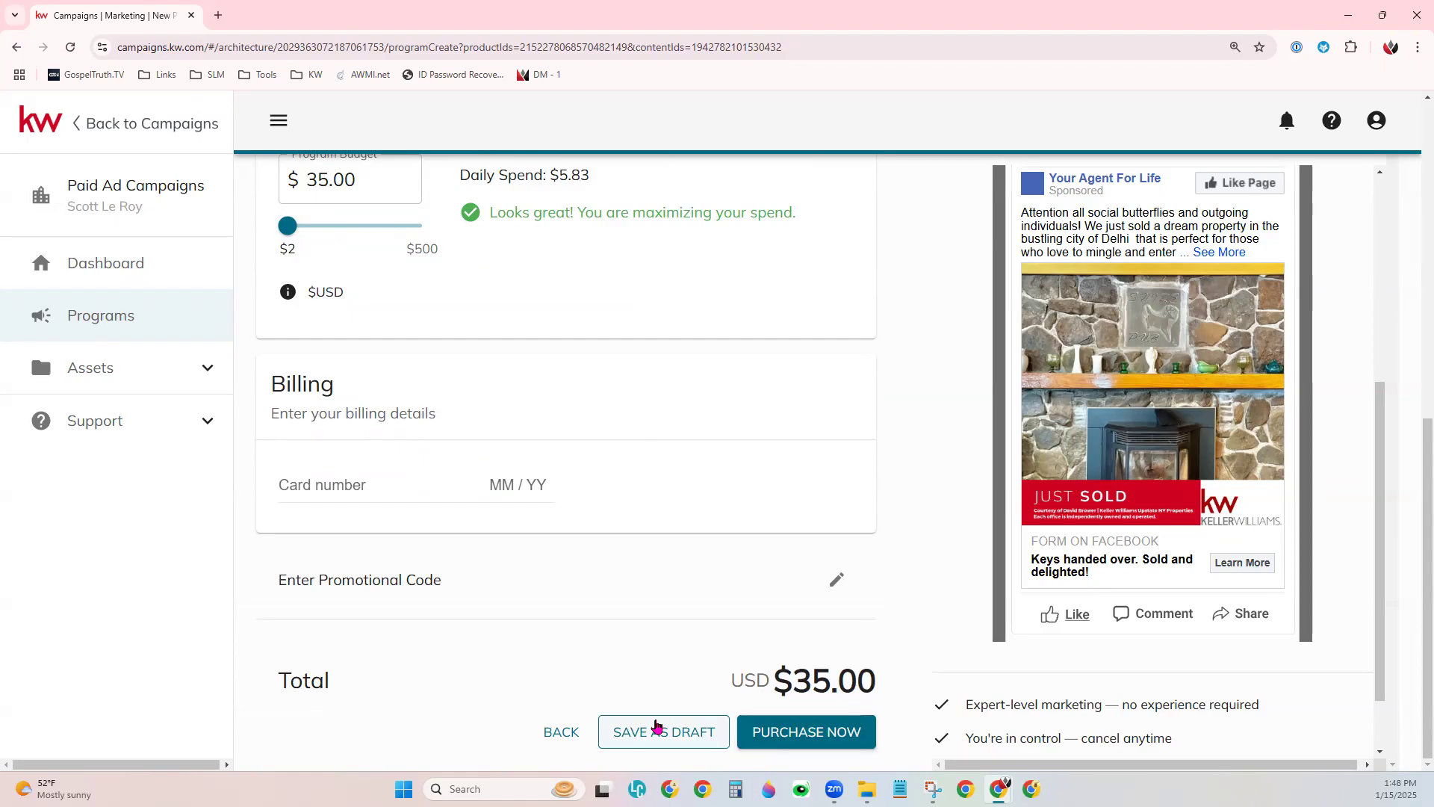
click(656, 725)
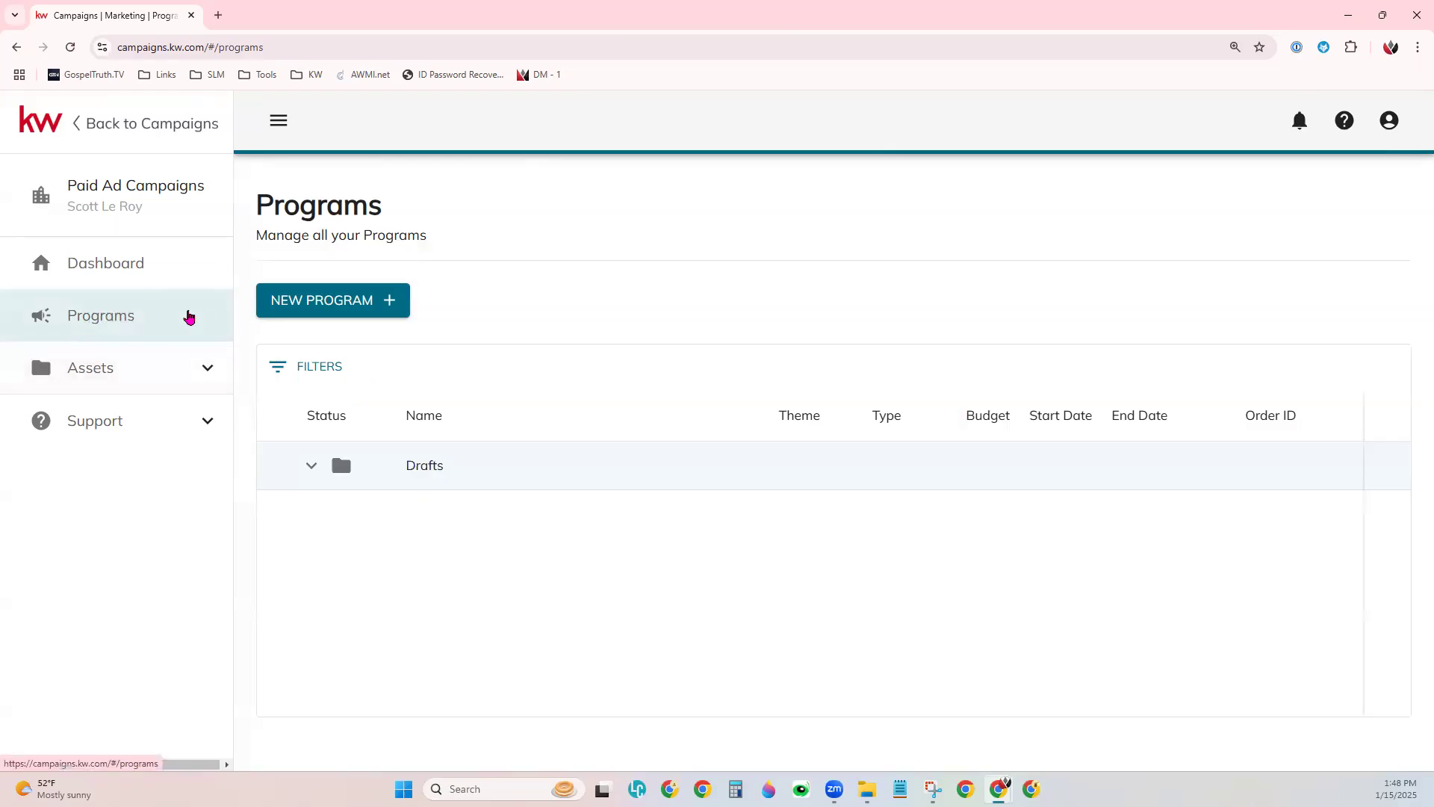
- Look at the paid ads dashboard and programs list, and return to Campaigns to open the social posts
click(179, 281)
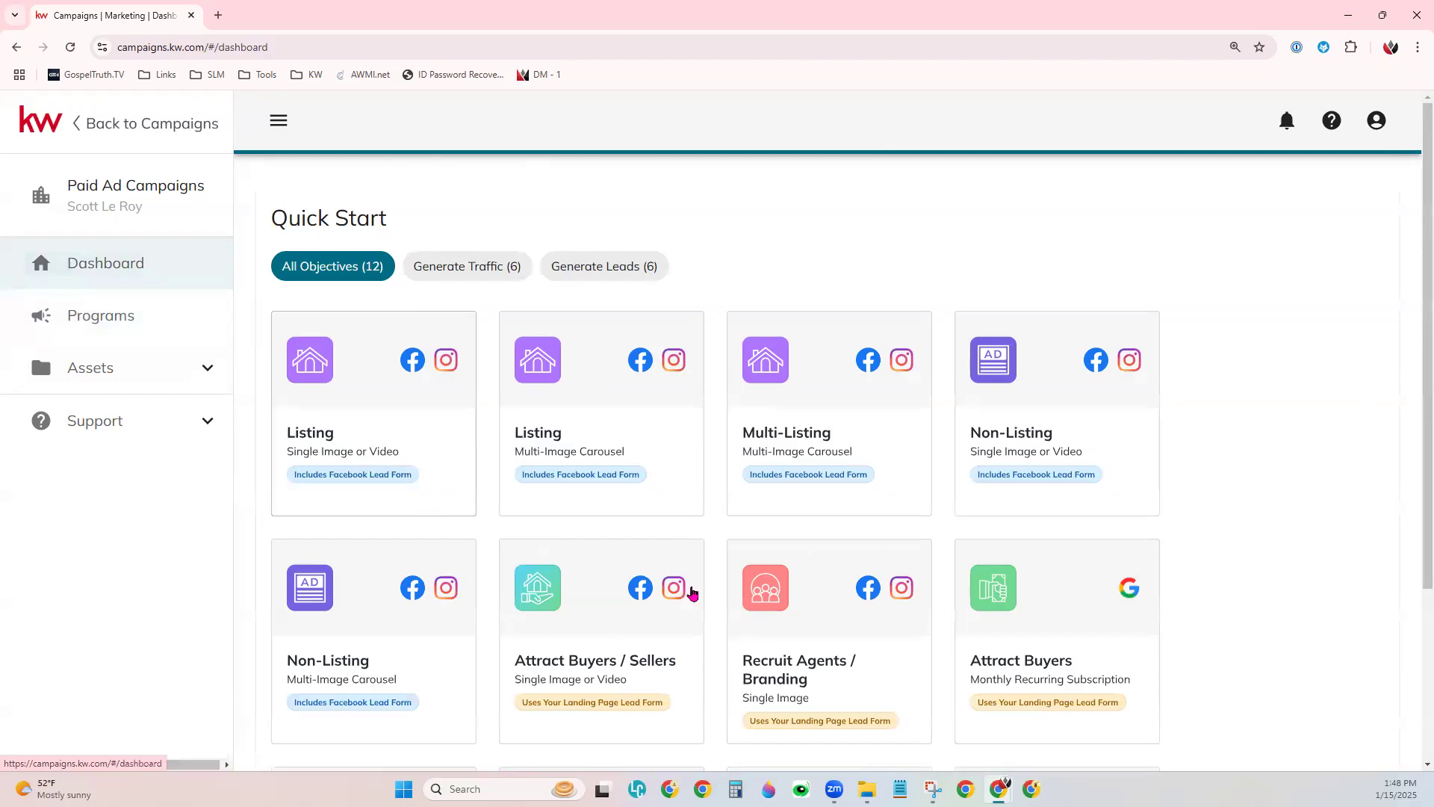
click(101, 338)
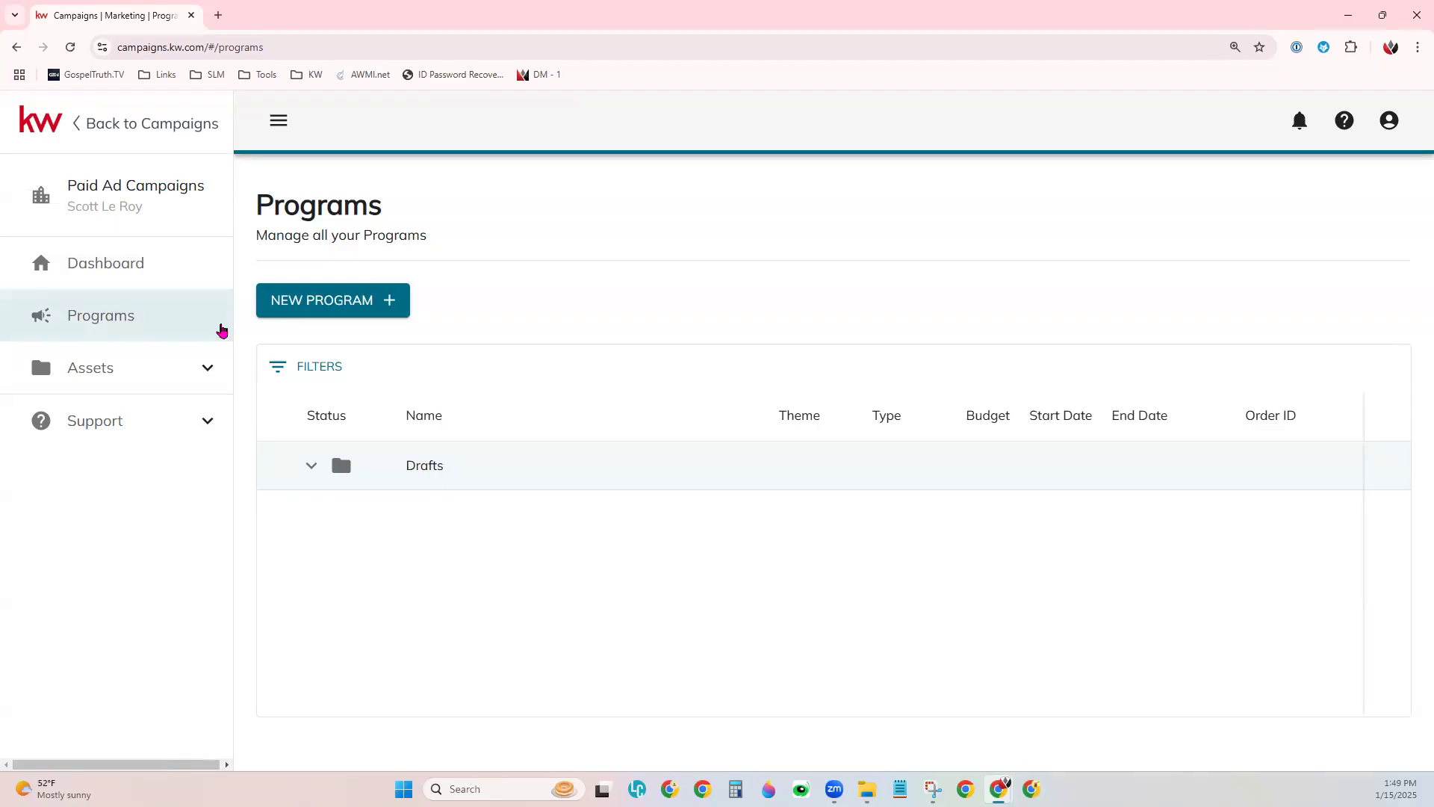
click(36, 122)
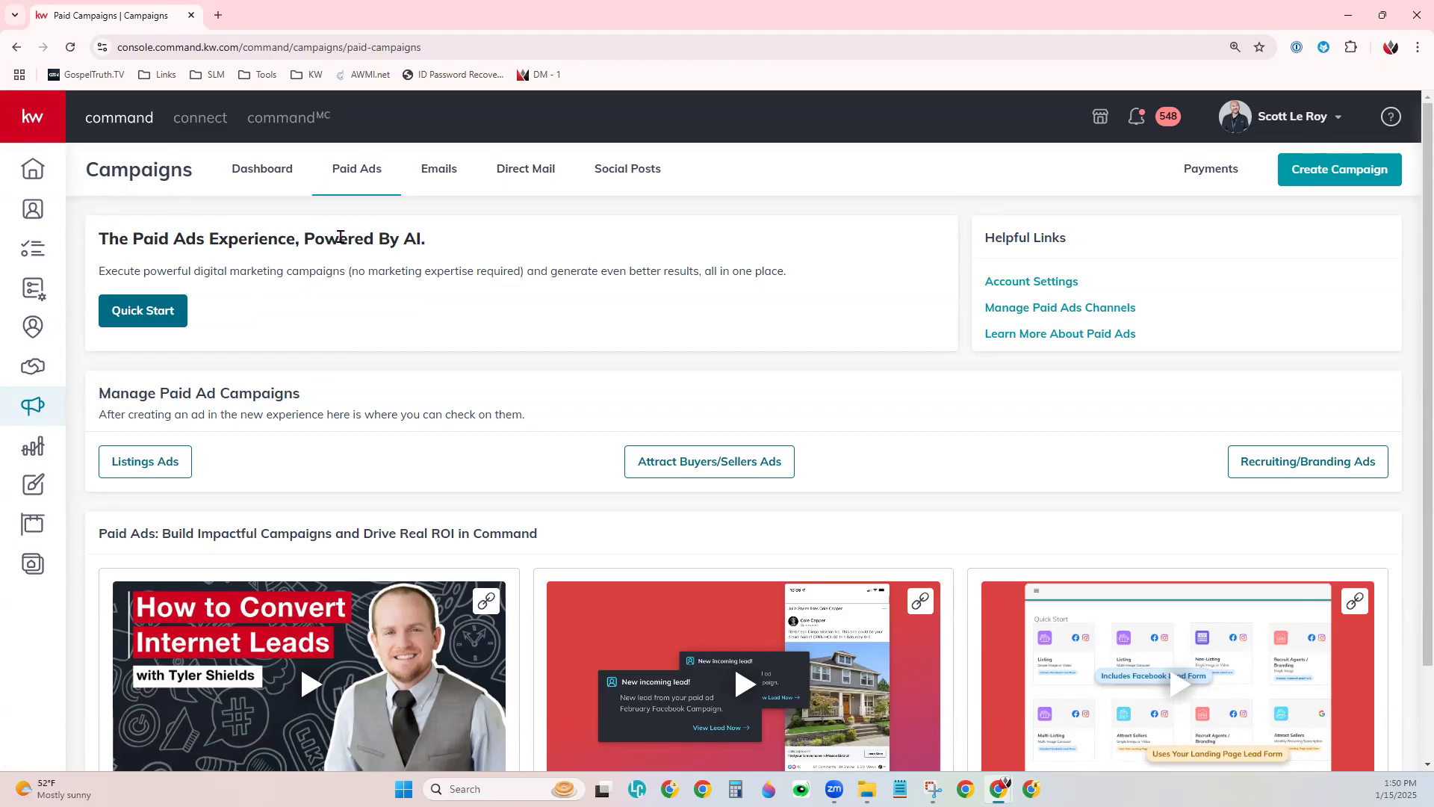
click(639, 171)
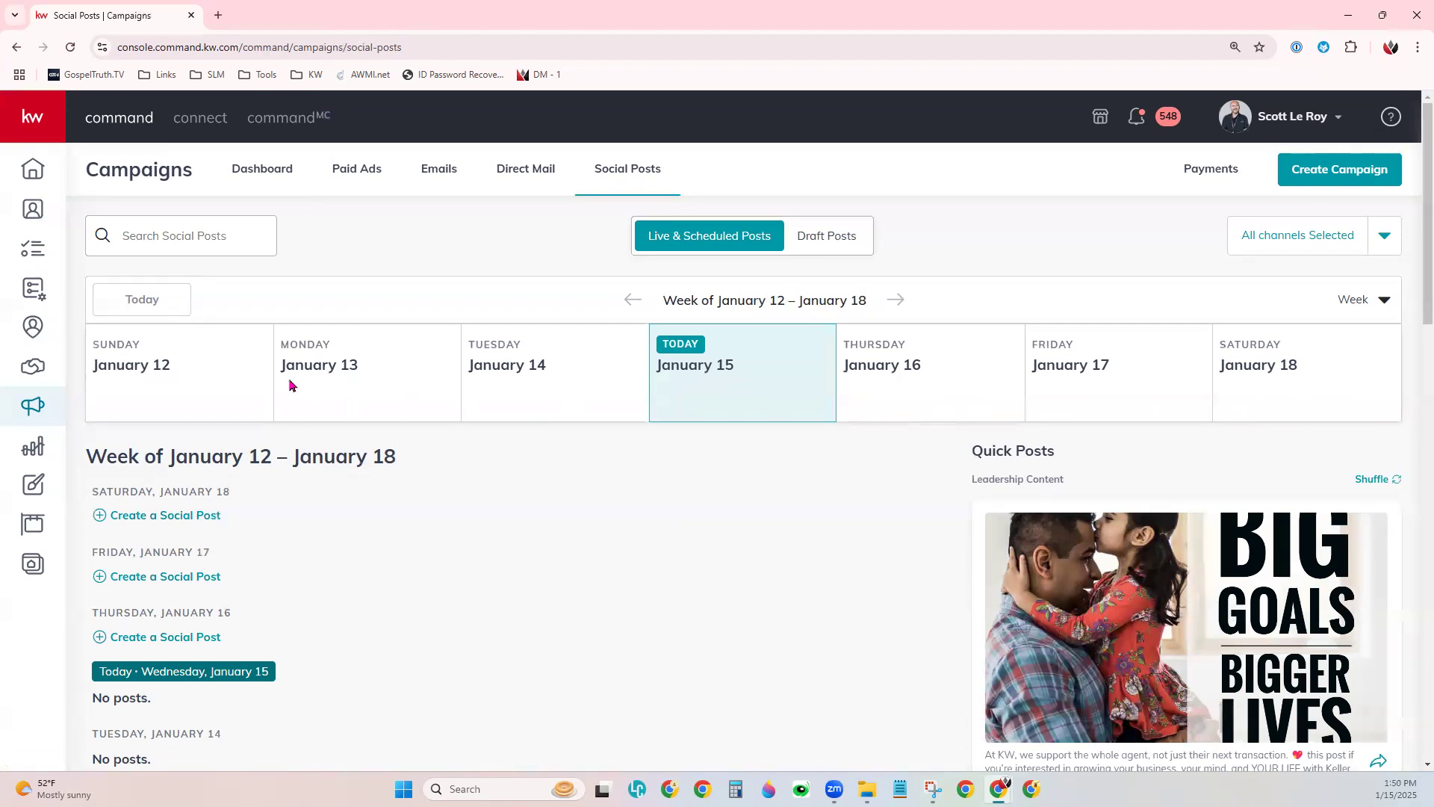
- View the social posts calendar by month, open the post form from January 18, and return to the calendar
click(1355, 303)
click(1294, 381)
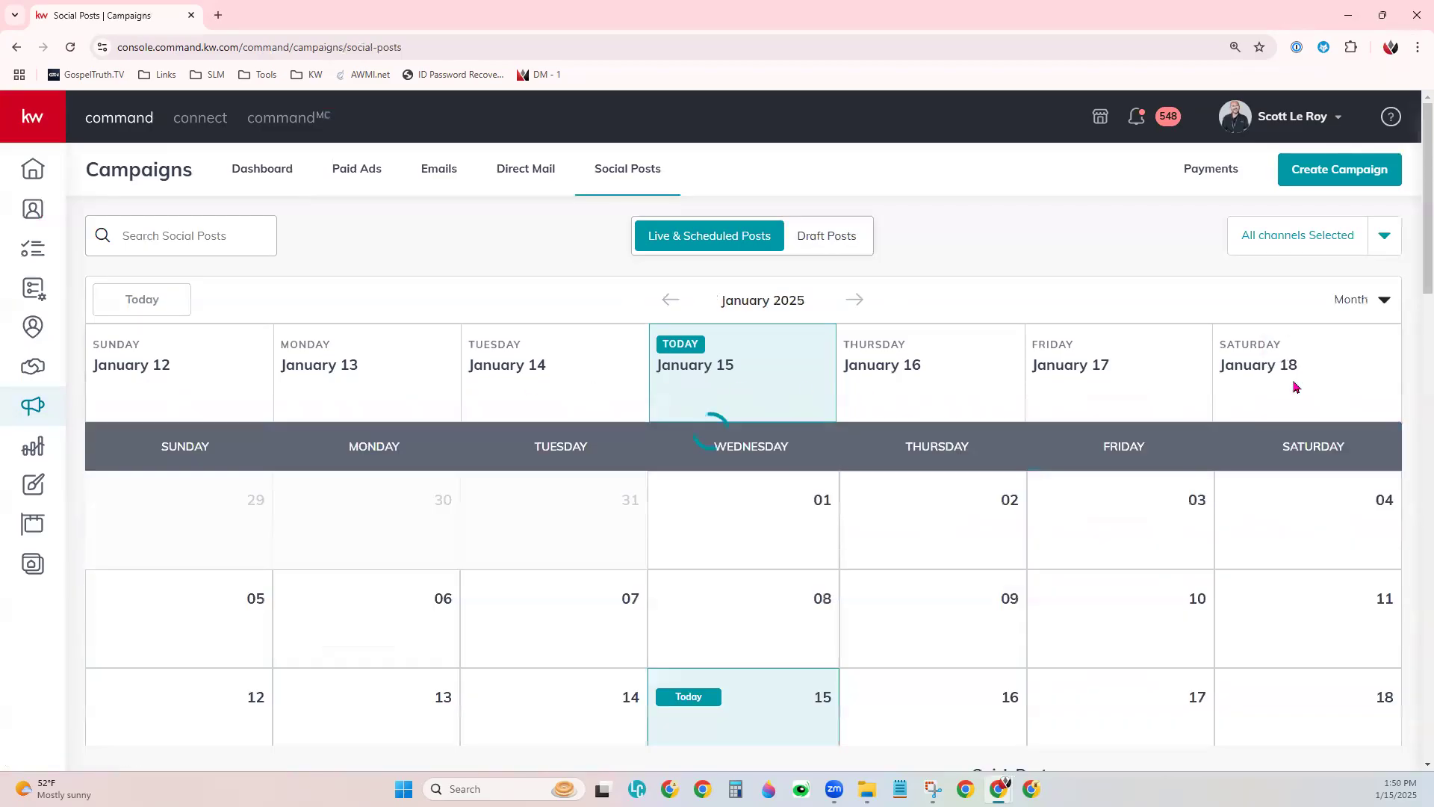
scroll(1221, 593, down, 2)
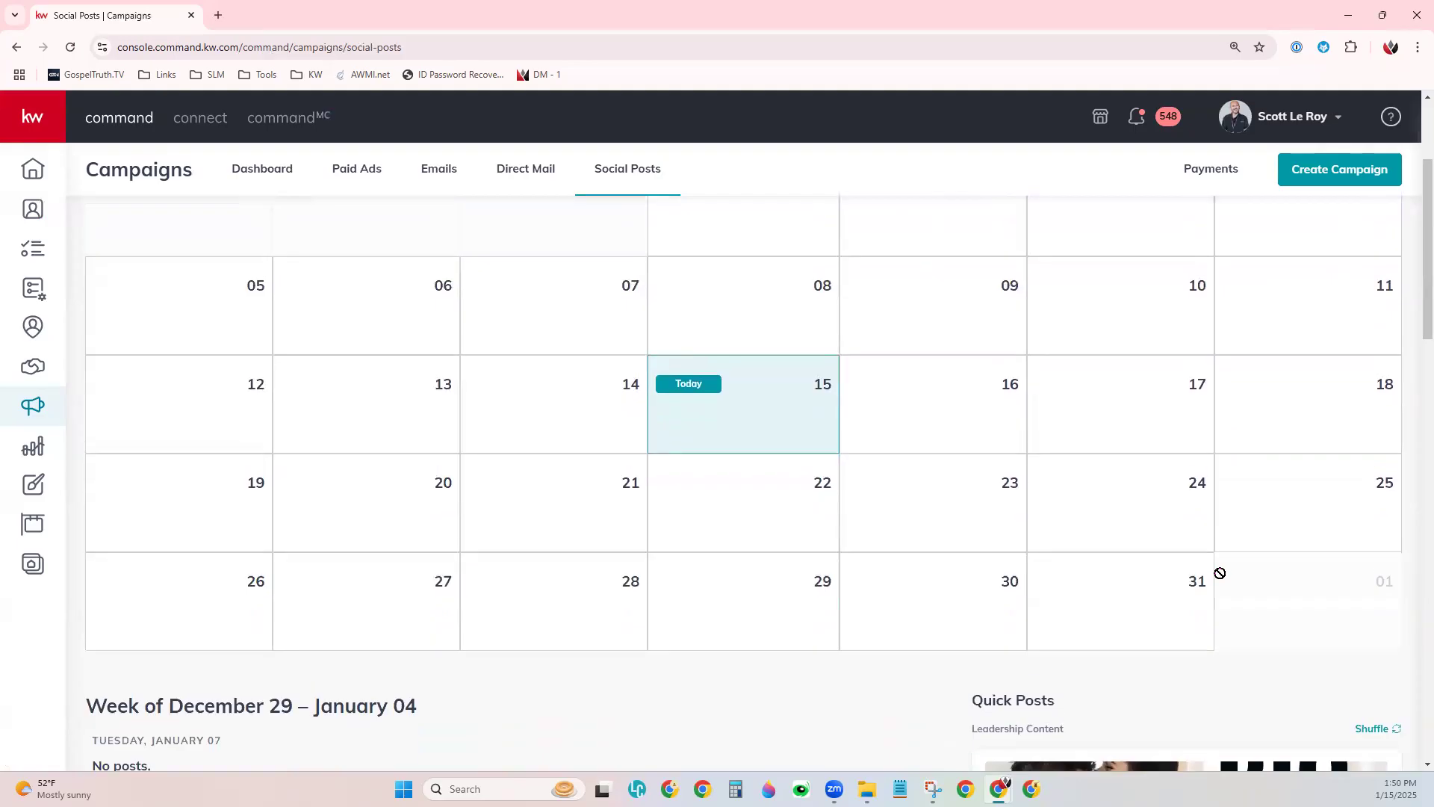
scroll(1217, 552, up, 1)
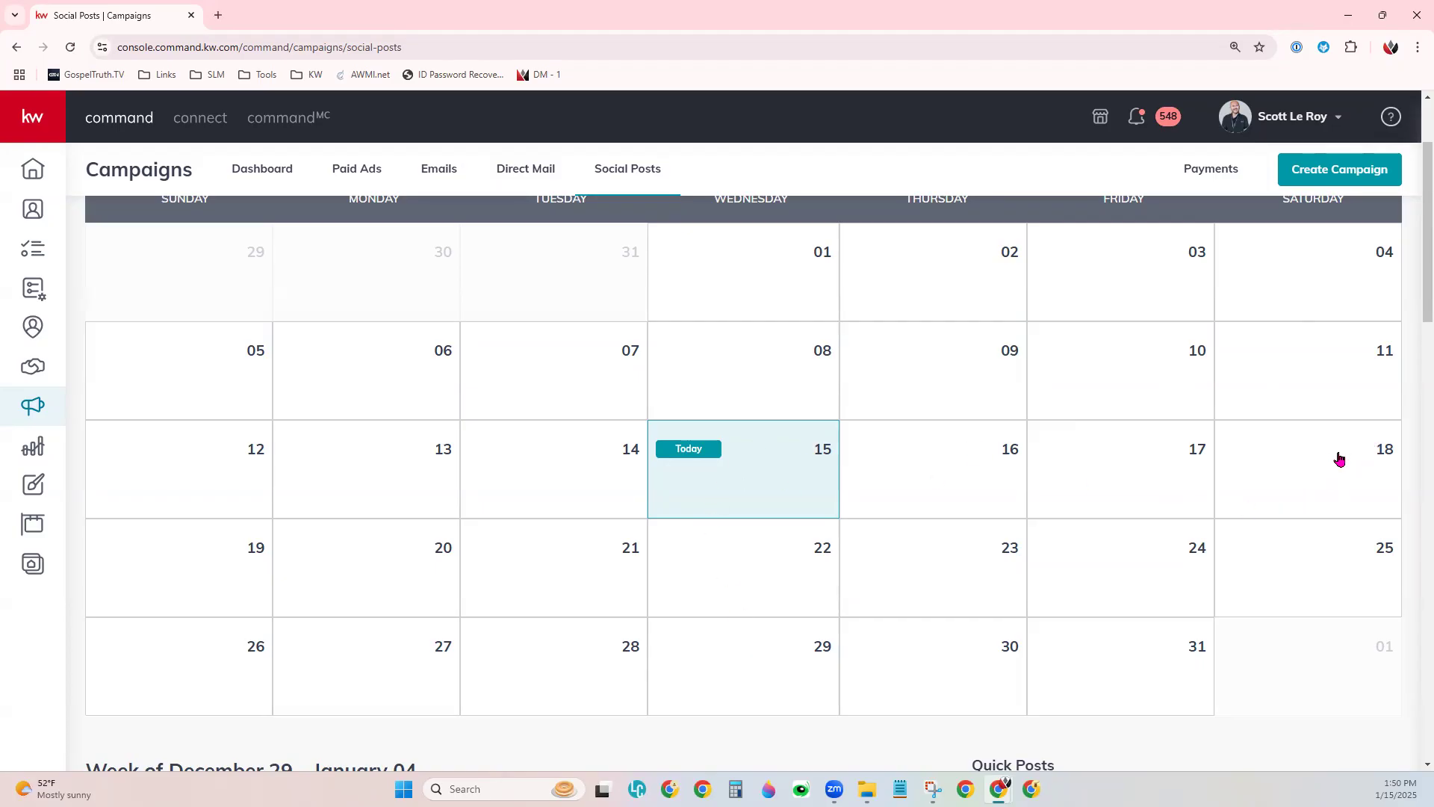
click(1307, 476)
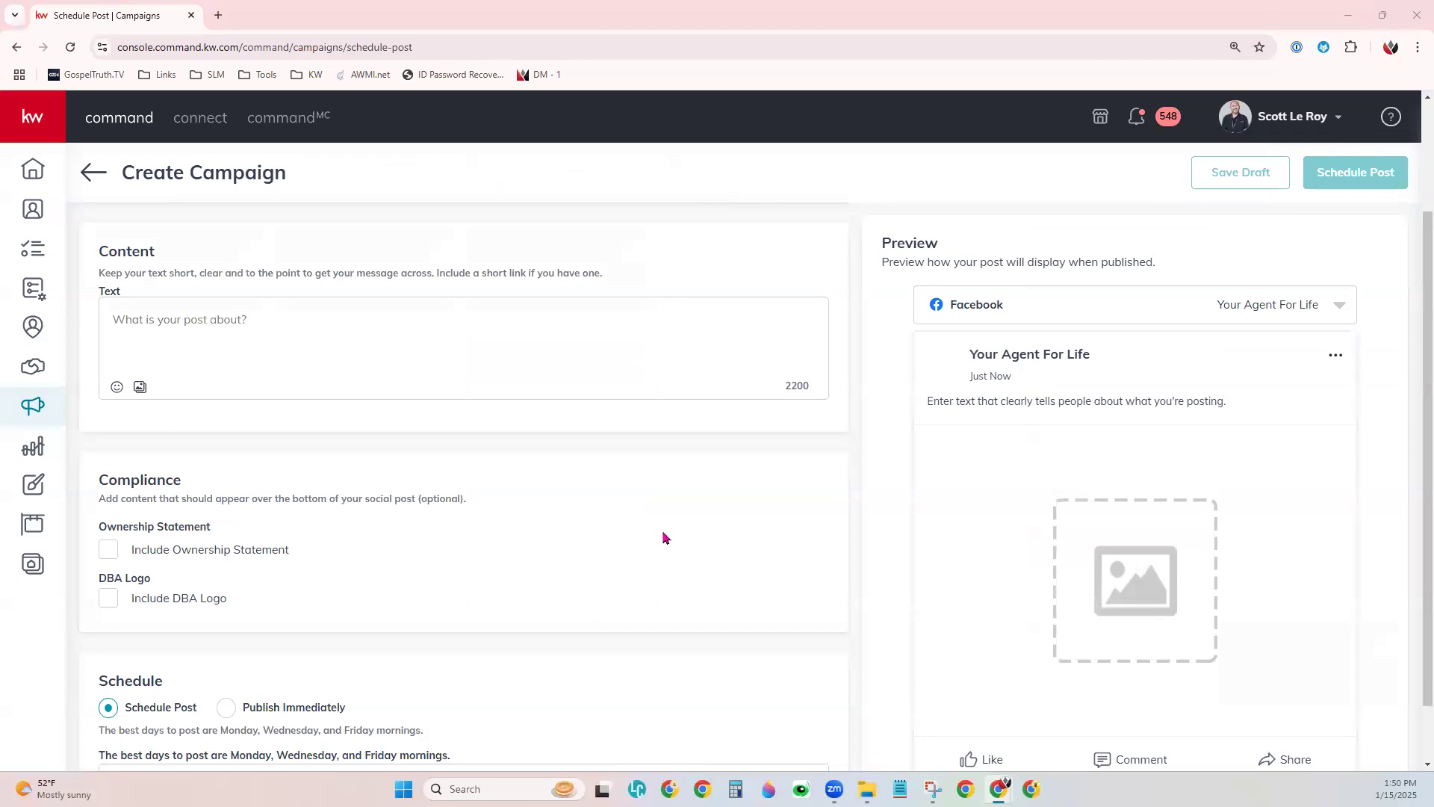
click(96, 178)
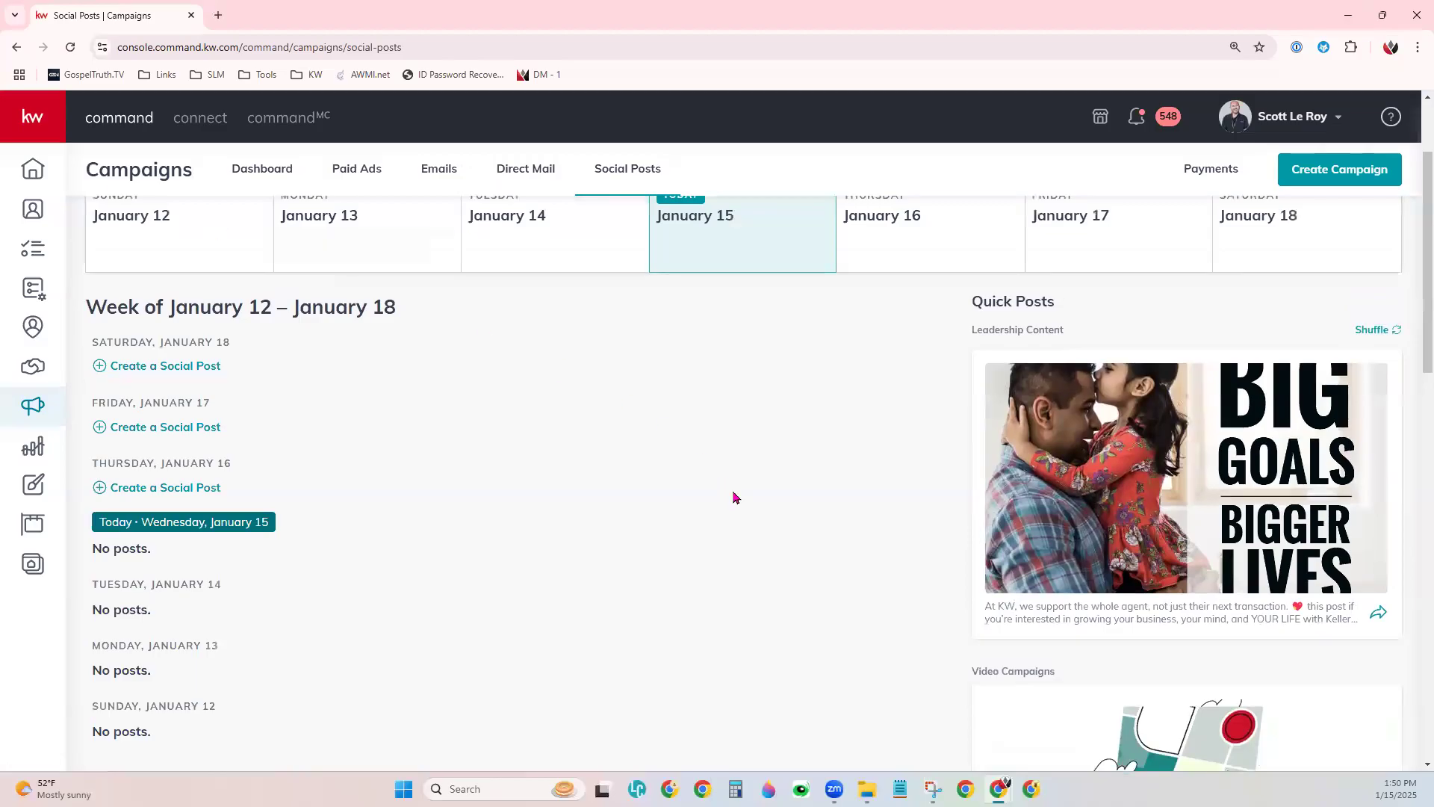
scroll(736, 497, up, 2)
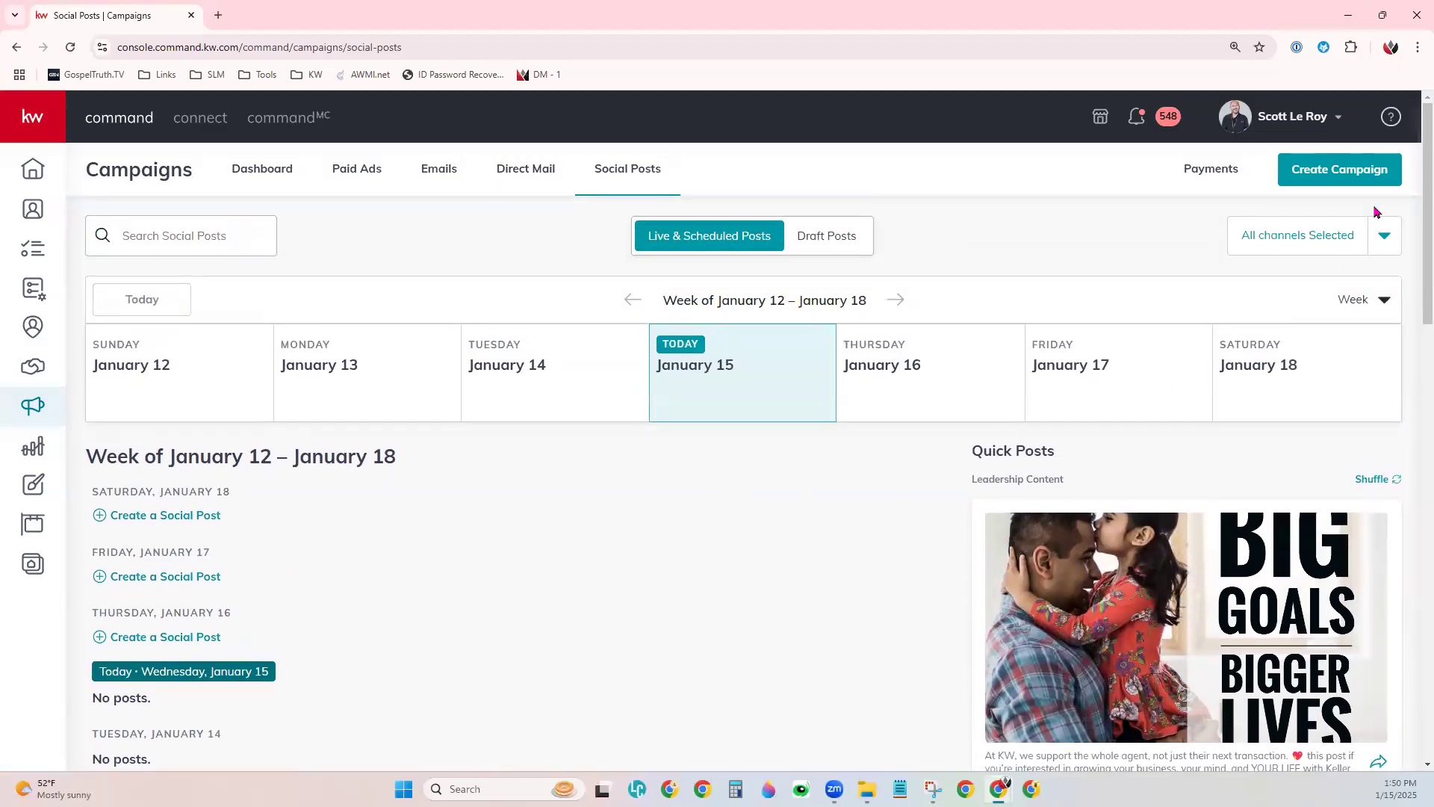
- Create a new social post campaign and select both the Facebook and Instagram accounts of Your Agent For Life
click(1341, 172)
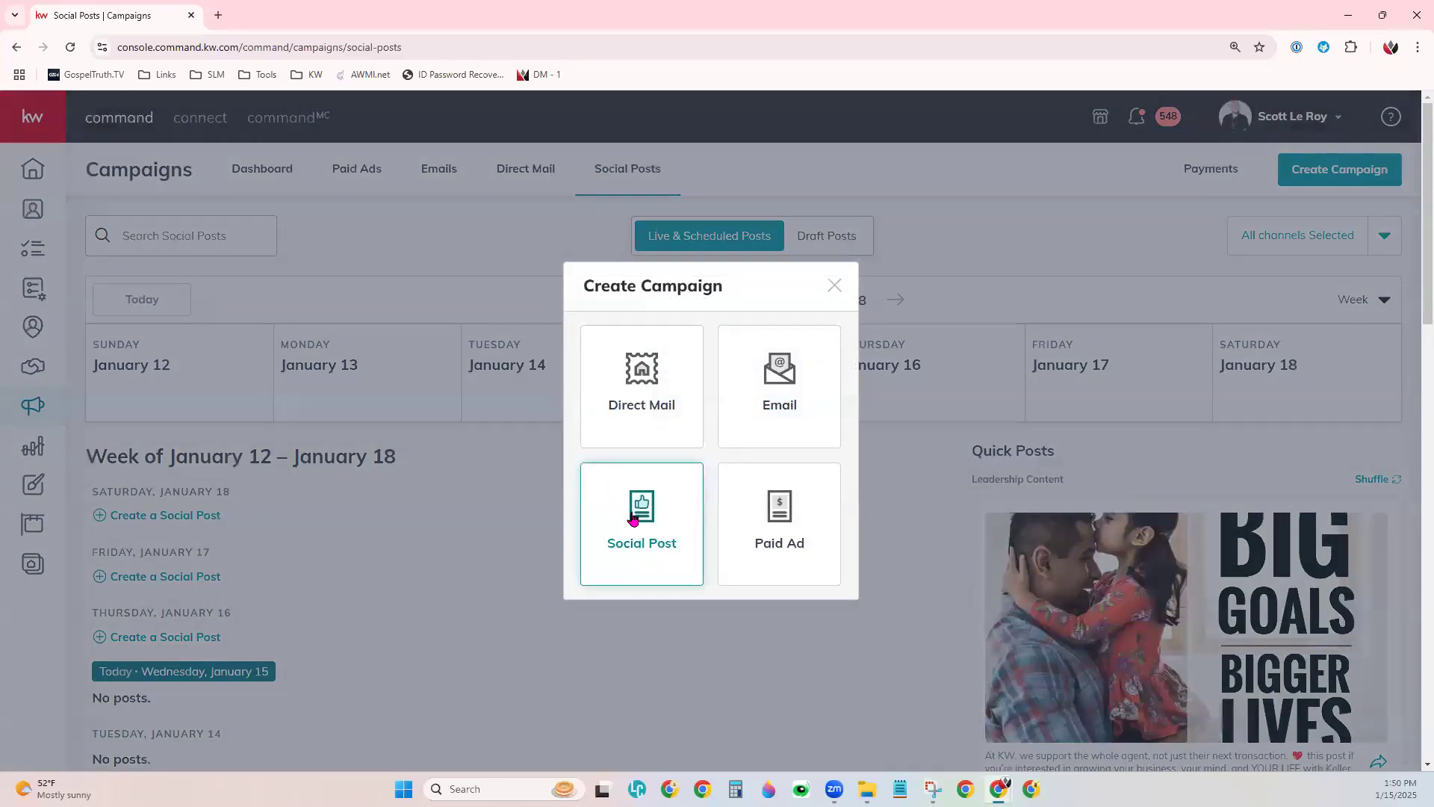
click(683, 538)
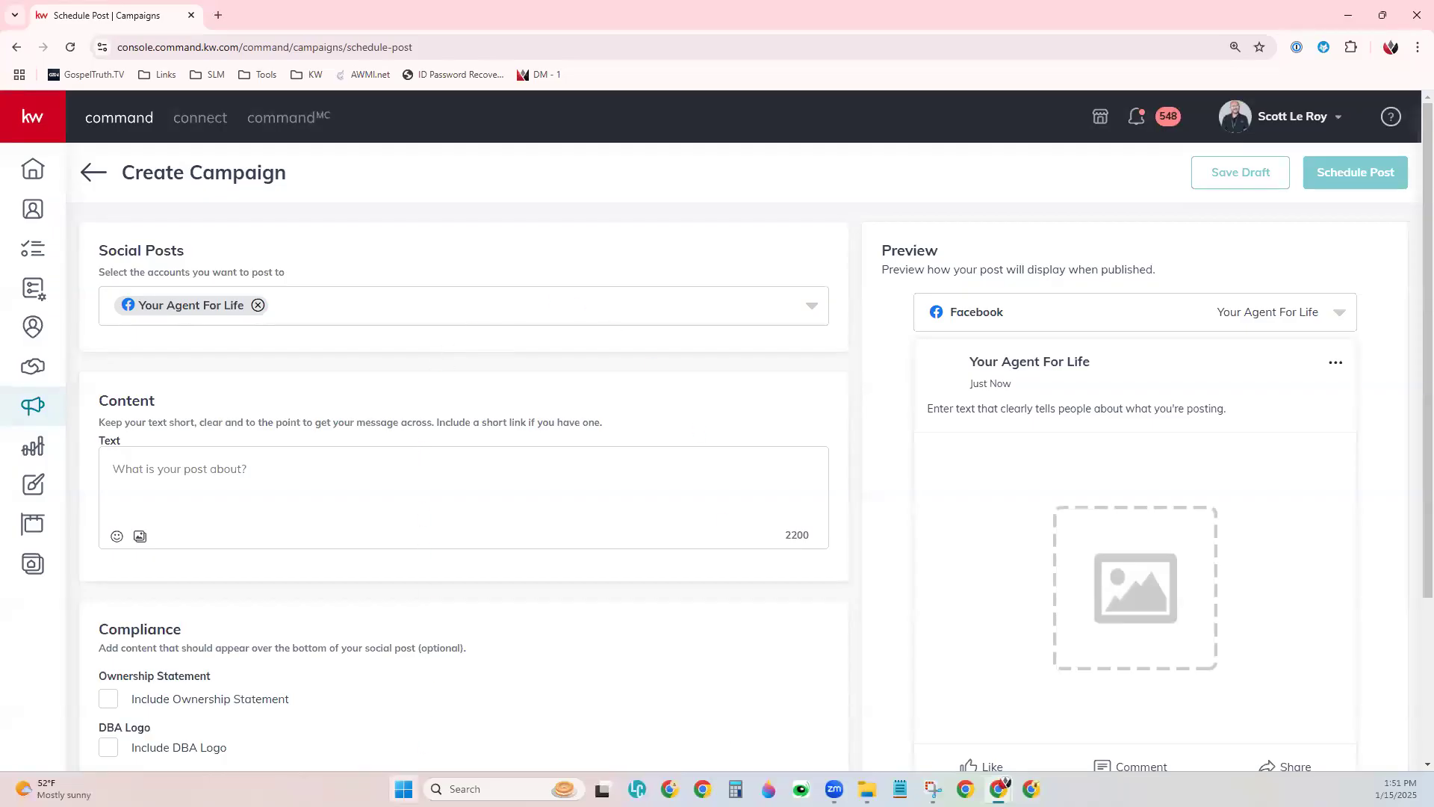
click(381, 304)
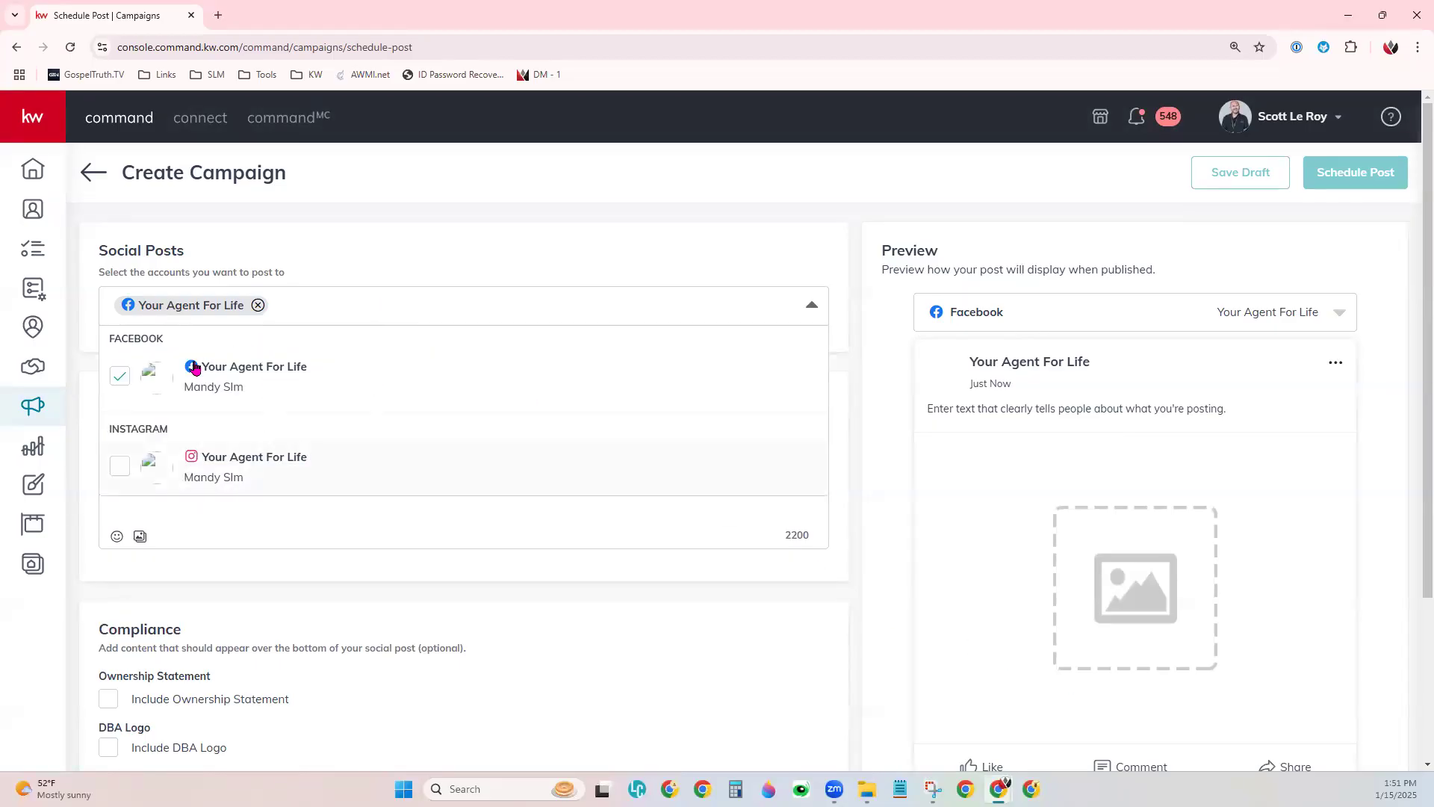
click(120, 375)
click(120, 465)
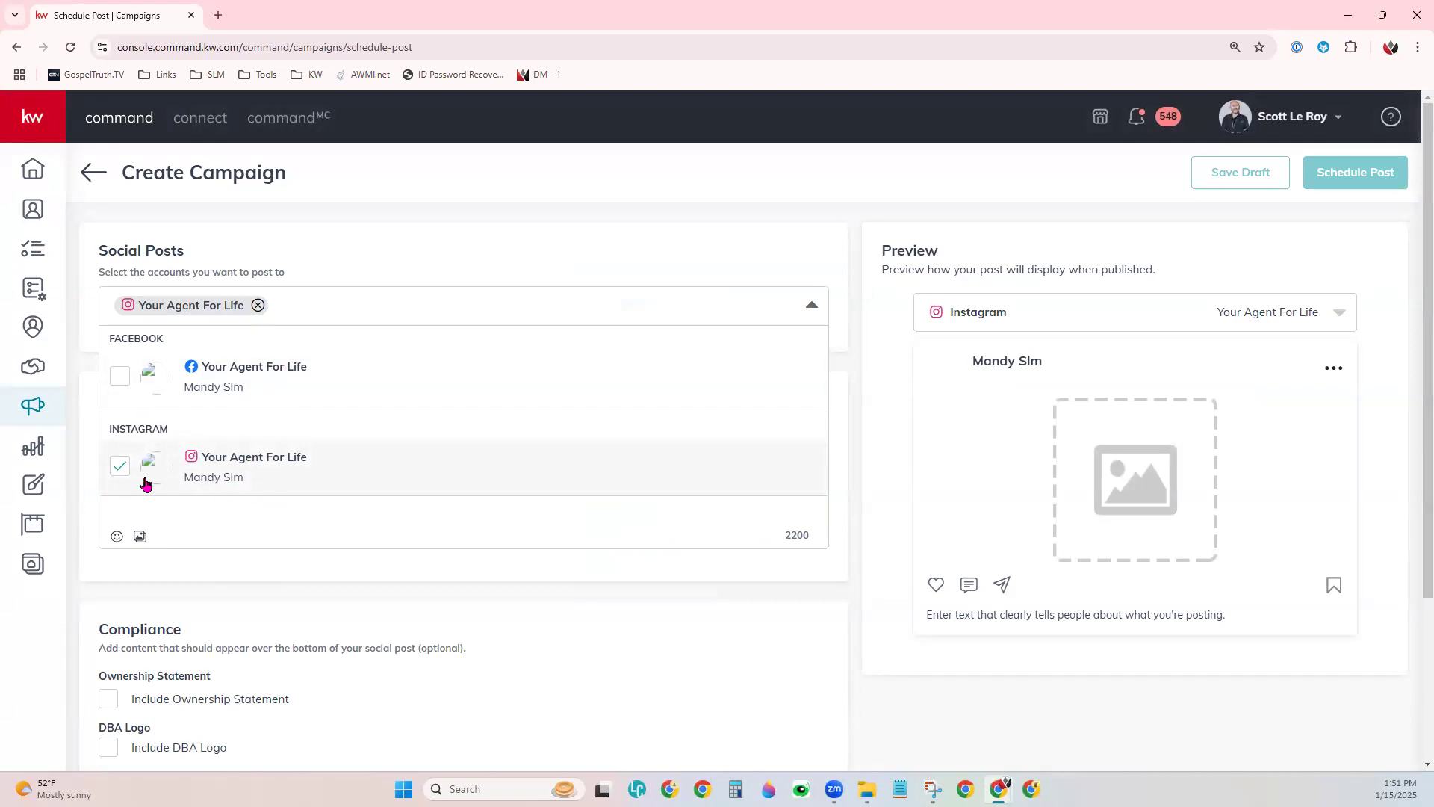
click(119, 471)
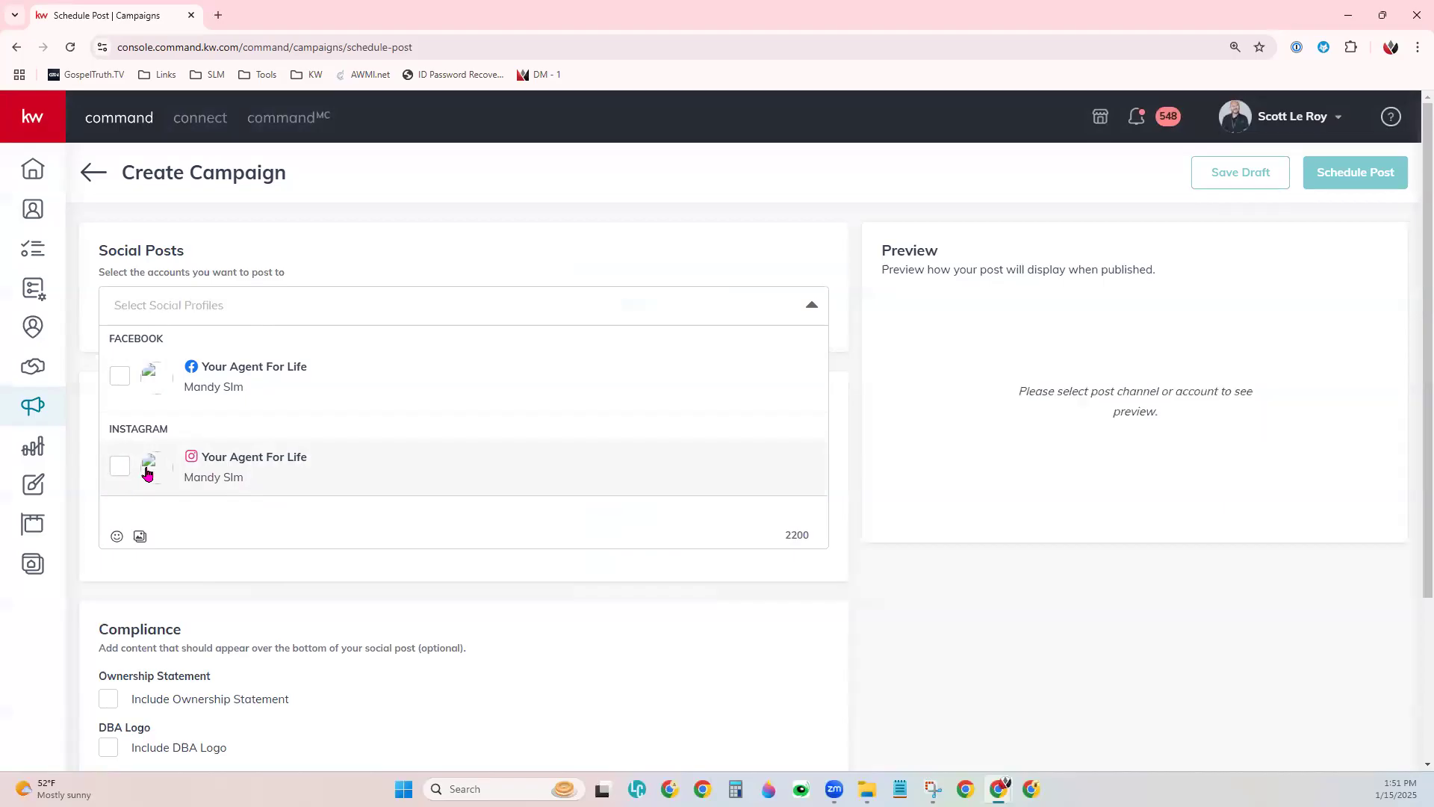
click(121, 382)
click(119, 466)
click(596, 583)
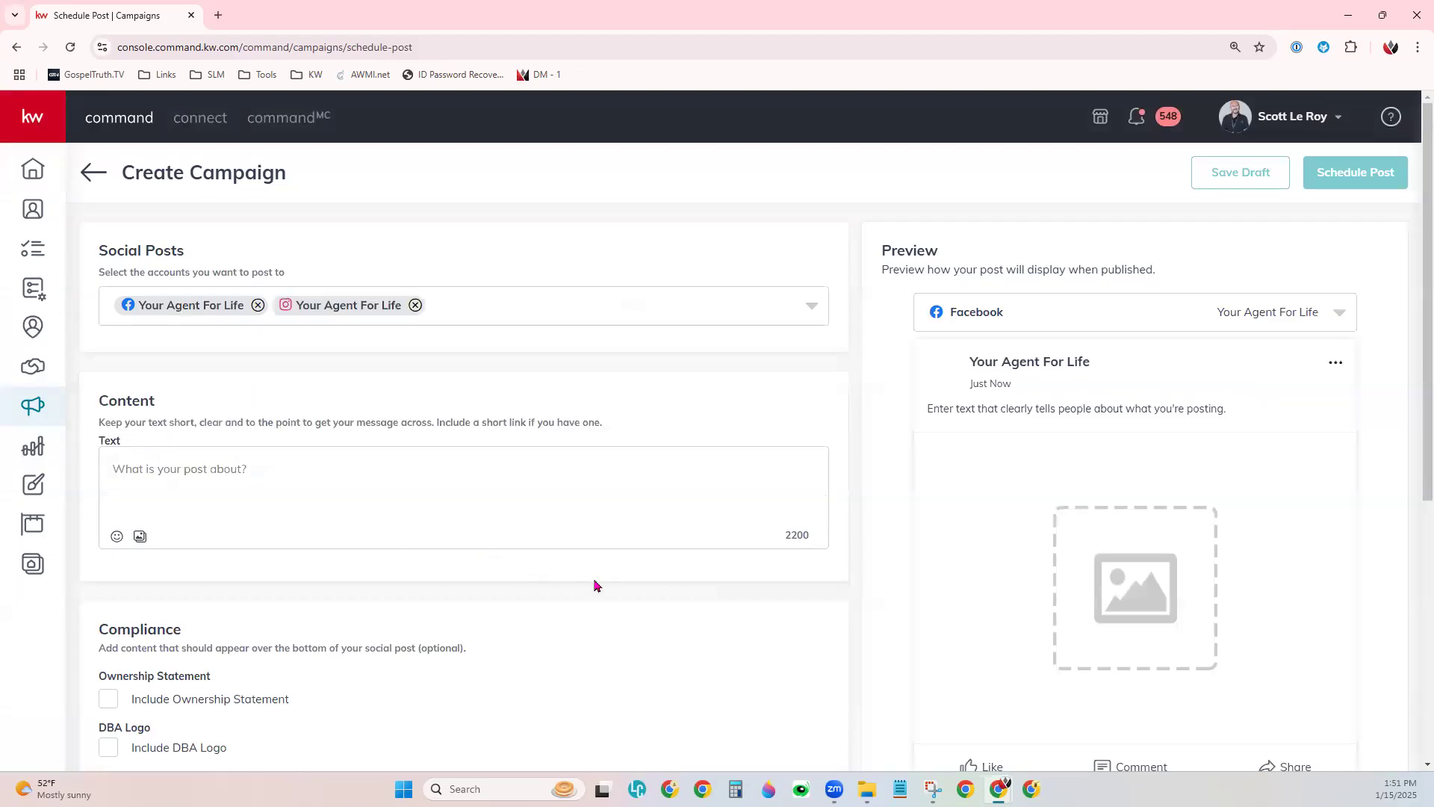
- Enter "Demo Words" as the post text and add a smiley emoji after it
click(602, 482)
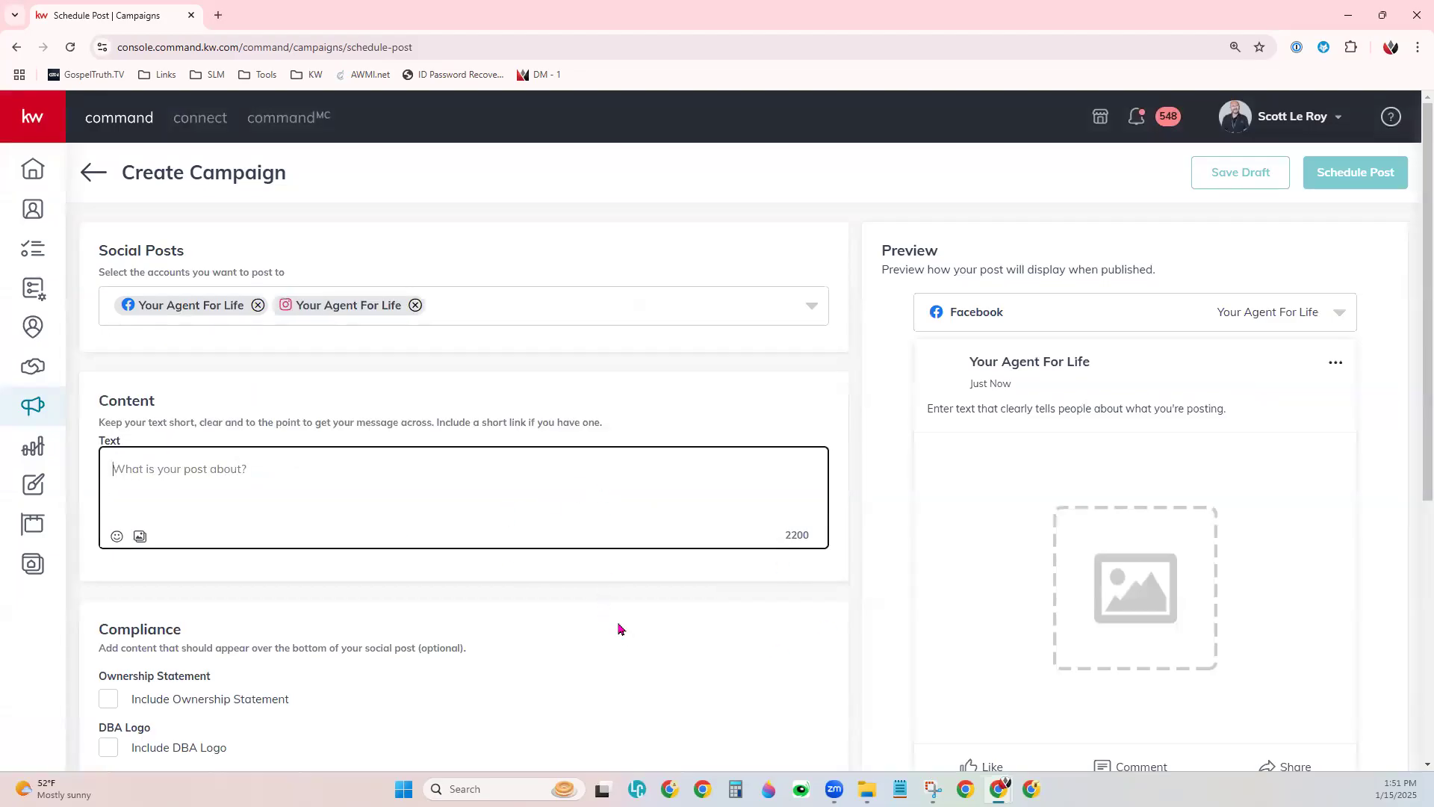
scroll(609, 598, down, 1)
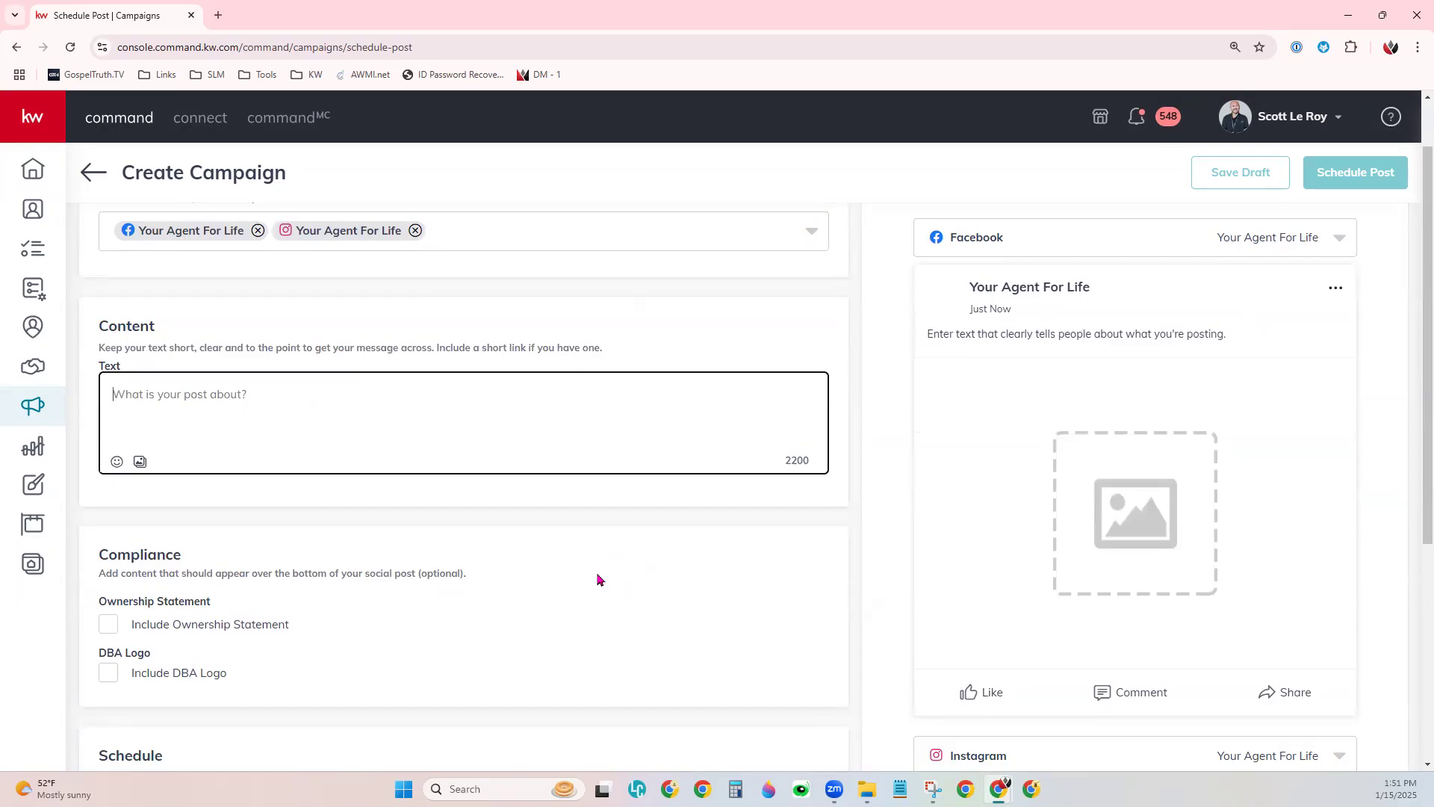
text(Demo WOrds)
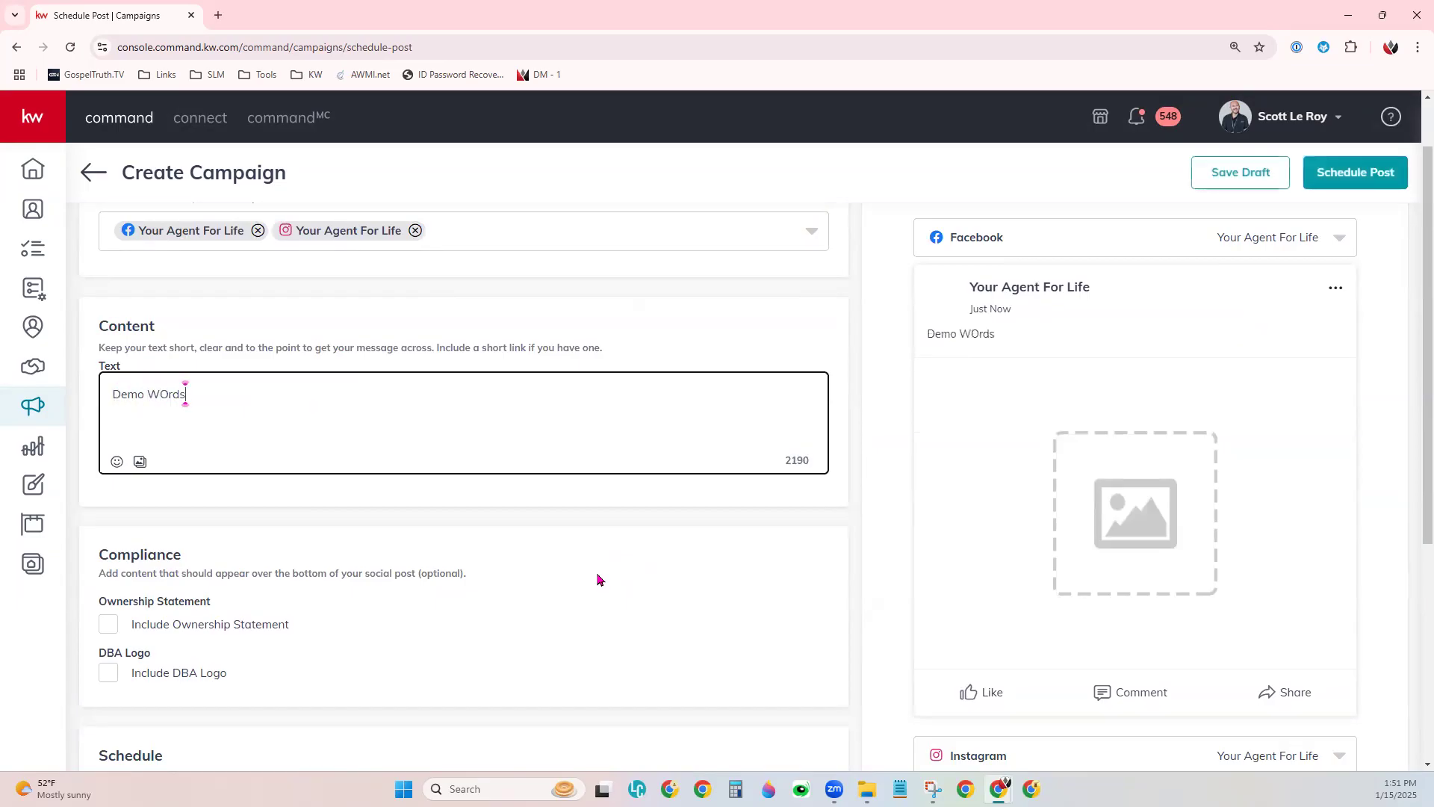
key(BackSpace)
key(BackSpace)
text(ords)
click(117, 463)
click(117, 462)
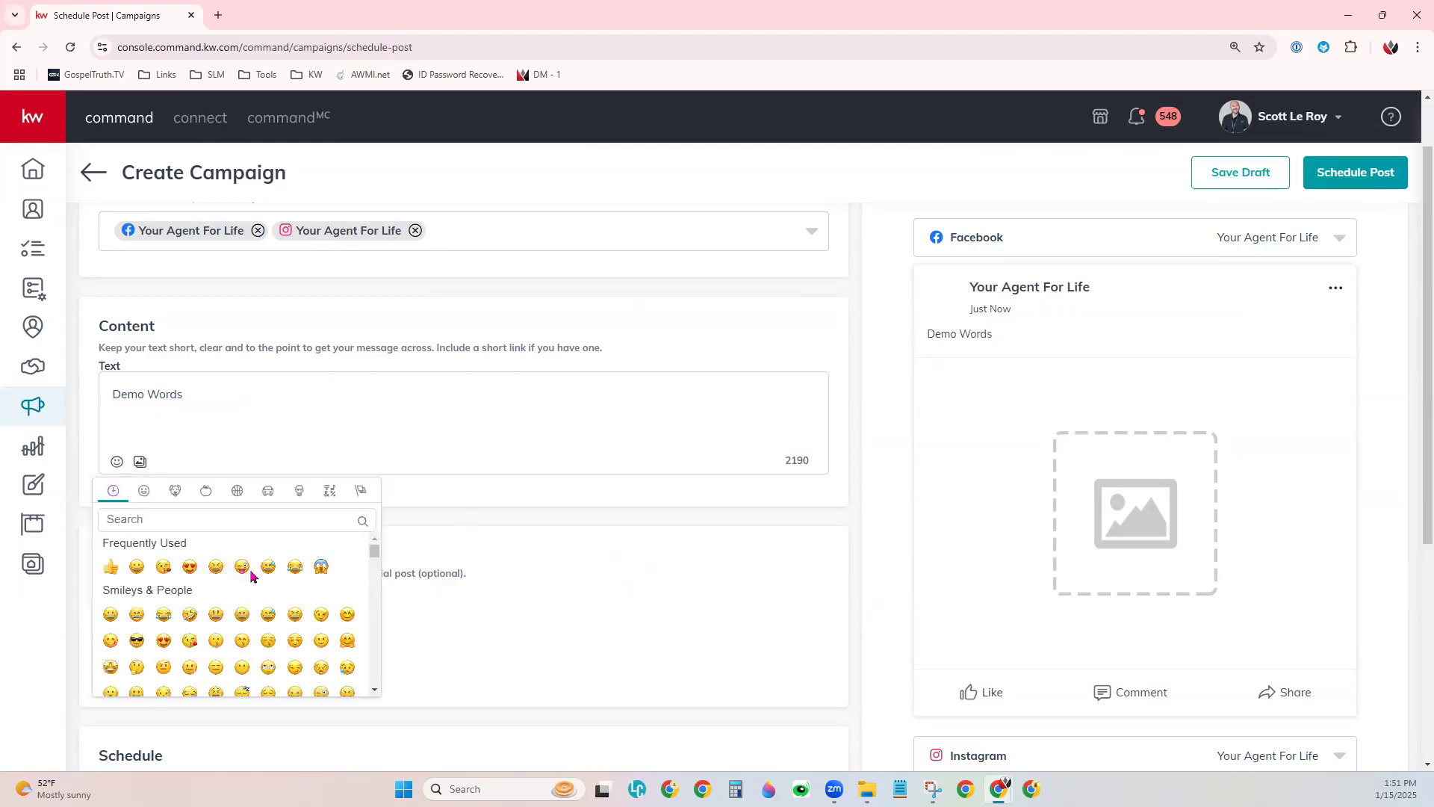
click(244, 569)
- Open the media section for the post and try to add the Affirmations design from the design templates
click(140, 462)
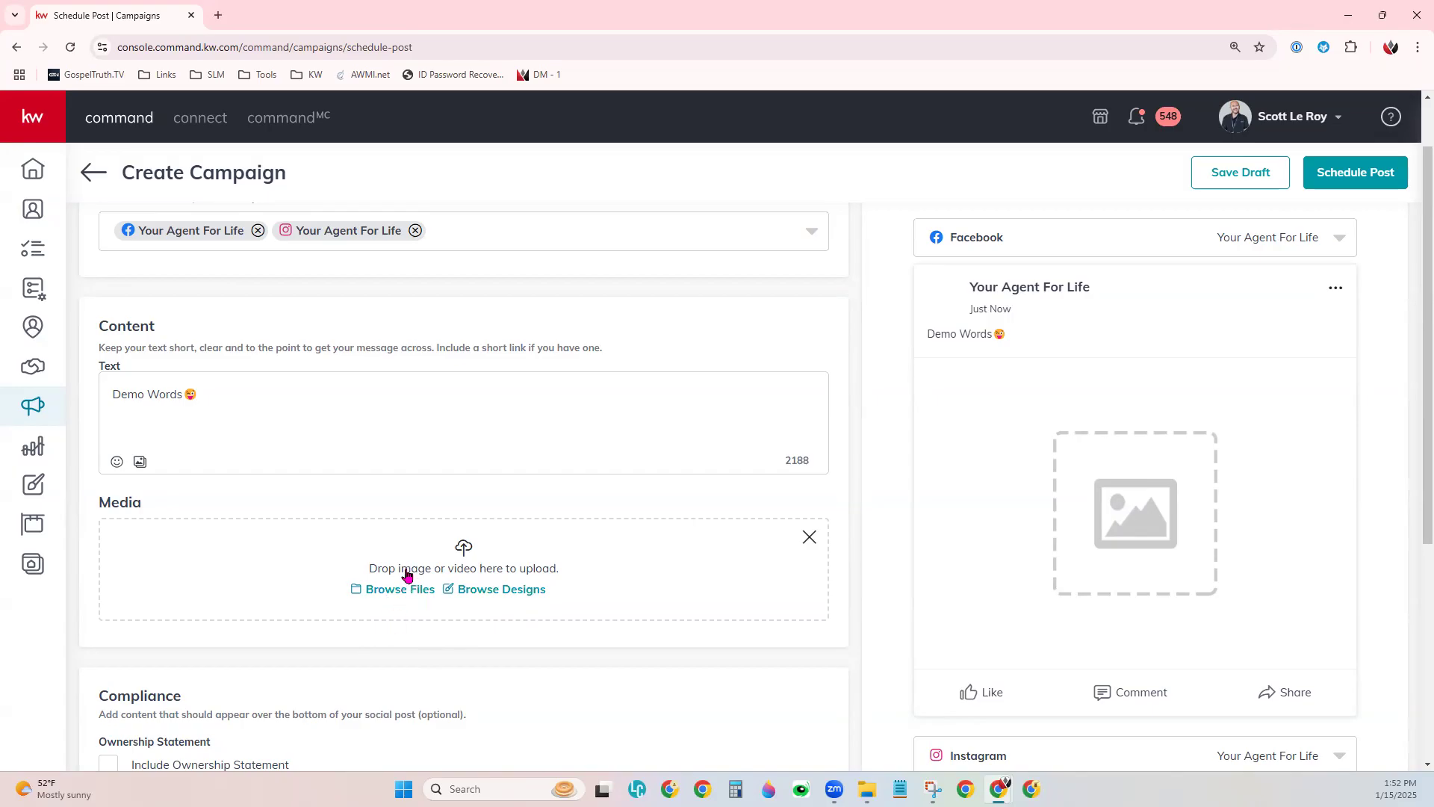
click(478, 591)
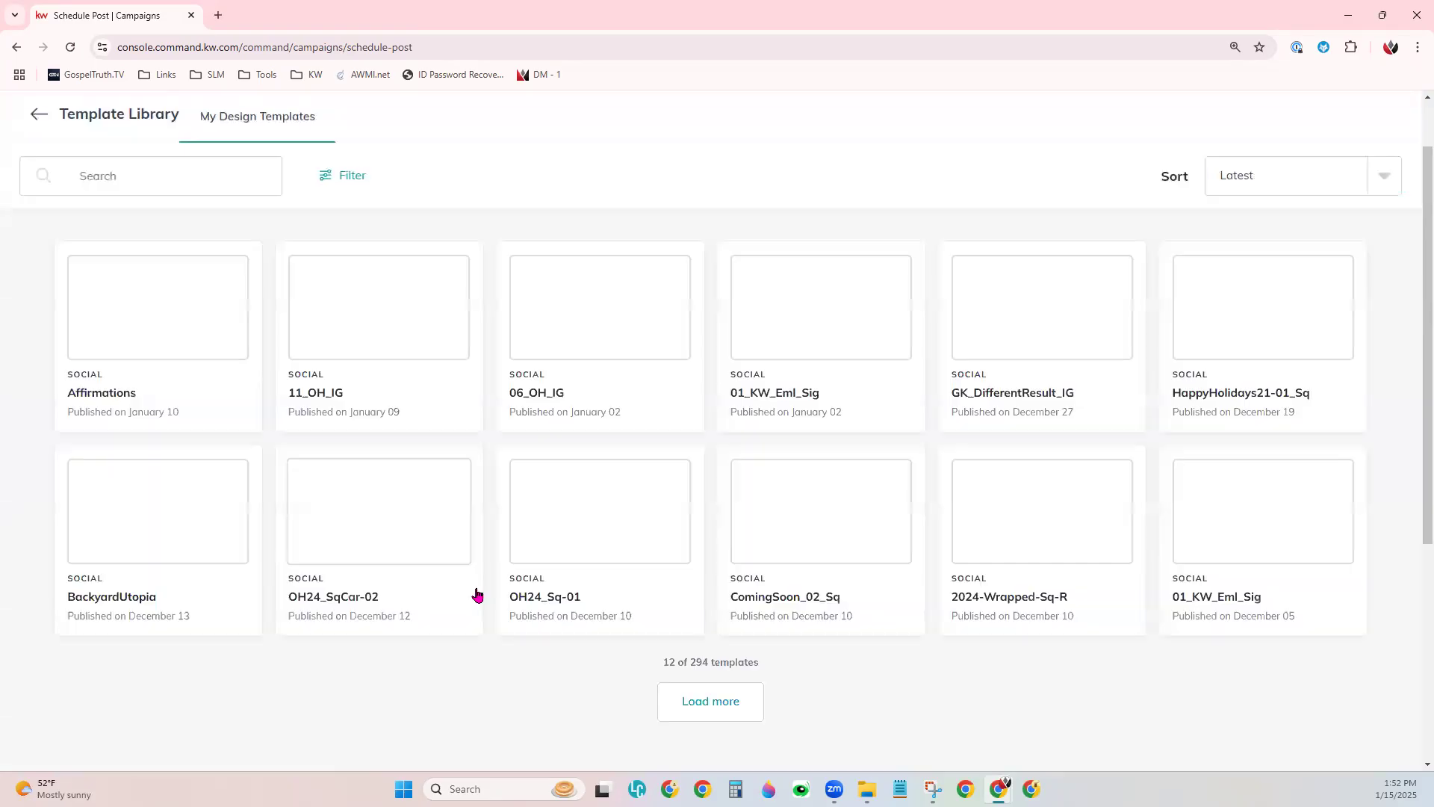
click(198, 329)
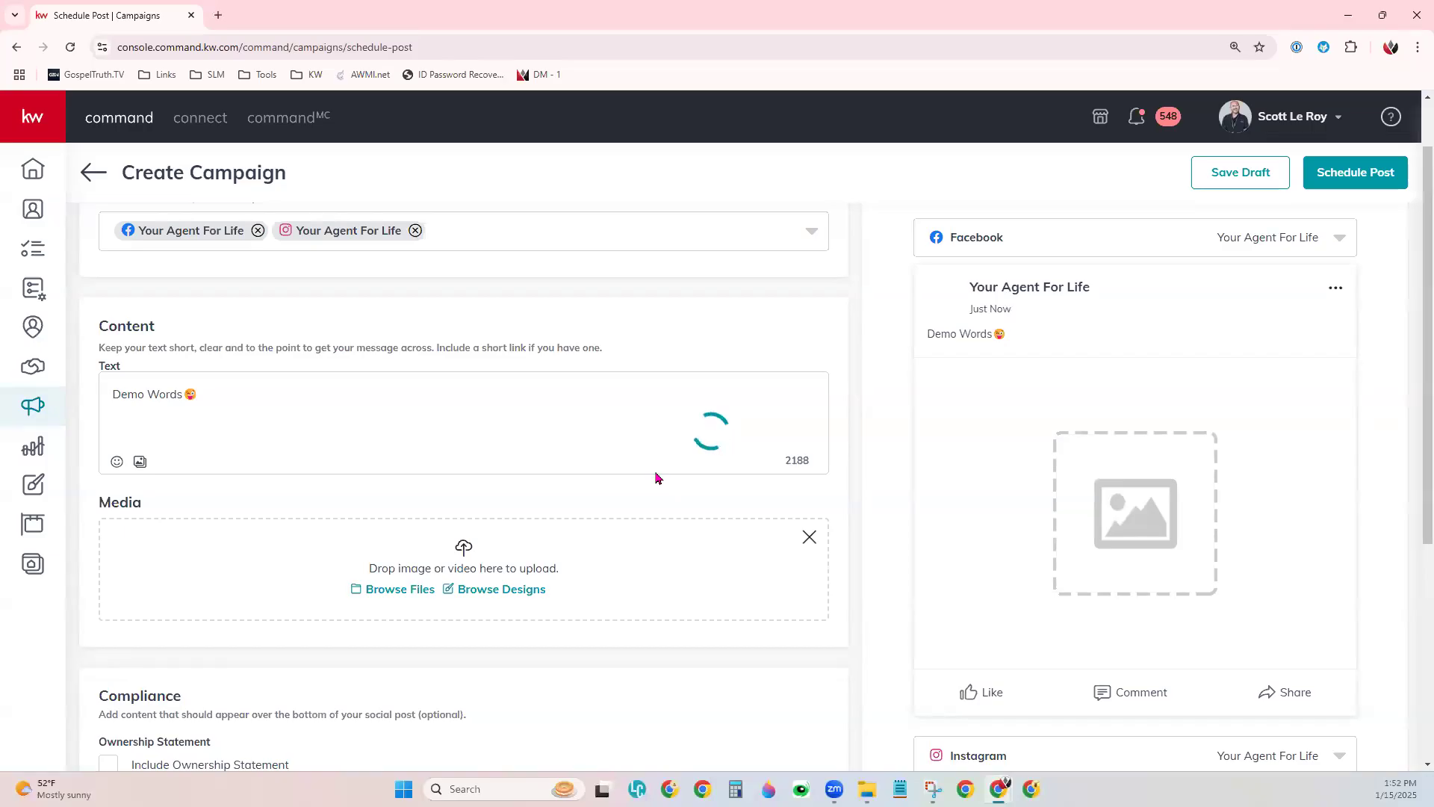
- Upload the "Just Joined Forces" PNG from Downloads as the post image and crop it to Square (1:1)
click(391, 596)
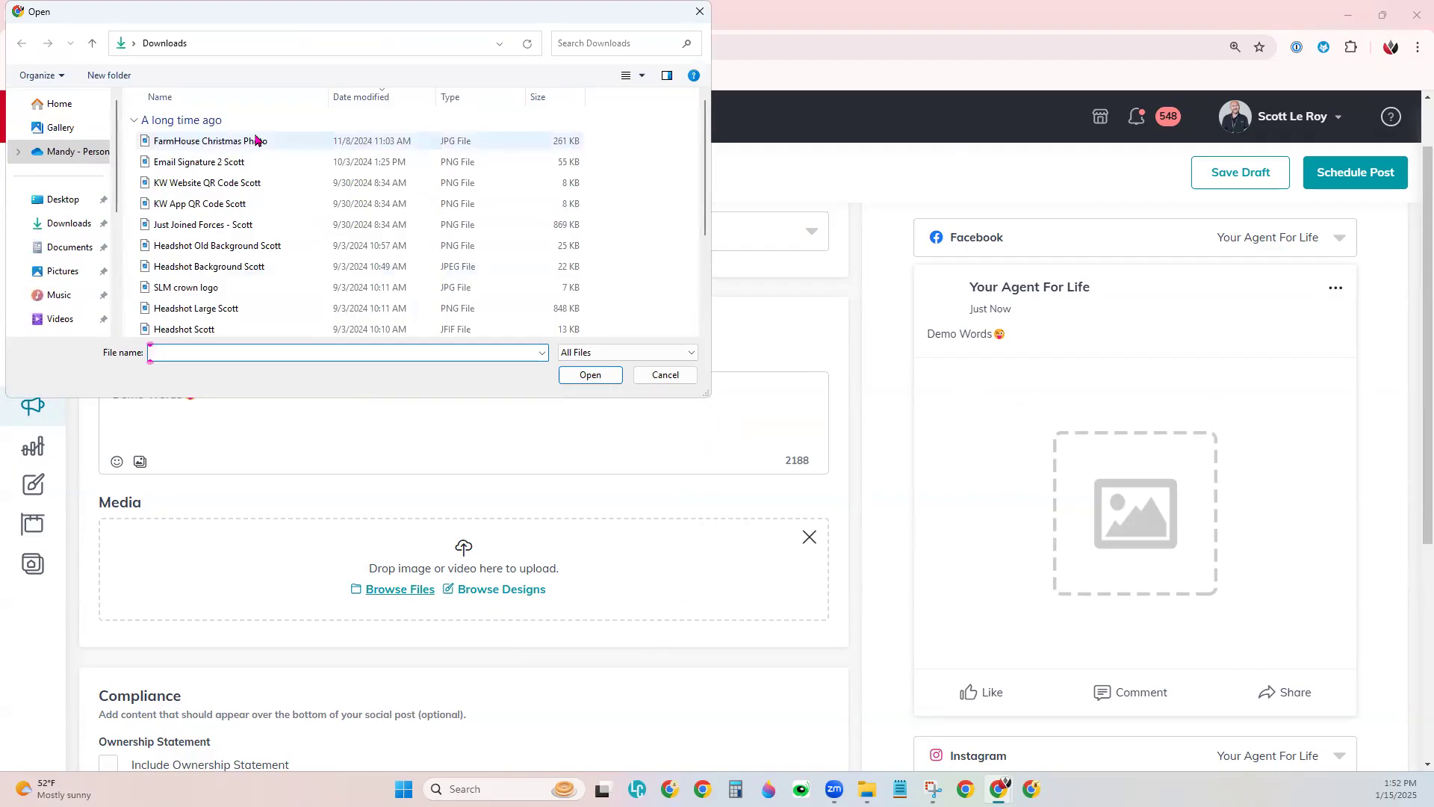
click(250, 226)
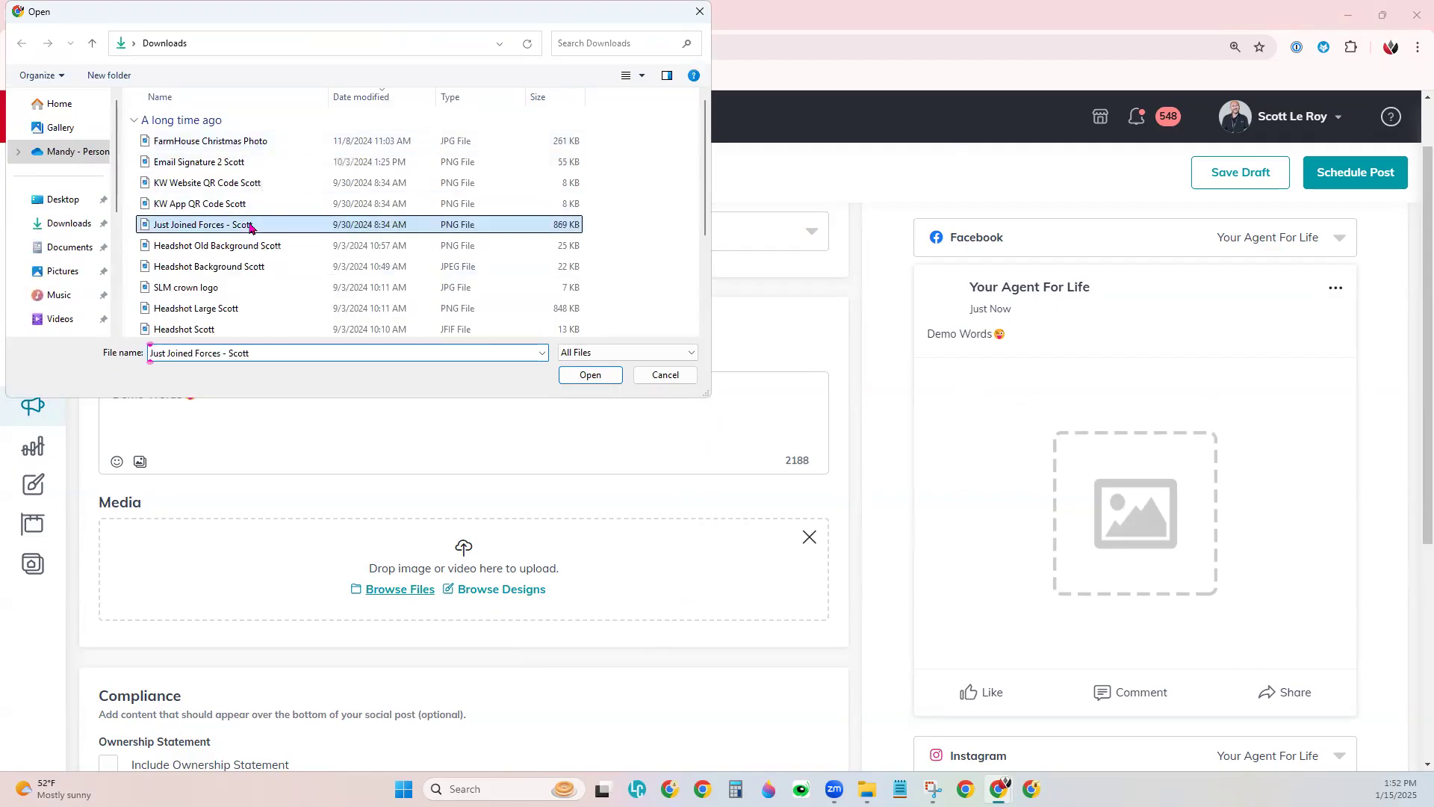
double_click(250, 226)
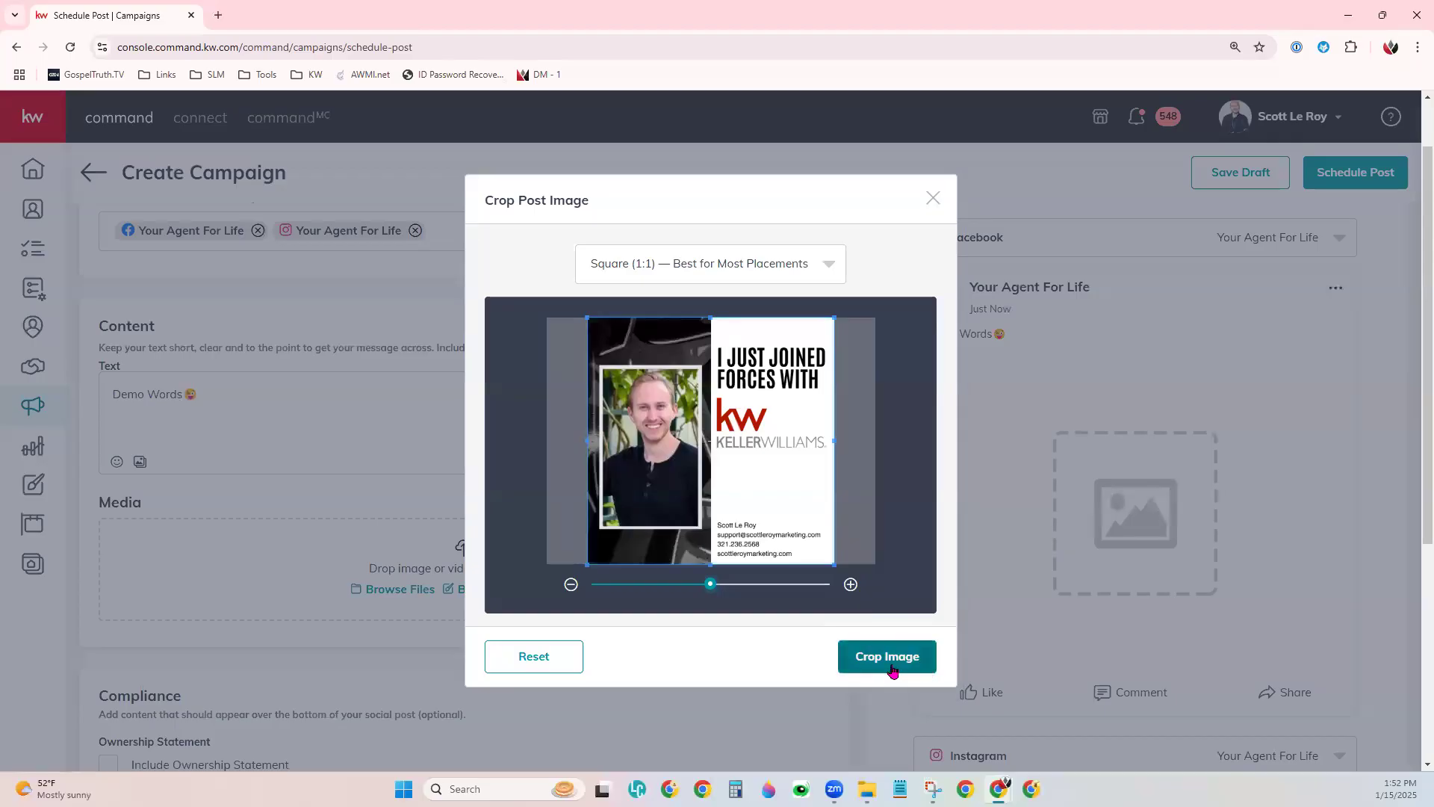
click(888, 656)
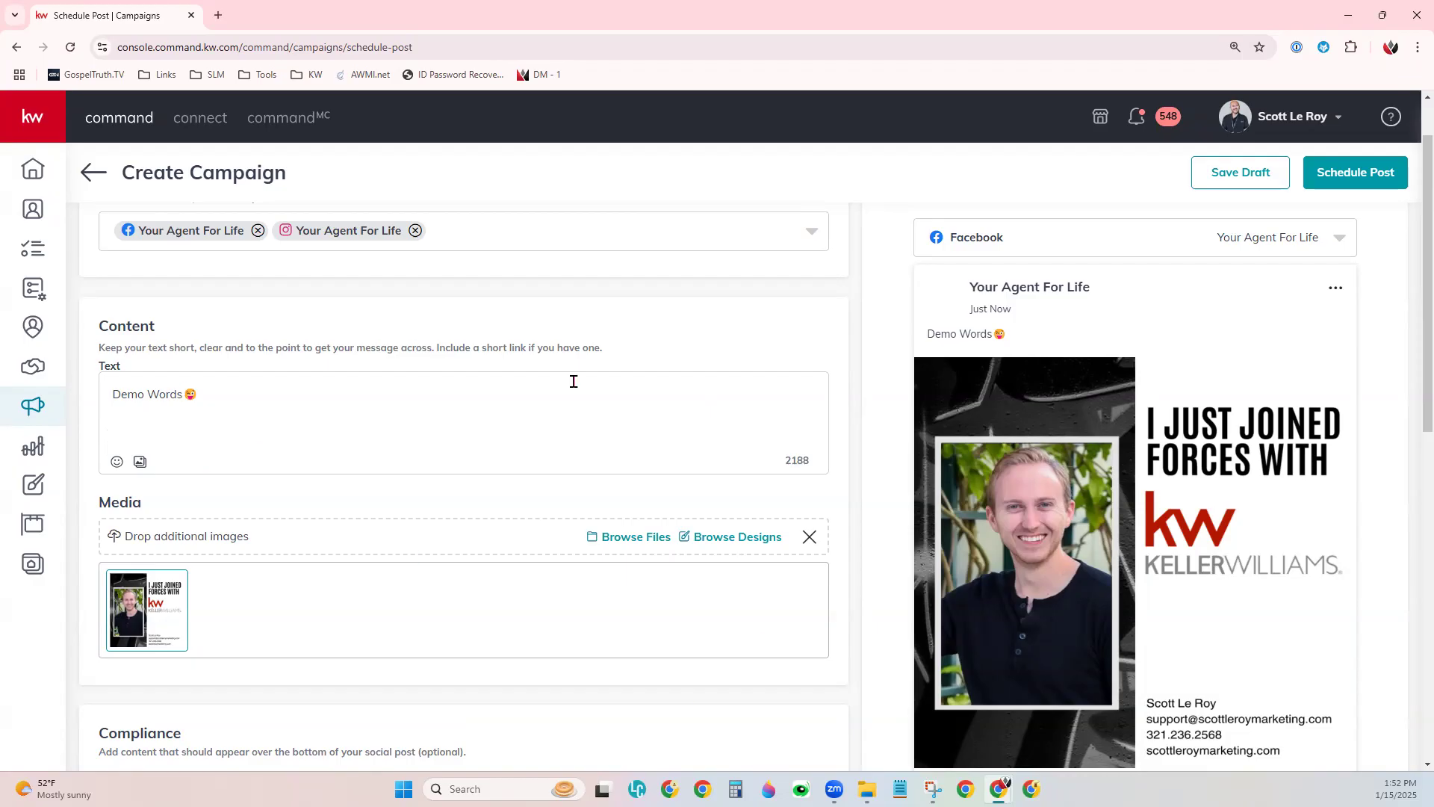
- Include the ownership statement and the DBA logo in the post's compliance content
scroll(549, 665, down, 6)
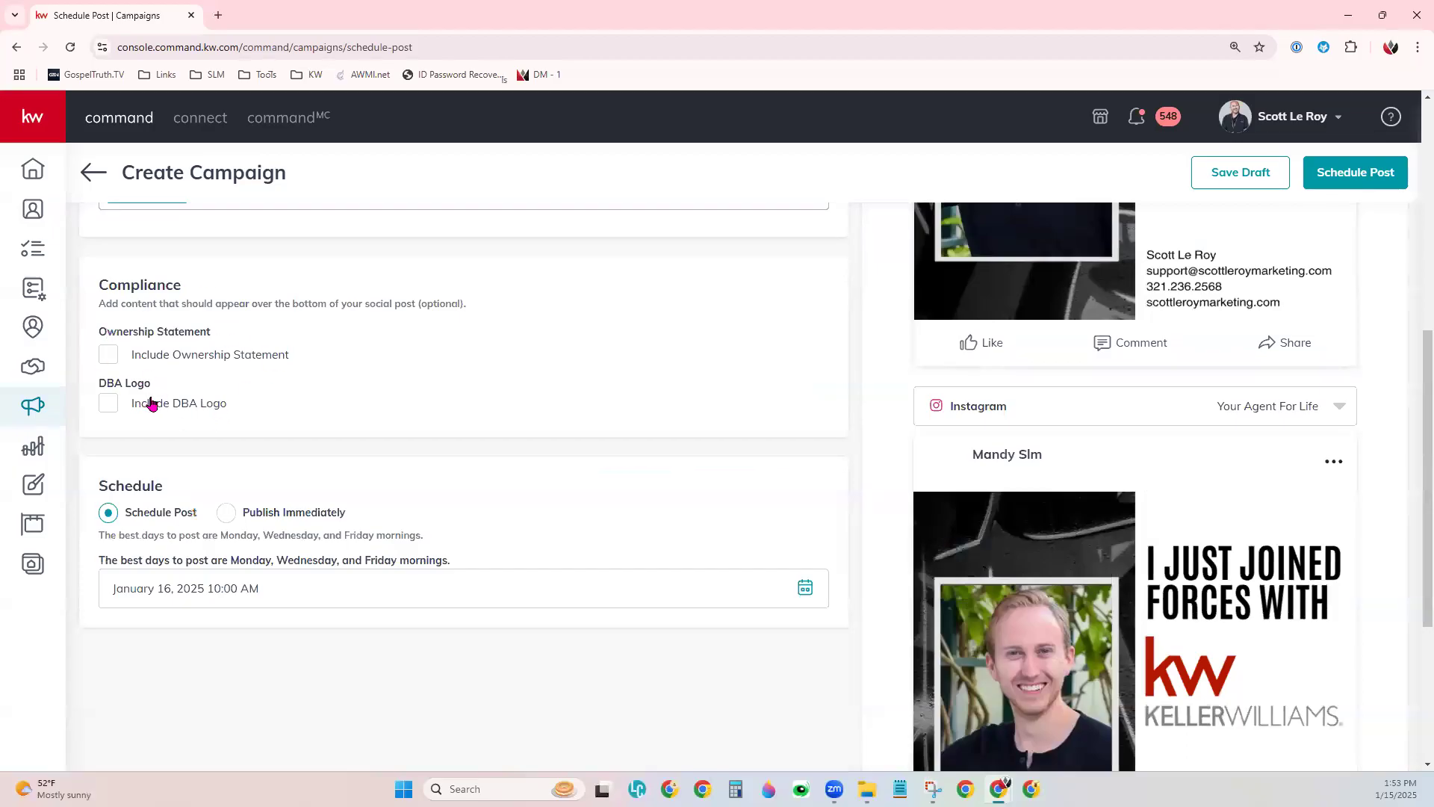
click(108, 356)
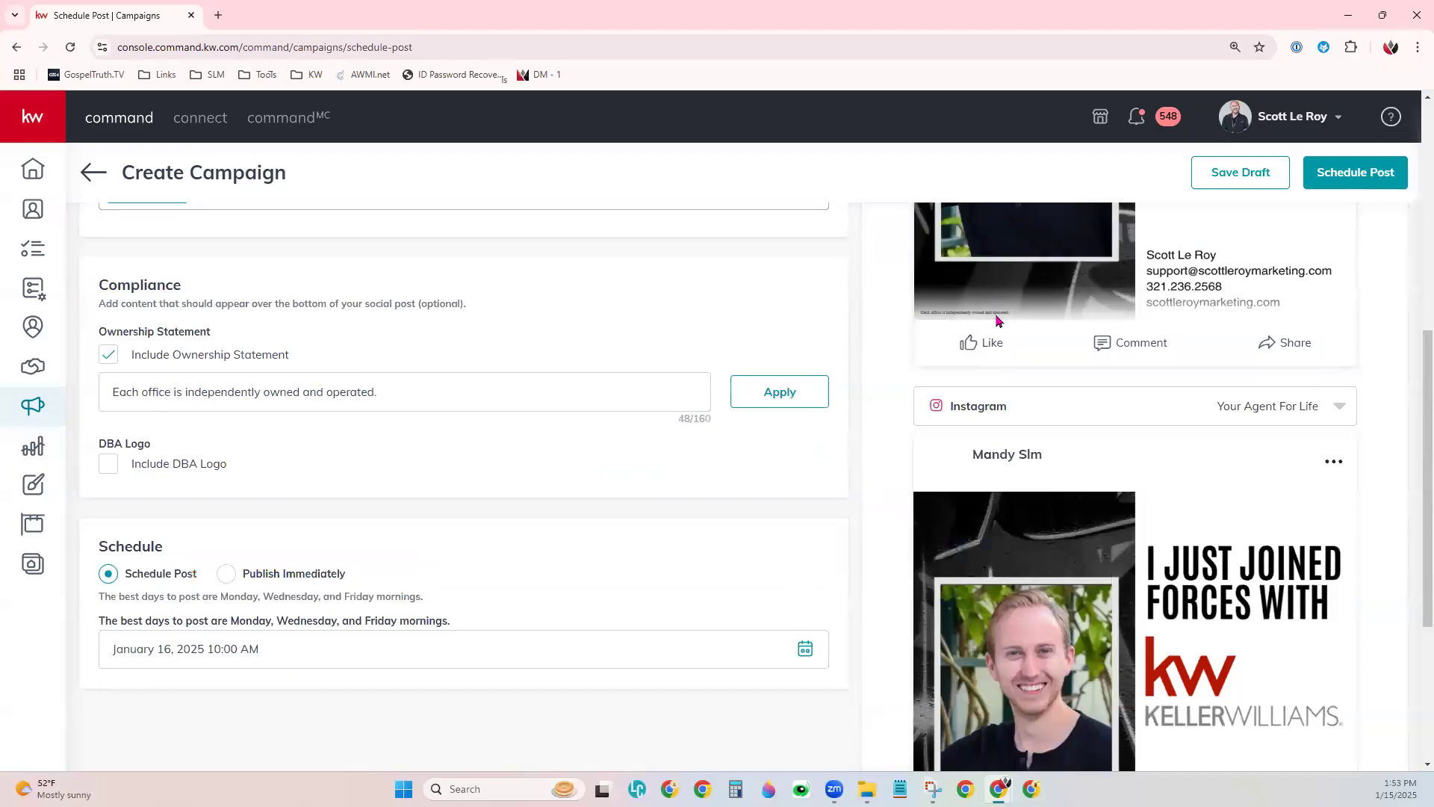
click(109, 466)
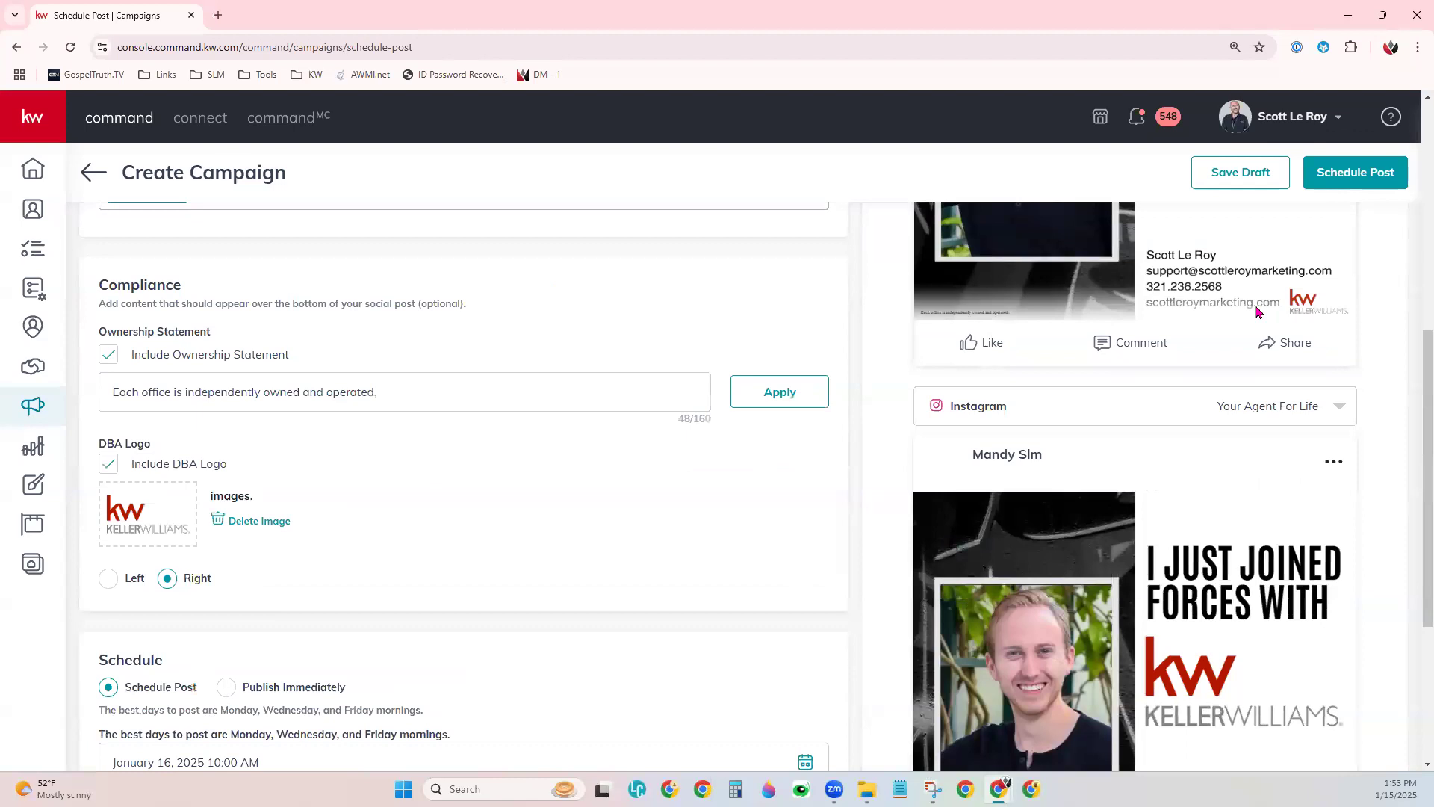
- View the calendar for the scheduled post date and switch the post to Publish Immediately
scroll(627, 572, down, 3)
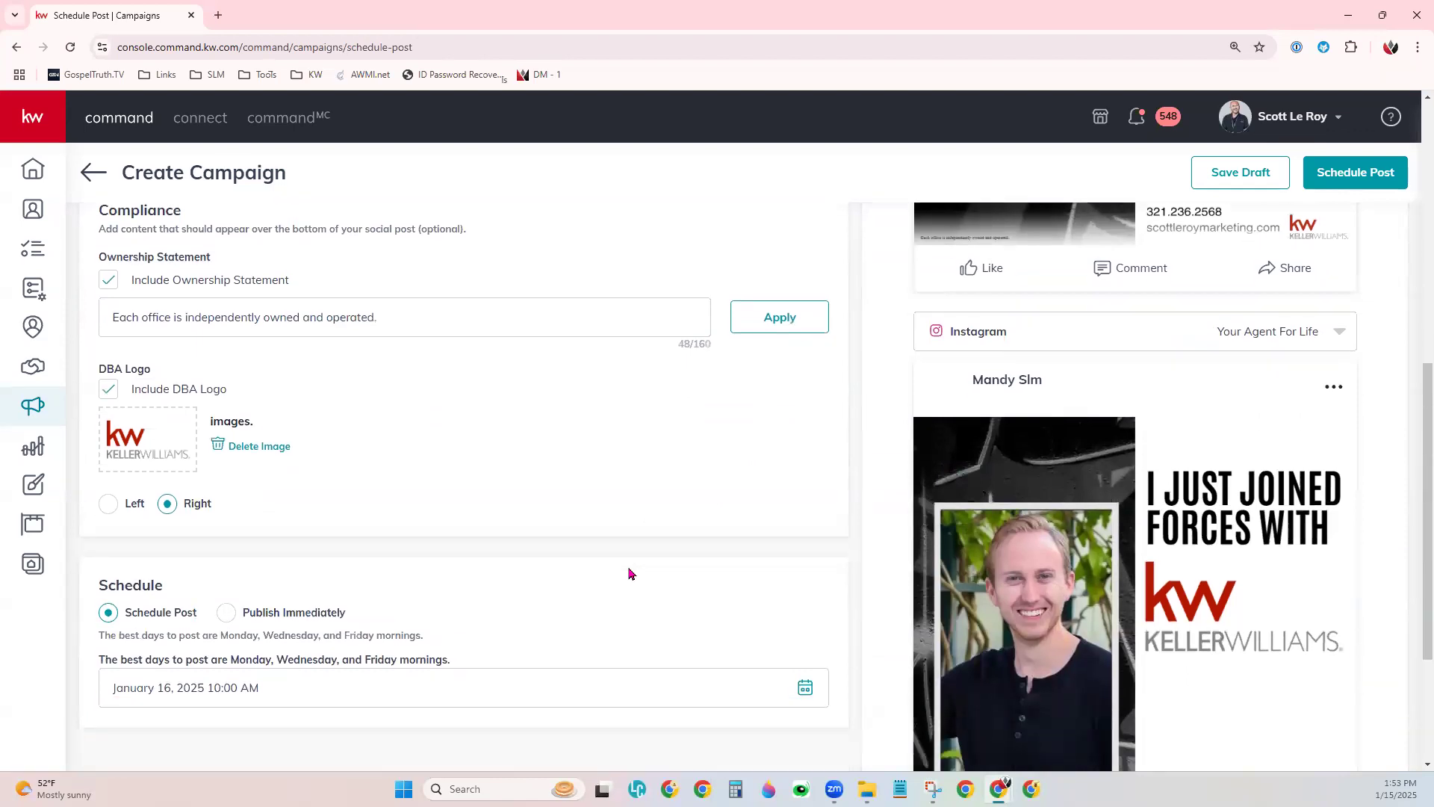
scroll(626, 560, down, 1)
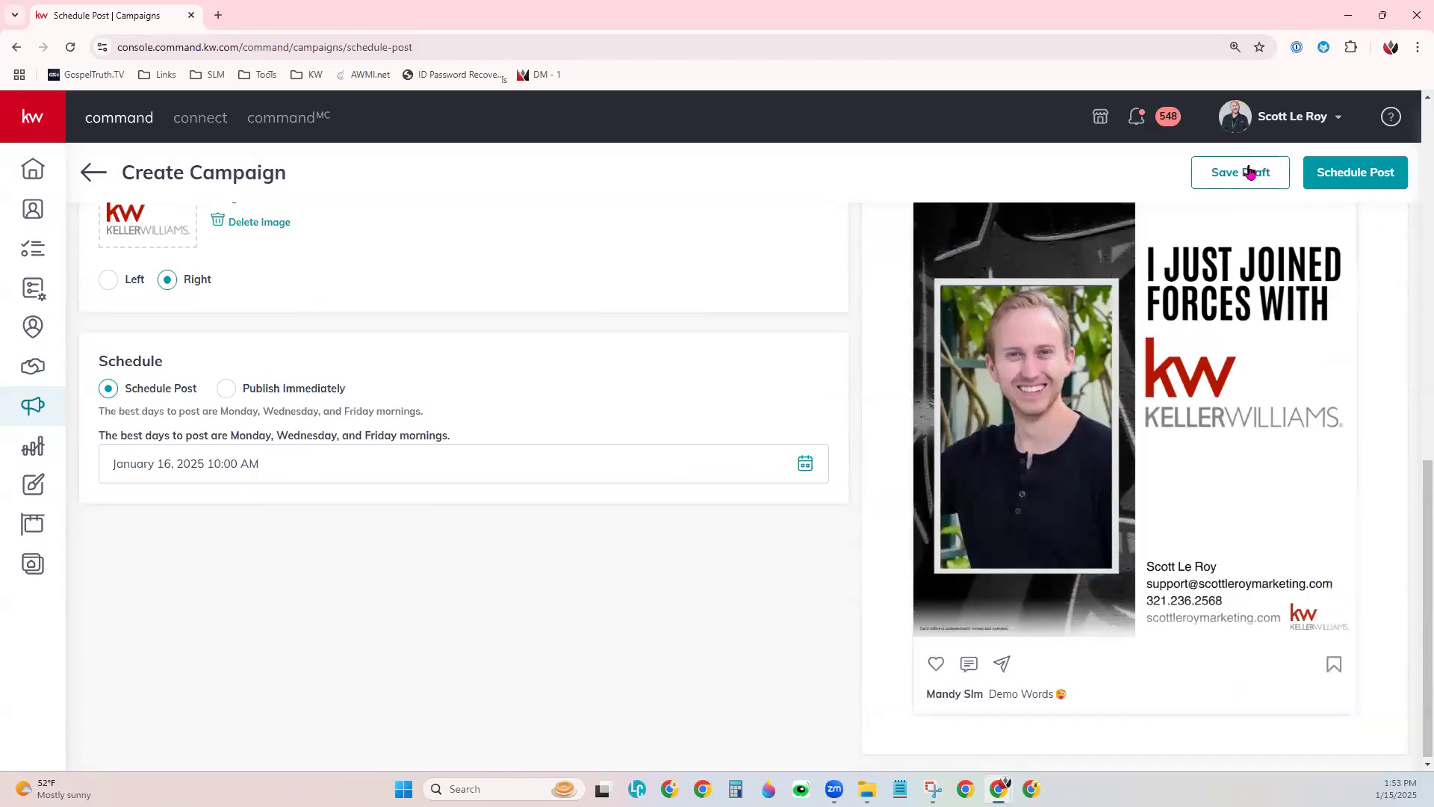
click(256, 466)
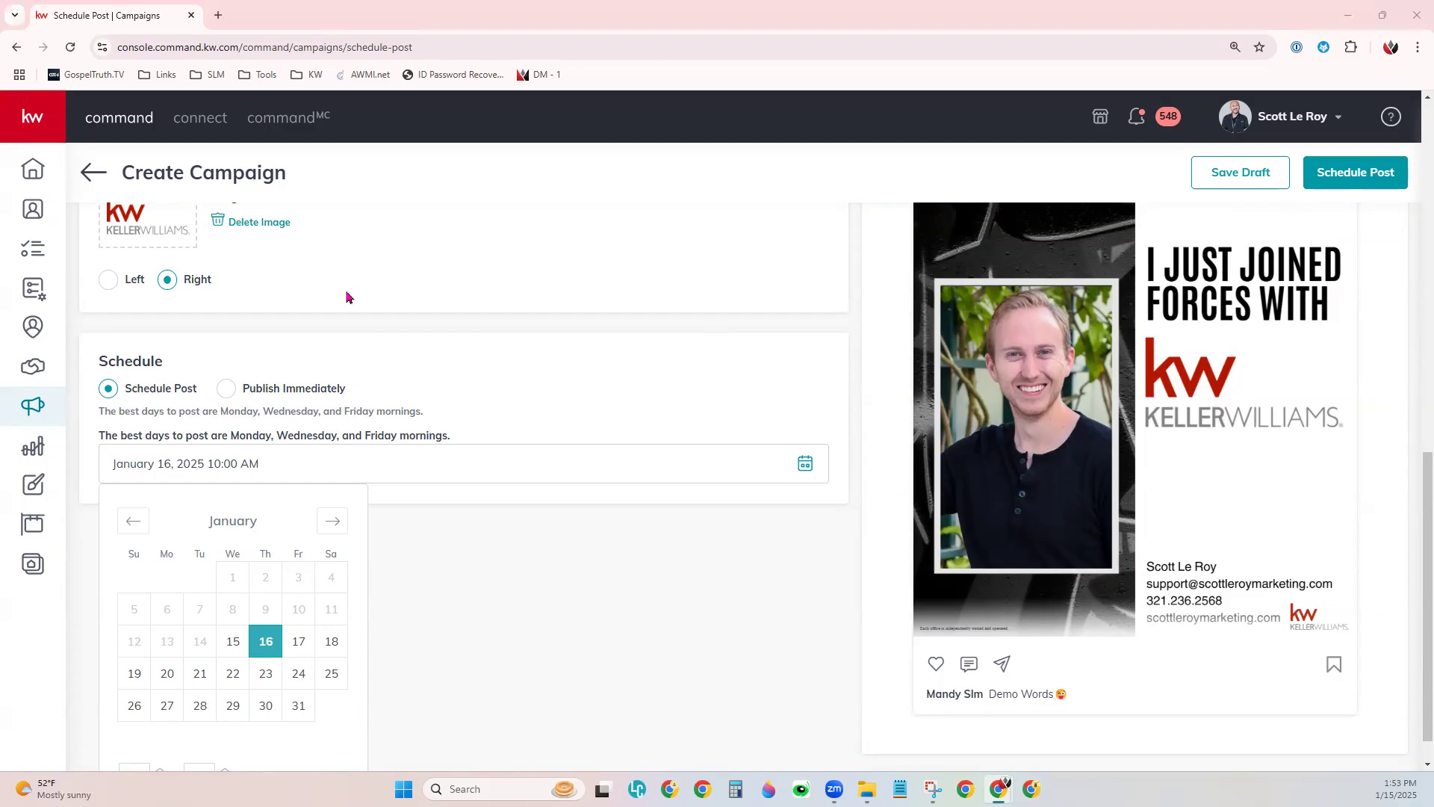
click(559, 592)
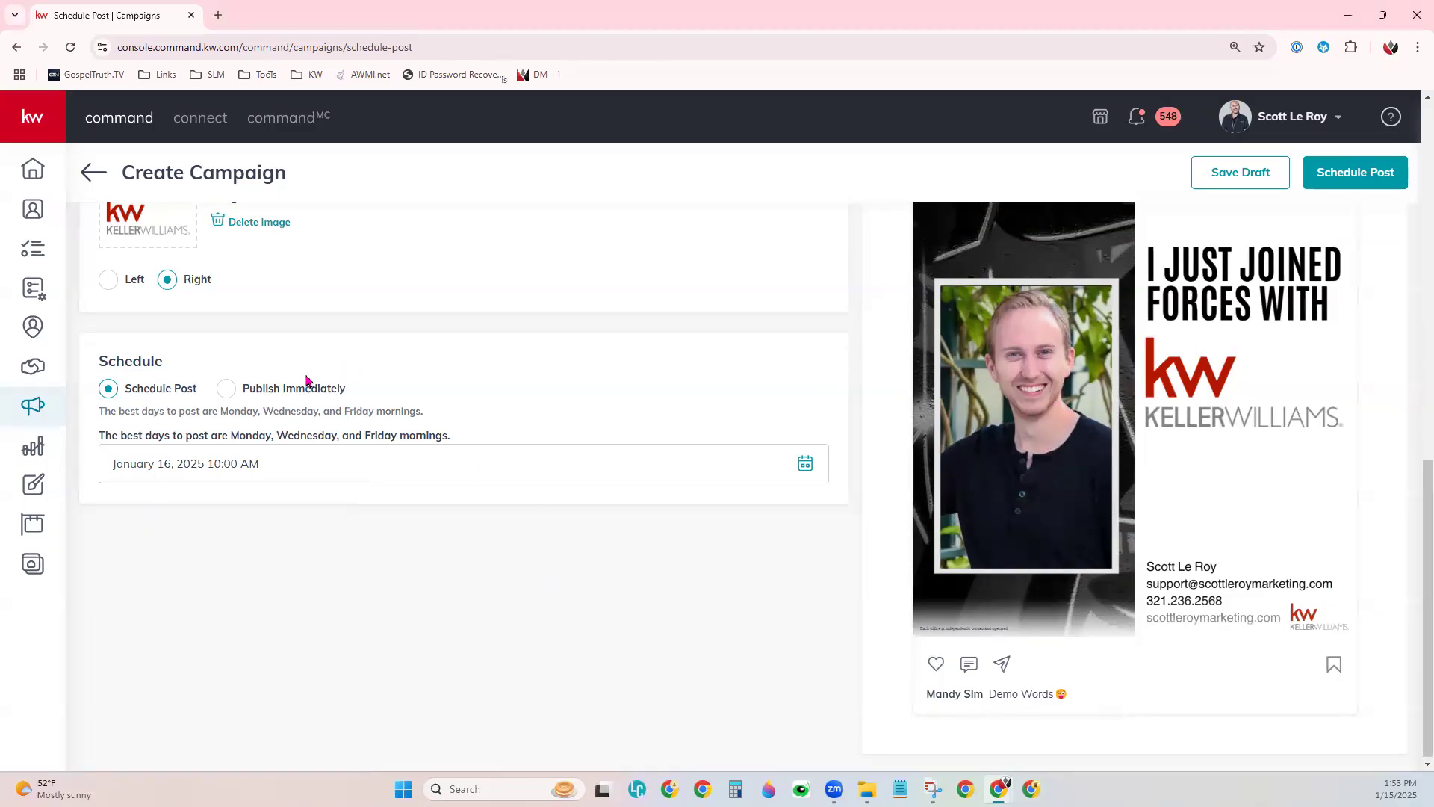
click(255, 391)
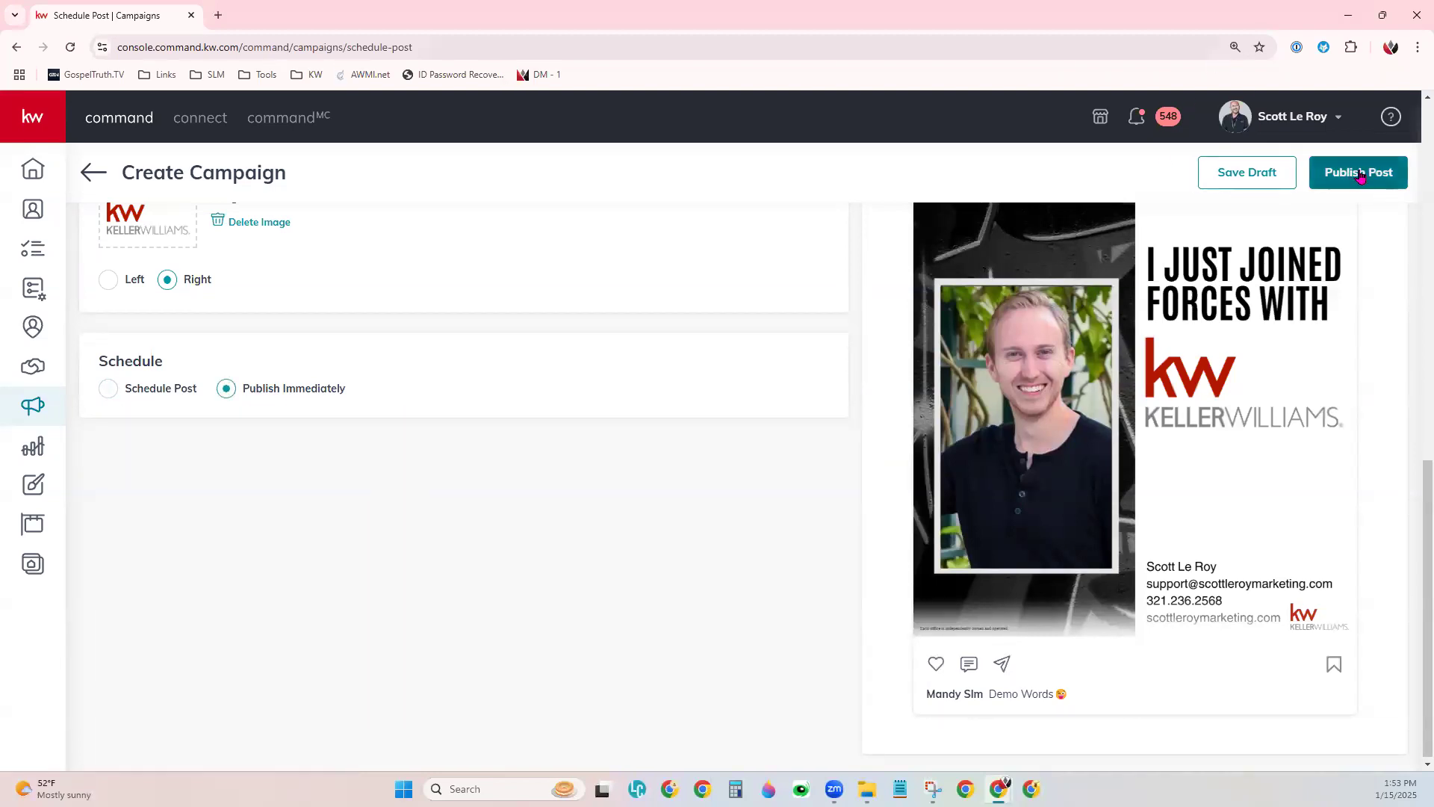
- Set the post back to Schedule Post and save it as a draft
scroll(493, 407, up, 2)
click(176, 540)
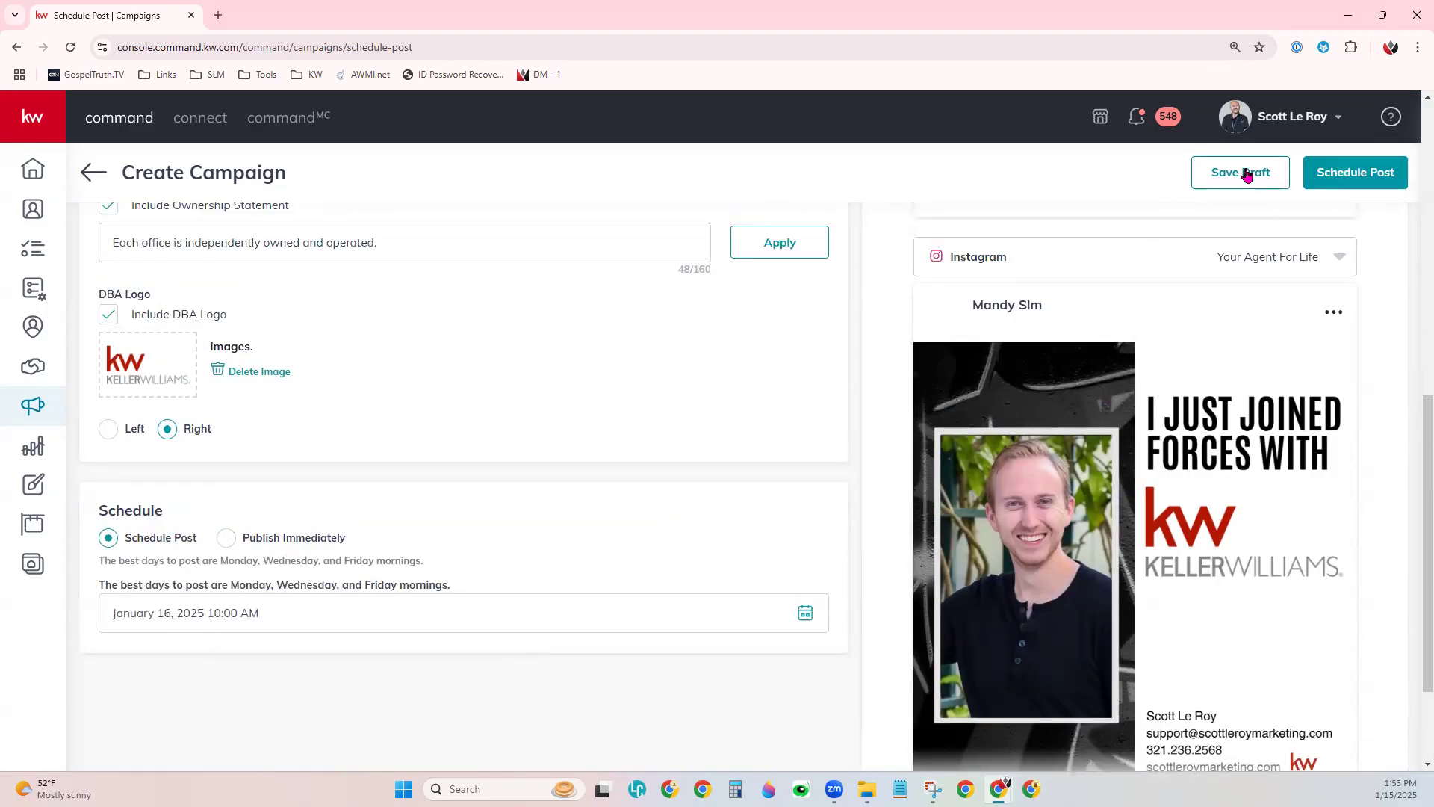
click(1245, 174)
click(766, 484)
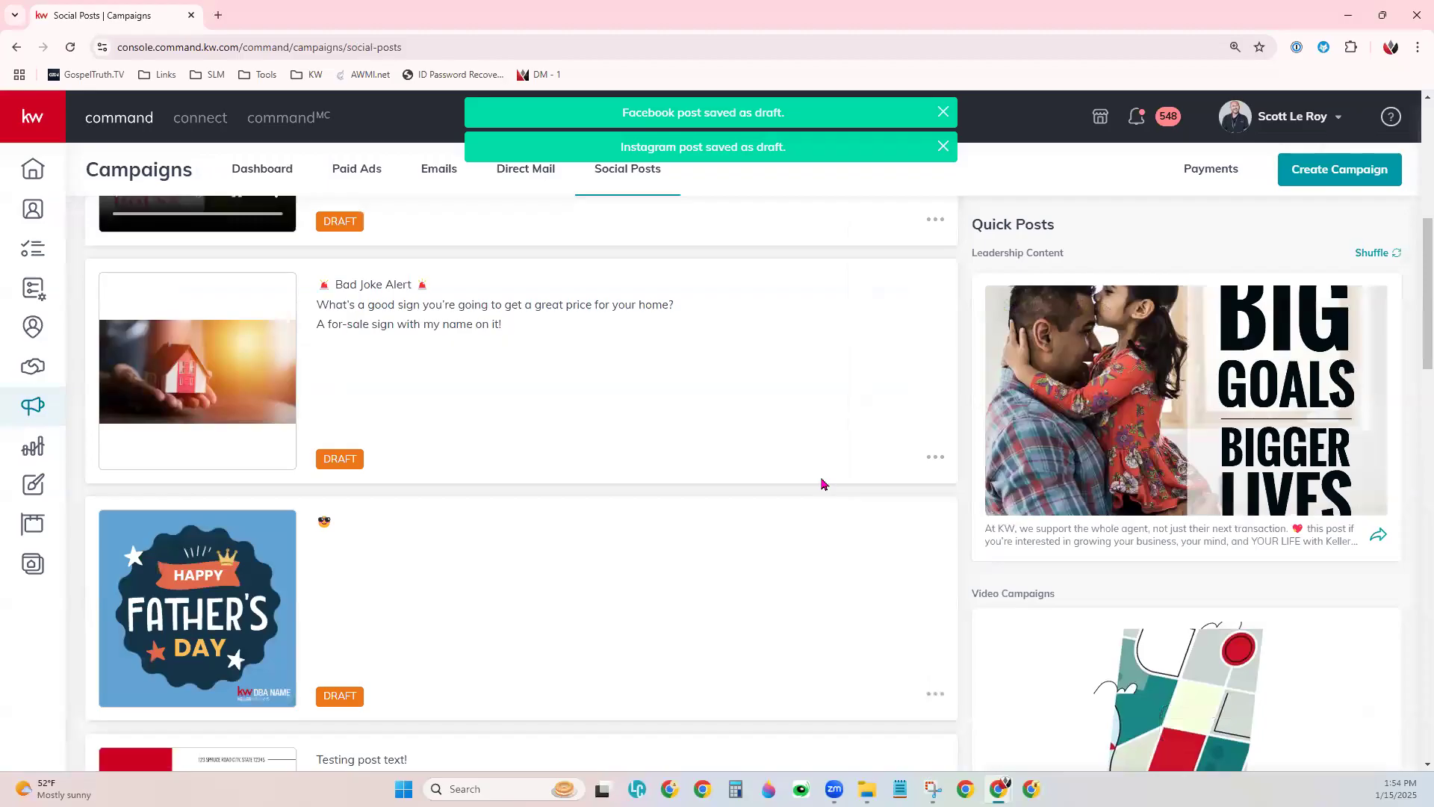
- Look through the list of draft social posts, including the new "Demo Words" draft
scroll(822, 484, up, 7)
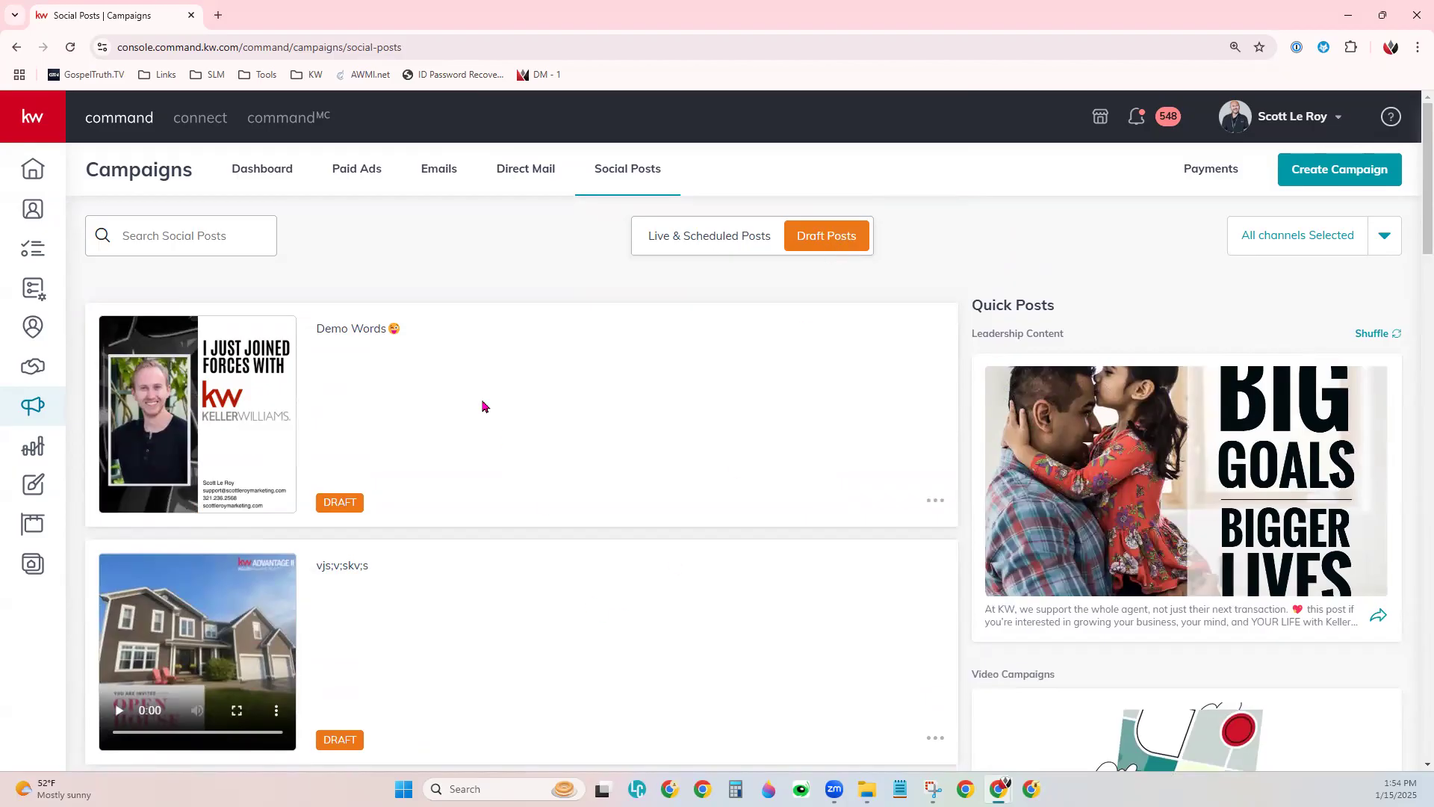
scroll(413, 571, down, 4)
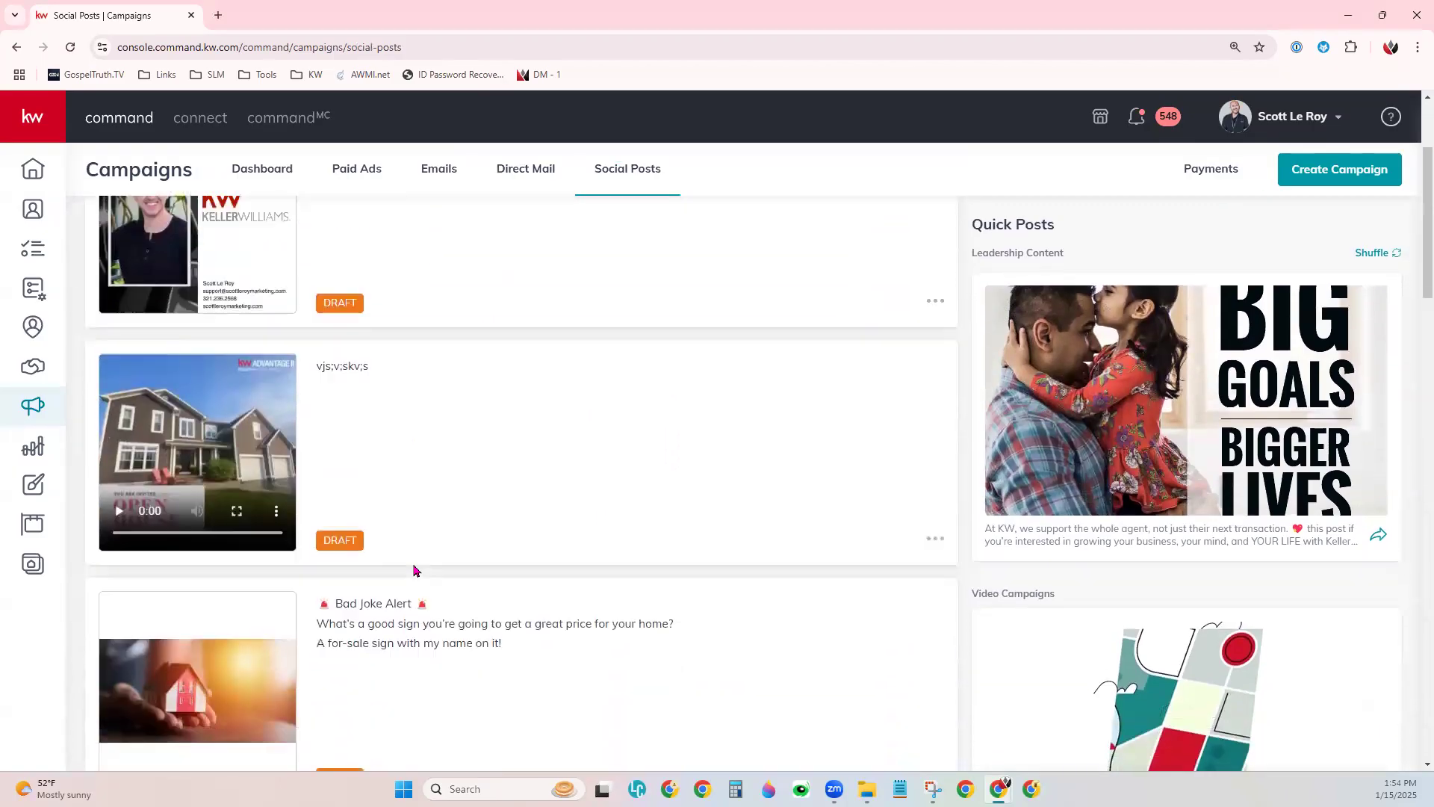
scroll(413, 572, down, 5)
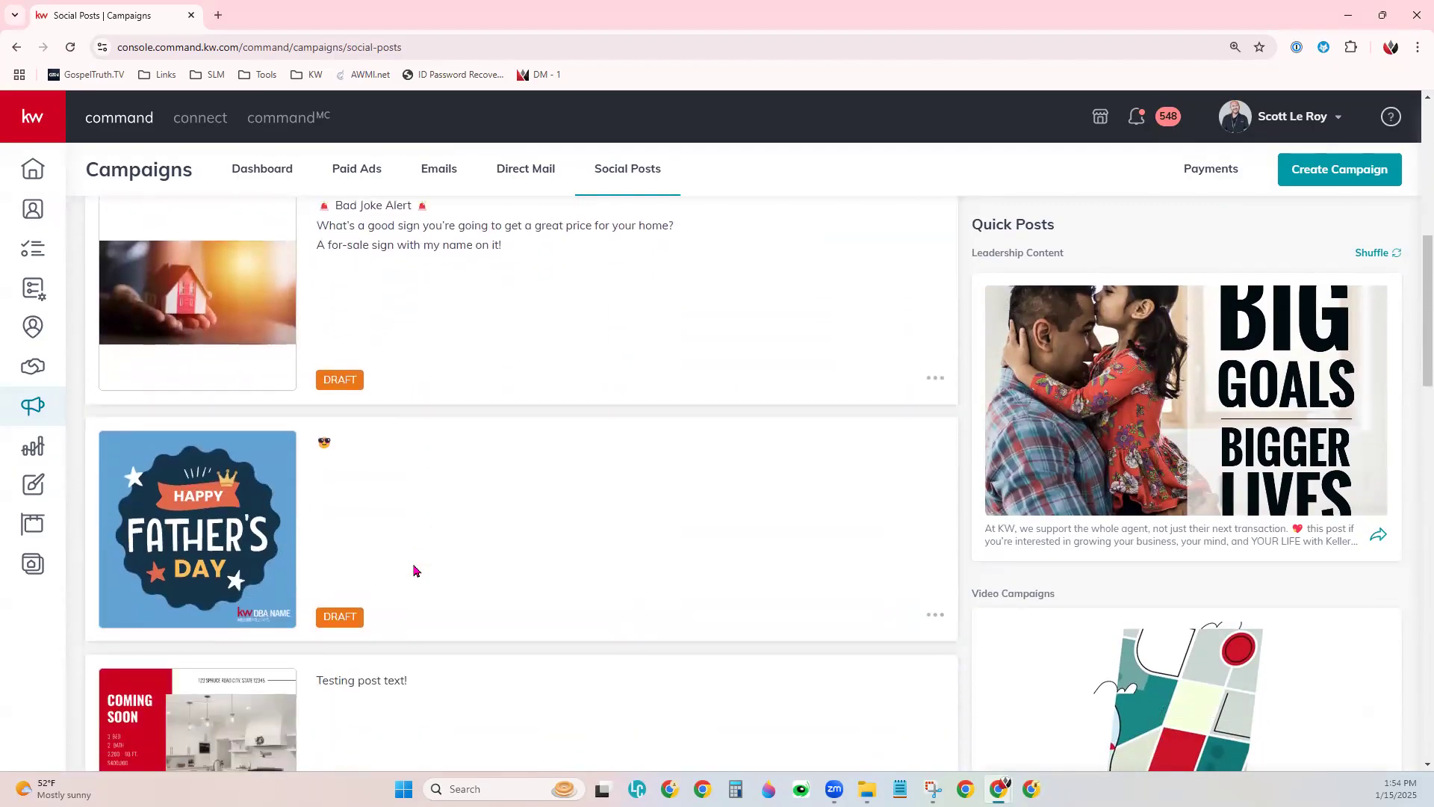
scroll(413, 569, up, 10)
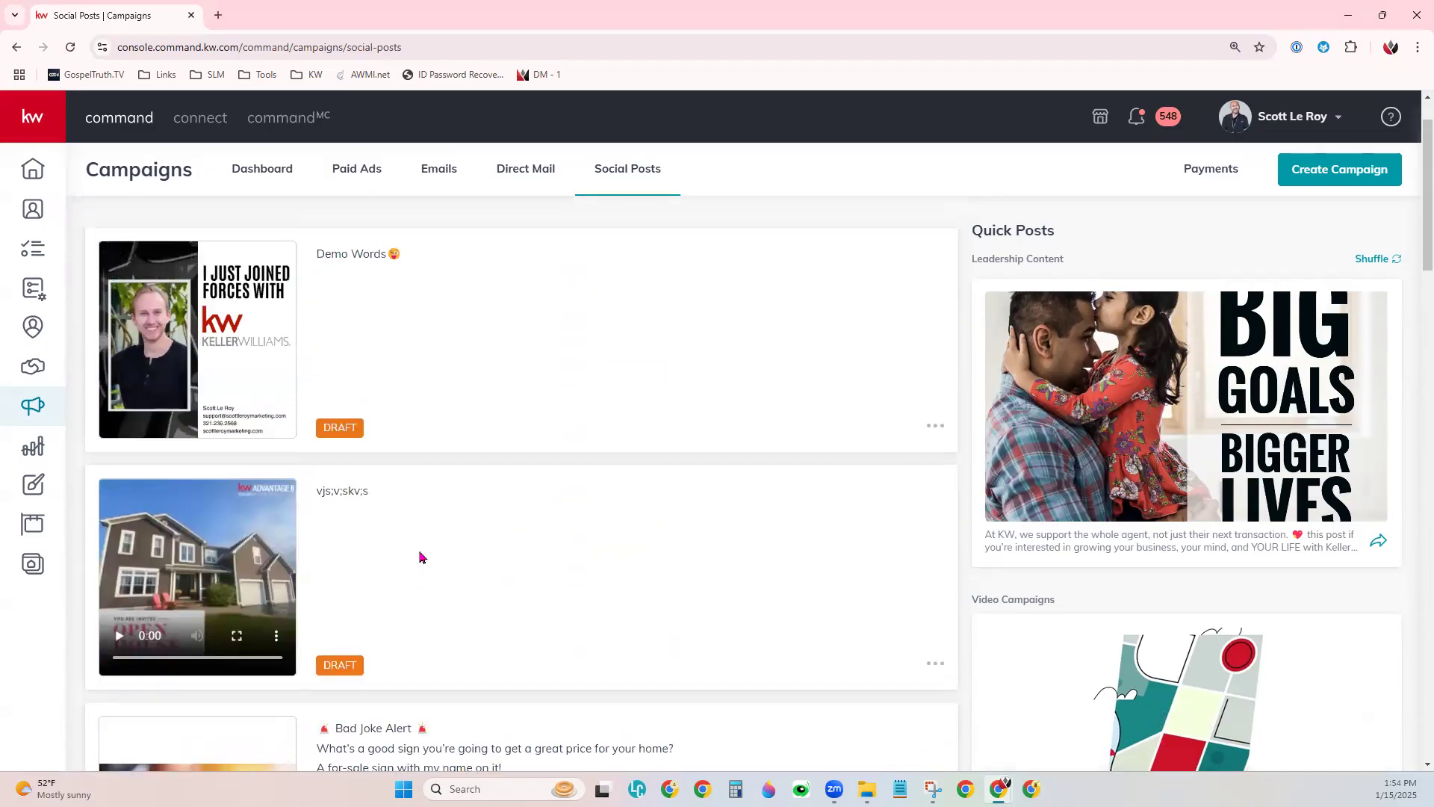
- Switch to the live and scheduled posts and review the week of January 12 – January 18
click(733, 231)
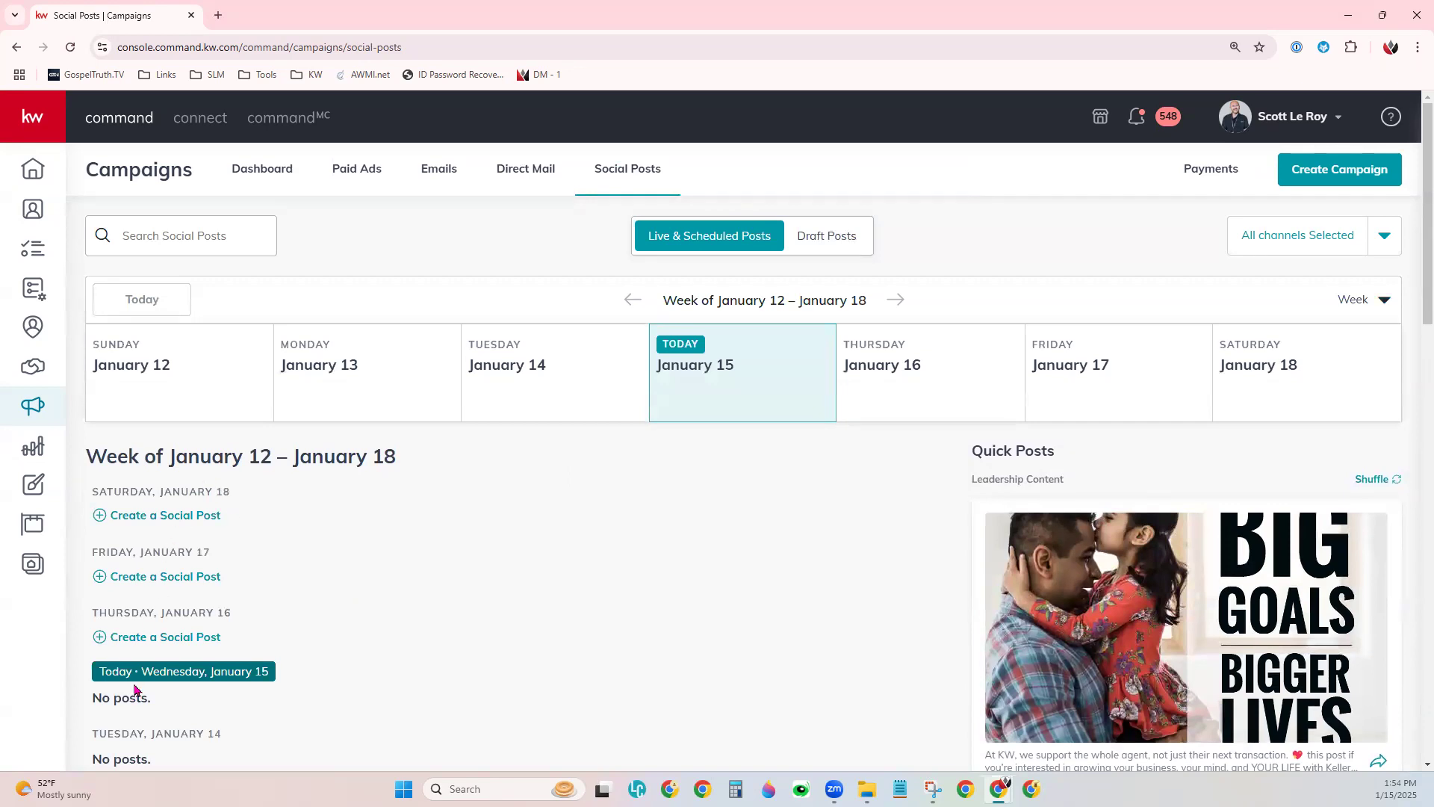
scroll(240, 651, down, 3)
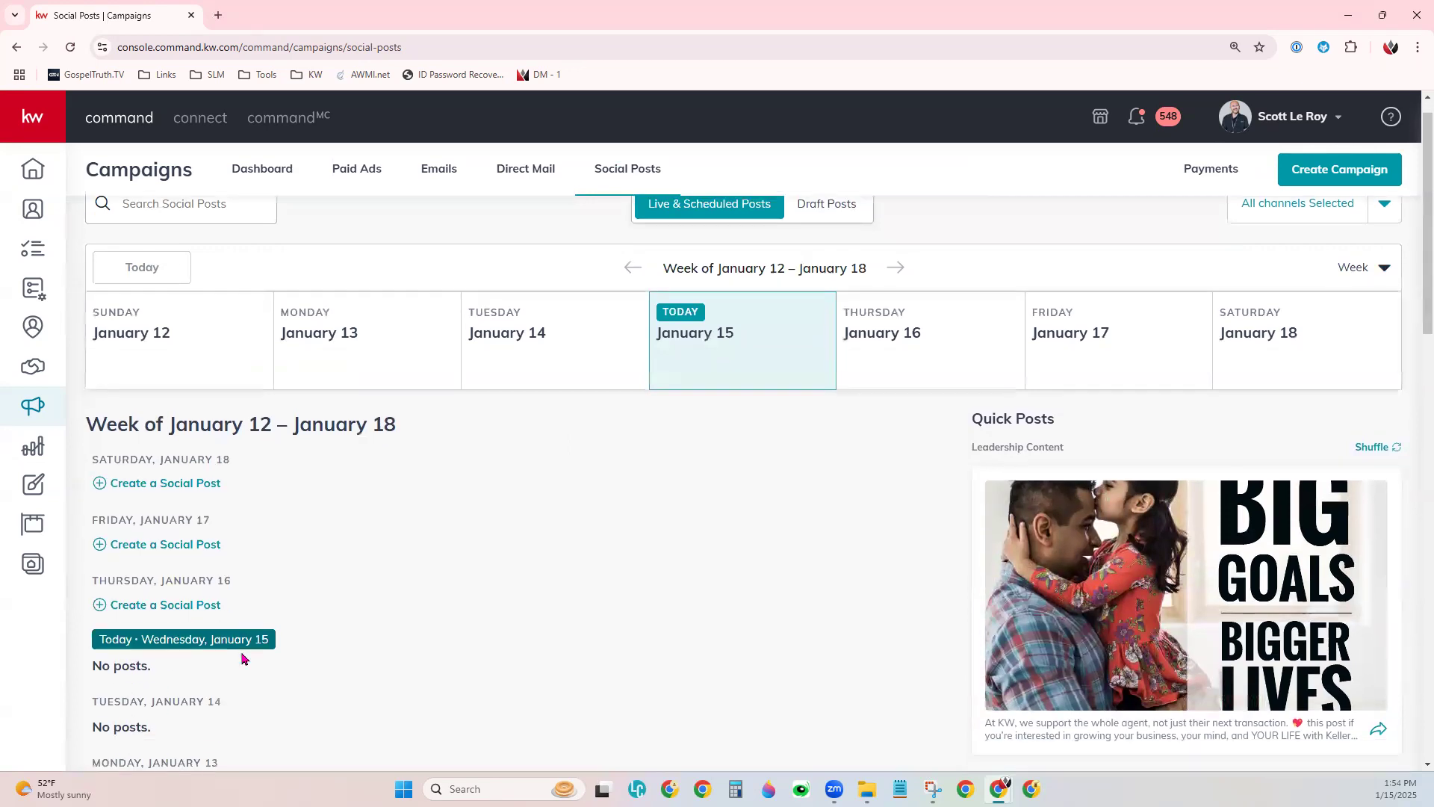
scroll(240, 625, up, 3)
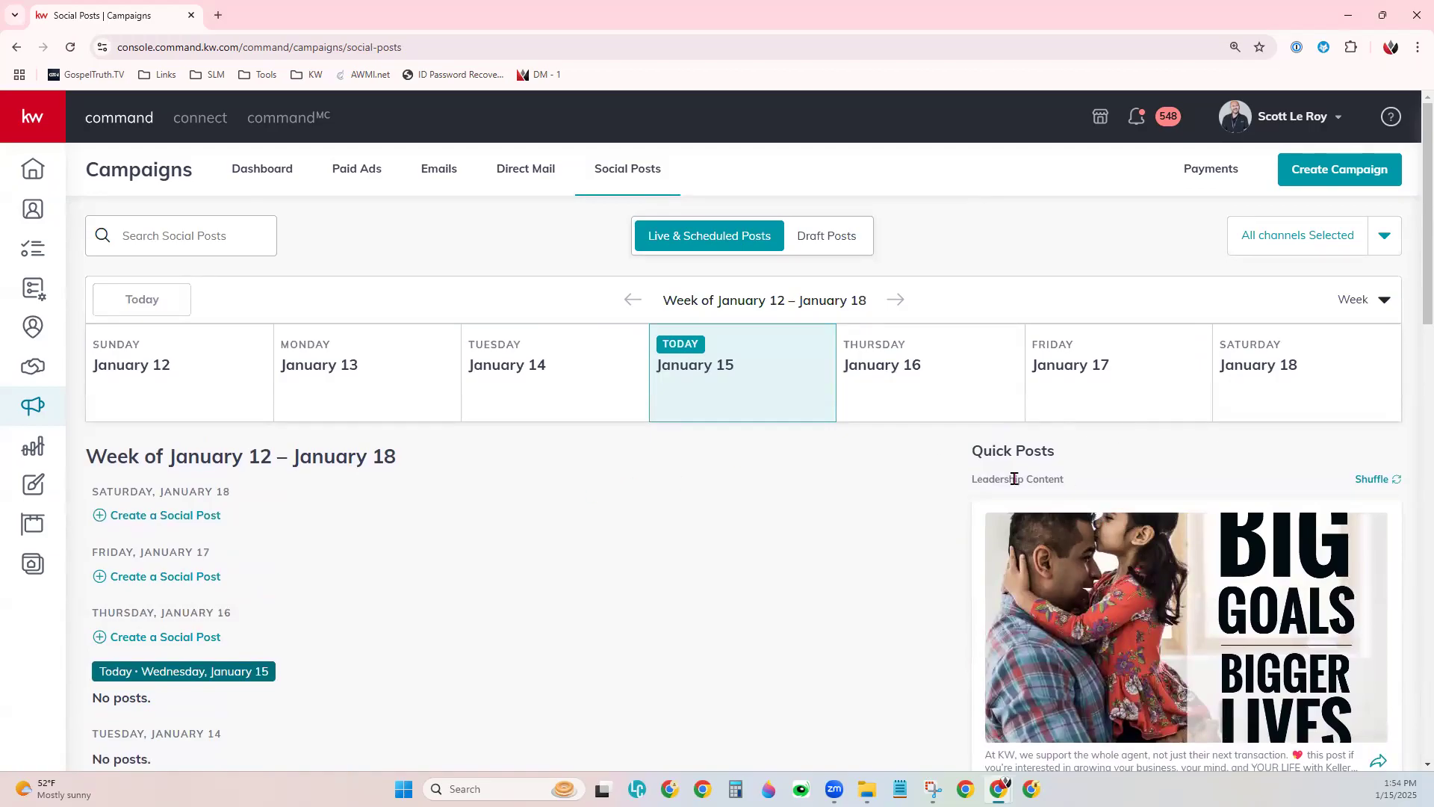
- Look through the Quick Posts suggestions, covering Leadership Content, Video Campaigns and Social Posts
drag(1054, 451, 946, 466)
click(1063, 459)
scroll(1255, 601, down, 3)
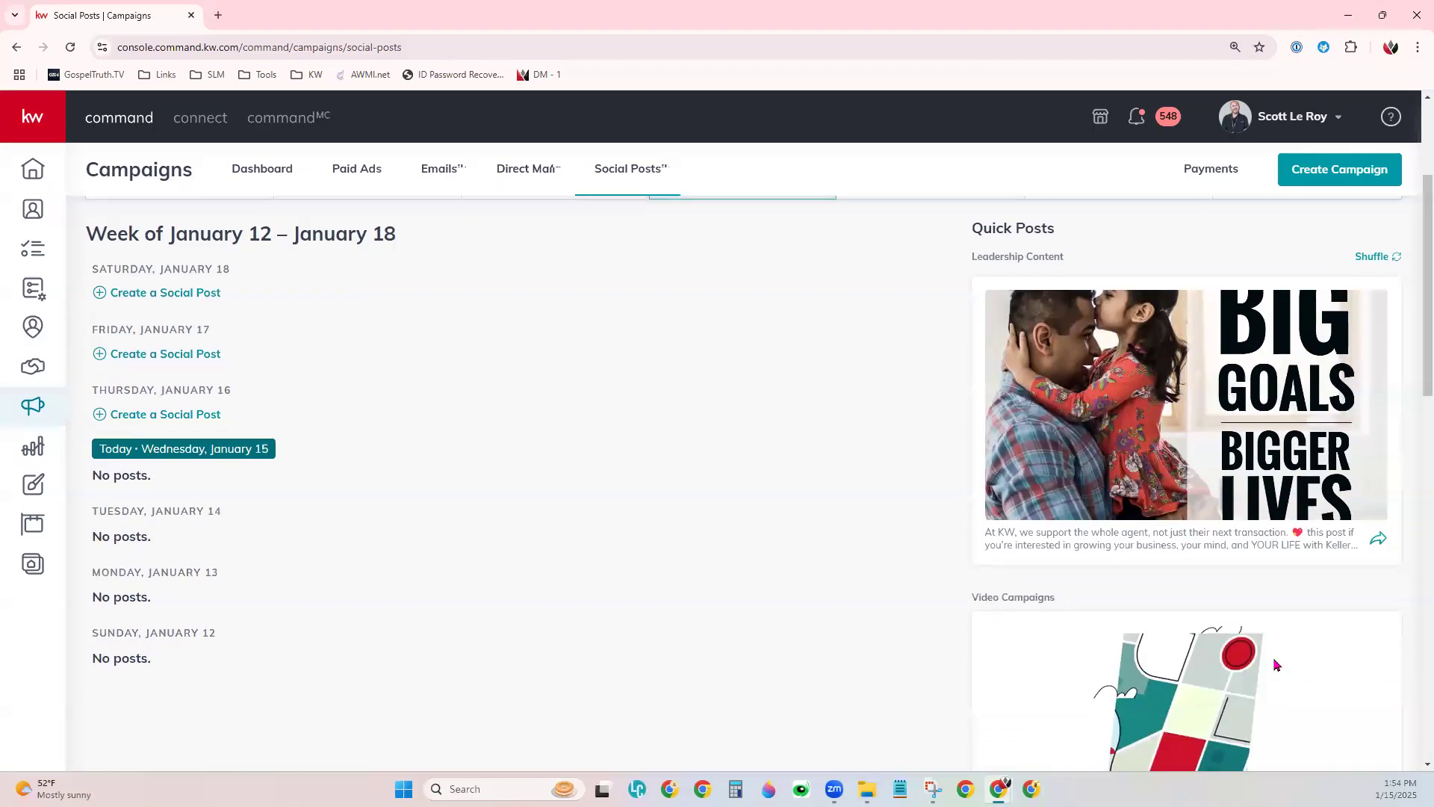
scroll(1275, 664, down, 4)
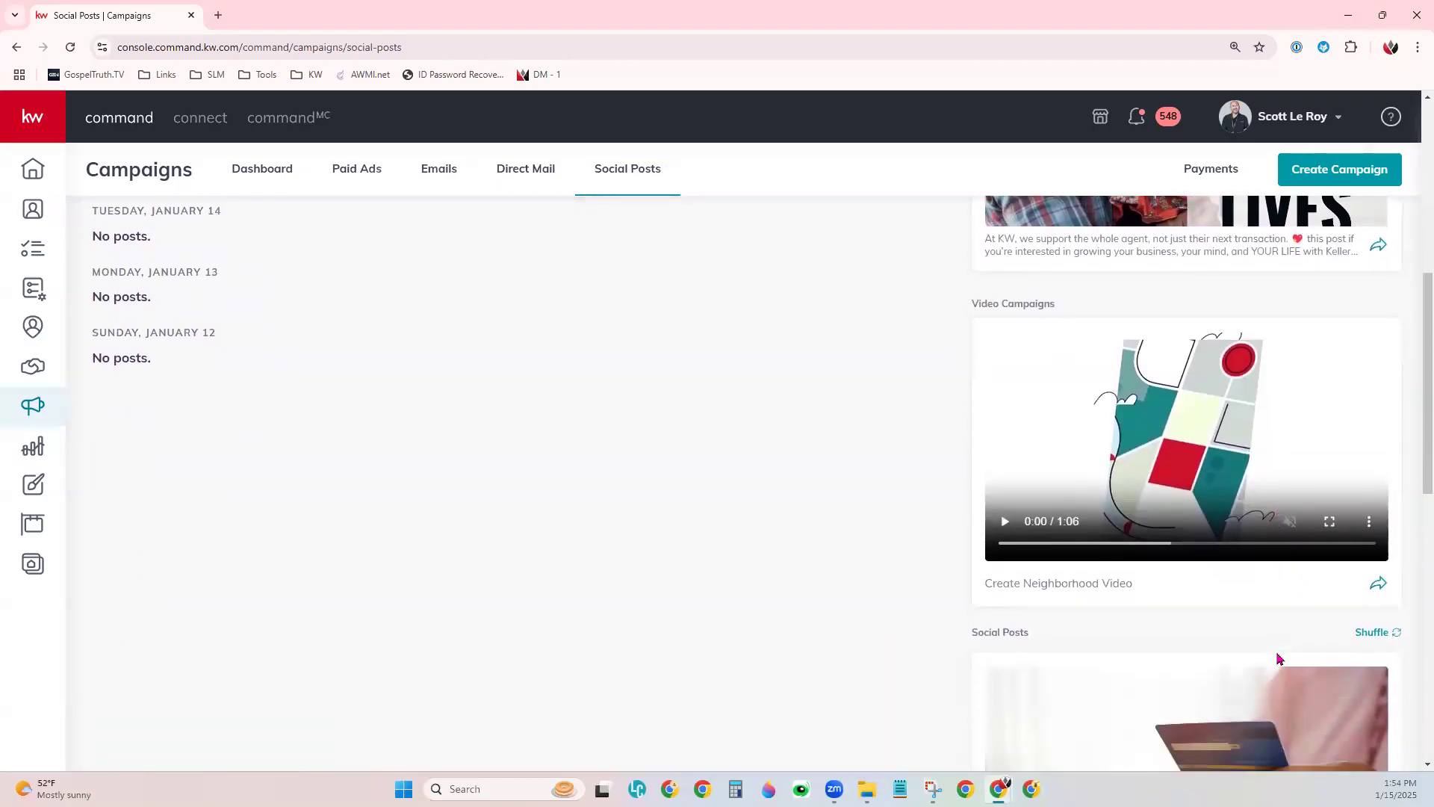
scroll(1277, 659, down, 1)
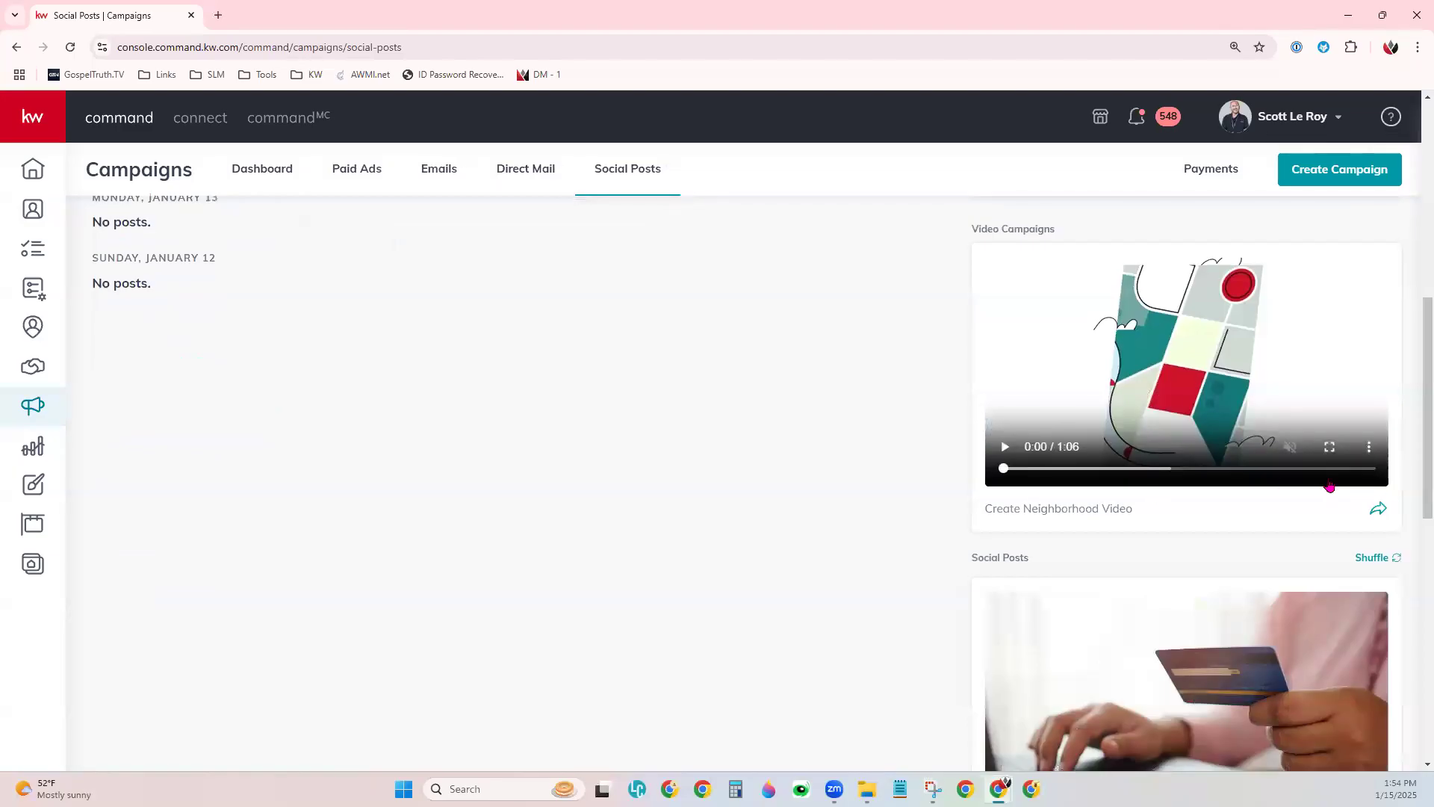
scroll(1330, 486, down, 3)
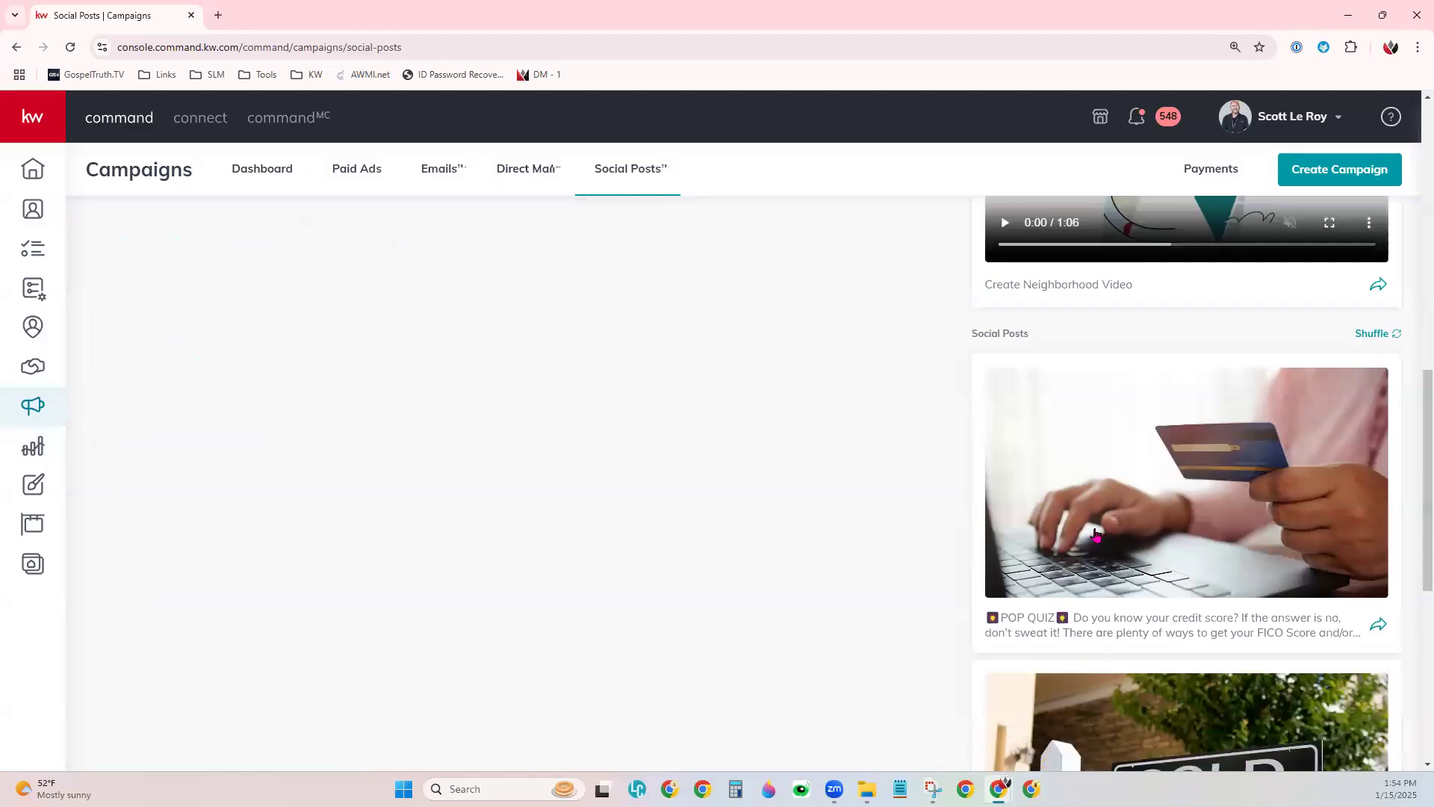
scroll(1095, 534, up, 10)
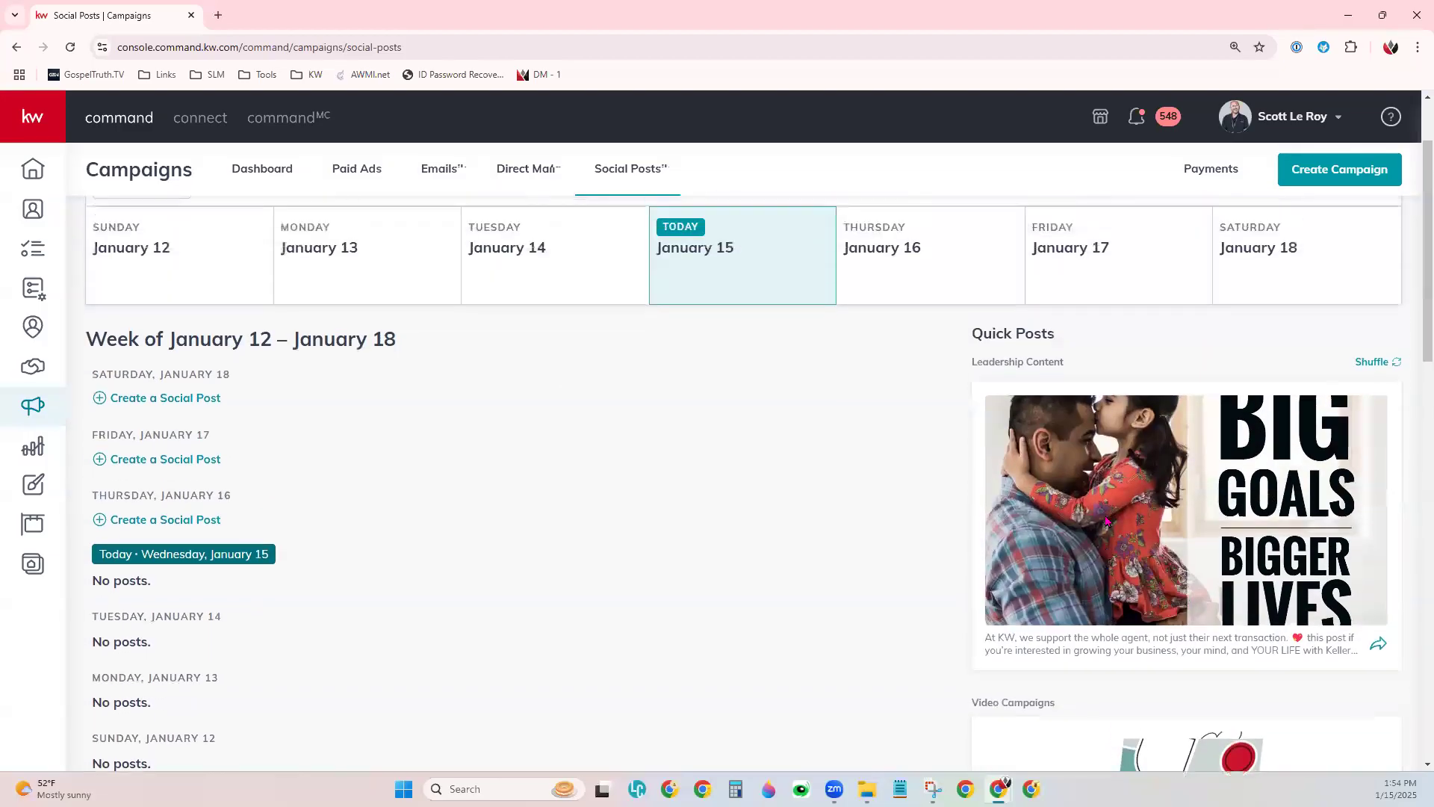
scroll(1107, 521, up, 2)
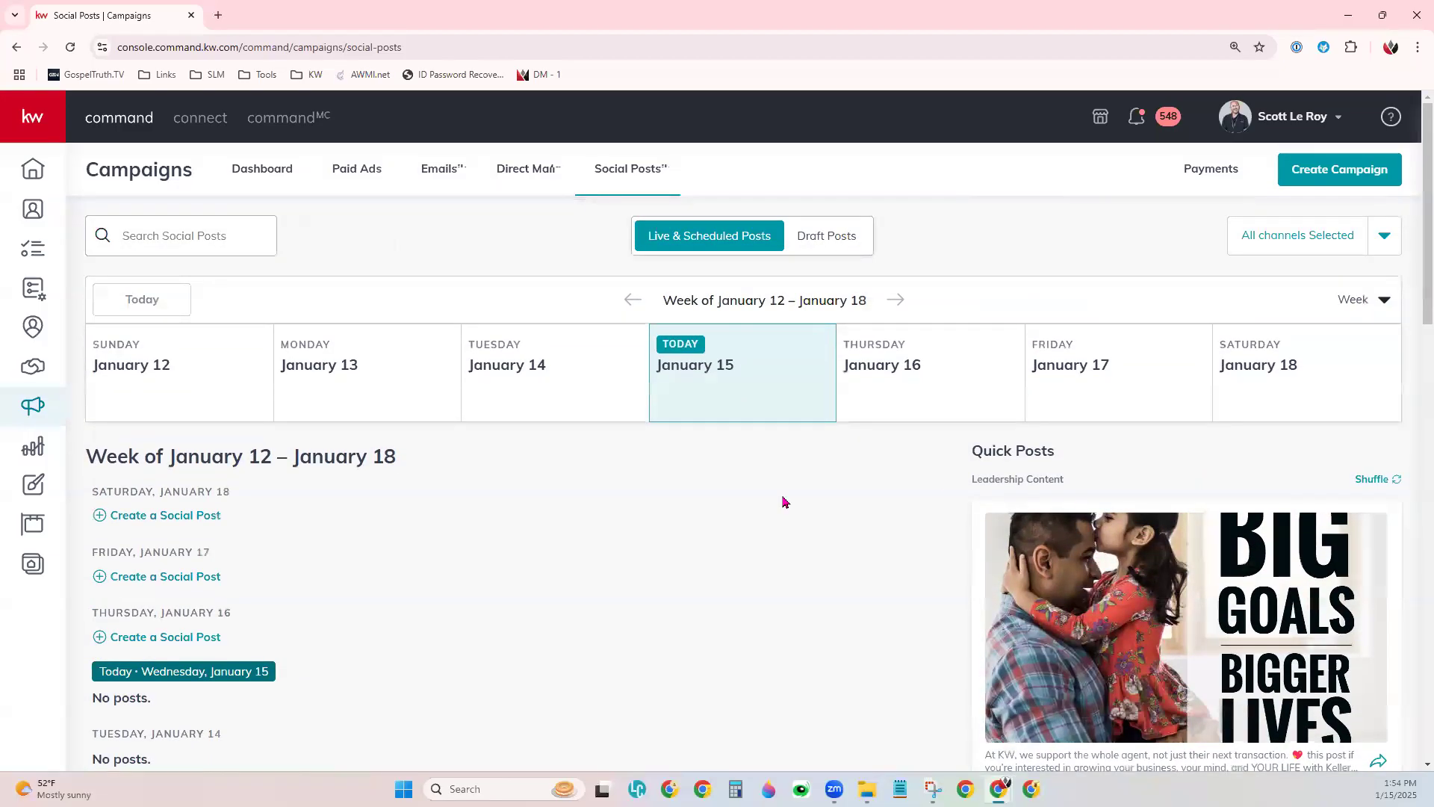